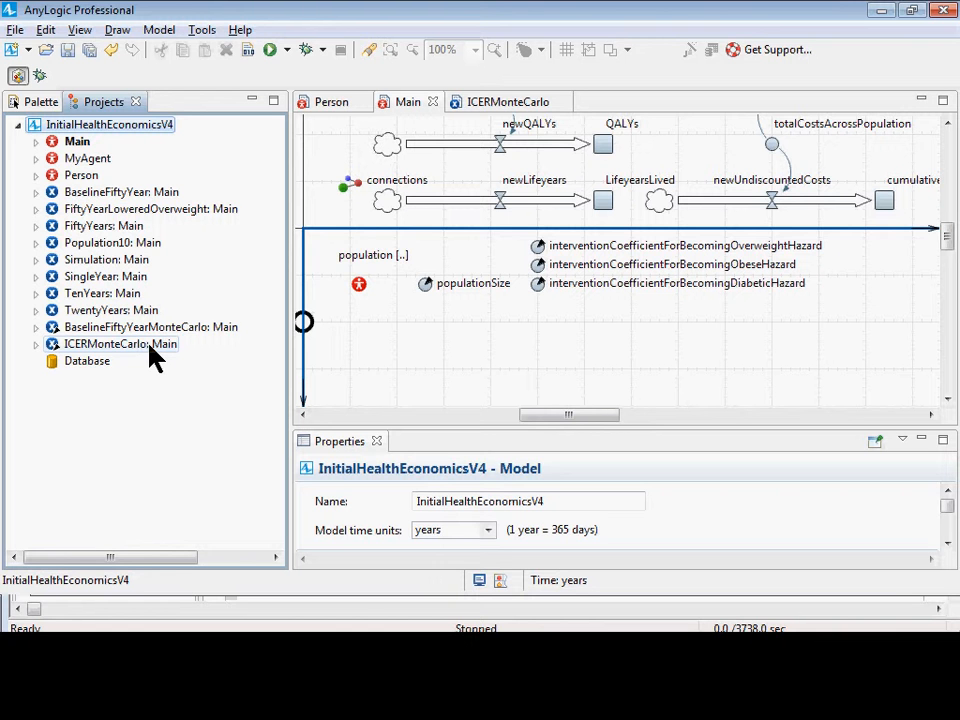
Examine the number of runs, parameter expressions and model time settings of the BaselineFiftyYearMonteCarlo experiment.
left_click(168, 330)
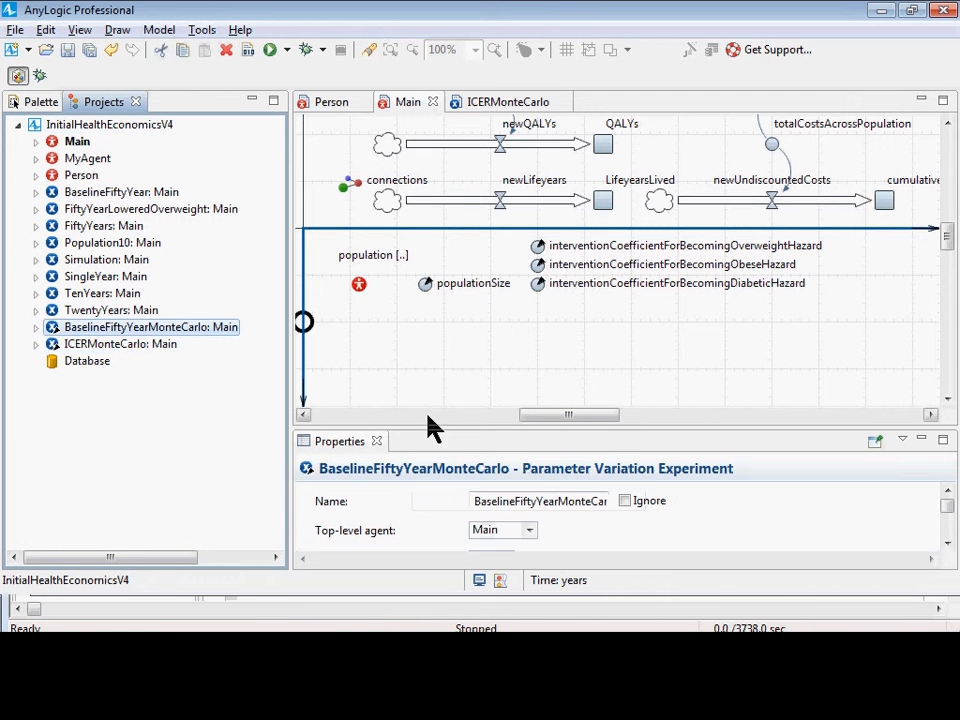
left_click_drag(435, 427, 473, 250)
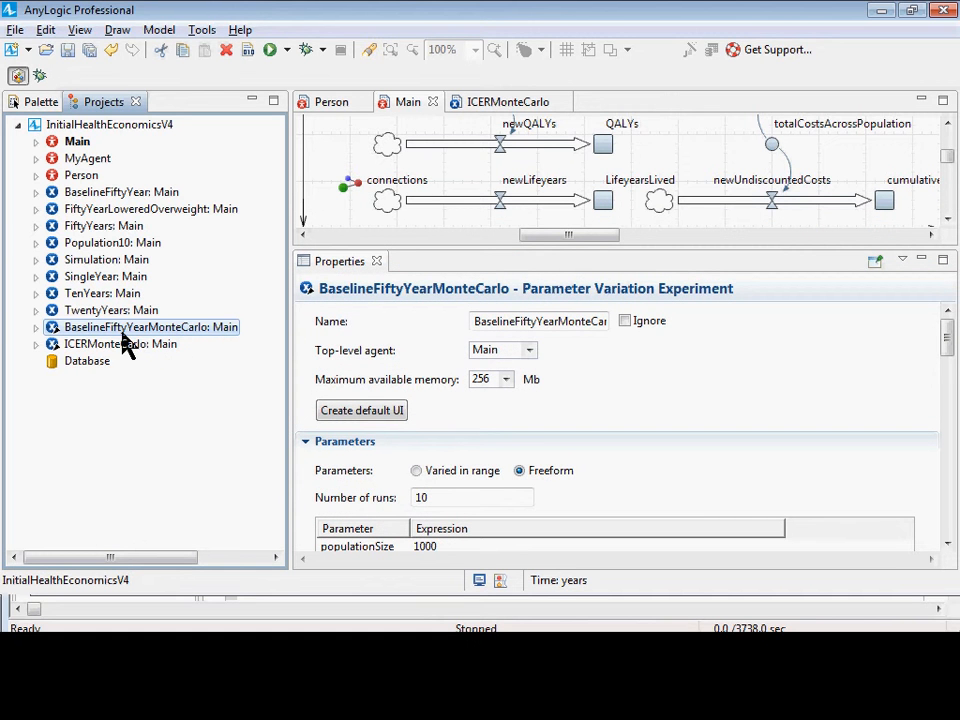
left_click(864, 418)
scroll(862, 425, "down", 3)
scroll(855, 427, "down", 3)
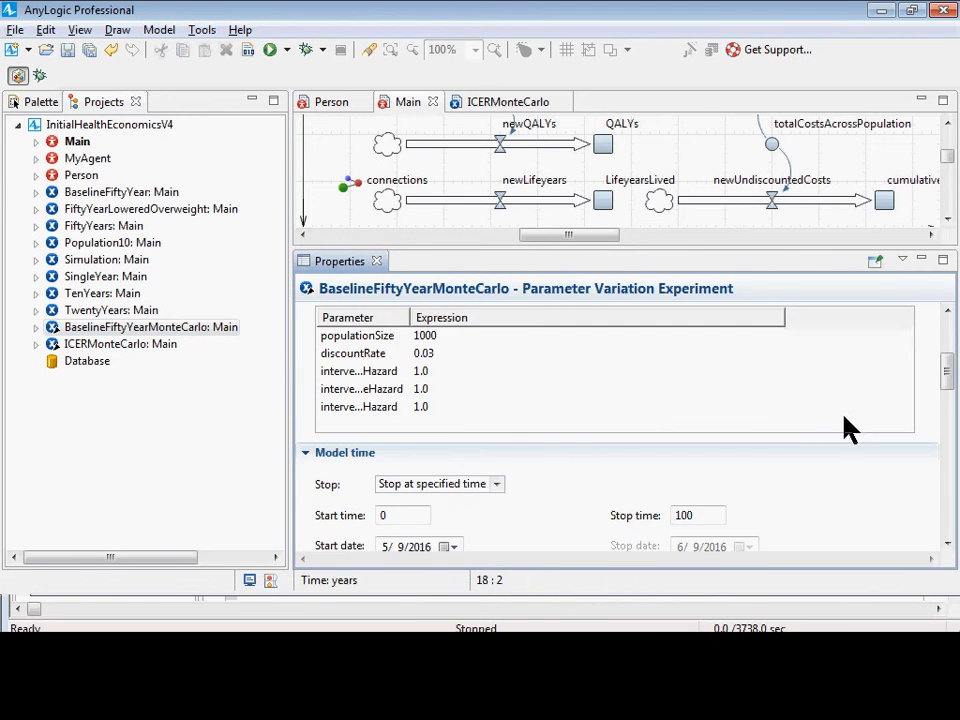
scroll(820, 422, "up", 1)
scroll(560, 375, "up", 2)
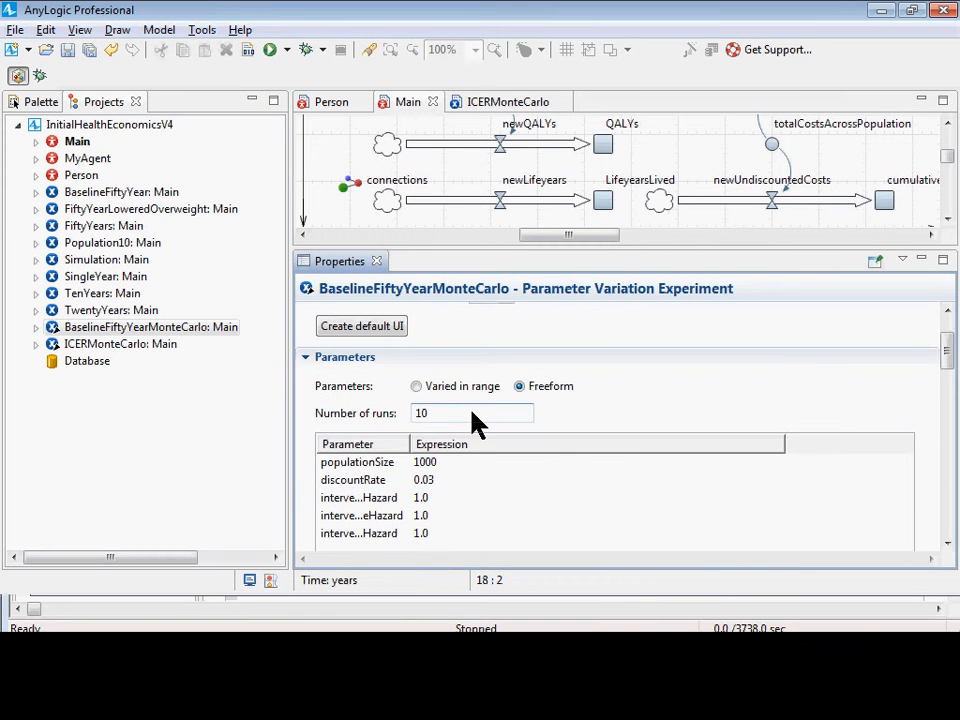
scroll(492, 458, "down", 1)
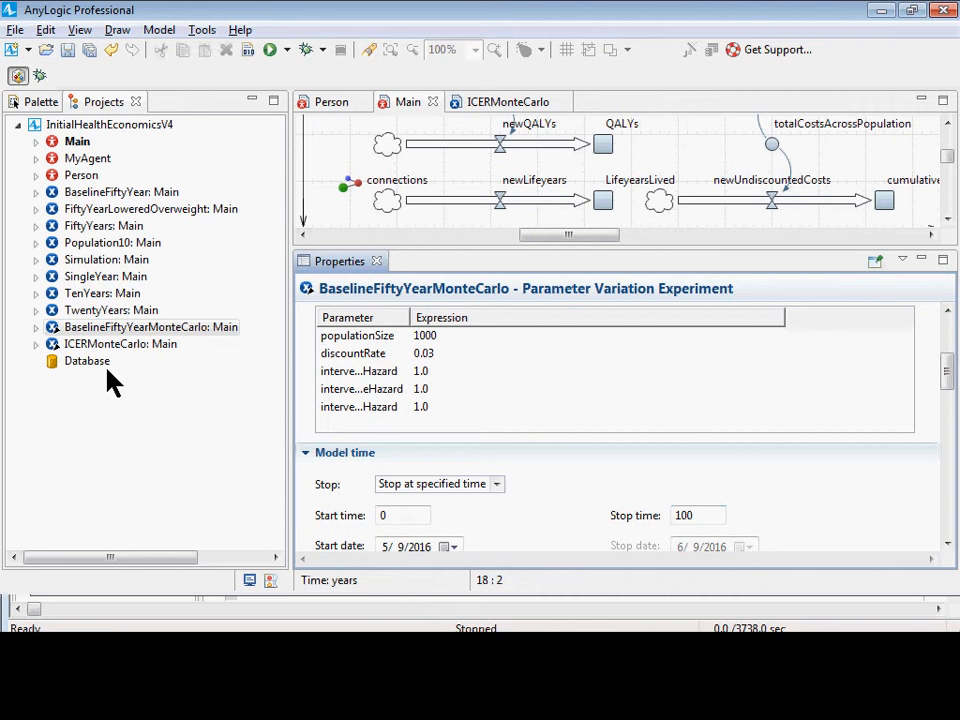
Open the BaselineFiftyYearMonteCarlo experiment's diagram and examine the settings of its costsFromRealizationsDataset data set.
double_click(131, 327)
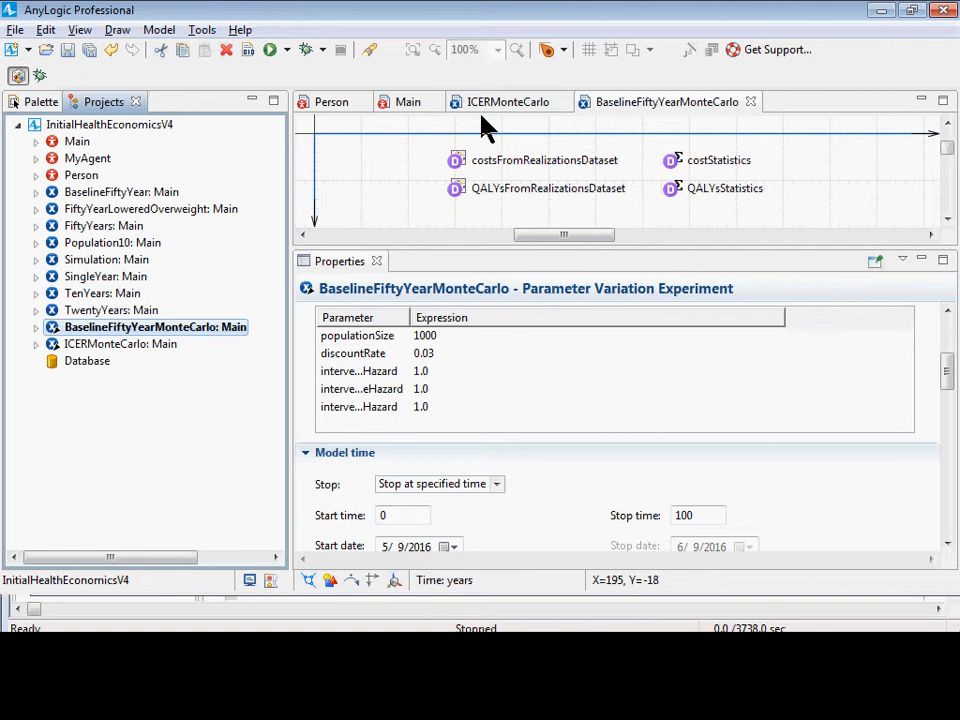
left_click(457, 163)
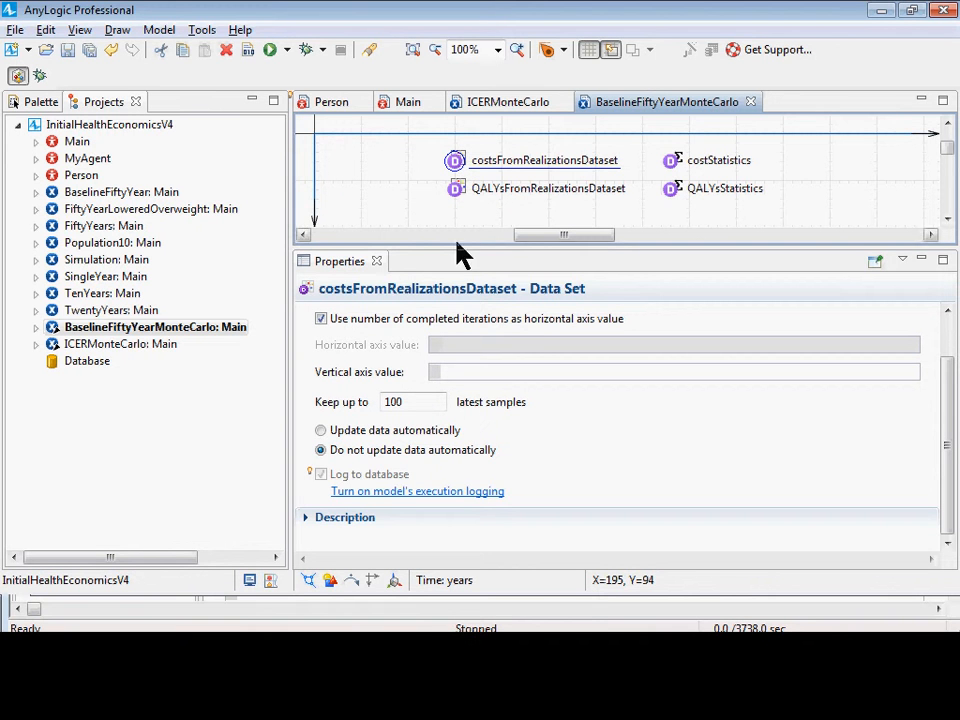
left_click(155, 327)
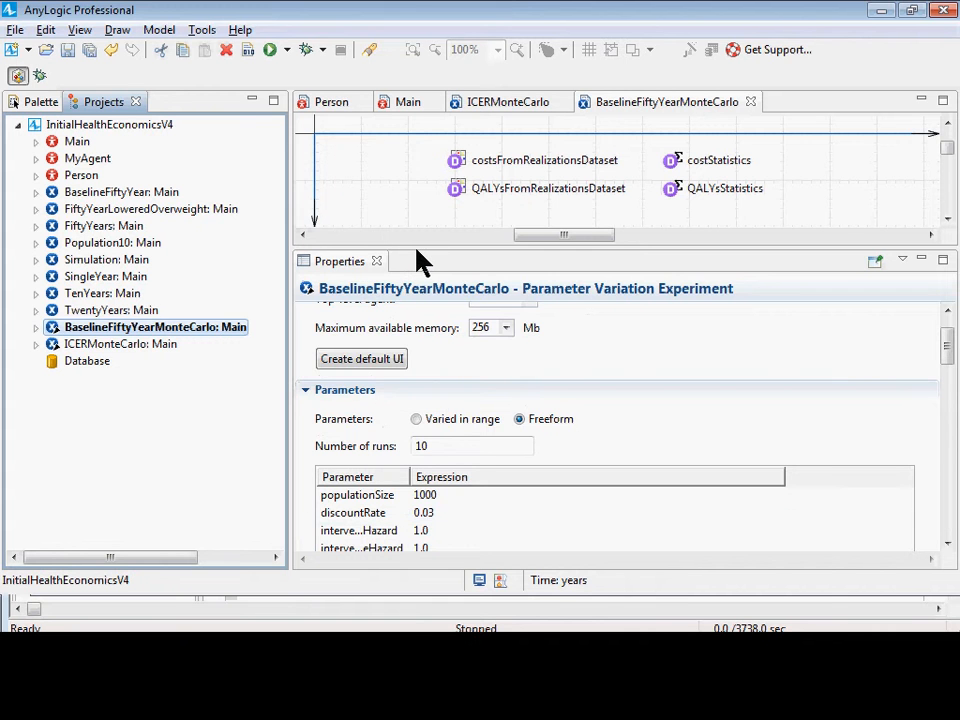
left_click_drag(415, 250, 430, 505)
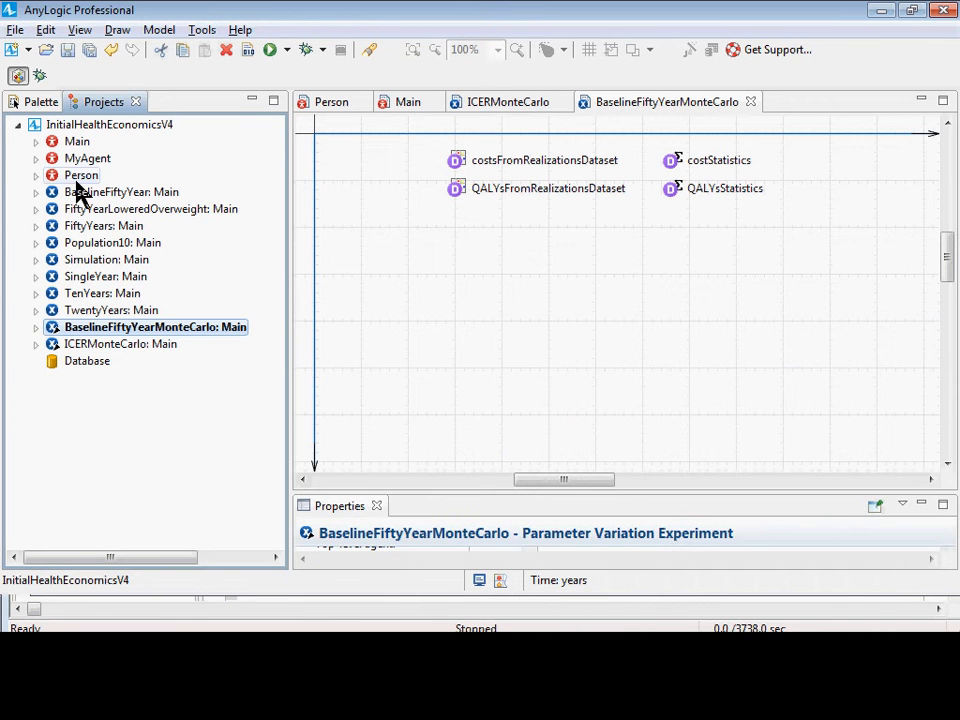
Look over the analysis elements available for collecting data and drawing charts.
left_click(38, 101)
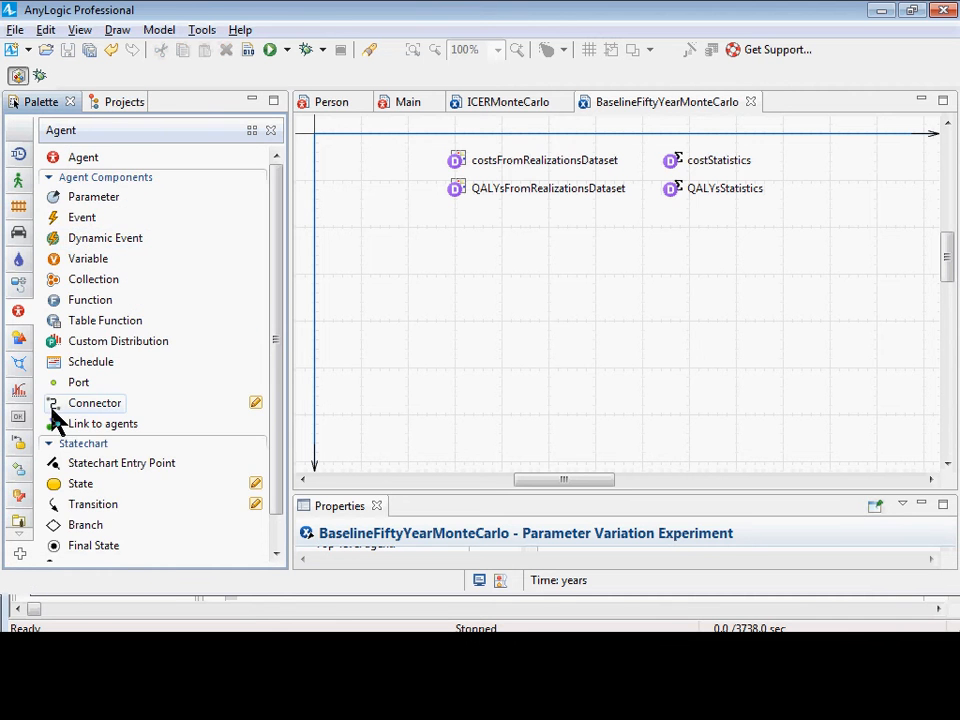
left_click(18, 390)
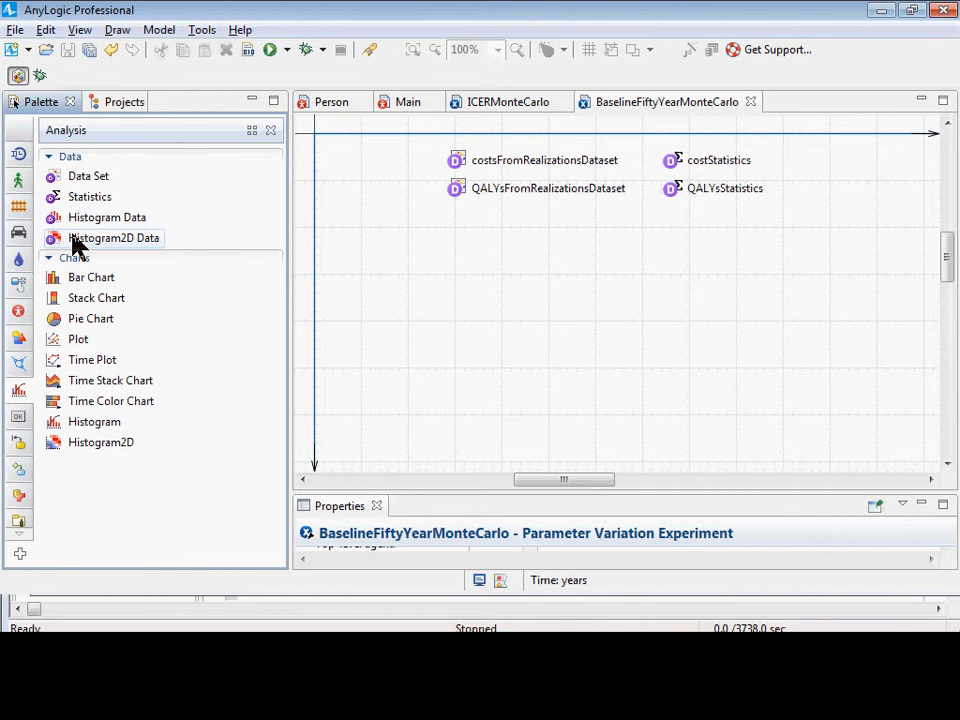
left_click(103, 101)
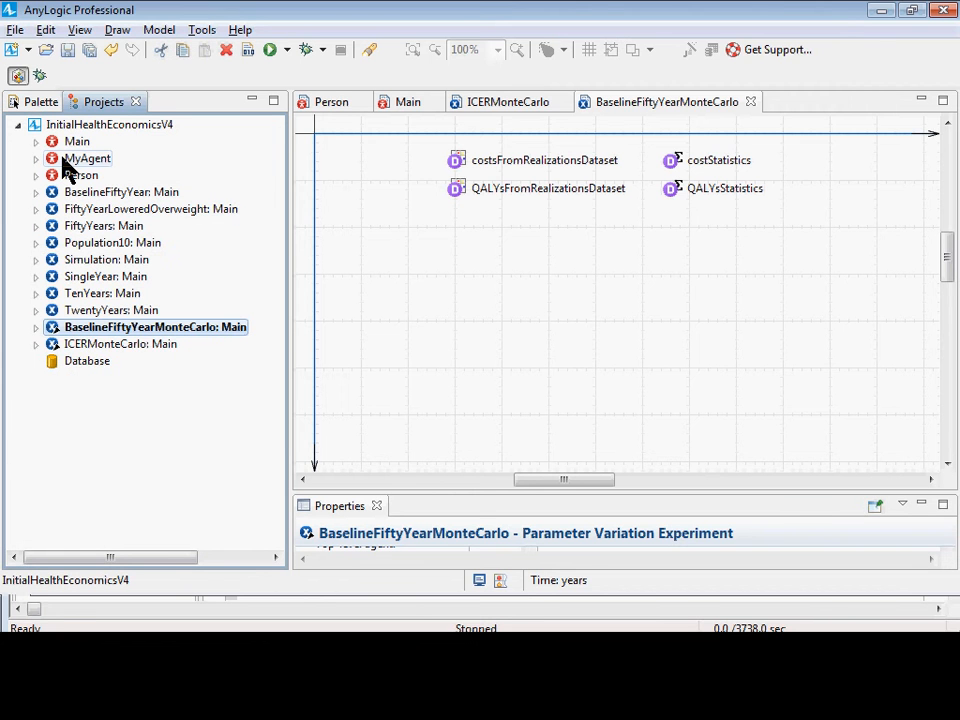
Delete the MyAgent agent type from the InitialHealthEconomicsV4 model.
double_click(68, 142)
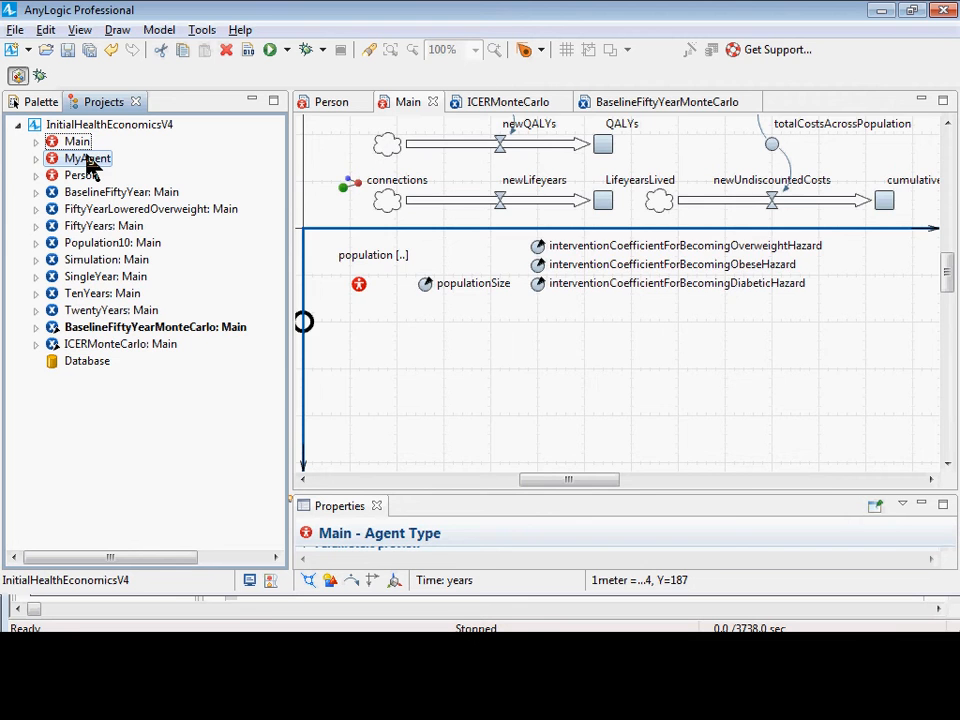
double_click(88, 160)
right_click(88, 162)
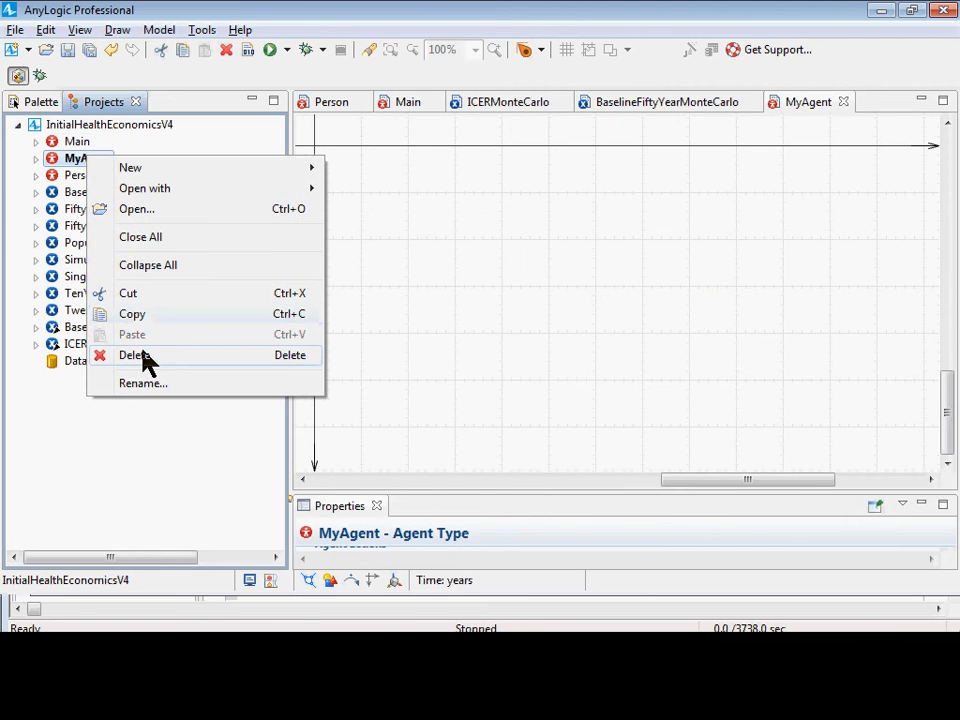
left_click(140, 356)
key("Return")
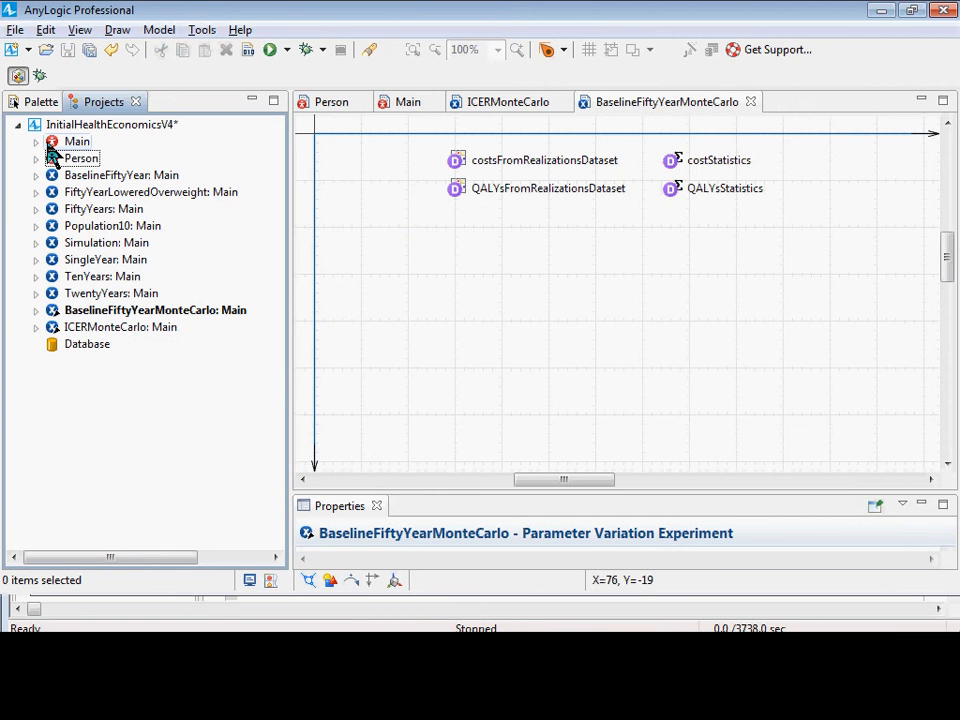
Open the Main agent and bring up the statistics defined on its population of Person agents.
double_click(52, 143)
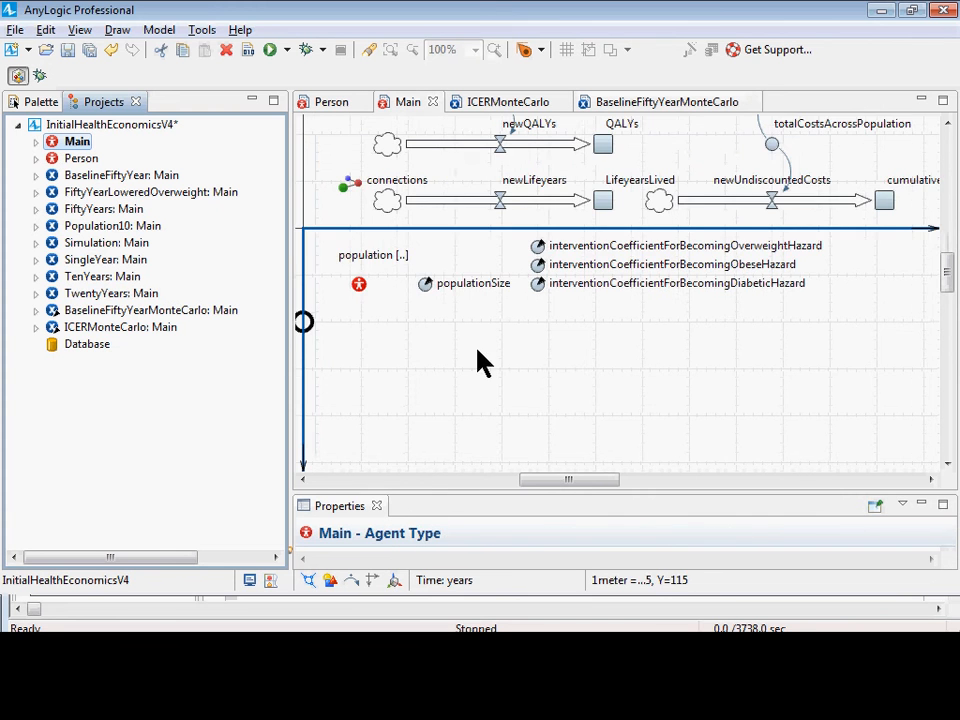
scroll(549, 414, "up", 1)
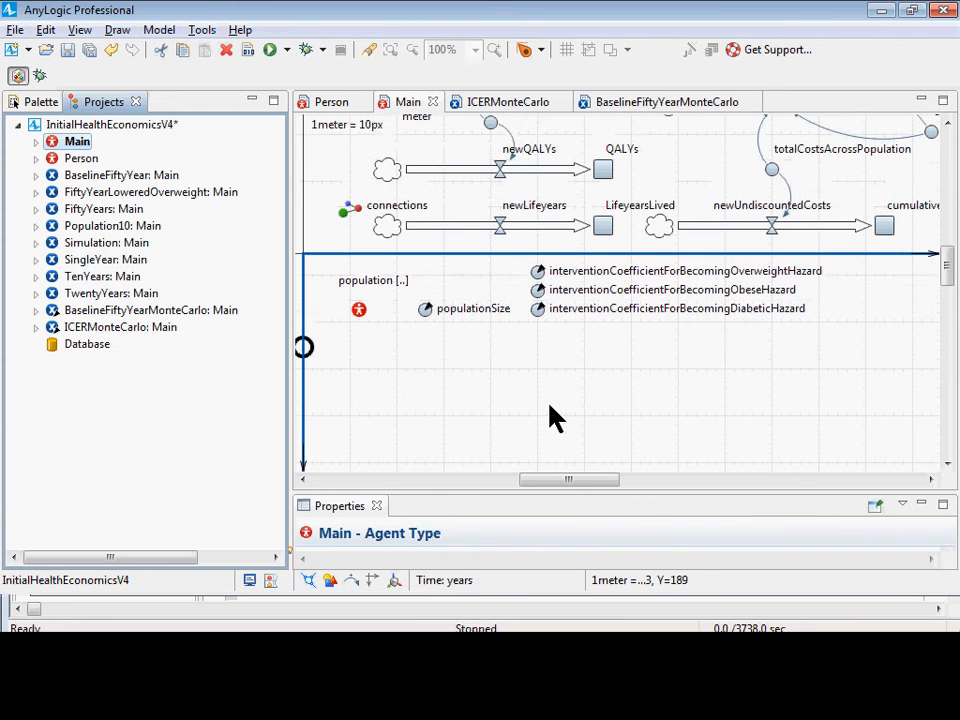
left_click(360, 312)
scroll(382, 376, "down", 5)
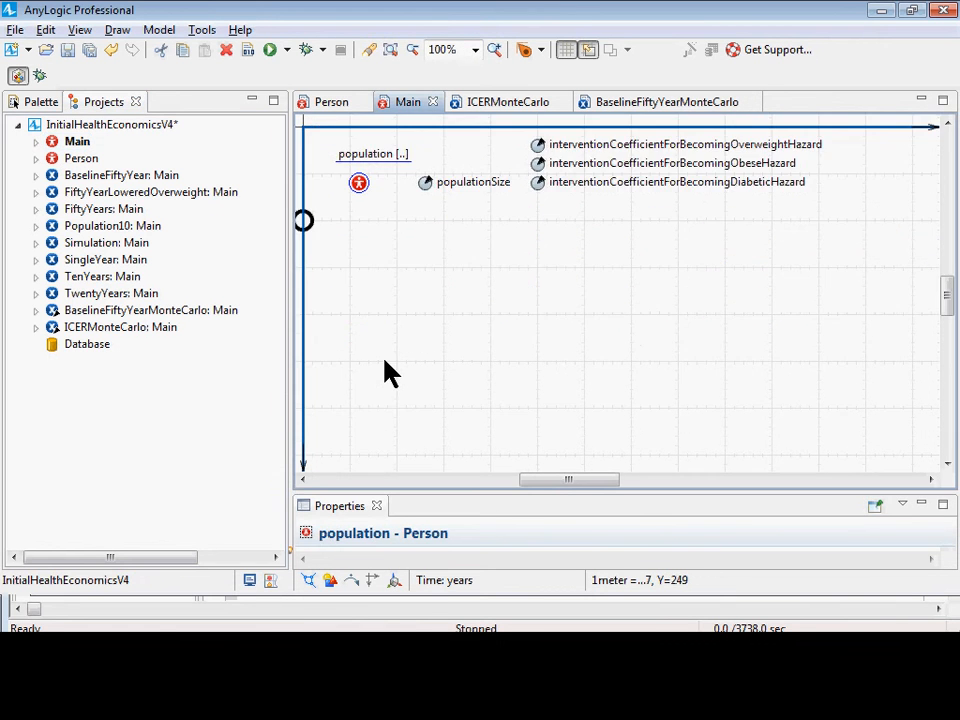
left_click_drag(447, 508, 520, 150)
scroll(707, 392, "down", 10)
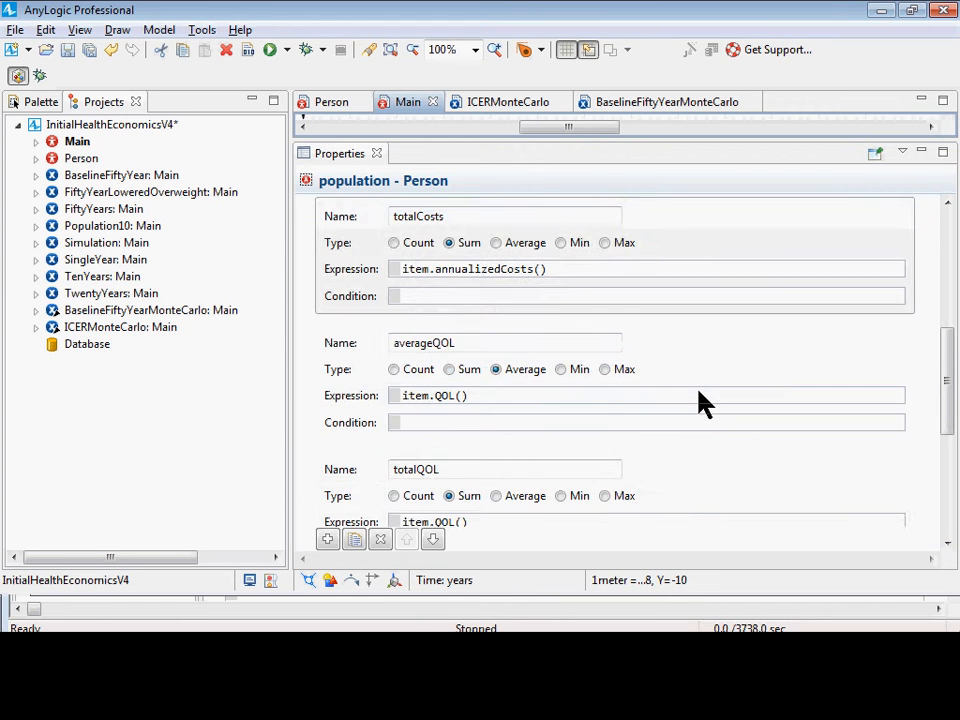
scroll(703, 400, "down", 4)
scroll(700, 395, "up", 1)
scroll(698, 393, "up", 4)
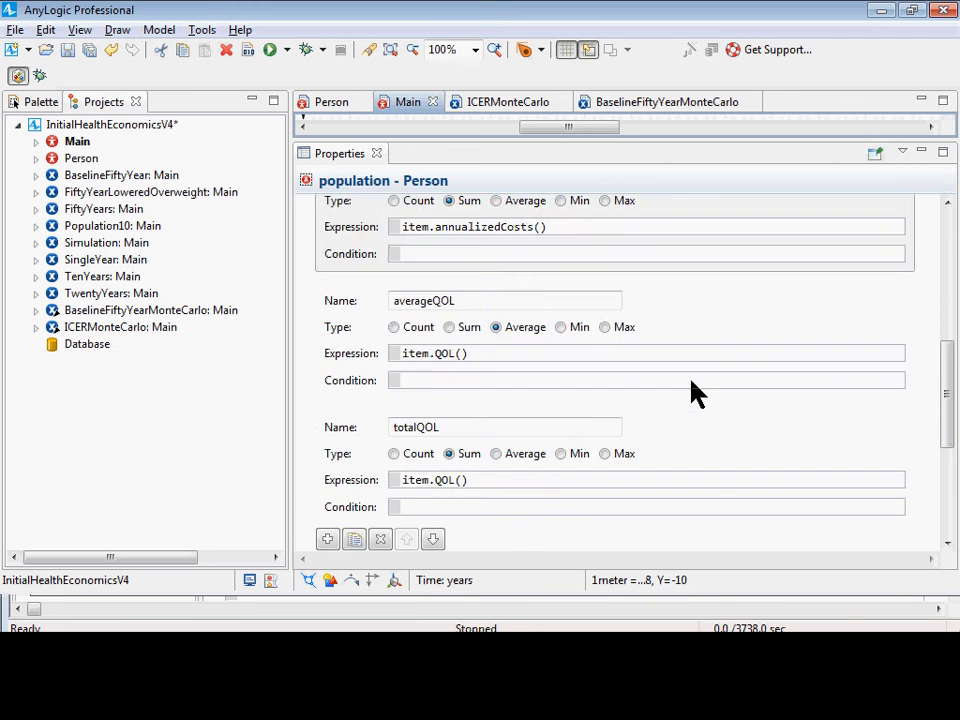
scroll(590, 330, "down", 4)
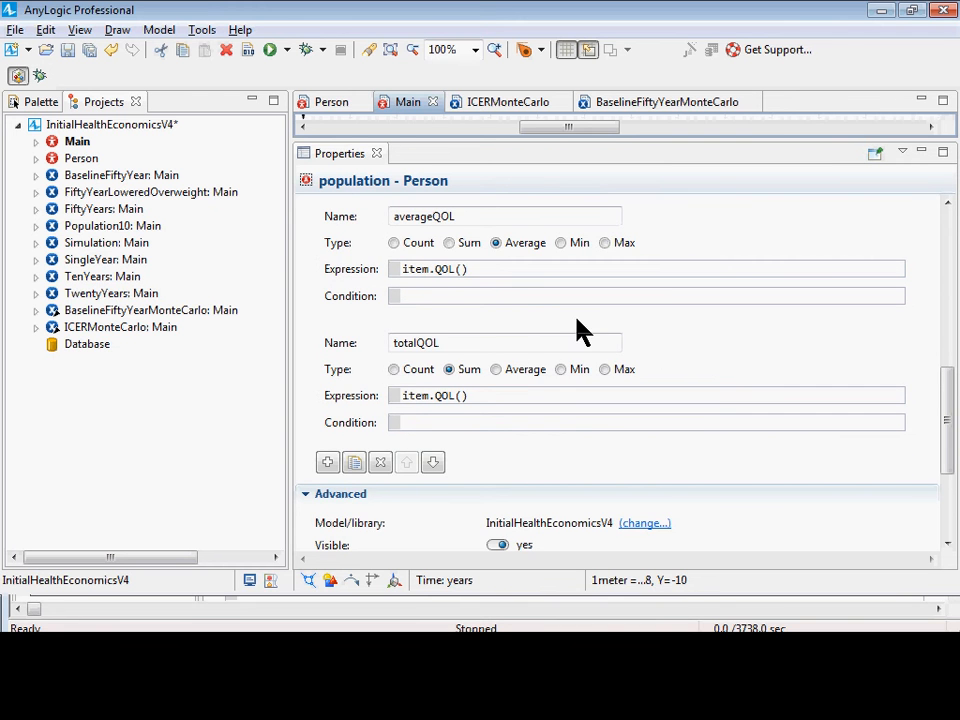
Add a statistic named fractionalPrevalenceOfDiabetes to the population and set its type to Average.
left_click(335, 460)
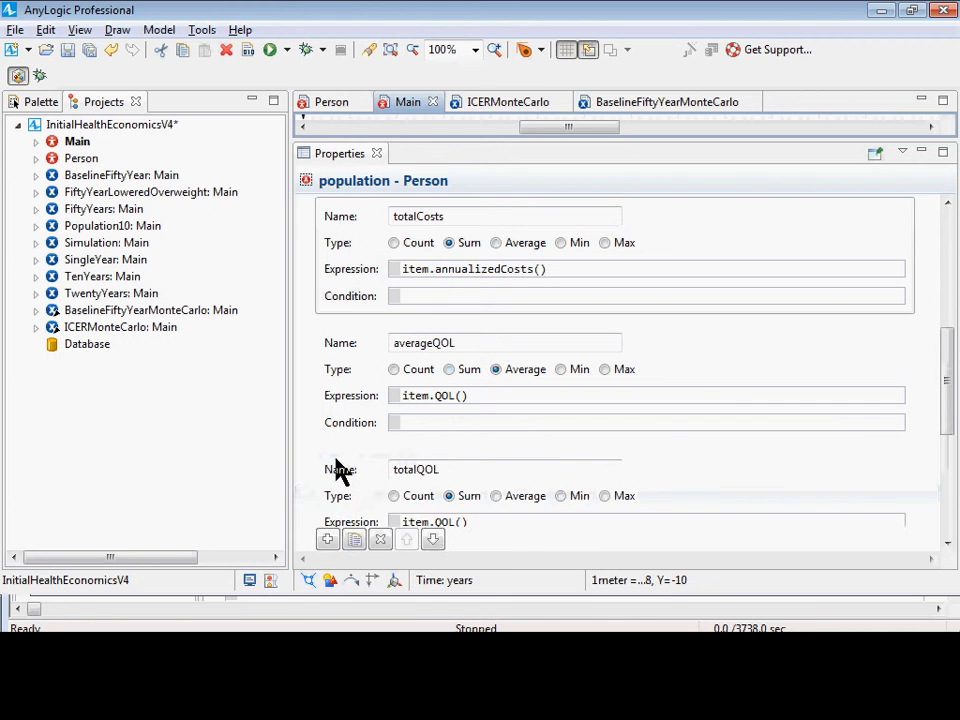
scroll(338, 472, "down", 2)
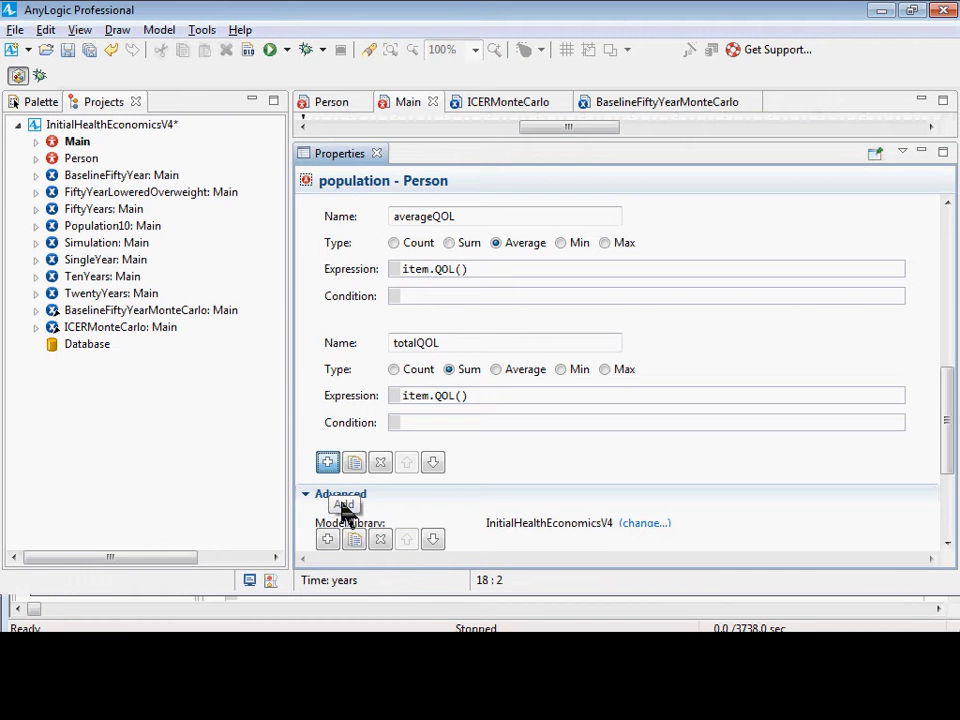
left_click(328, 461)
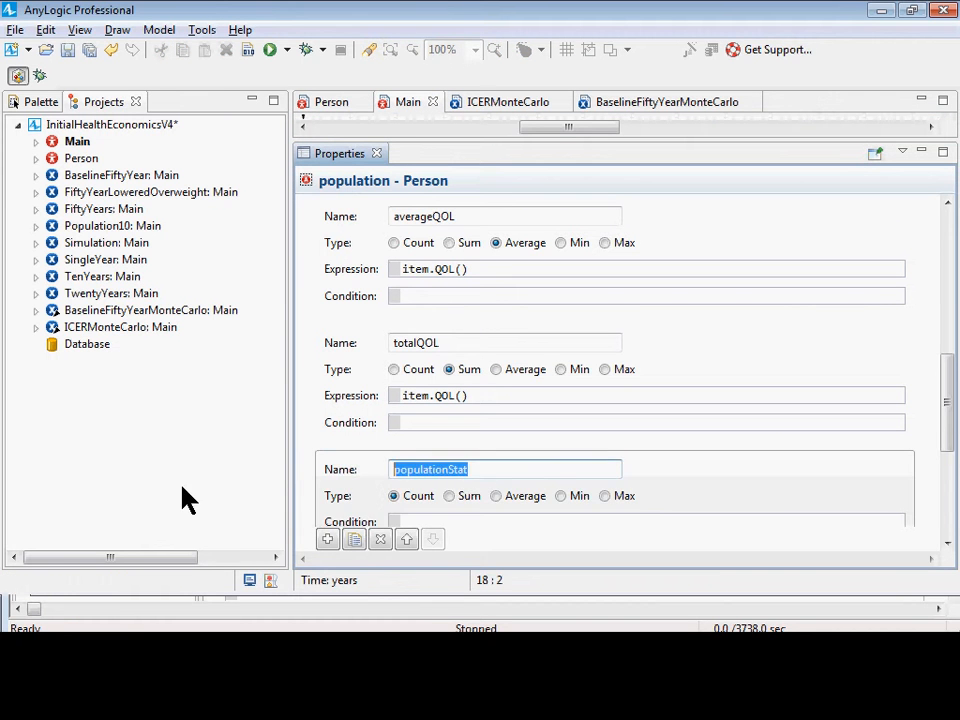
type("fractionP")
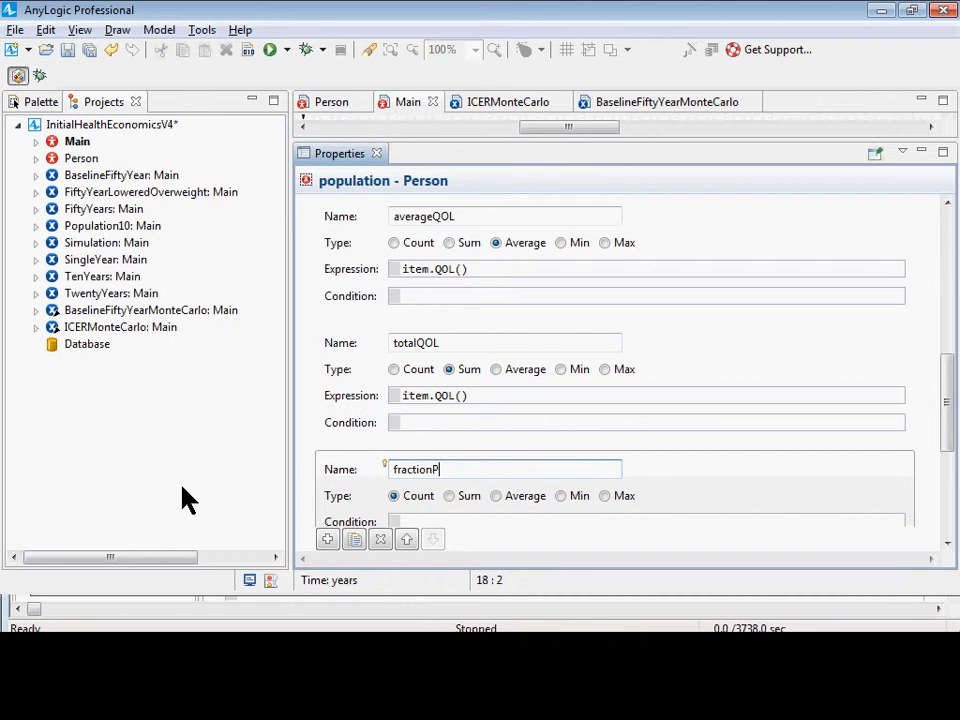
key("BackSpace")
type("alPrevalenceOfDiabetes")
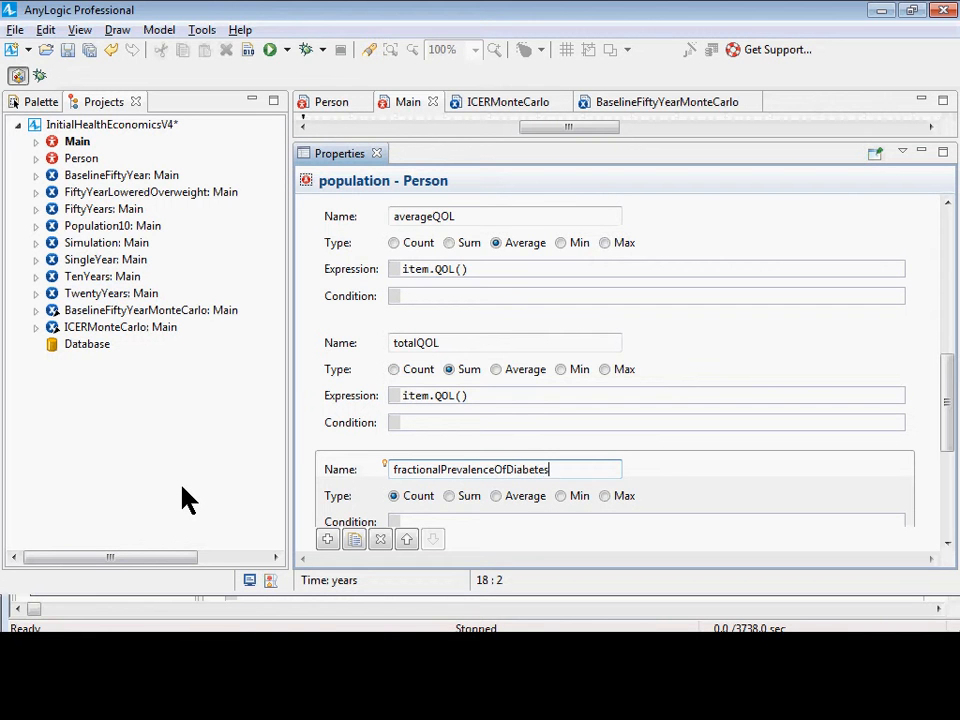
scroll(354, 349, "down", 3)
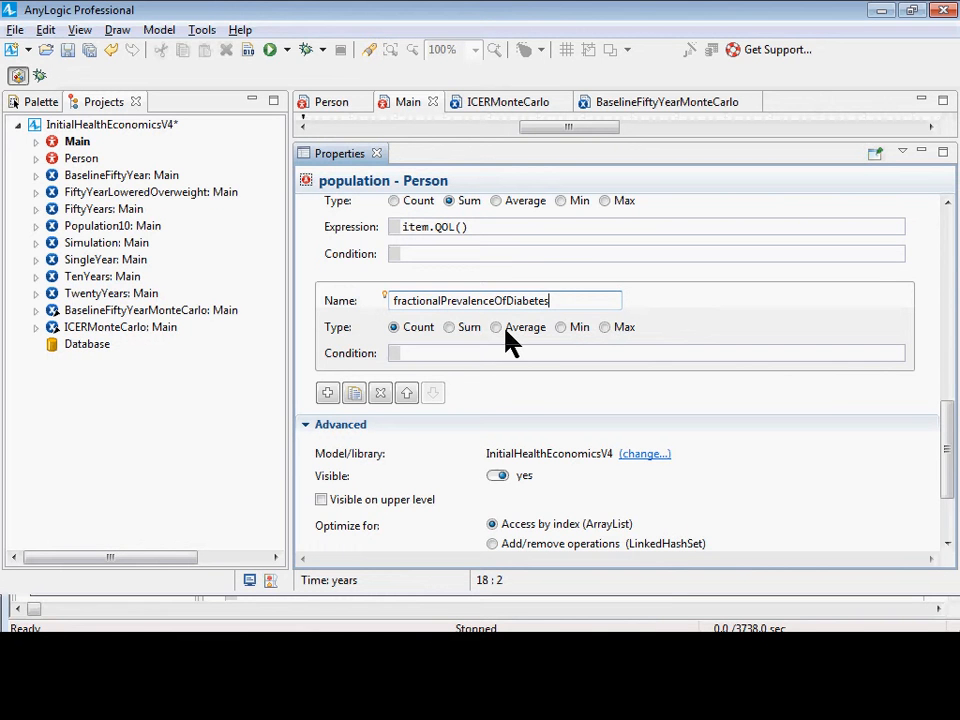
left_click(497, 329)
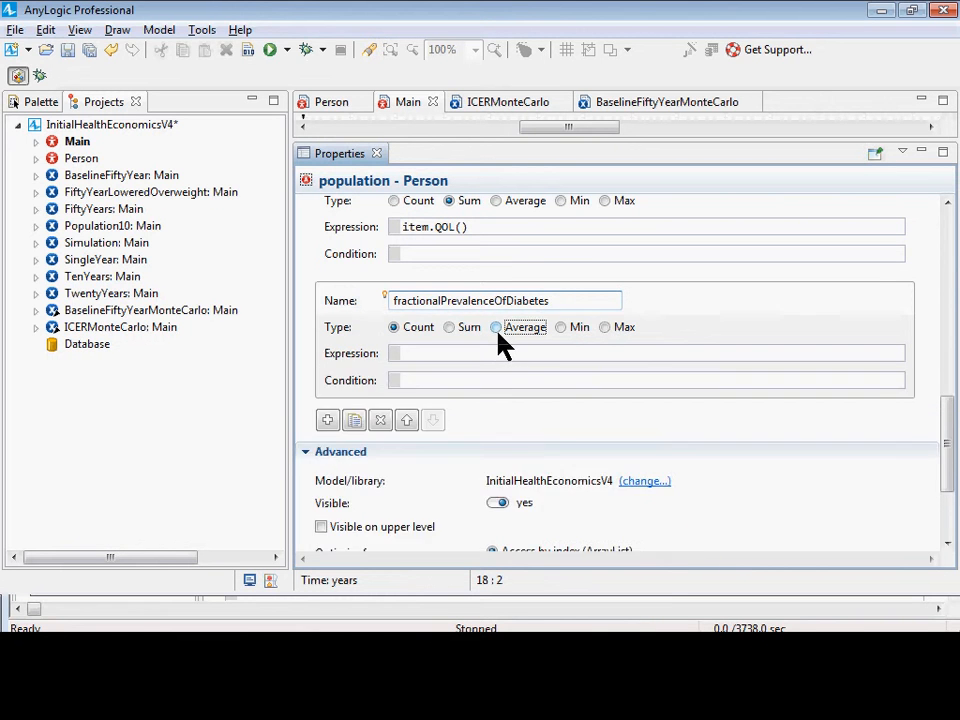
left_click(497, 329)
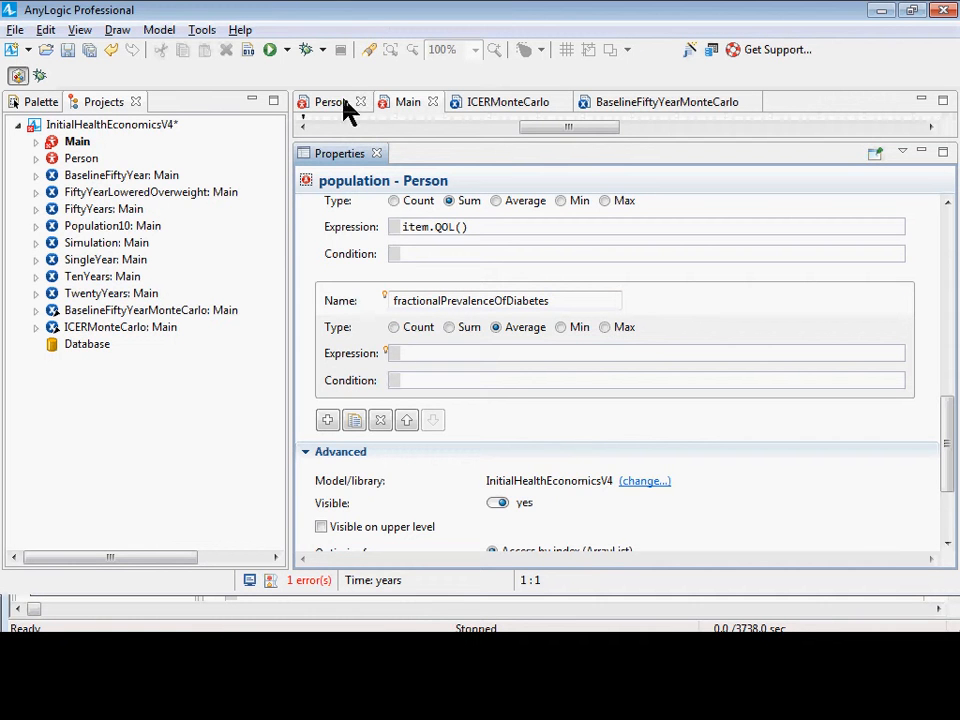
Set the fractionalPrevalenceOfDiabetes expression to item.inState(Person.Diabetic) ? 1.0 : 0.0, and save and build the model.
type("item.inState(Per")
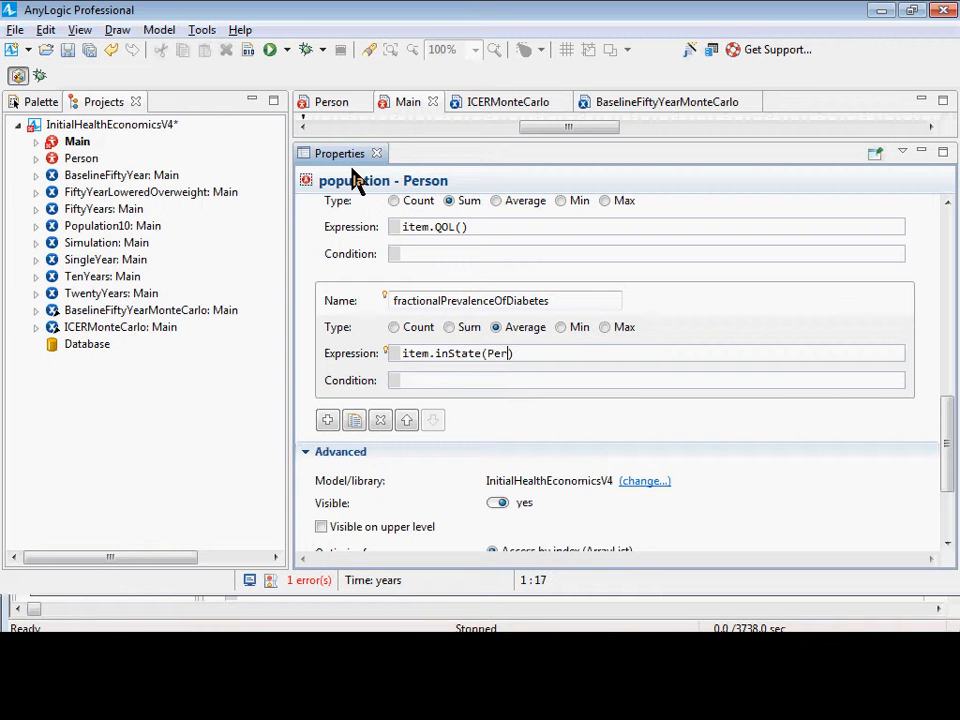
type("son.Diabetic)")
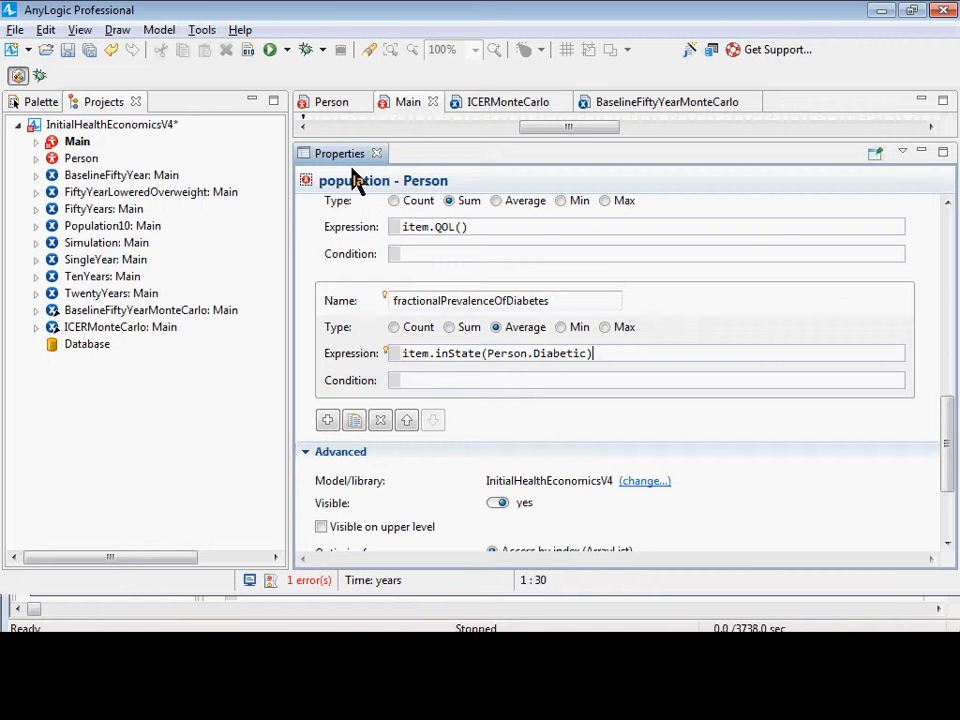
type(" ? 1.0 : 0.0")
key("ctrl+s")
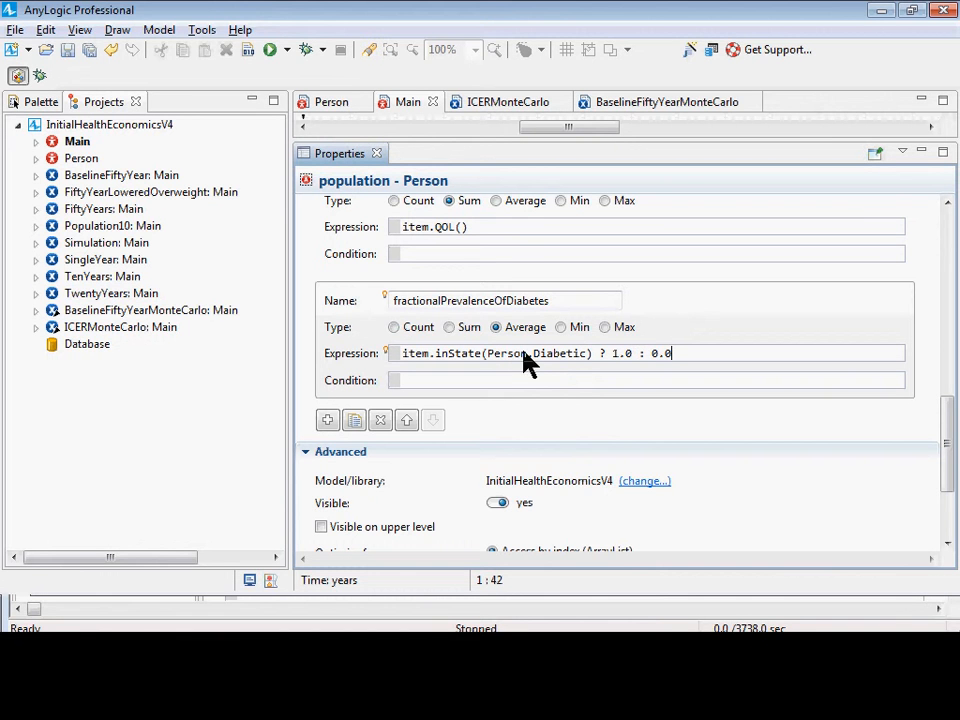
left_click(246, 55)
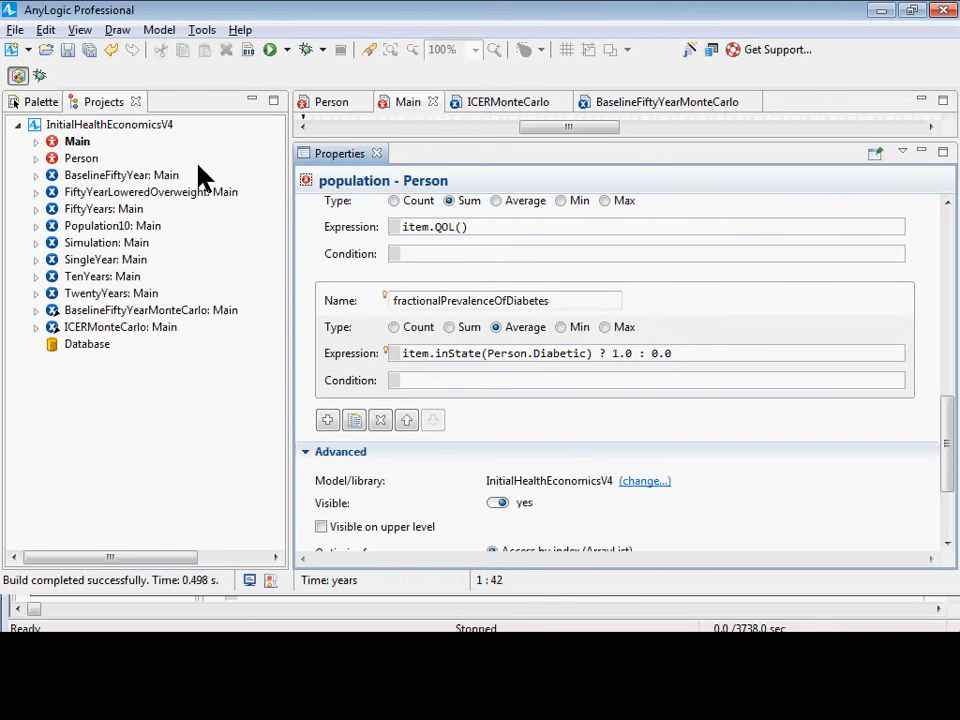
Review the BaselineFiftyYear experiment's model time settings and parameter values.
left_click(118, 177)
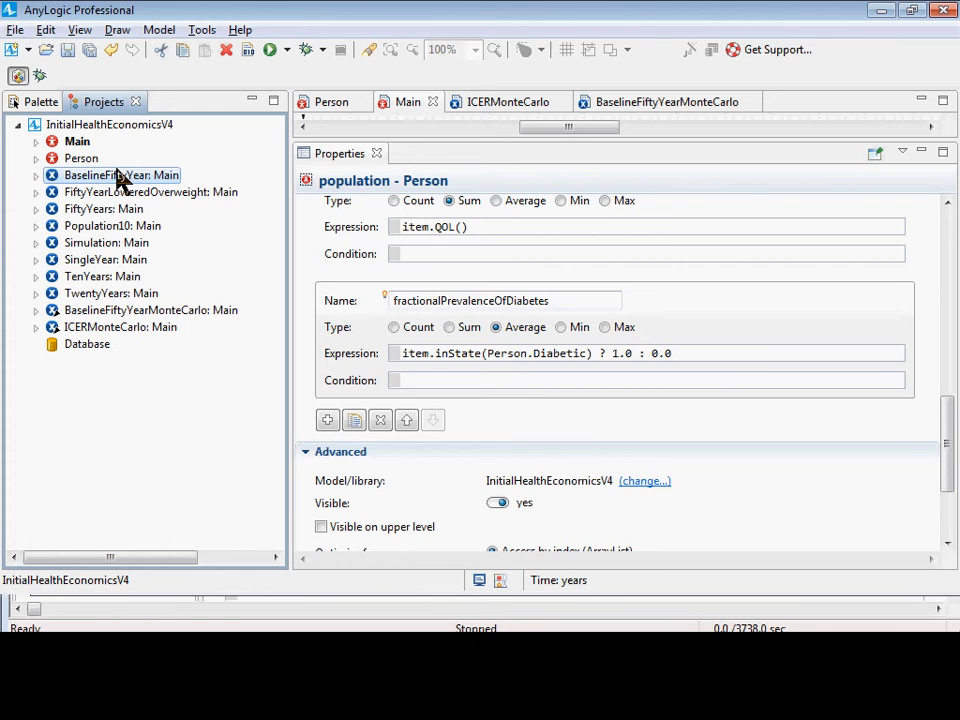
right_click(116, 174)
left_click(429, 246)
scroll(694, 296, "up", 3)
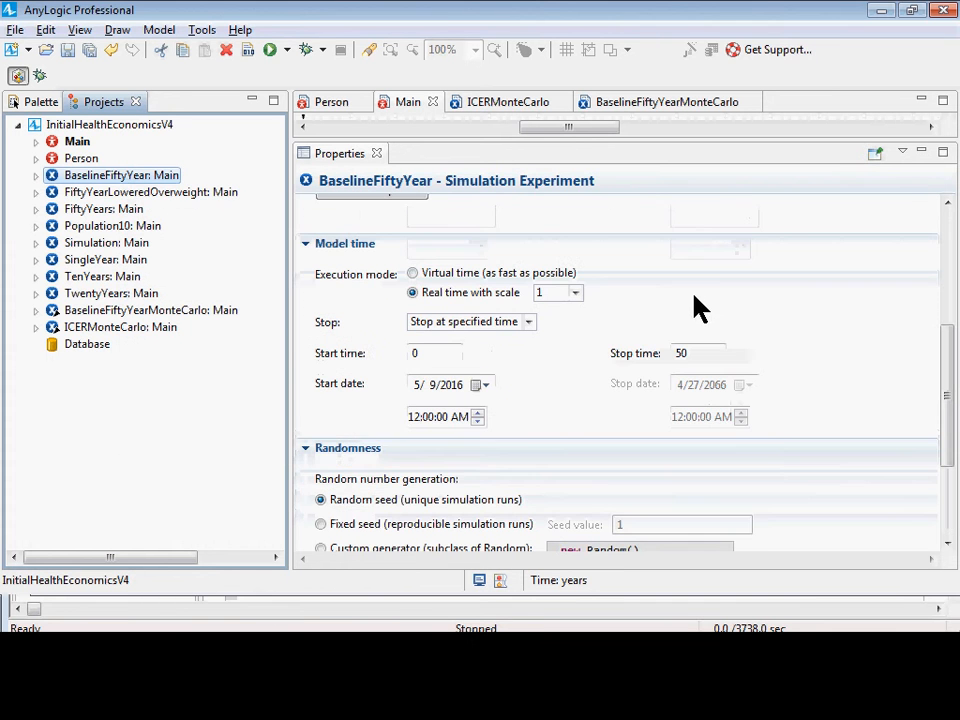
scroll(698, 308, "up", 2)
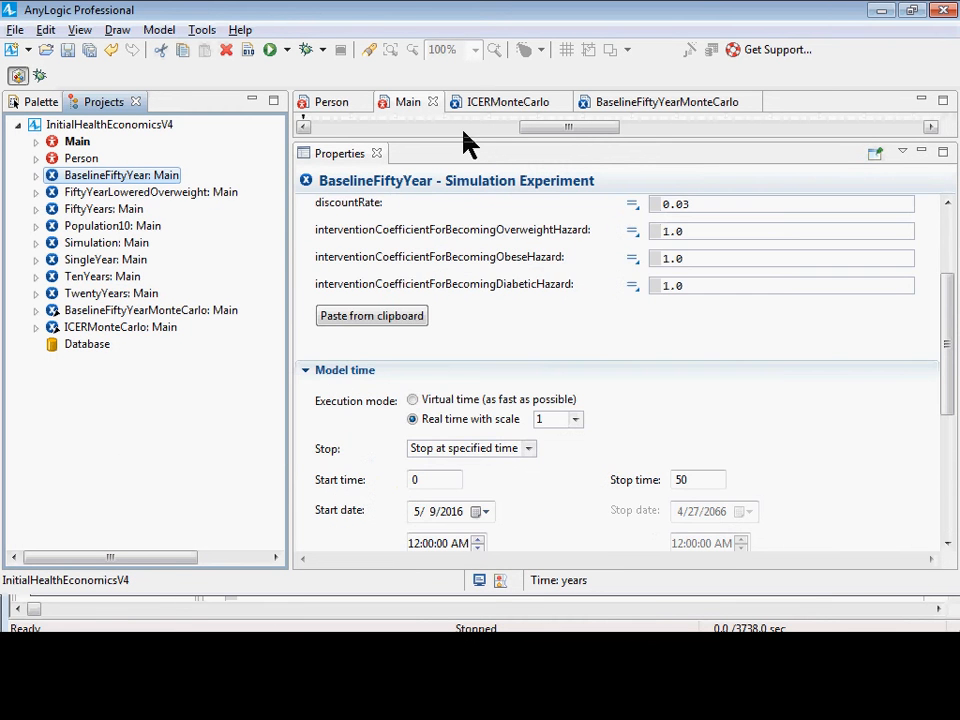
Return to the population in Main and bring up its fractionalPrevalenceOfDiabetes statistic.
left_click_drag(440, 141, 425, 400)
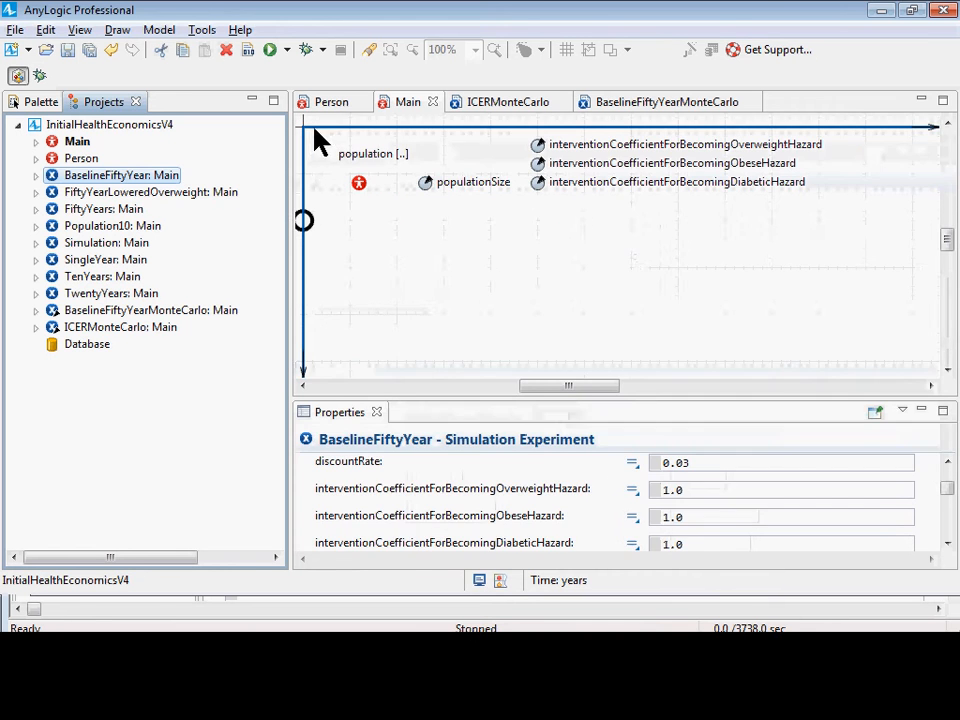
left_click(362, 185)
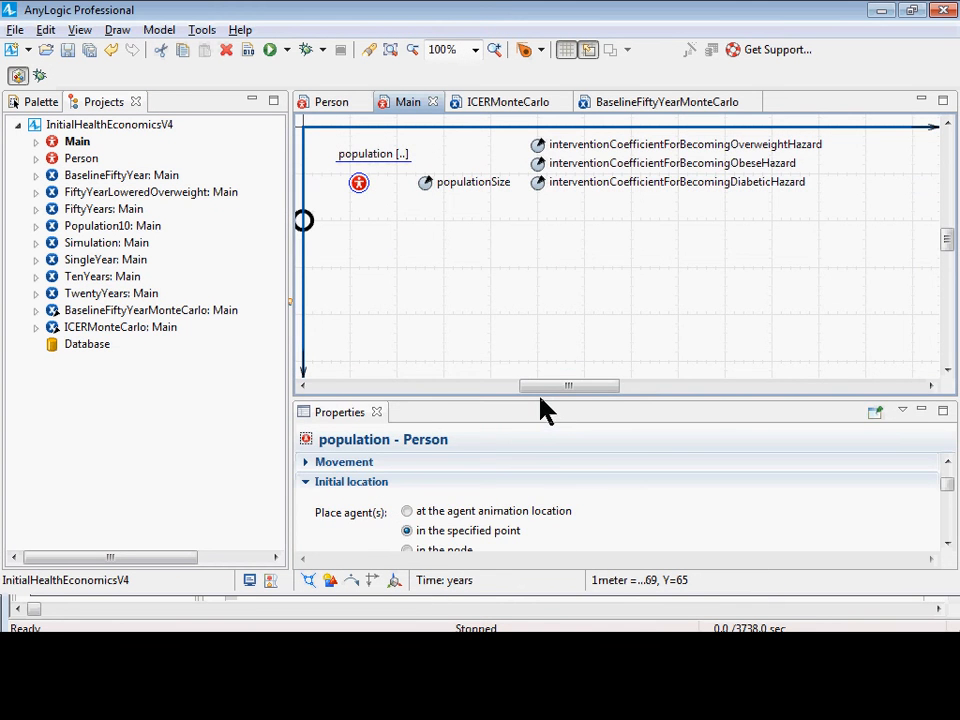
left_click_drag(540, 398, 626, 156)
scroll(574, 375, "down", 6)
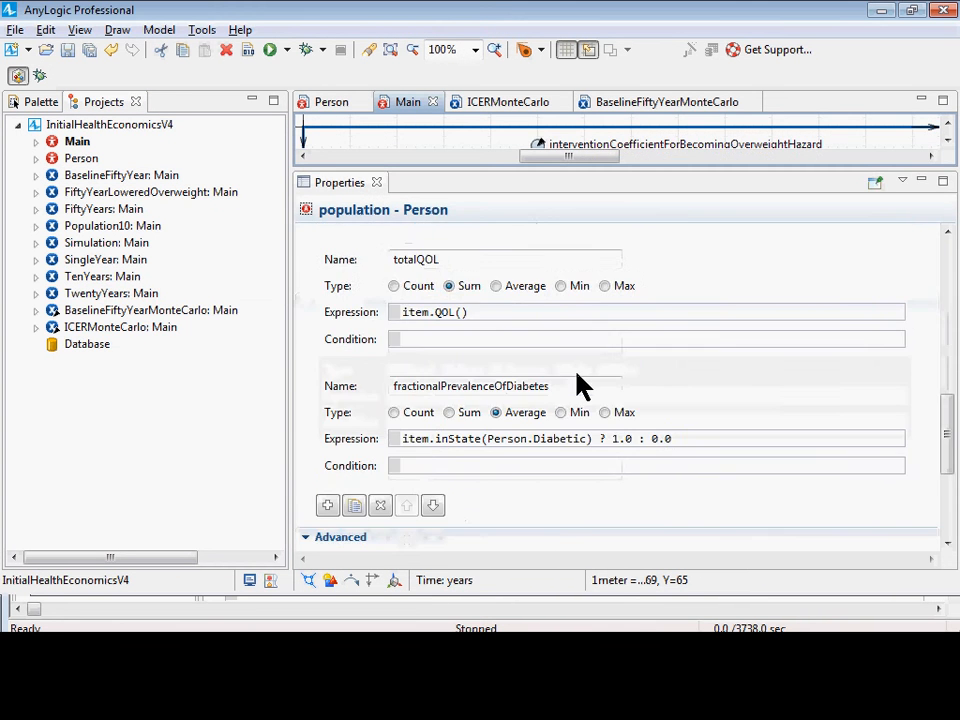
left_click_drag(550, 386, 236, 379)
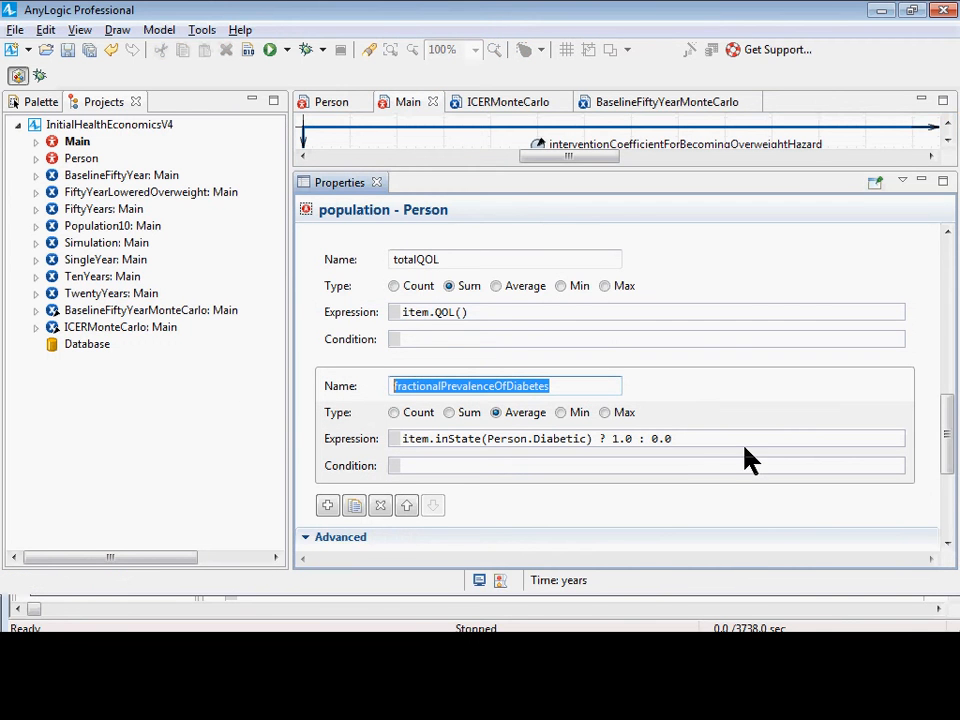
Examine the fractionalPrevalenceOfDiabetes expression part by part: the inState(Person.Diabetic) condition, the 1.0 value and the 0.0 value.
left_click_drag(699, 440, 366, 442)
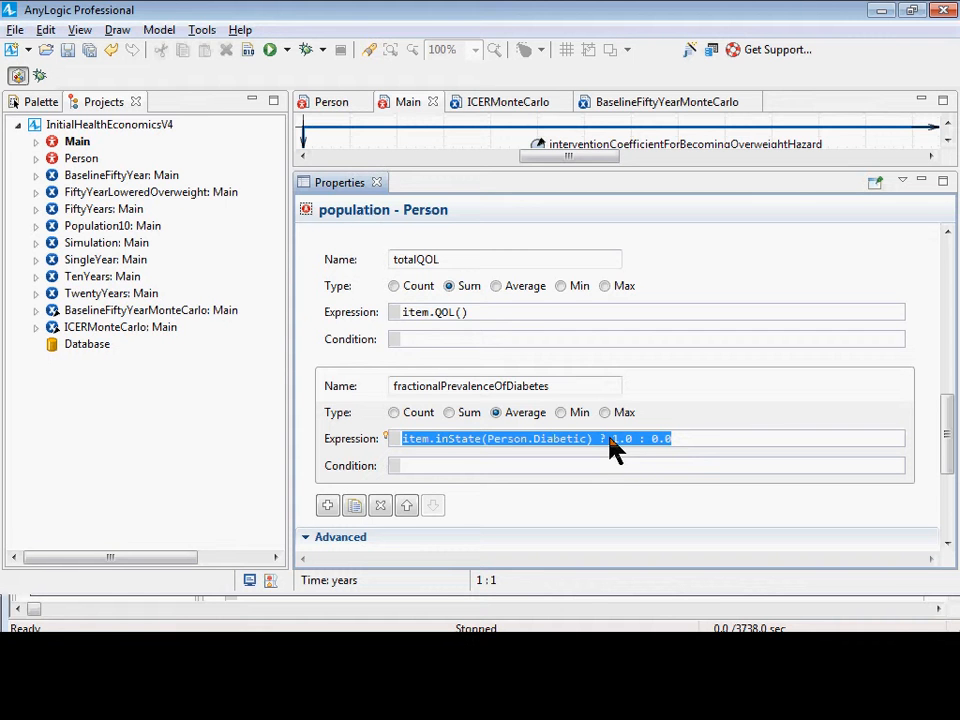
left_click(416, 438)
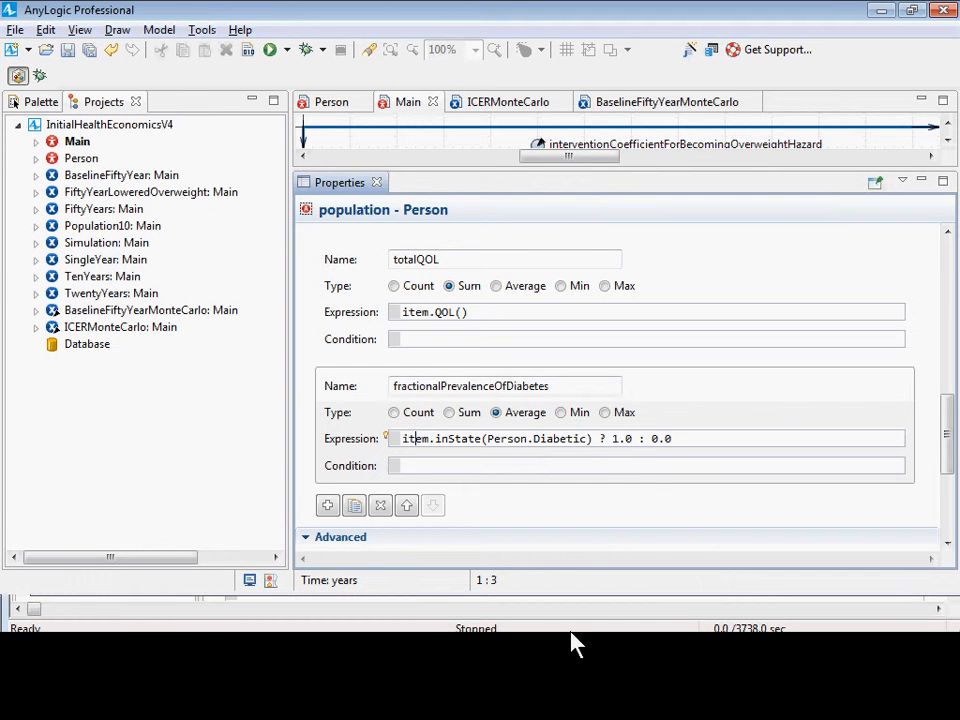
key("Home")
key("ctrl+shift+Right")
key("ctrl+shift+Right")
key("ctrl+shift+Right")
key("ctrl+shift+Right")
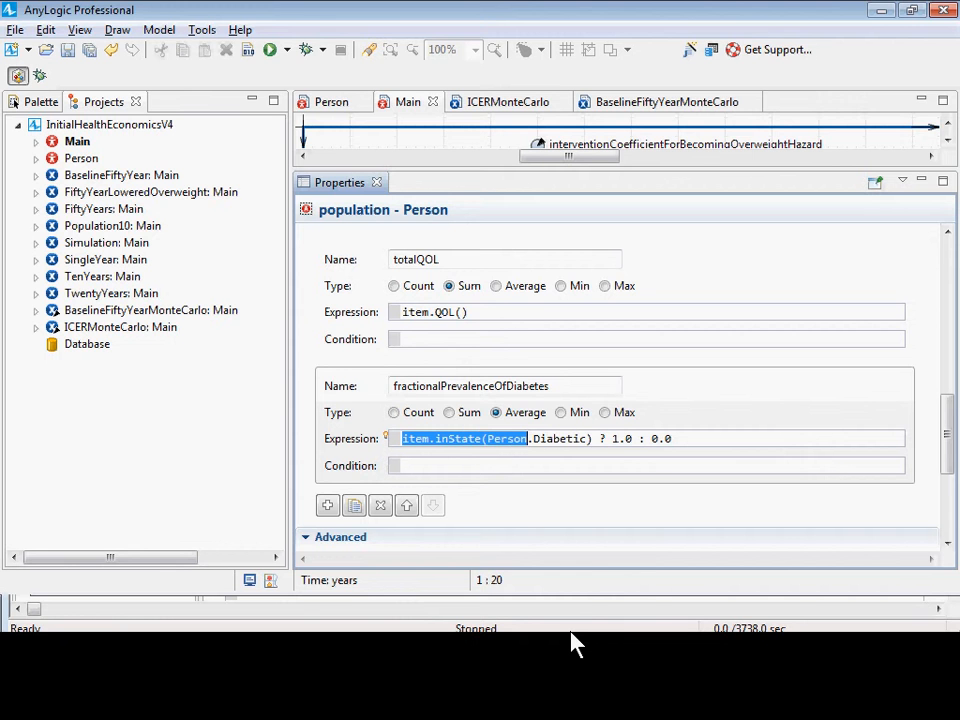
key("ctrl+shift+Right")
key("ctrl+shift+Right")
key("ctrl+shift+Right")
key("Right")
key("Right")
key("Right")
key("Right")
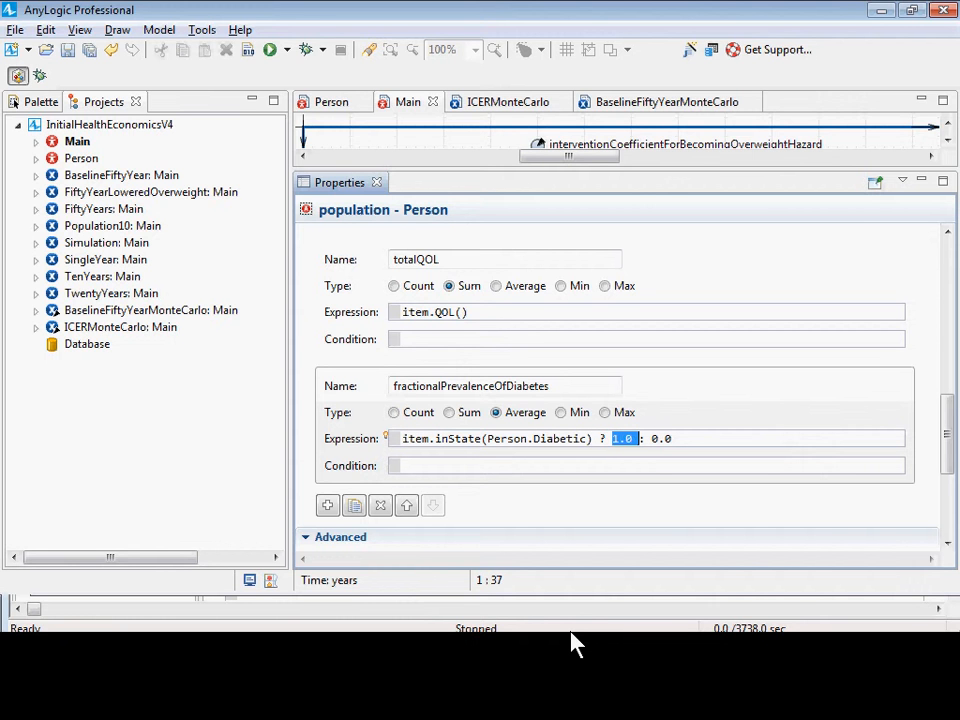
key("Right")
key("Left")
key("Right")
key("Right")
key("shift+Right")
key("shift+Right")
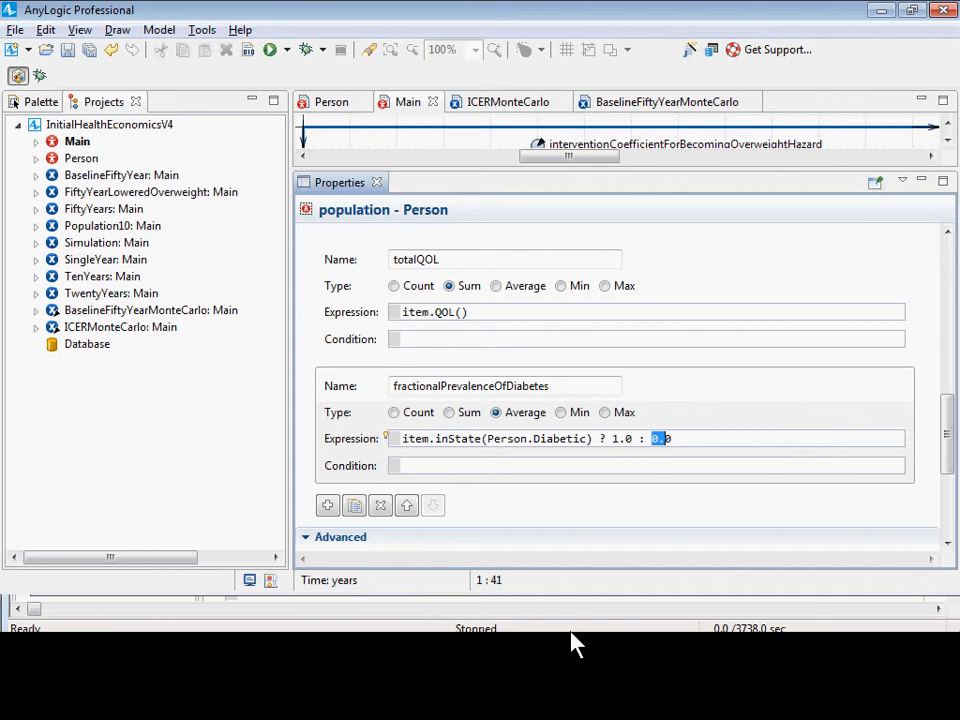
key("shift+Right")
left_click(635, 439)
left_click_drag(651, 438, 654, 439)
key("Home")
key("ctrl+shift+Right")
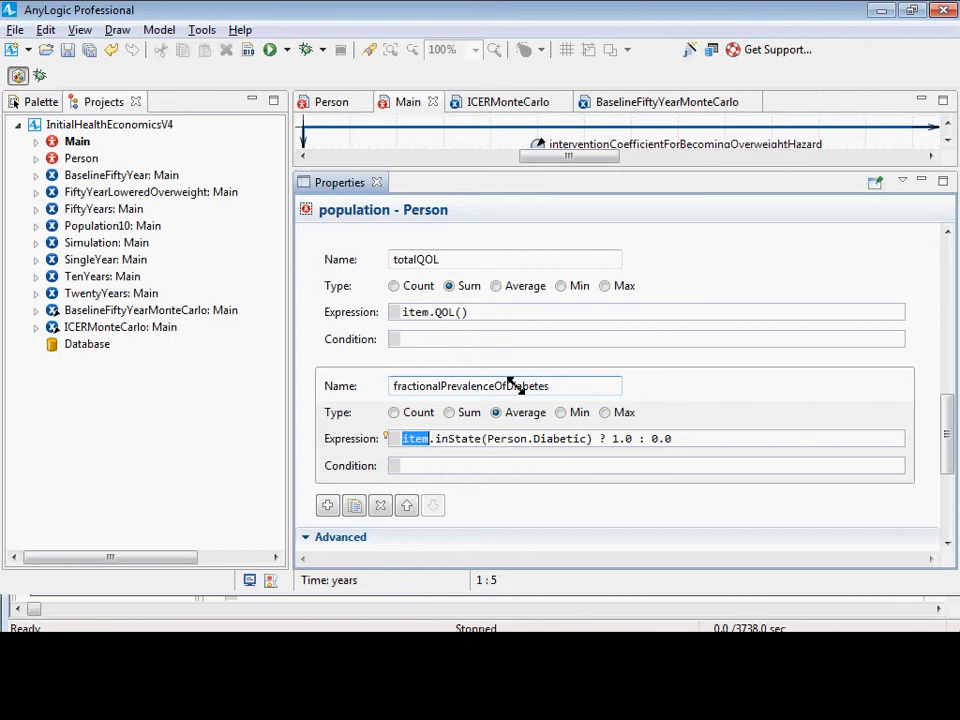
key("shift+Right")
key("shift+Right")
key("shift+Right")
key("shift+Right")
key("shift+Right")
key("shift+Right")
key("shift+Right")
key("shift+Right")
key("shift+Right")
key("shift+Right")
key("shift+Right")
key("shift+Right")
key("shift+Right")
key("shift+Right")
key("shift+Right")
key("shift+Right")
key("shift+Right")
key("shift+Right")
key("shift+Right")
key("shift+Right")
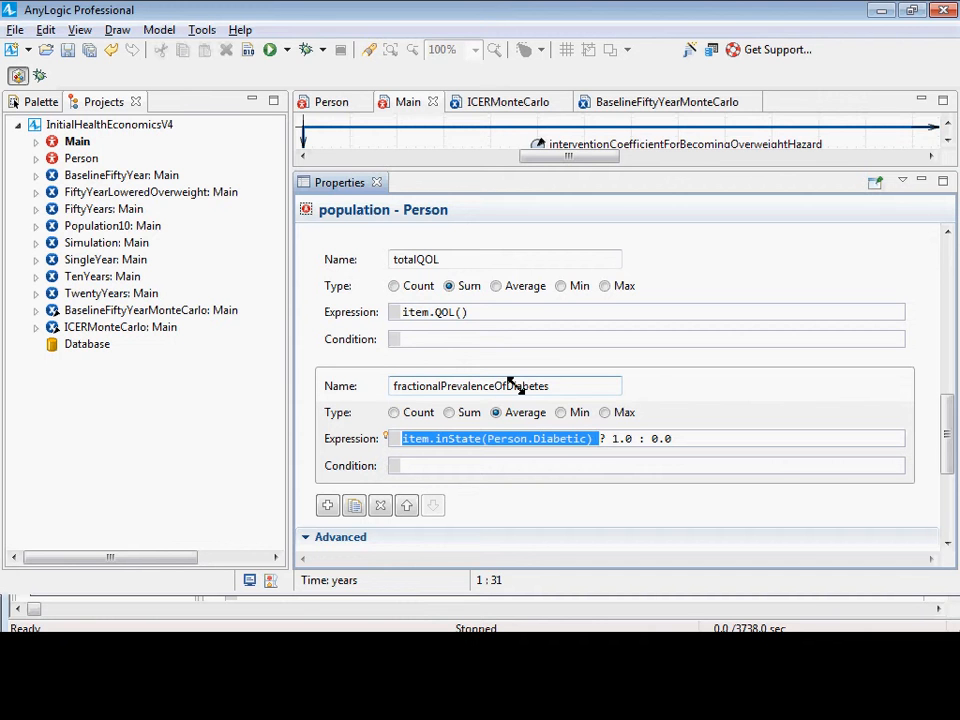
key("shift+Right")
key("shift+Right")
key("shift+Right")
key("shift+Right")
key("shift+Right")
key("shift+Right")
key("shift+Right")
key("shift+Right")
key("shift+Left")
key("shift+Left")
key("shift+Left")
key("shift+Left")
key("shift+Left")
key("shift+Left")
key("shift+Left")
key("shift+Left")
key("shift+Right")
key("shift+Right")
key("shift+Right")
key("shift+Right")
key("shift+Right")
key("shift+Right")
key("Right")
key("Right")
key("Right")
key("Right")
key("Right")
key("Left")
key("Left")
key("Left")
key("Left")
key("Left")
key("Left")
key("Left")
key("Left")
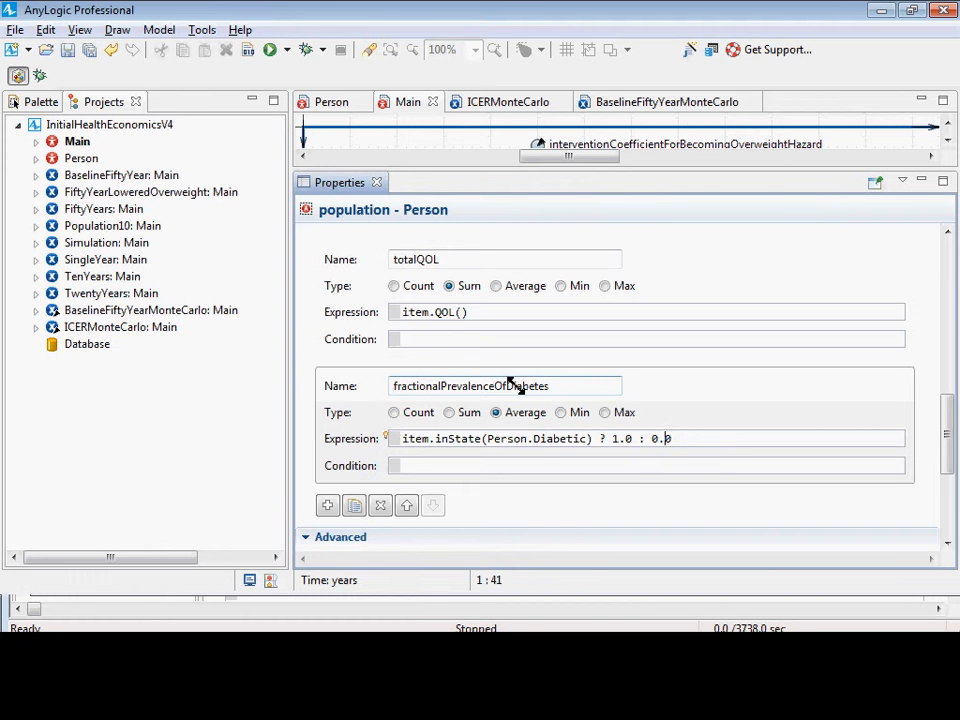
key("Left")
key("Left")
key("Left")
key("ctrl+Left")
key("ctrl+Left")
key("ctrl+Left")
key("ctrl+Left")
key("ctrl+Left")
key("ctrl+Left")
key("ctrl+Left")
key("ctrl+Left")
key("ctrl+shift+Right")
key("ctrl+shift+Right")
key("ctrl+shift+Right")
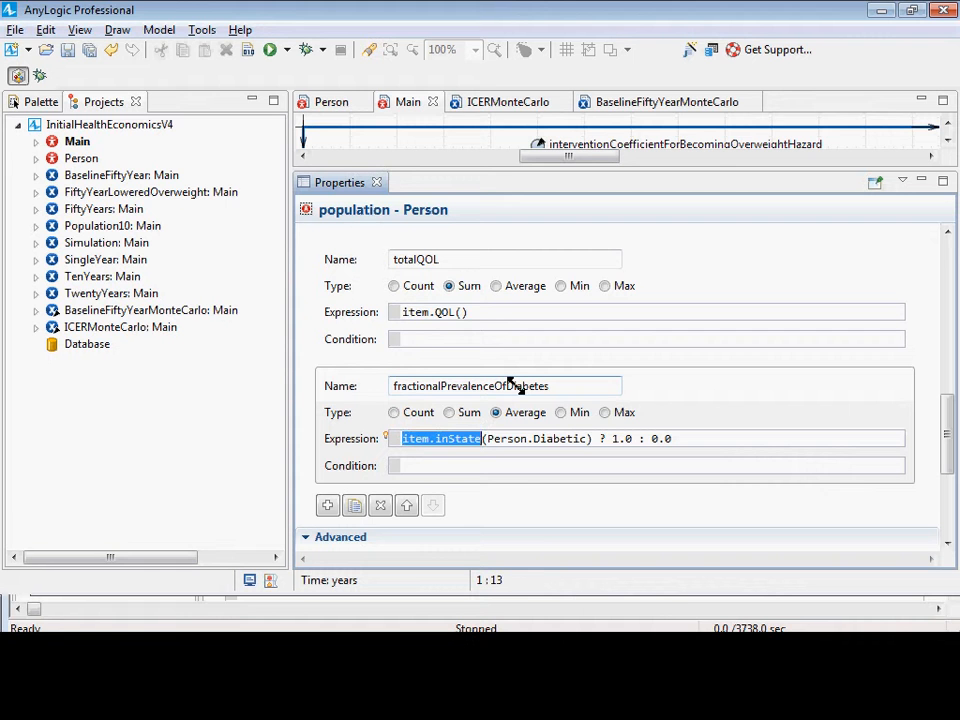
key("ctrl+shift+Right")
key("ctrl+shift+Right")
key("shift+End")
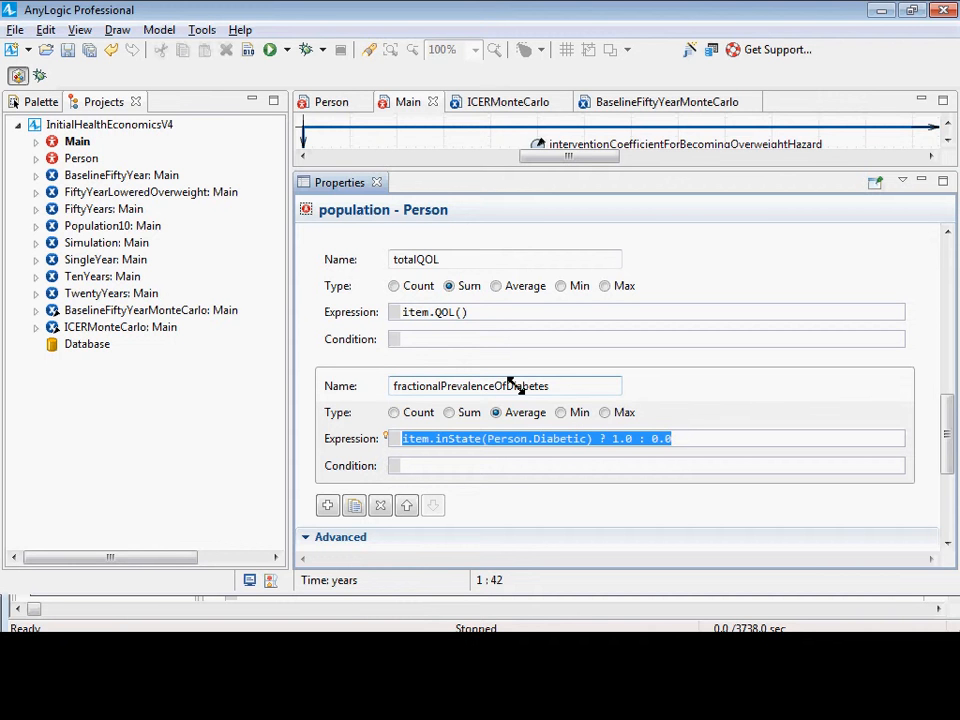
key("Right")
key("shift+Left")
key("shift+Left")
key("Left")
key("Left")
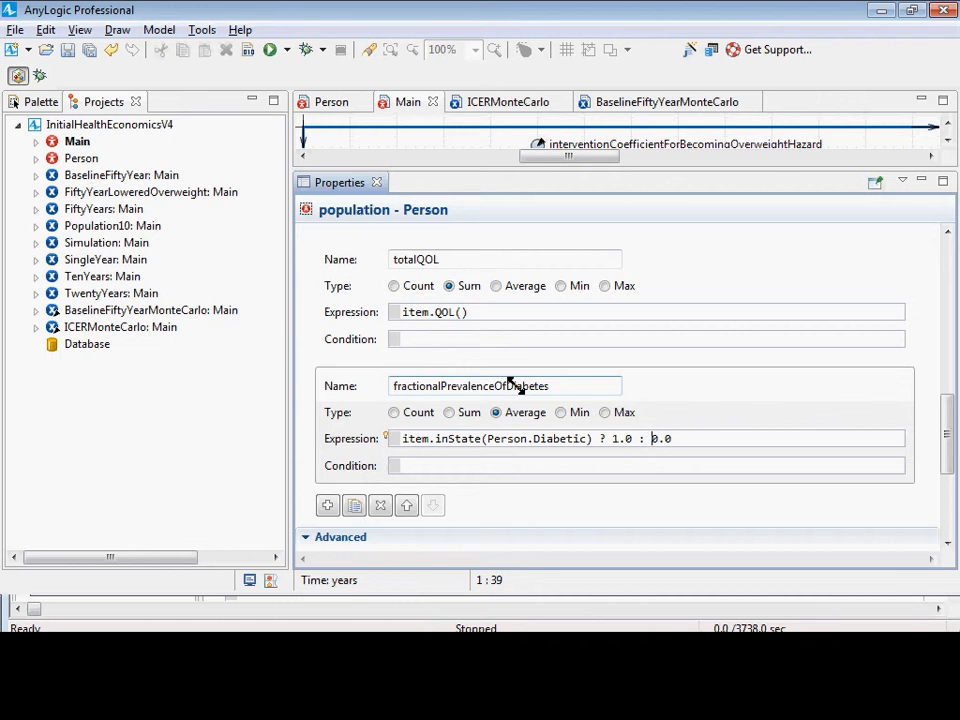
key("Left")
key("Left")
key("Left")
key("Left")
key("Left")
key("Left")
key("Left")
key("Left")
key("Left")
key("Left")
key("shift+Left")
key("shift+Left")
key("shift+Left")
key("shift+Left")
key("shift+Left")
key("shift+Left")
key("shift+Left")
key("shift+Left")
key("shift+Left")
key("shift+Left")
key("shift+Left")
key("shift+Left")
key("shift+Left")
key("shift+Left")
key("shift+Left")
key("shift+Left")
key("shift+Left")
key("shift+Left")
key("shift+Left")
key("shift+Left")
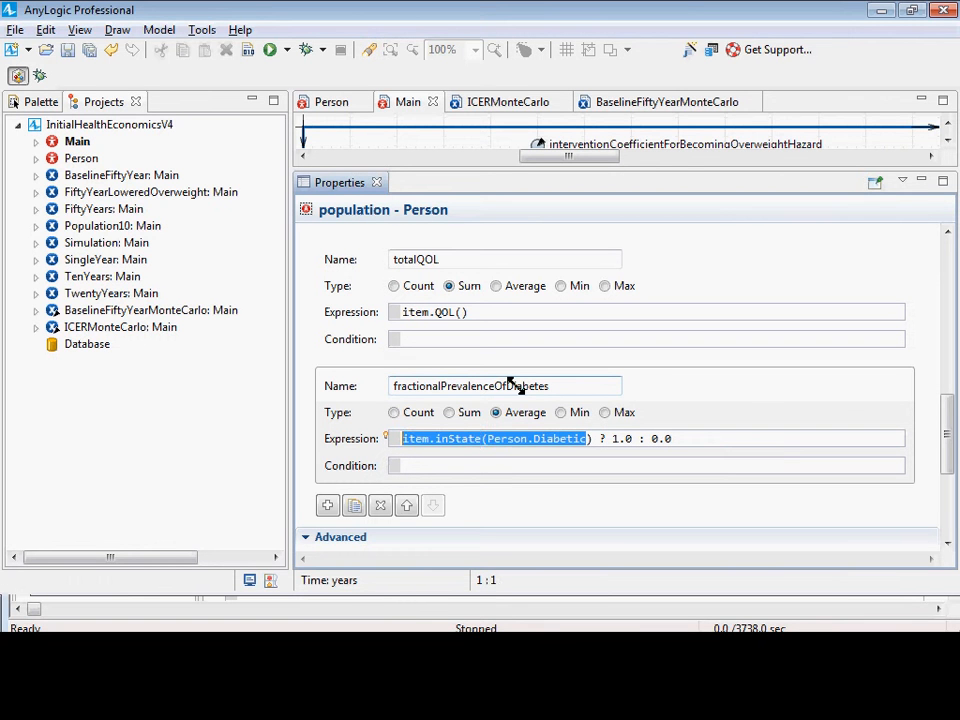
key("Right")
key("Right")
key("Right")
key("Right")
key("Right")
key("Right")
key("shift+Right")
key("shift+Right")
key("shift+Right")
key("Left")
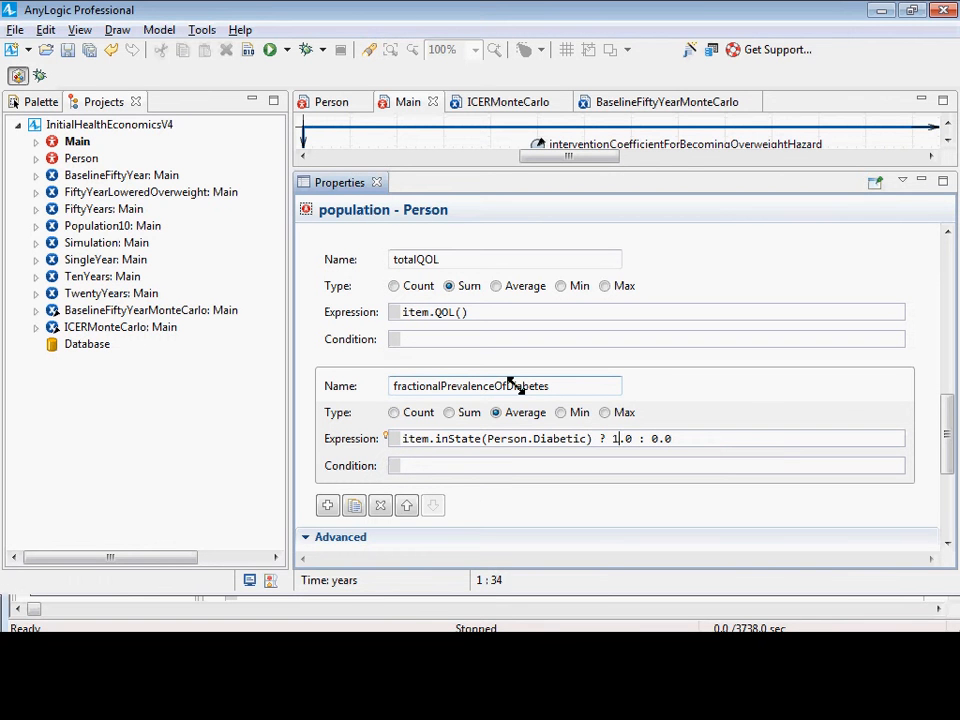
key("Right")
key("Left")
key("Left")
left_click_drag(715, 437, 398, 437)
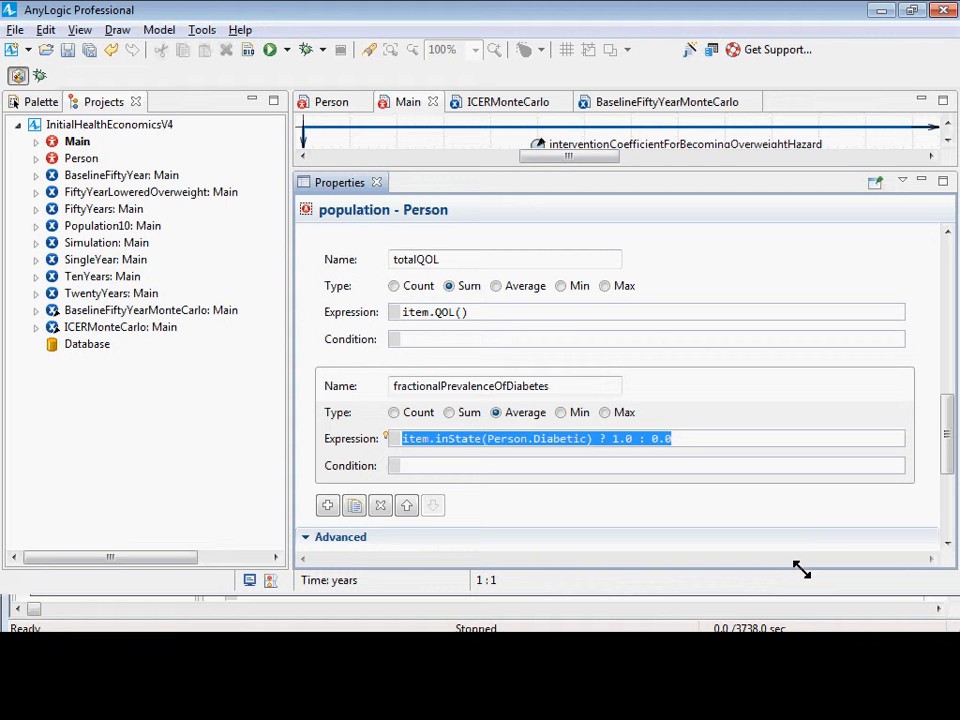
key("Home")
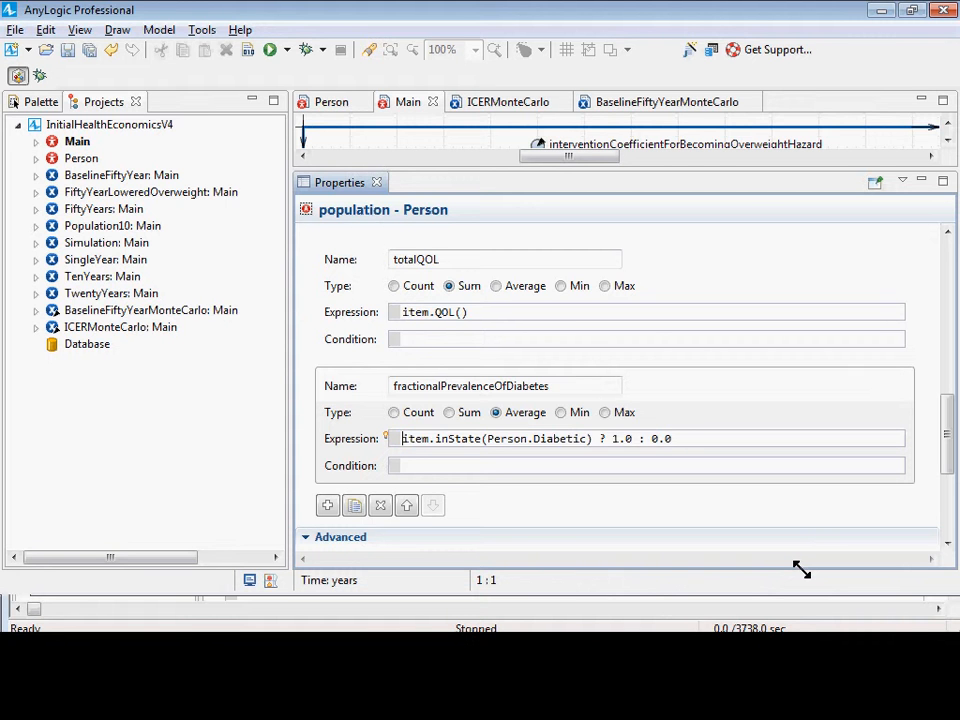
key("ctrl+shift+Right")
key("ctrl+shift+Right")
key("ctrl+shift+Right")
key("ctrl+shift+Right")
key("ctrl+shift+Right")
key("ctrl+shift+Right")
key("ctrl+shift+Right")
key("ctrl+shift+Right")
key("ctrl+shift+Right")
key("ctrl+shift+Right")
key("ctrl+shift+Right")
key("ctrl+shift+Right")
key("ctrl+shift+Right")
key("ctrl+shift+Right")
key("ctrl+shift+Right")
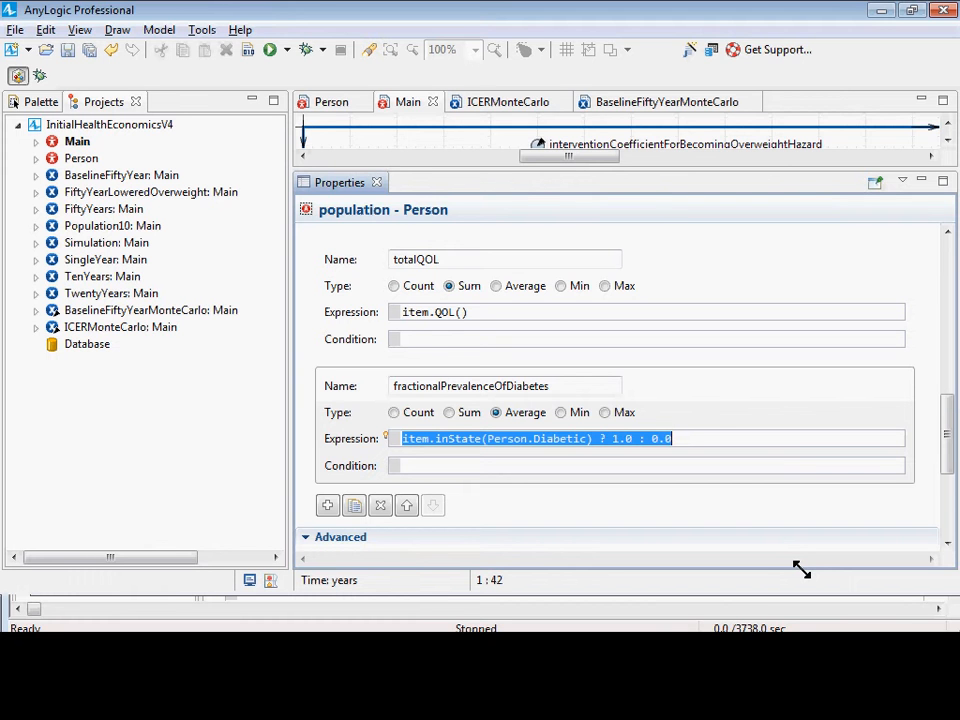
Save and build the model, and start a run of the BaselineFiftyYear experiment.
key("ctrl+s")
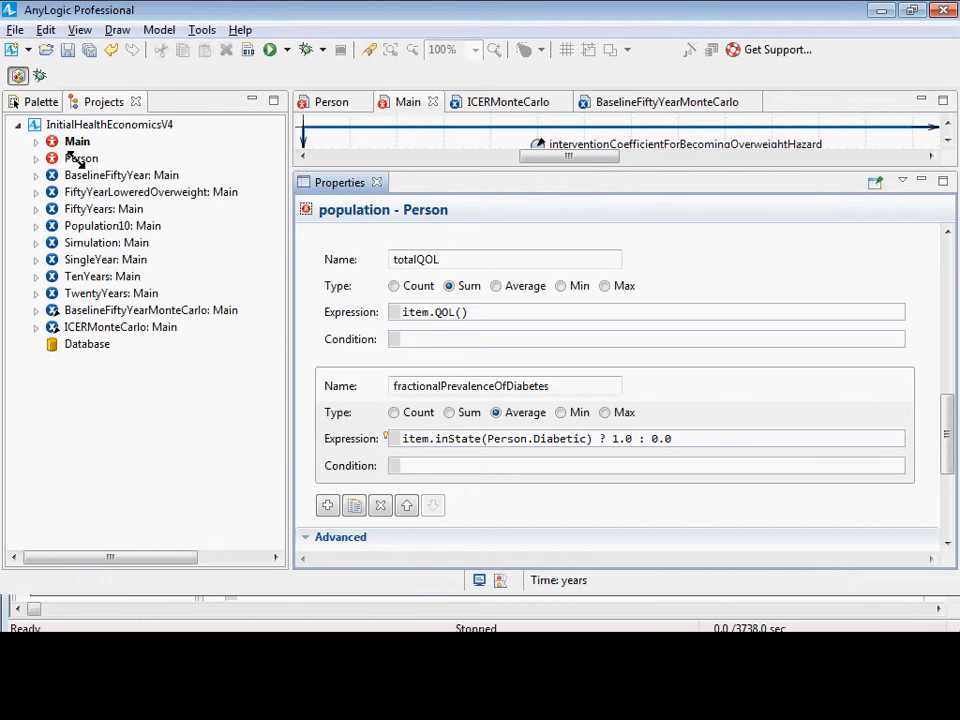
left_click(245, 50)
right_click(76, 162)
right_click(82, 176)
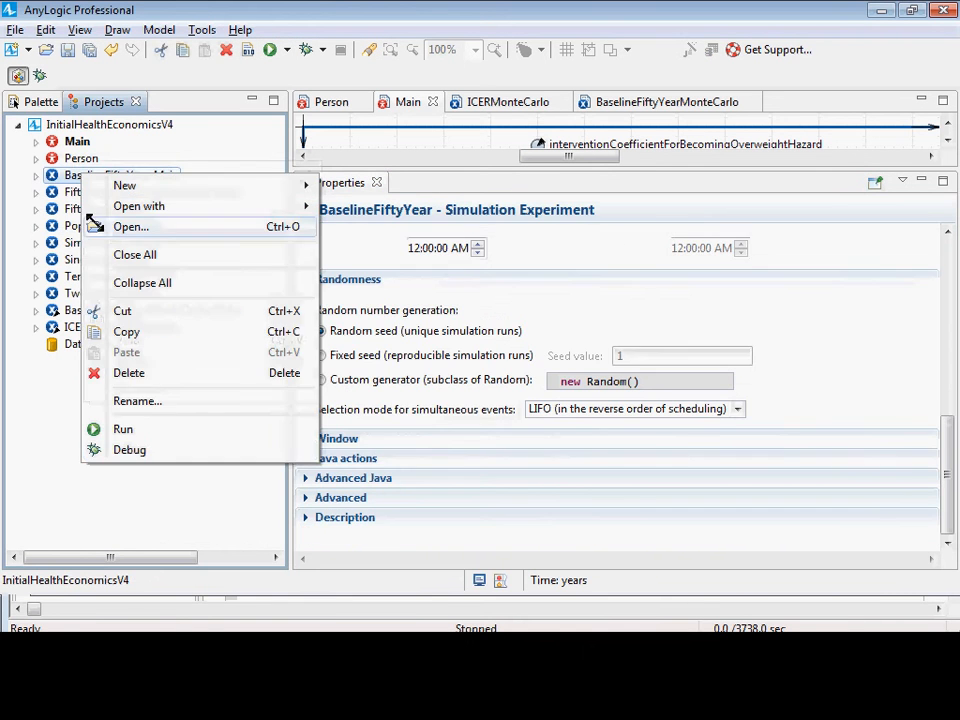
left_click(152, 431)
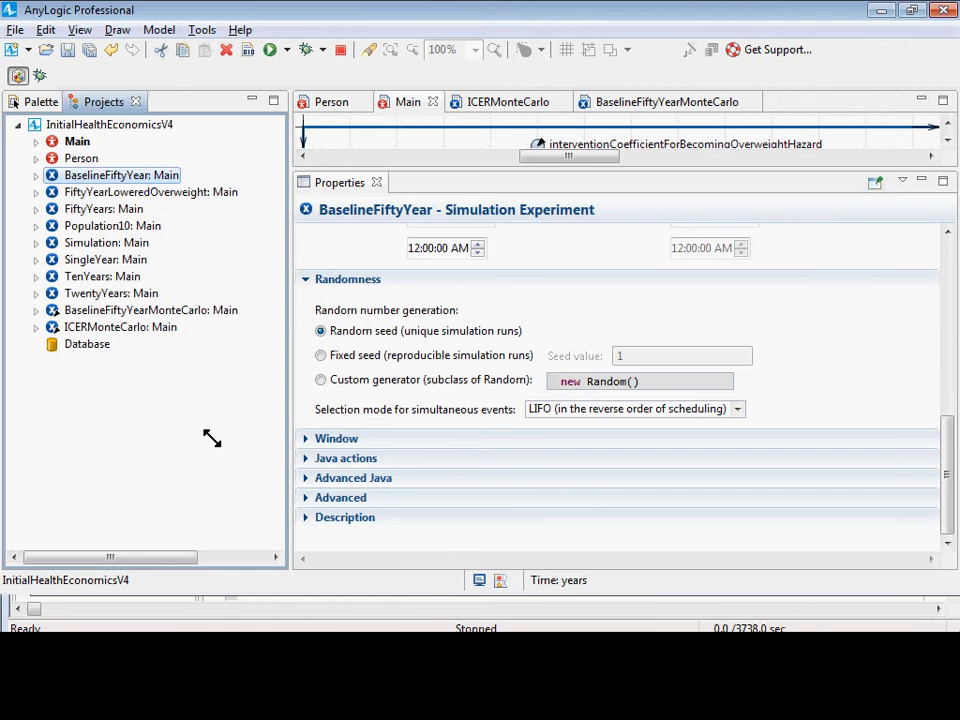
left_click(76, 145)
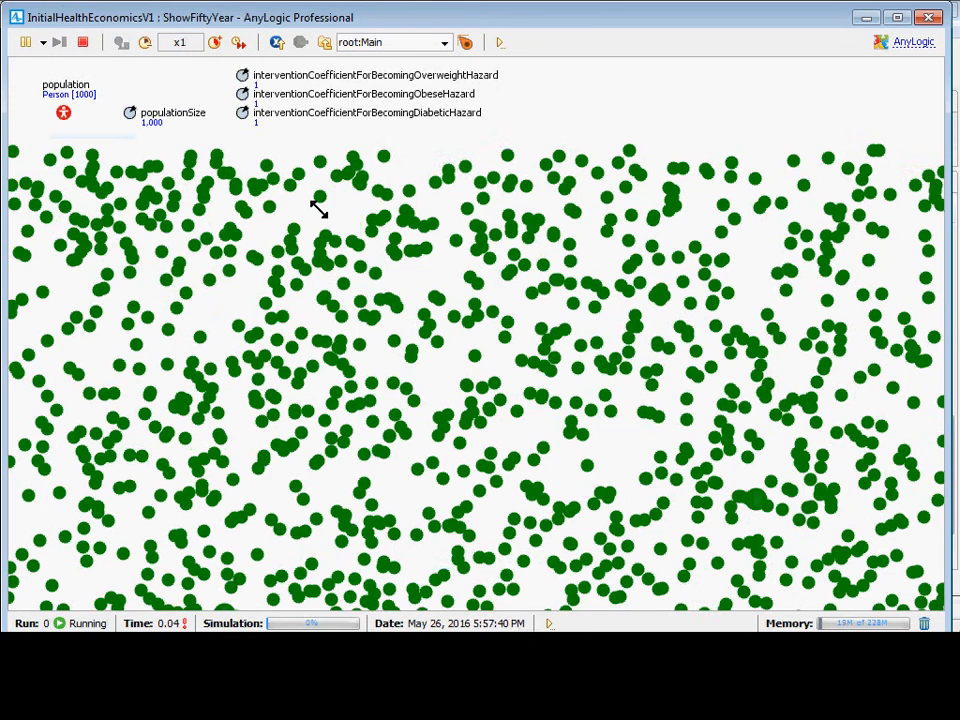
Inspect the population in the running model and enlarge its inspection window to read the full fractionalPrevalenceOfDiabetes statistic.
left_click_drag(318, 208, 384, 487)
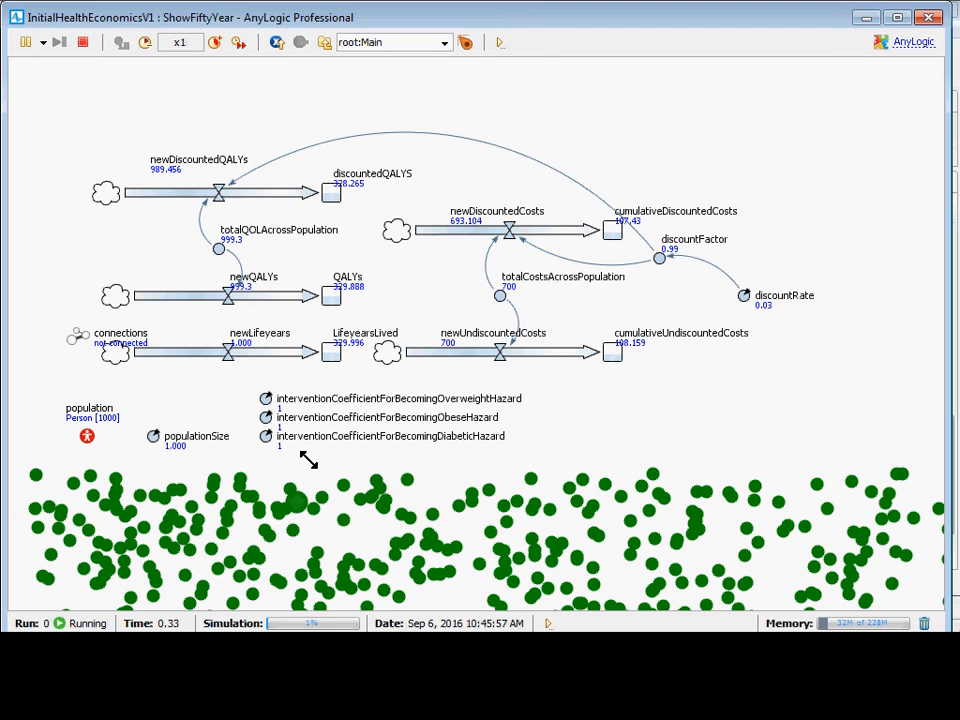
left_click(76, 420)
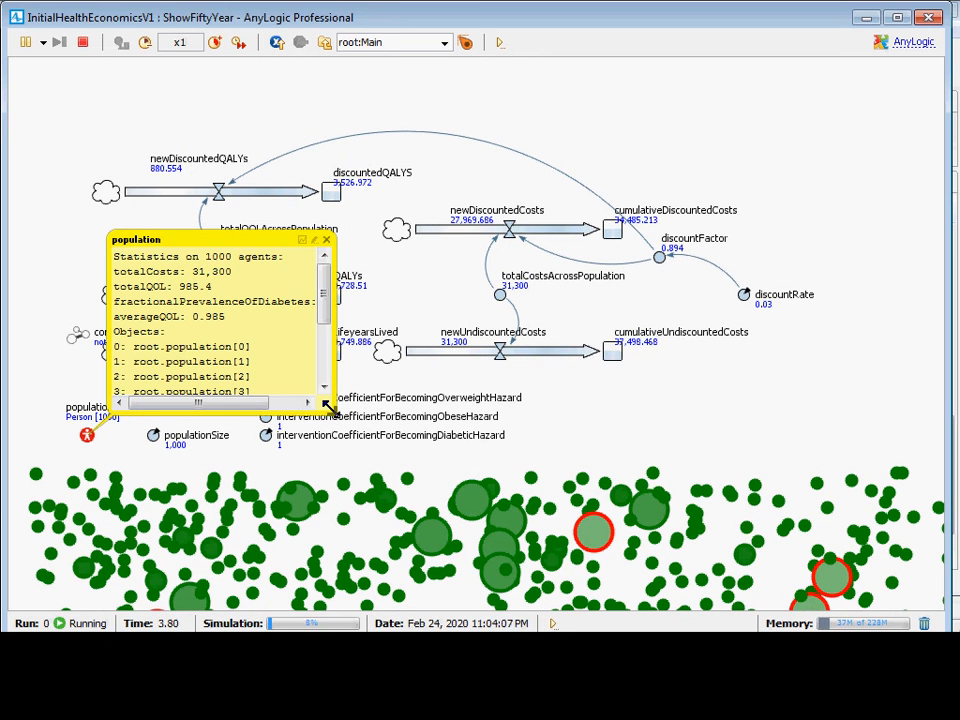
left_click_drag(326, 404, 610, 440)
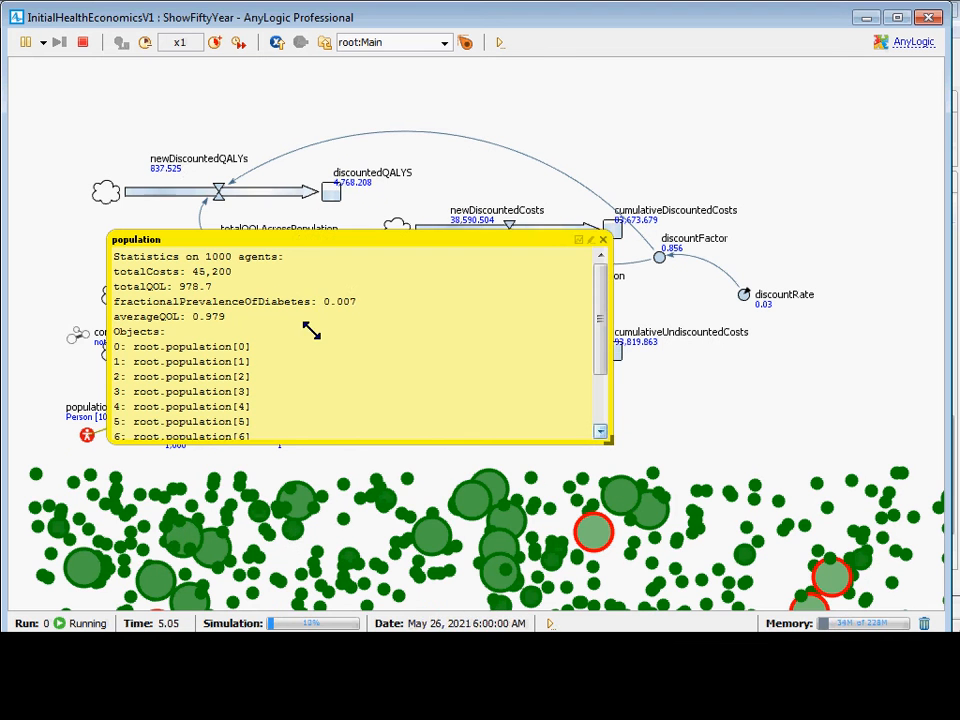
Speed up the simulation to x500 until the fifty-year run finishes, and close the run window.
left_click(214, 42)
left_click(214, 42)
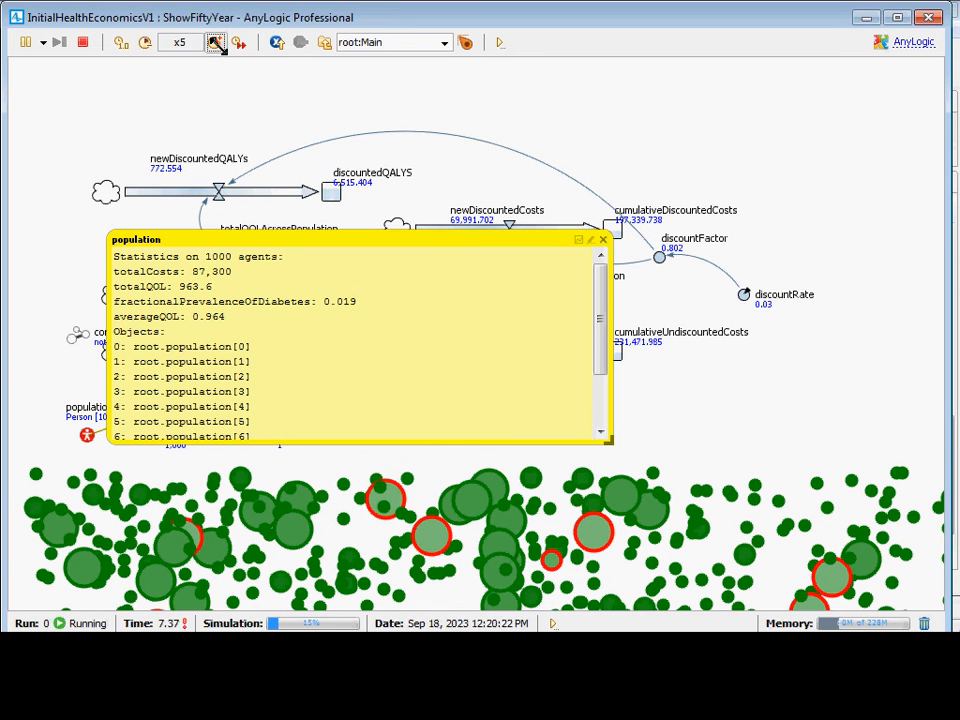
left_click(215, 43)
left_click(215, 43)
left_click(215, 43)
left_click(215, 43)
left_click(215, 43)
left_click(215, 43)
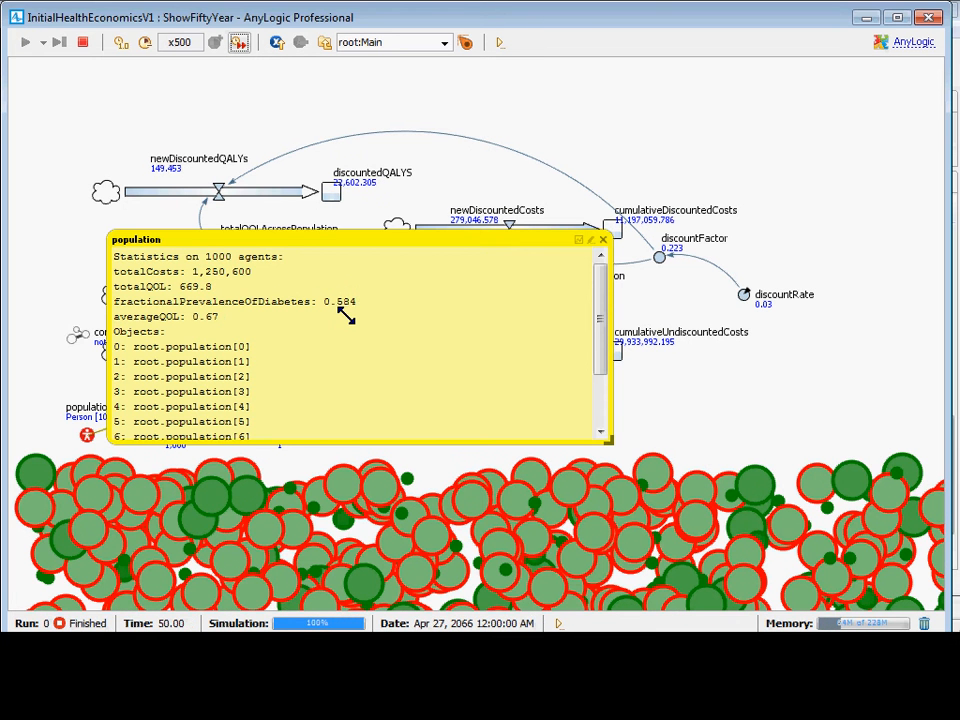
double_click(15, 15)
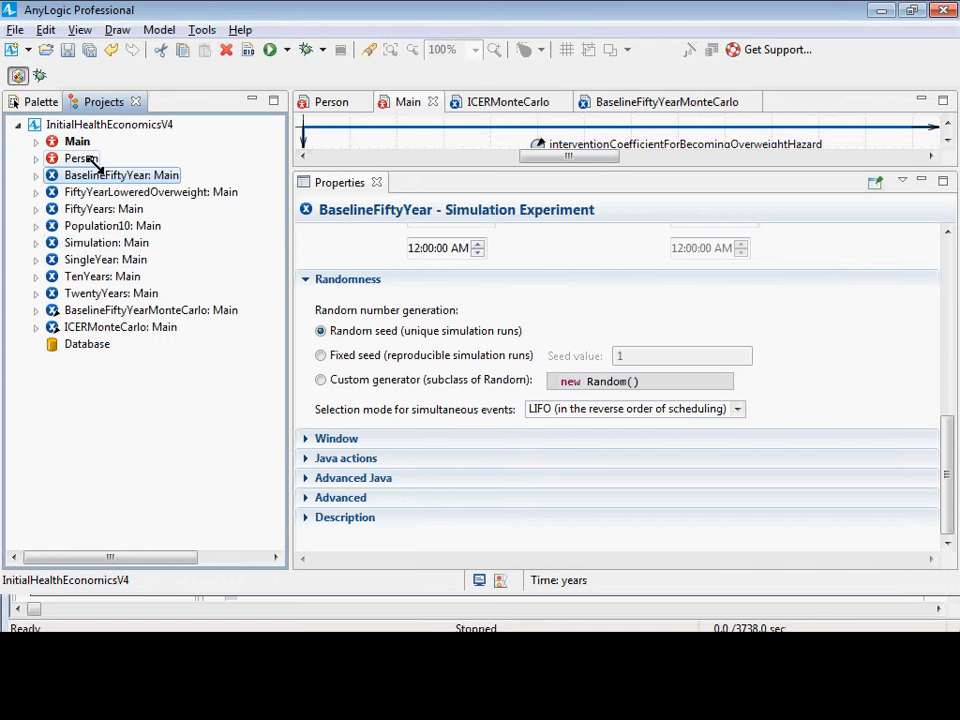
Run the BaselineFiftyYear experiment again and switch the simulation to virtual time so it runs as fast as possible.
right_click(100, 172)
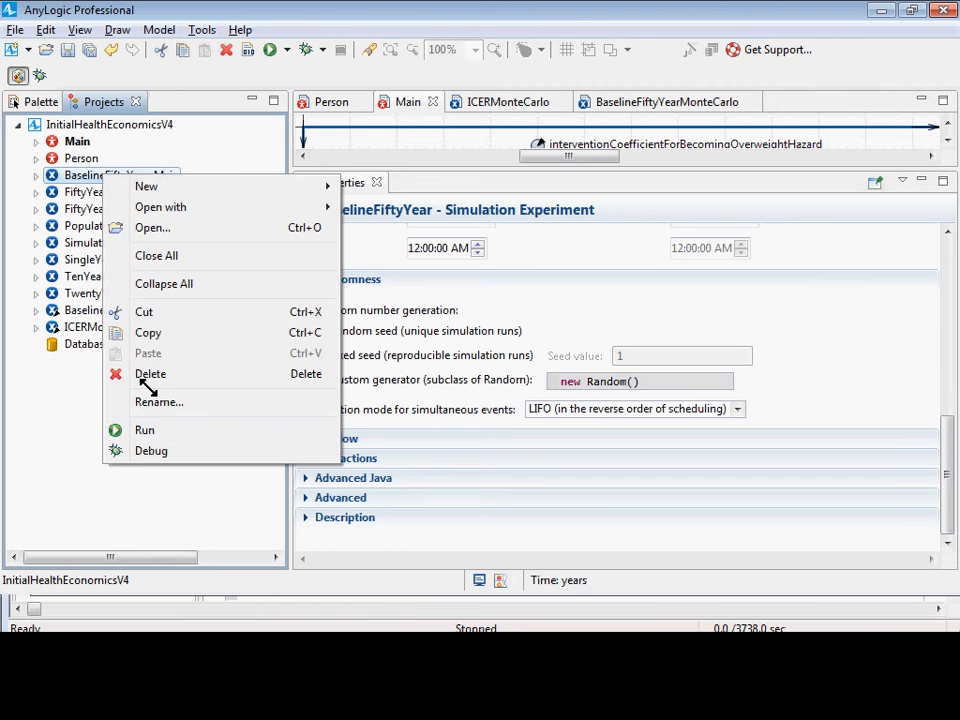
left_click(154, 428)
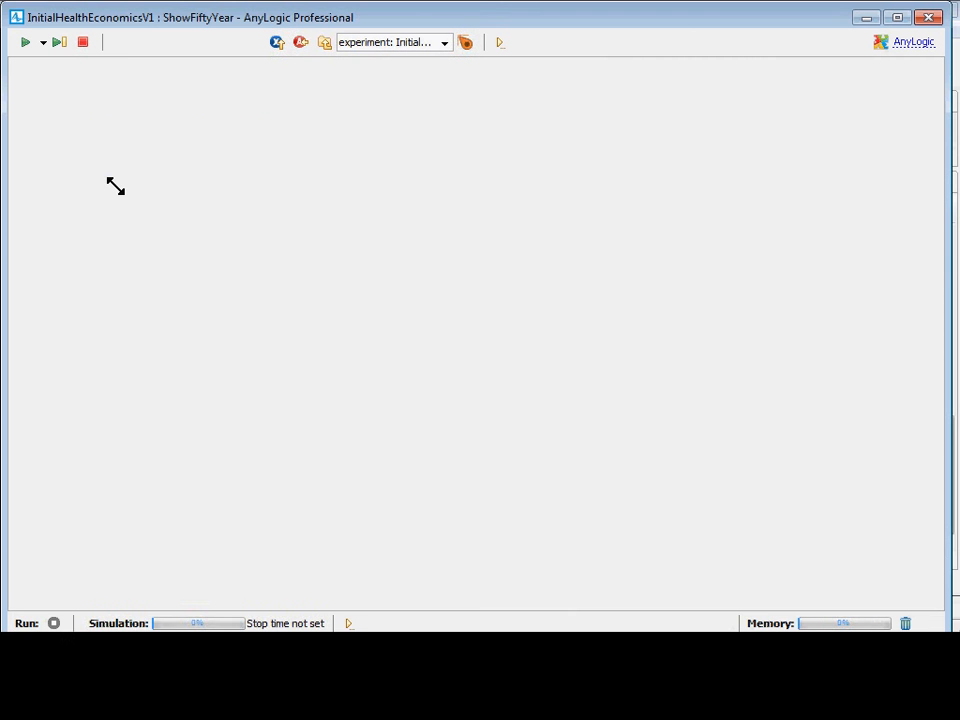
left_click(94, 148)
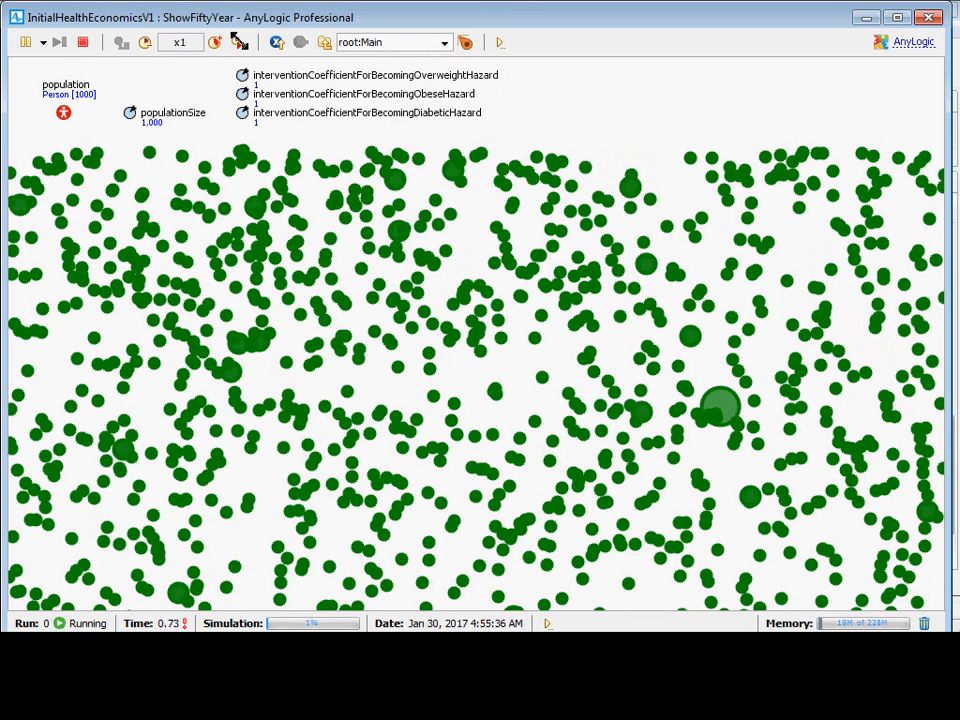
left_click(239, 41)
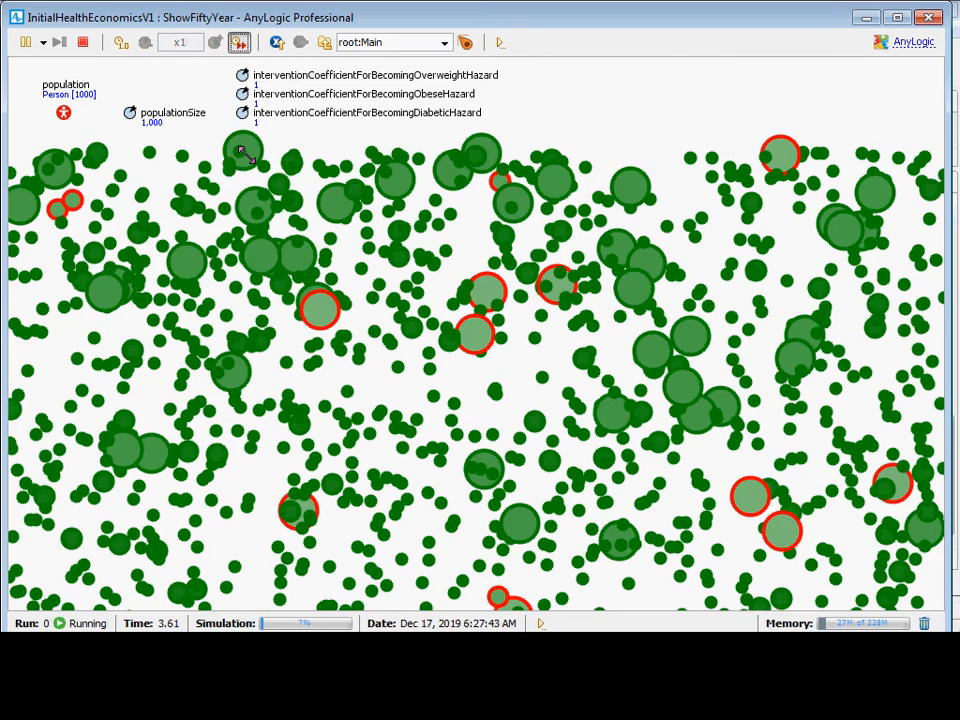
Inspect the population in the running model, widen its inspection window to read fractionalPrevalenceOfDiabetes, and close the run window.
left_click_drag(247, 155, 210, 251)
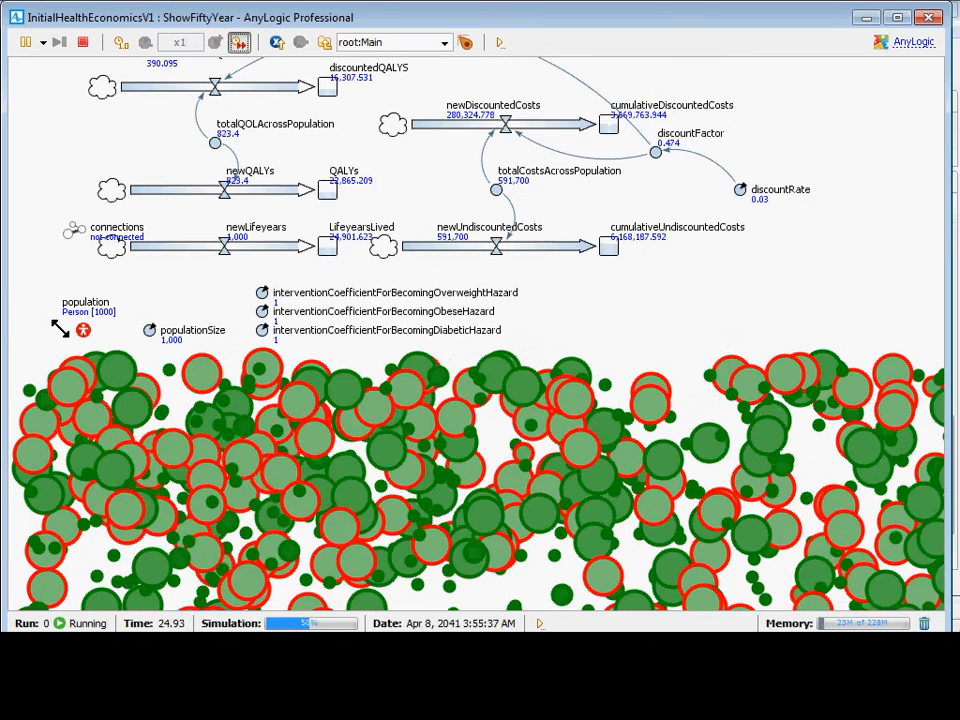
left_click(80, 329)
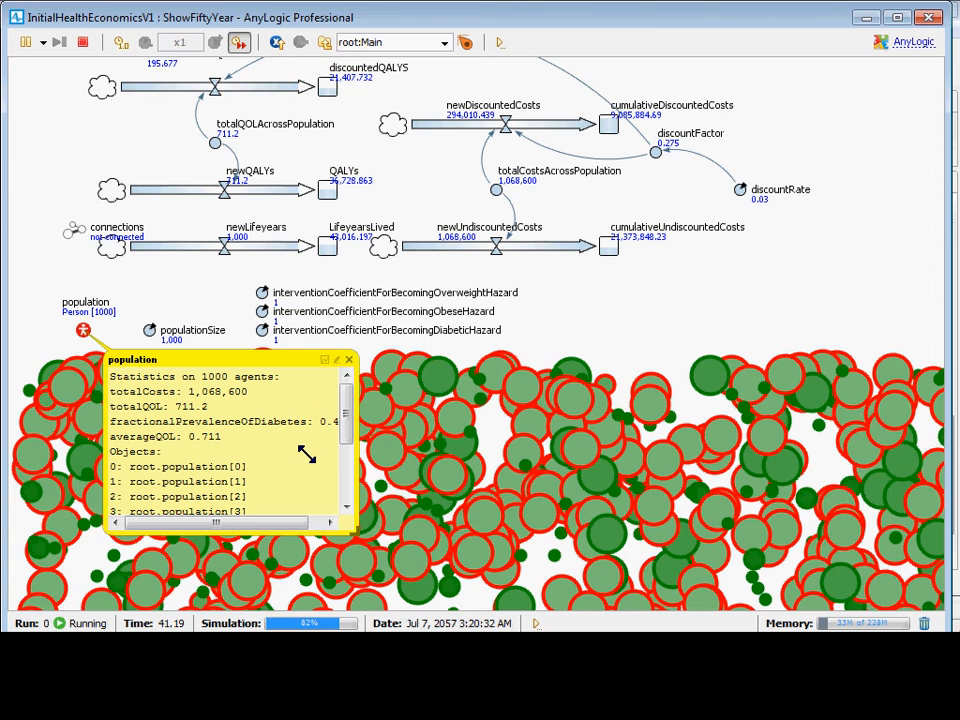
left_click_drag(350, 524, 560, 530)
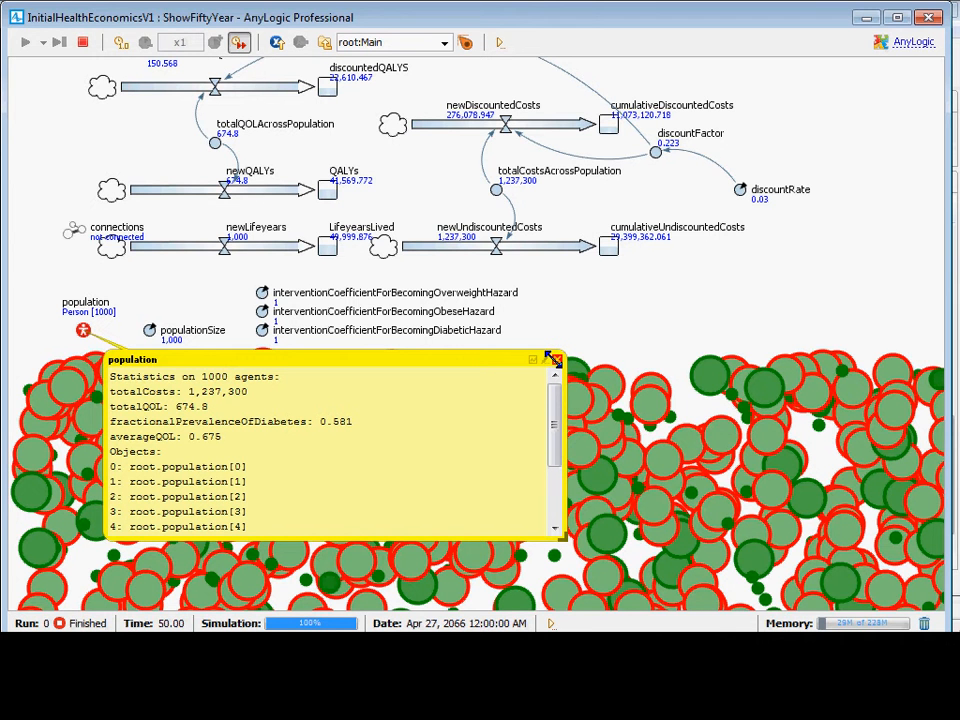
left_click(555, 358)
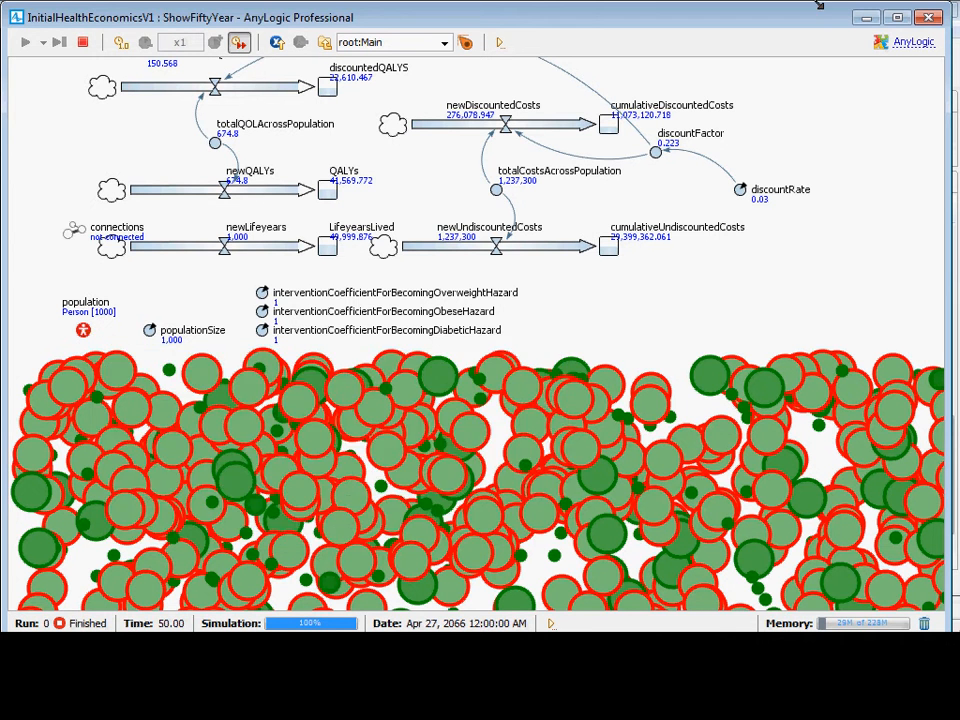
left_click(928, 19)
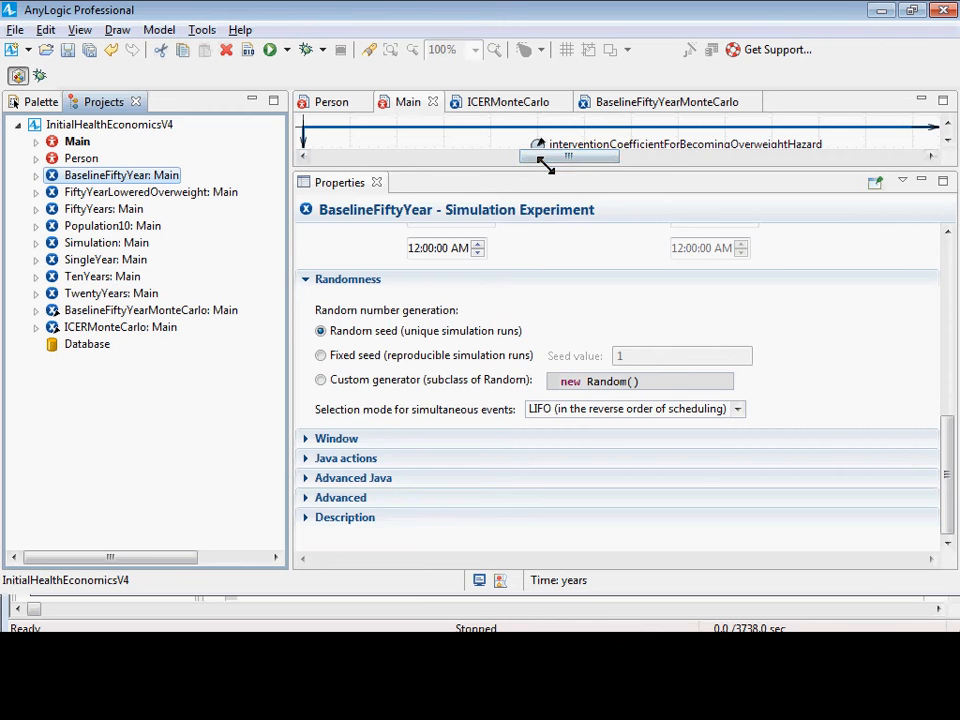
Open the BaselineFiftyYearMonteCarlo experiment for editing and enlarge its canvas area.
left_click_drag(545, 165, 515, 392)
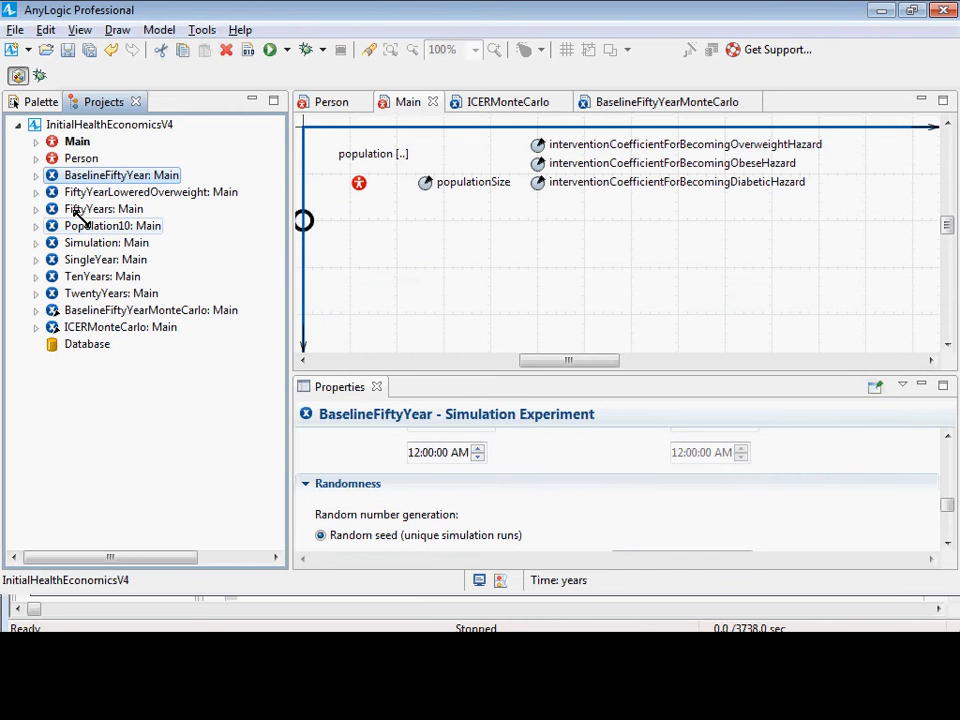
double_click(117, 313)
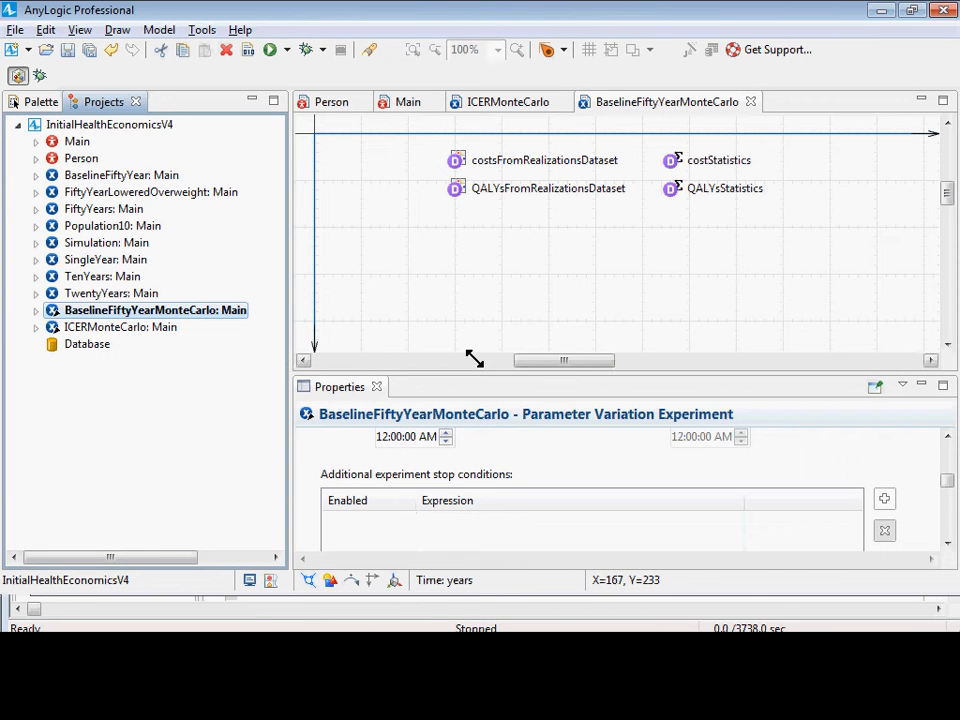
left_click_drag(467, 371, 445, 473)
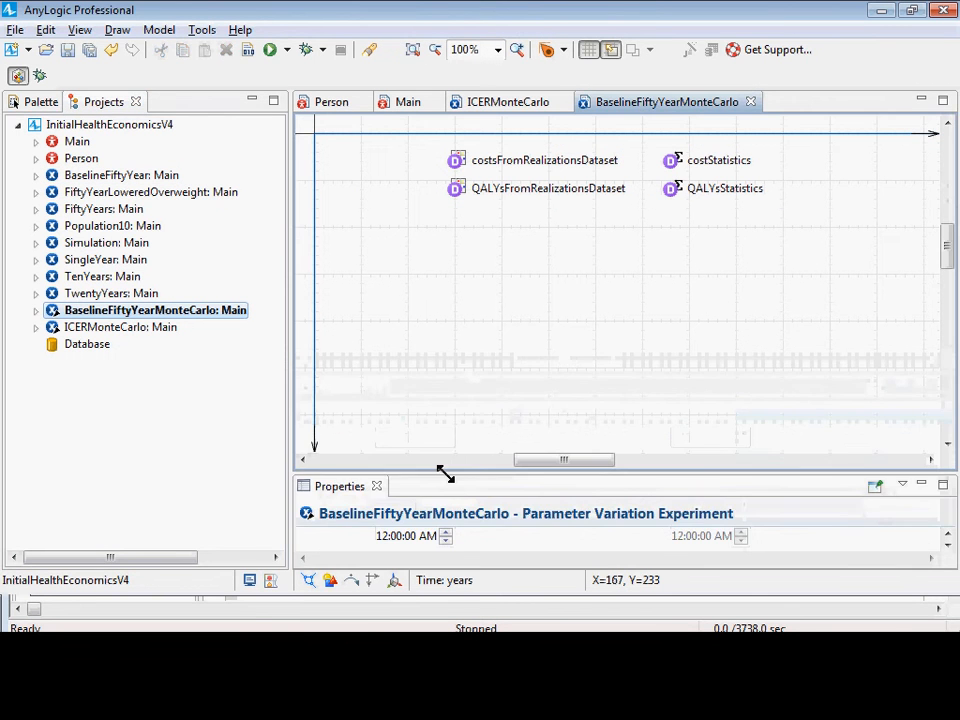
left_click(176, 302)
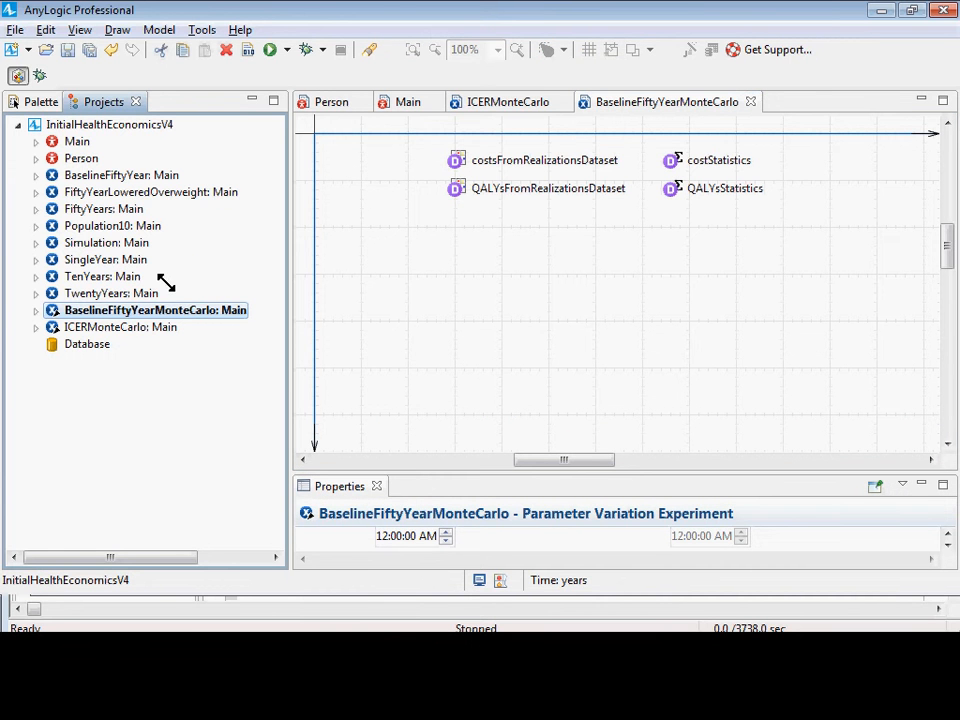
Add a Histogram2D Data object named fractionalPrevalenceHistogram2D below the QALYs dataset in BaselineFiftyYearMonteCarlo.
left_click(32, 102)
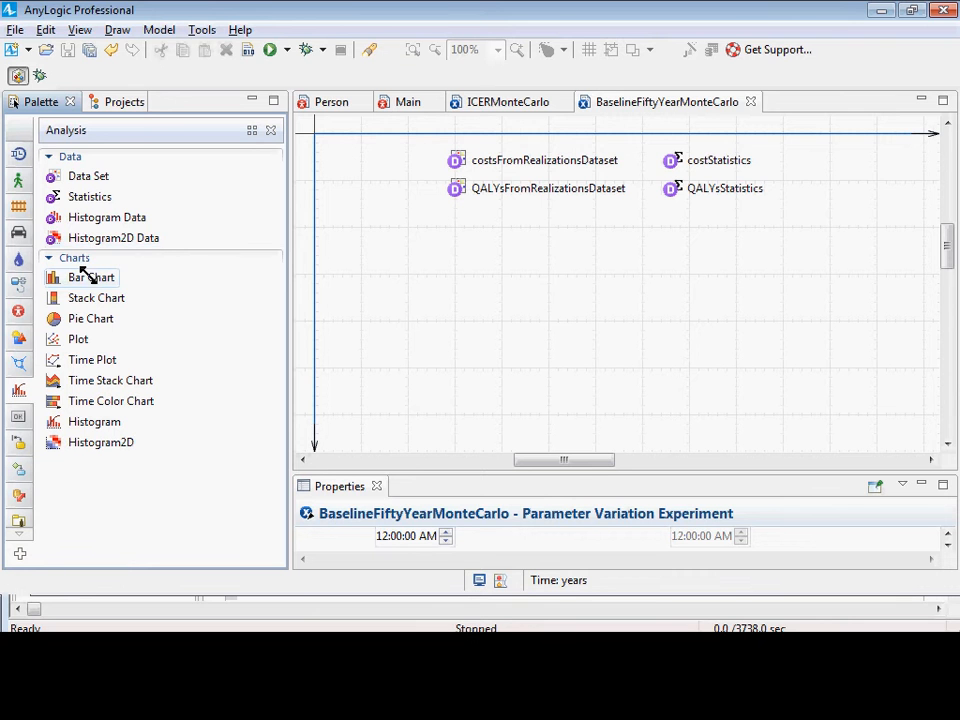
left_click_drag(100, 238, 388, 226)
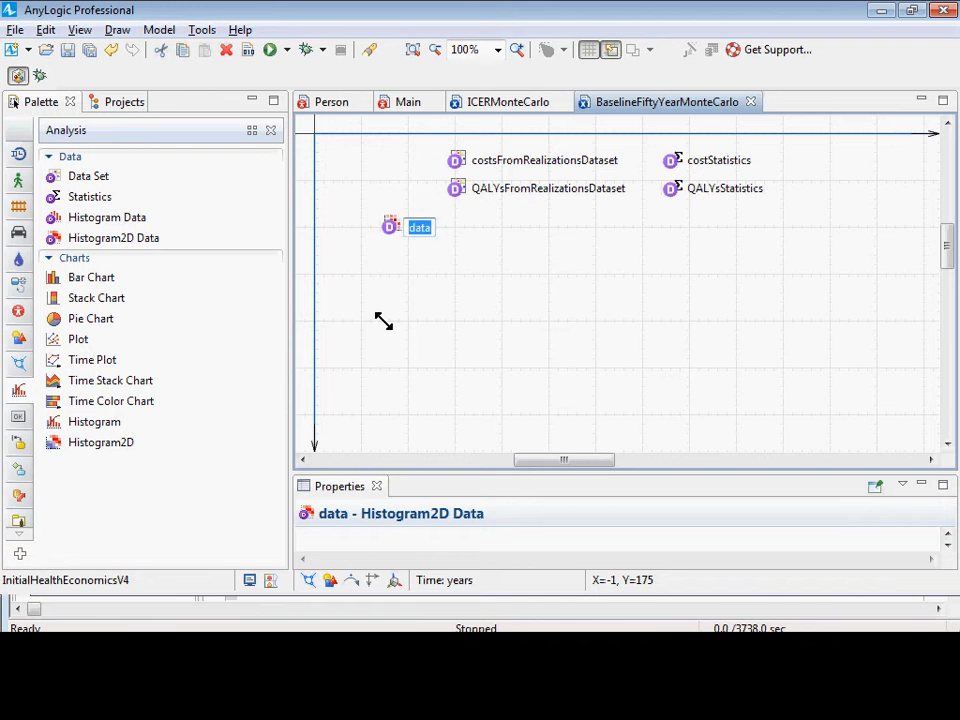
type("fractionalPrevalenc")
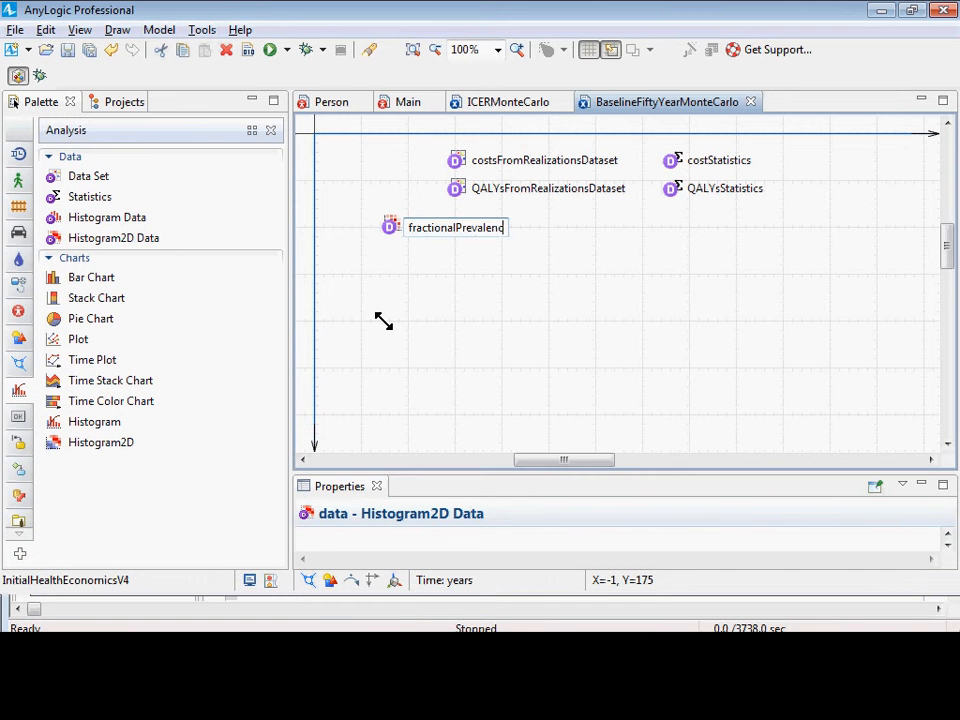
type("eHistogra")
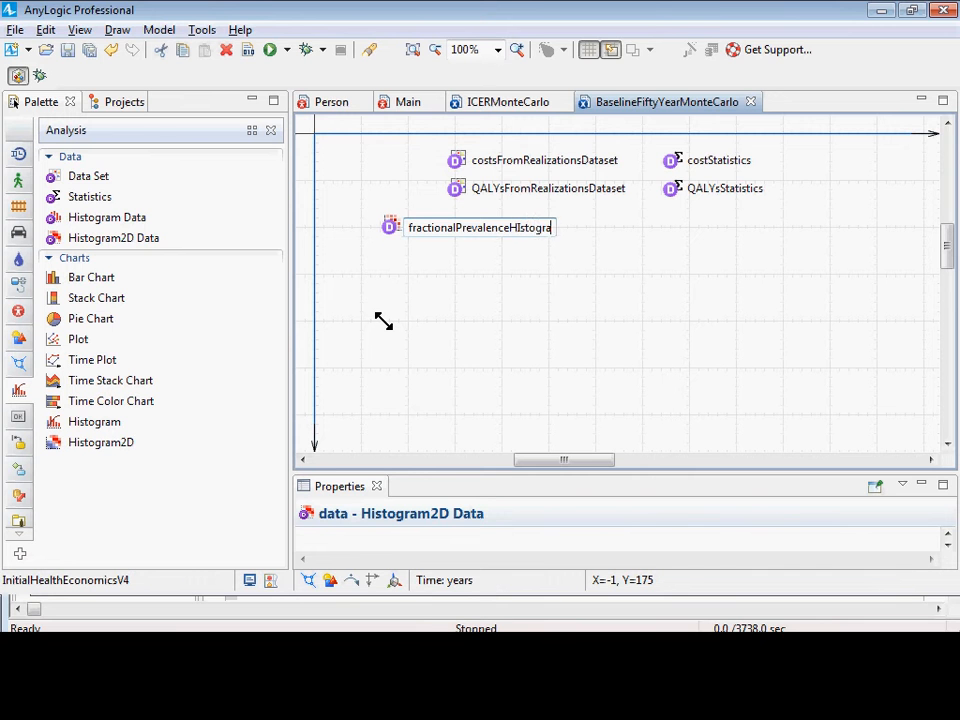
key("BackSpace")
key("BackSpace")
key("BackSpace")
key("BackSpace")
key("BackSpace")
key("BackSpace")
key("BackSpace")
type("istogram2D")
key("Return")
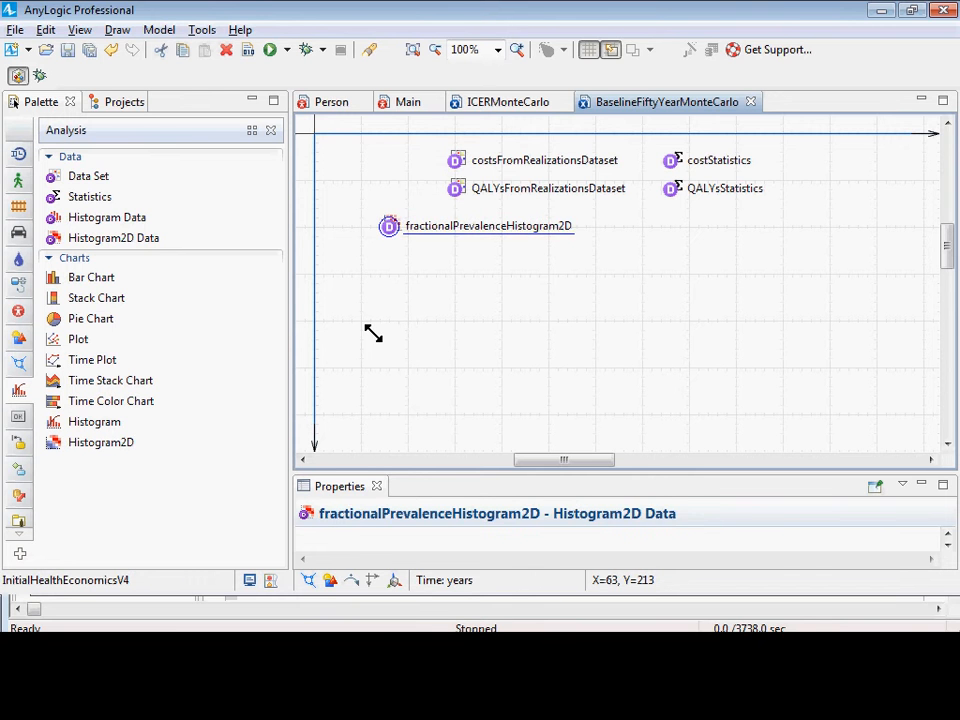
Place a Histogram2D chart beneath the fractionalPrevalenceHistogram2D data object and enlarge it, mainly in width.
left_click(45, 440)
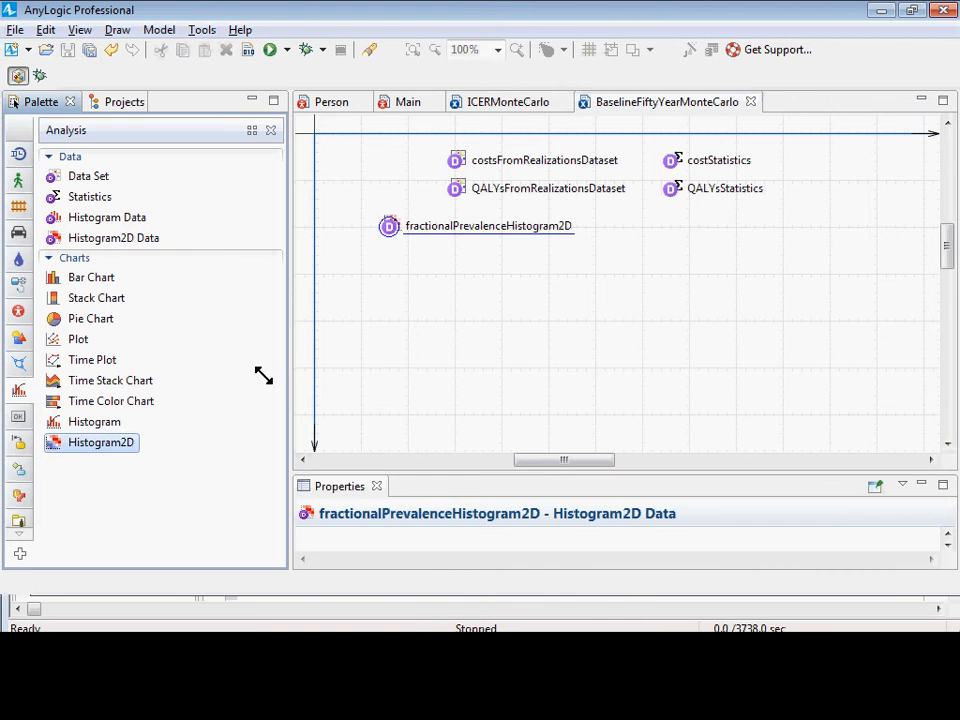
left_click(399, 236)
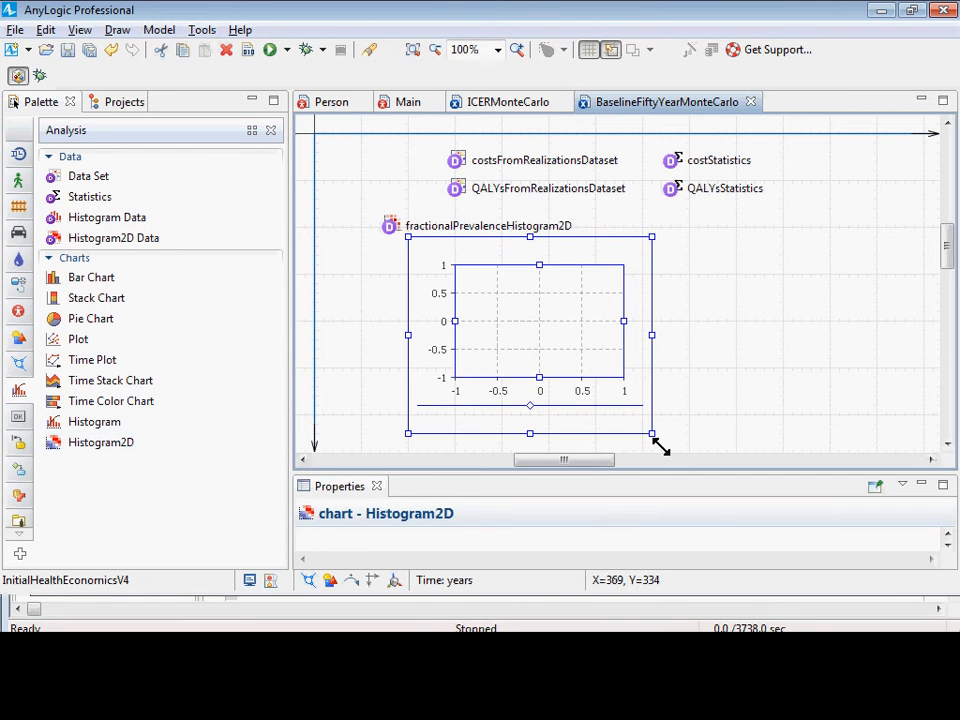
left_click_drag(645, 427, 950, 484)
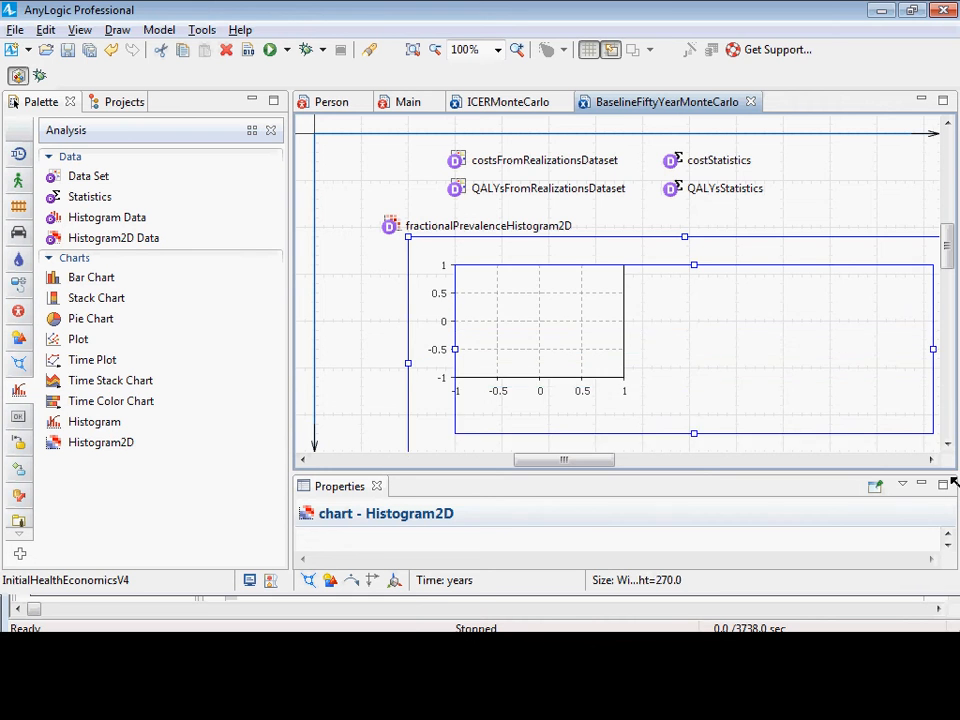
scroll(560, 341, "down", 3)
scroll(538, 318, "up", 2)
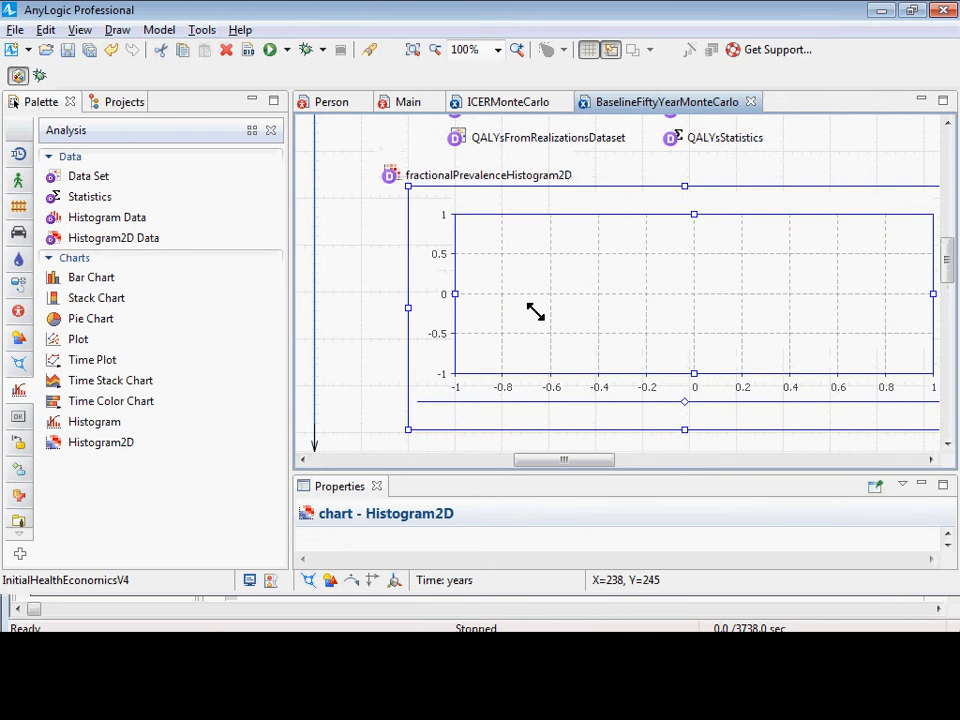
scroll(485, 413, "down", 4)
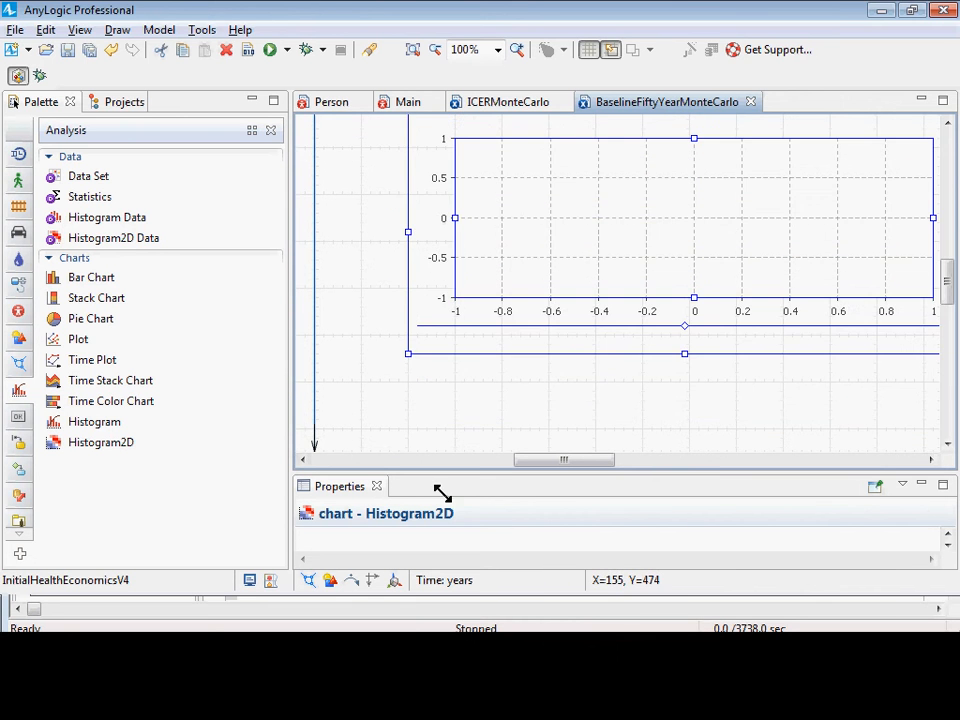
scroll(454, 445, "up", 6)
Move the histogram data object slightly away from the chart and copy its name from its enlarged properties.
left_click_drag(393, 248, 380, 270)
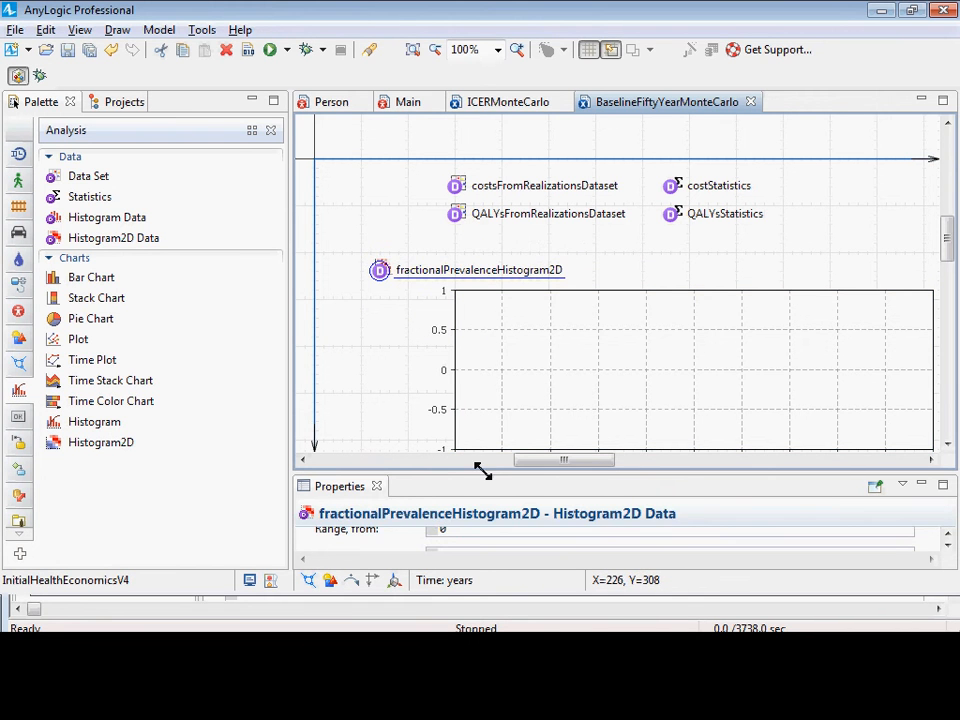
left_click_drag(483, 470, 514, 300)
scroll(527, 405, "up", 5)
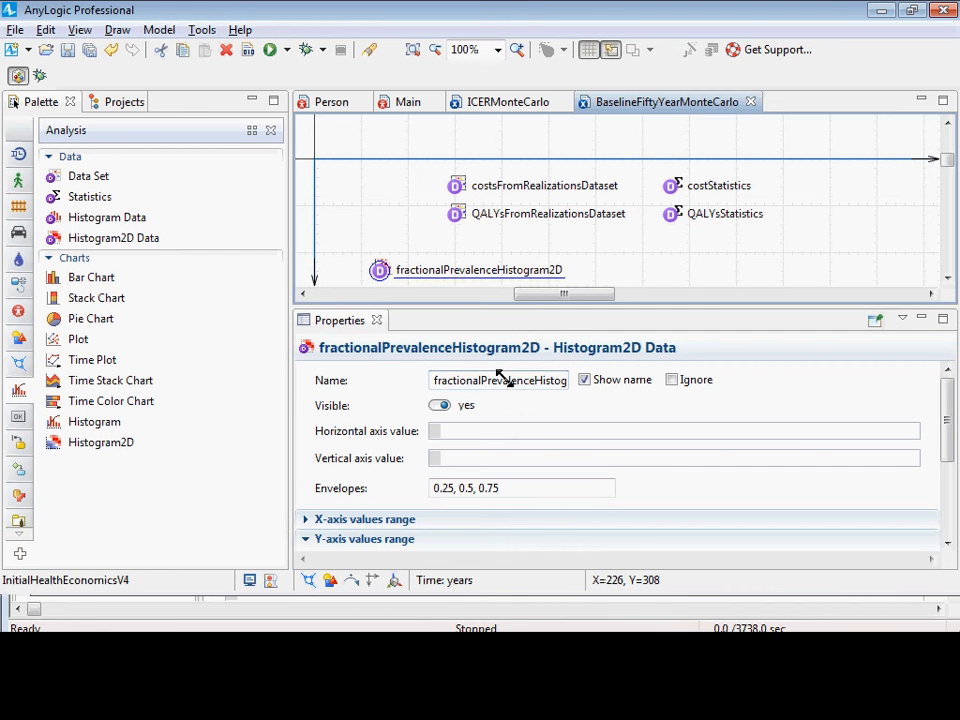
double_click(498, 378)
key("ctrl+c")
scroll(604, 250, "down", 2)
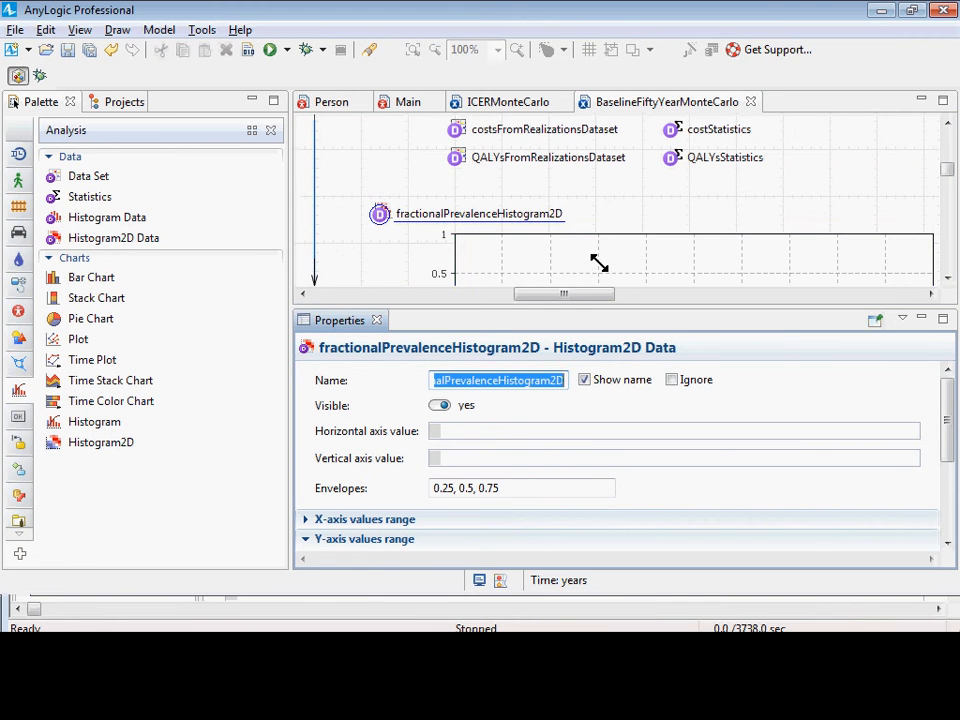
Try to name the Histogram2D chart fractionalPrevalenceHistogram2D.
left_click(599, 262)
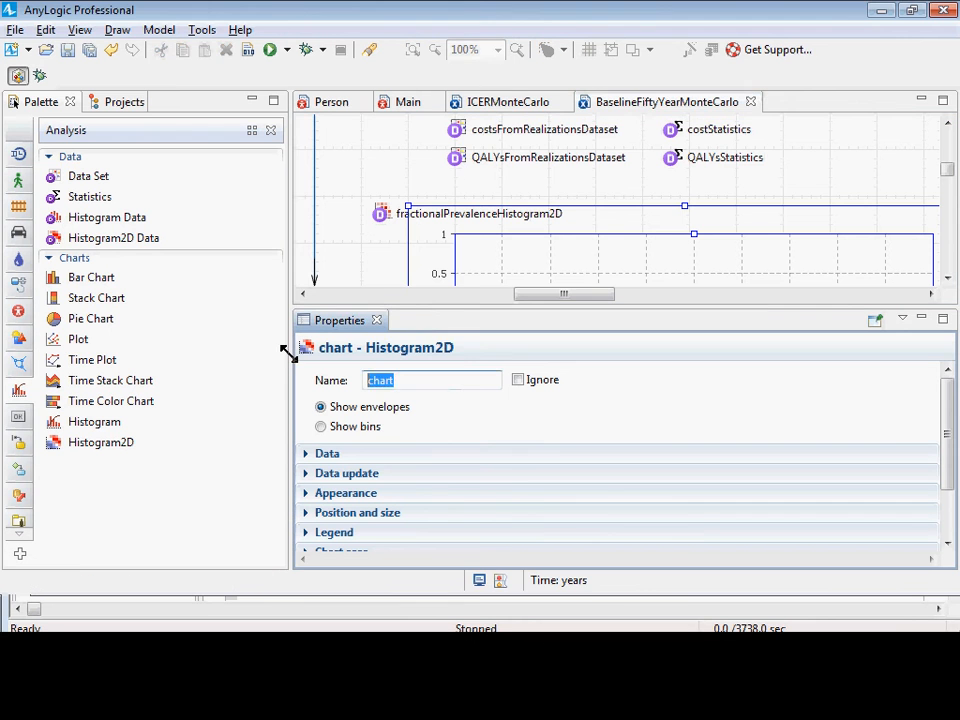
key("ctrl+v")
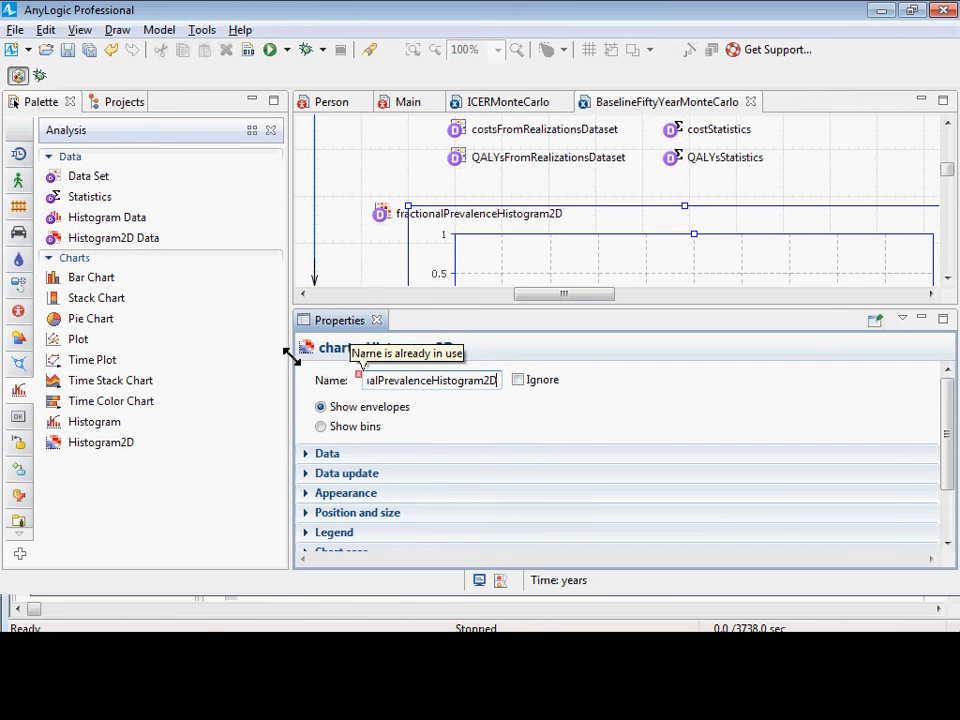
key("shift+Left")
key("shift+Left")
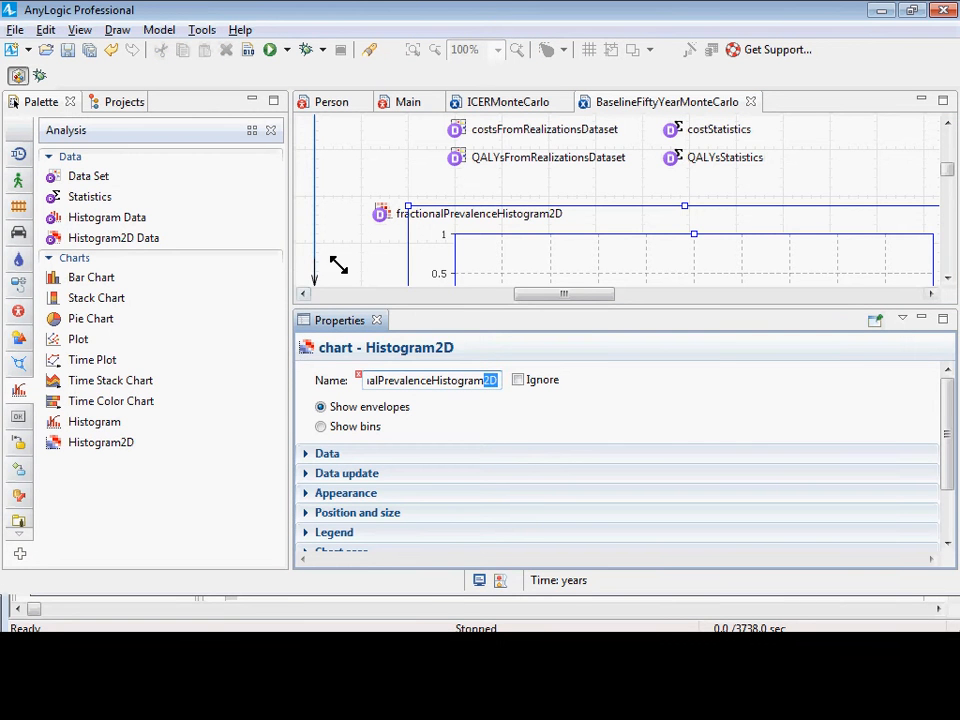
Rename the Histogram2D Data object to fractionalPrevalenceHistogram2DDataset.
left_click(377, 224)
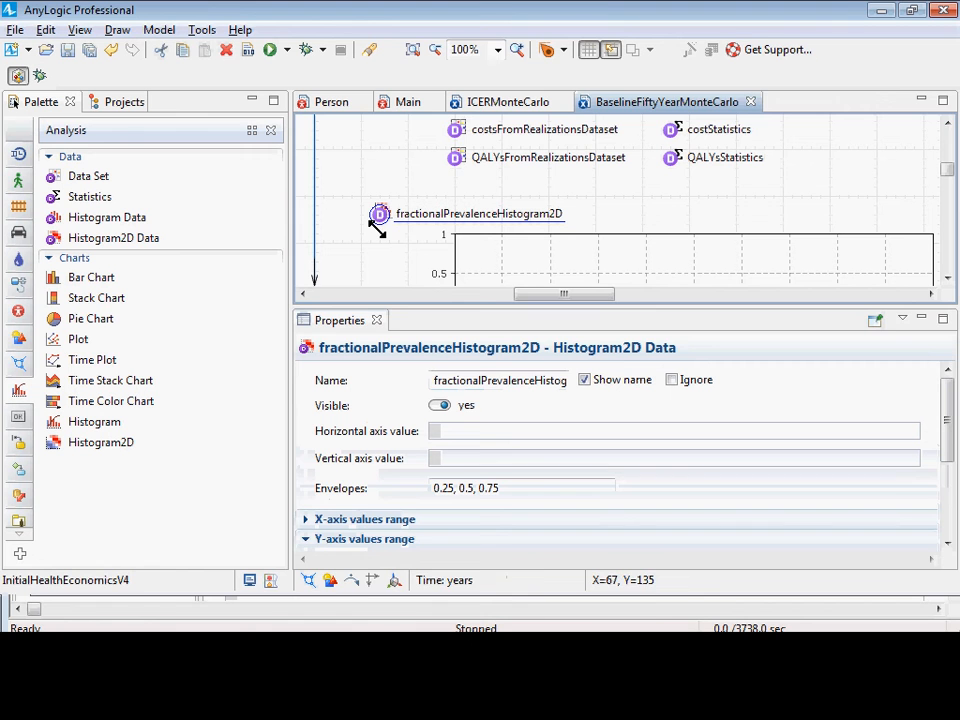
left_click(482, 381)
key("End")
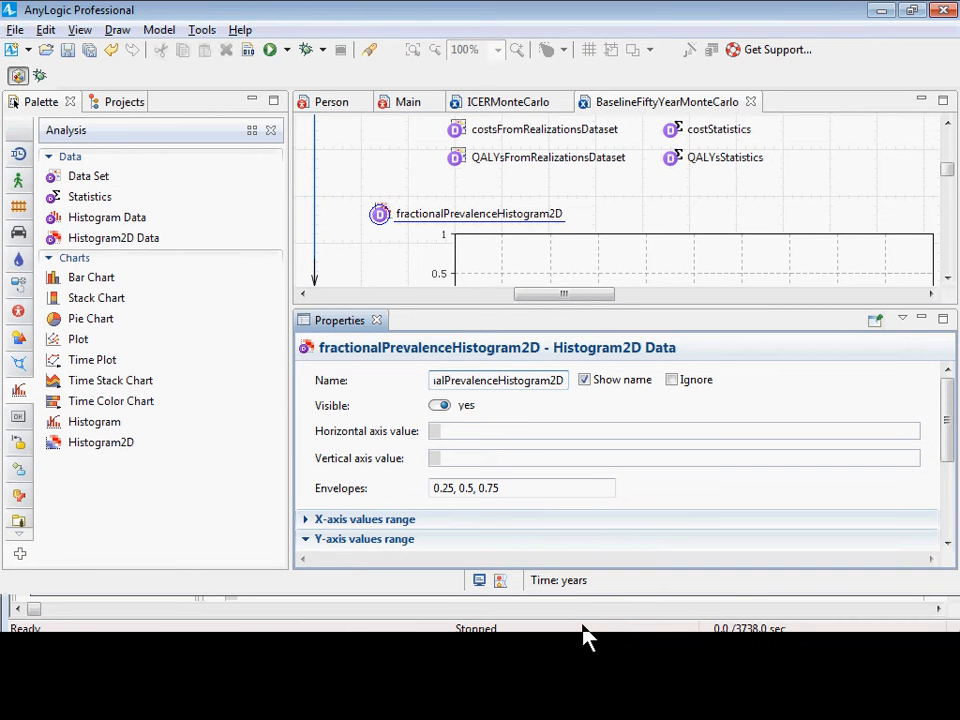
type("Dataset")
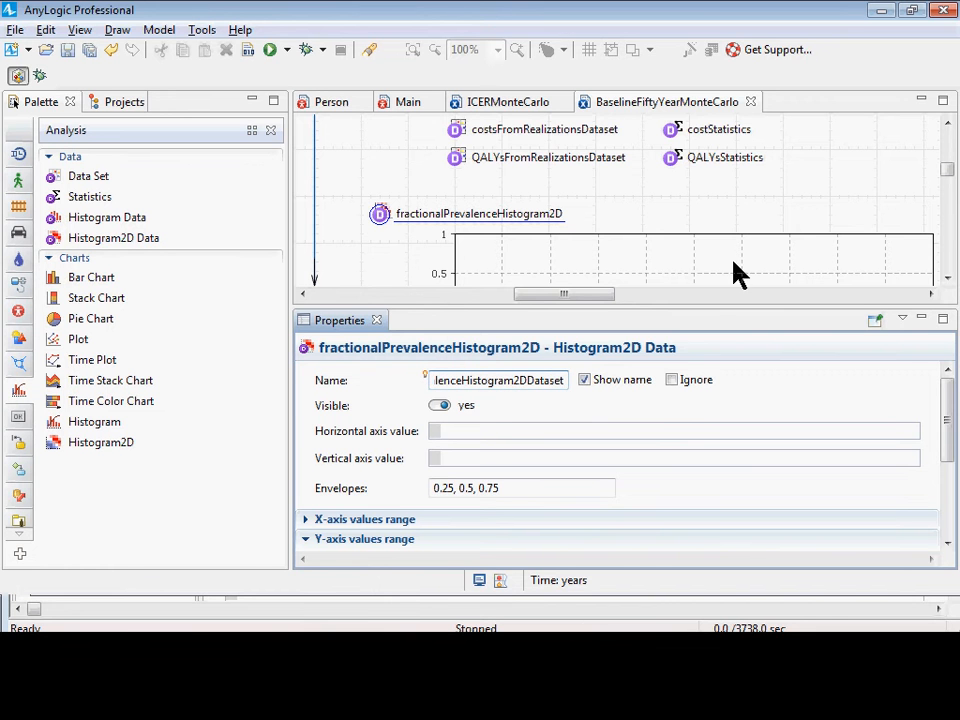
Rename the Histogram2D chart to fractionalPrevalenceHistogram2D and save the model.
left_click(685, 237)
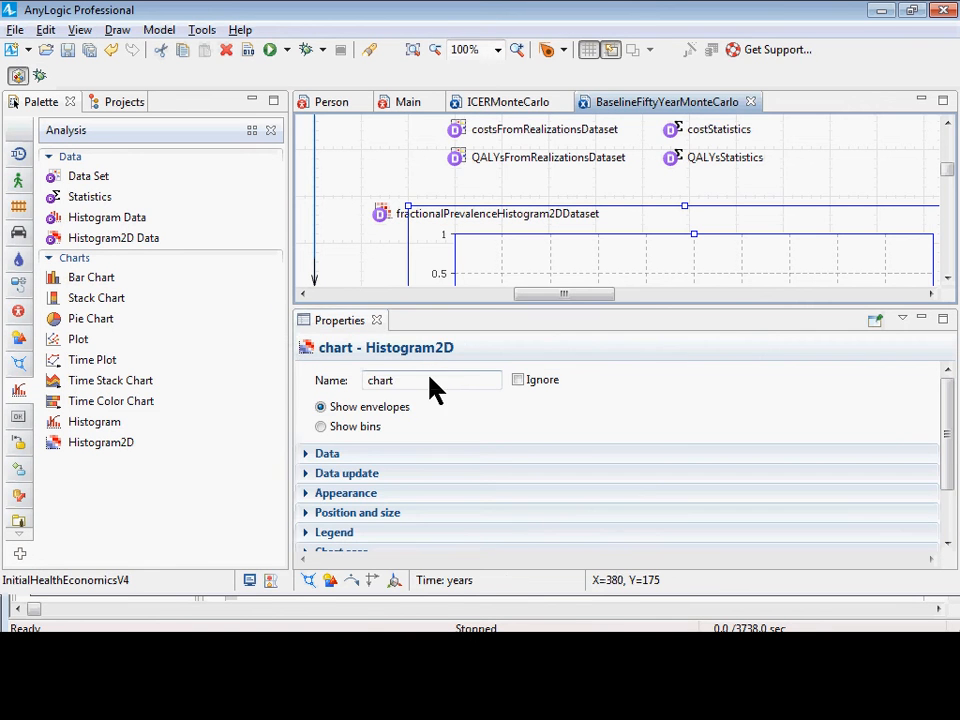
double_click(429, 386)
key("ctrl+v")
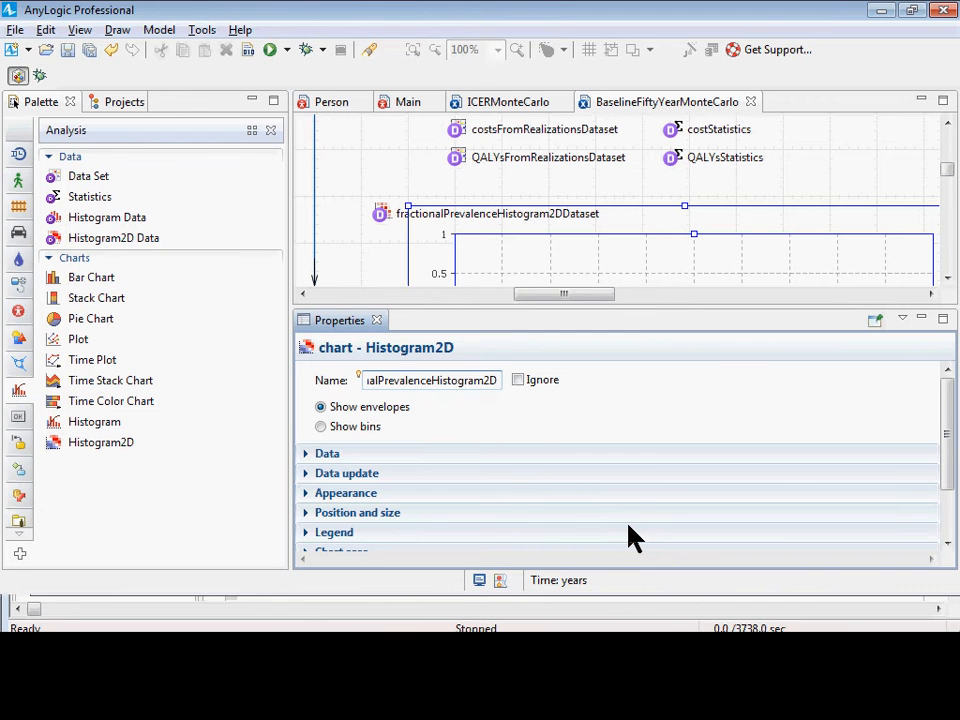
key("ctrl+s")
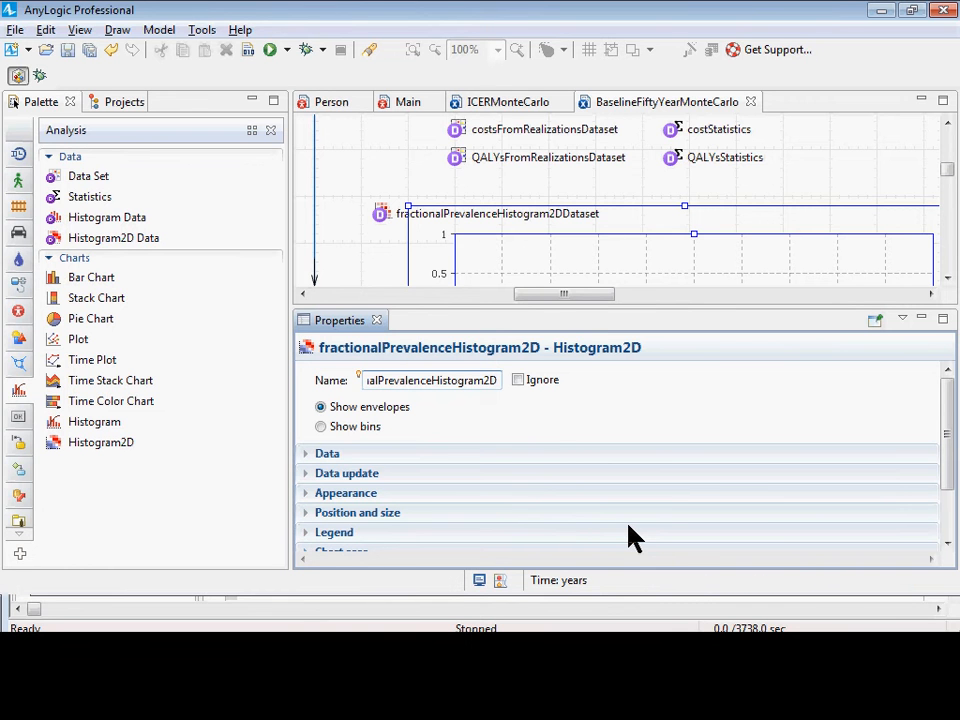
Move the fractionalPrevalenceHistogram2D chart slightly down, away from its data object, and set it to show bins.
left_click_drag(528, 265, 528, 287)
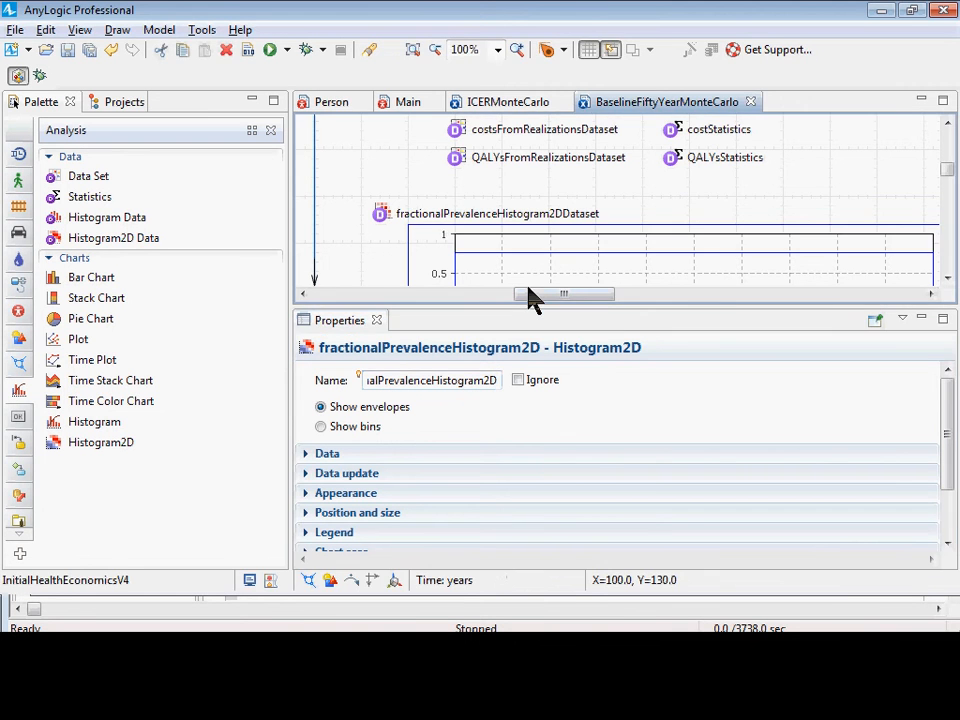
left_click(560, 416)
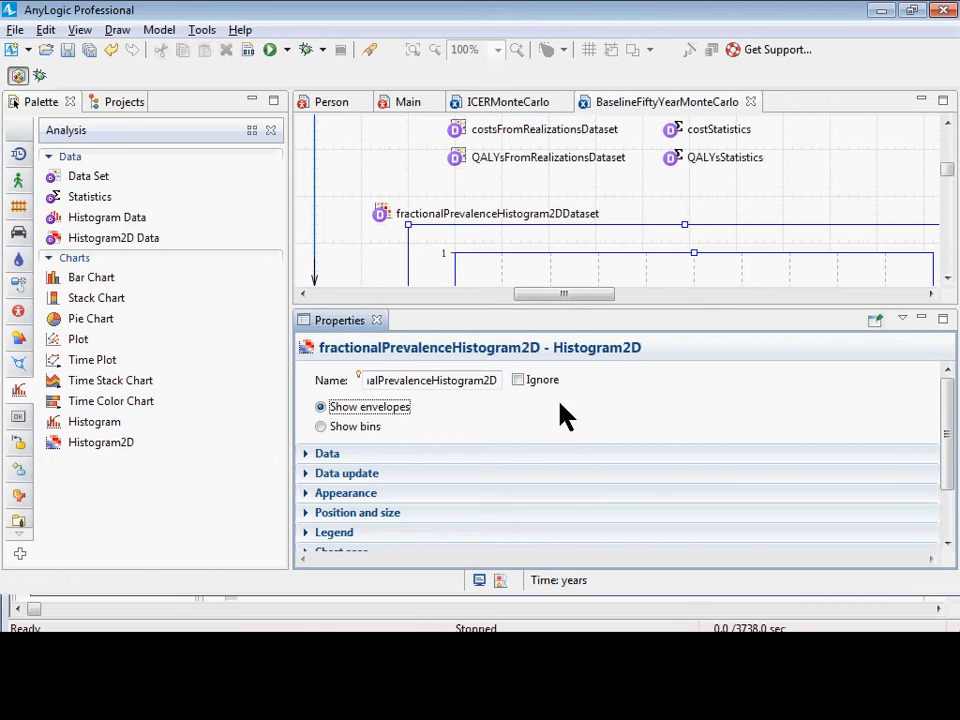
scroll(390, 435, "down", 3)
scroll(400, 425, "up", 3)
scroll(465, 558, "down", 1)
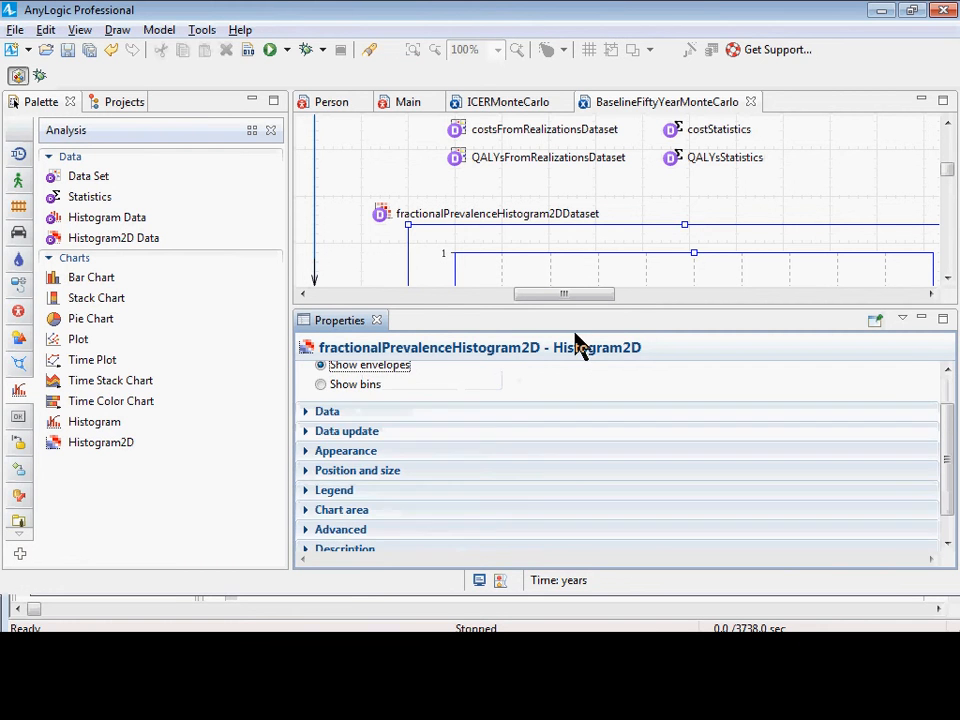
left_click(508, 274)
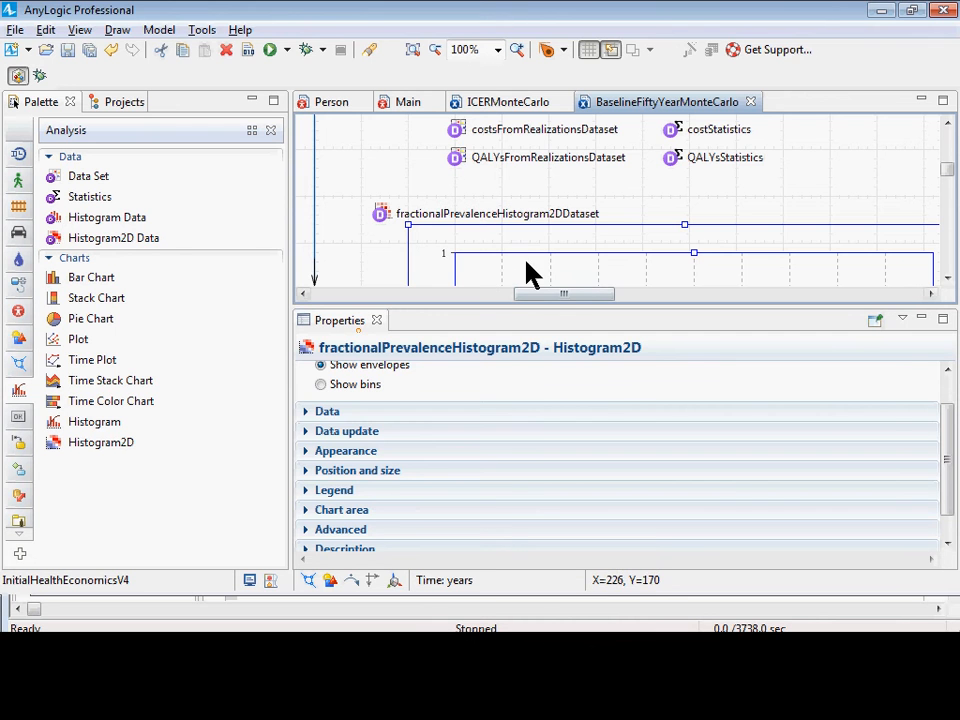
scroll(730, 495, "up", 1)
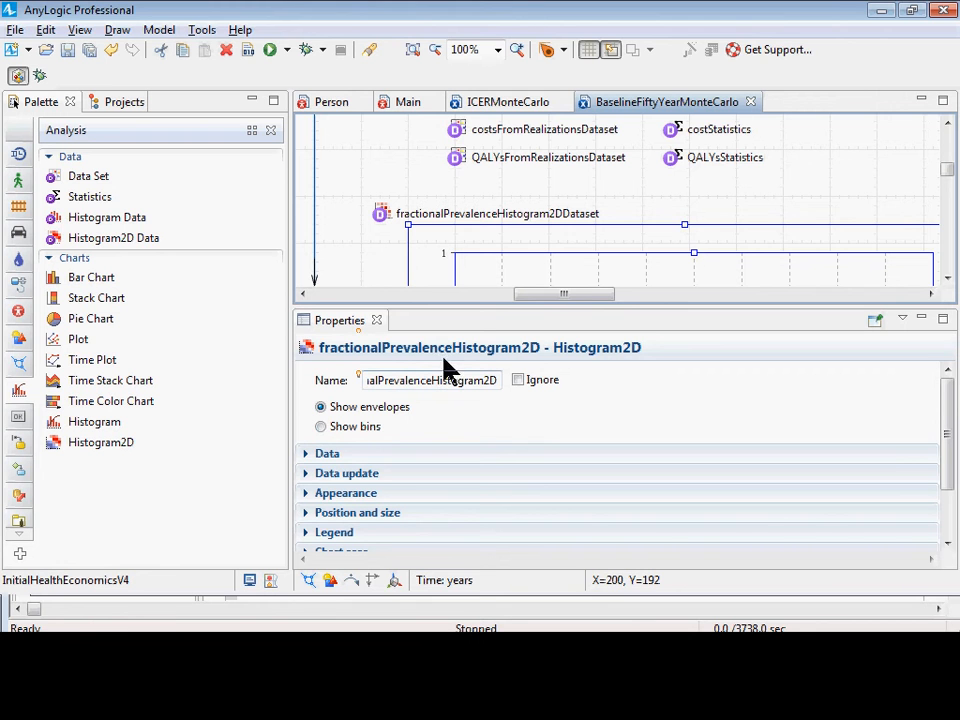
left_click(321, 428)
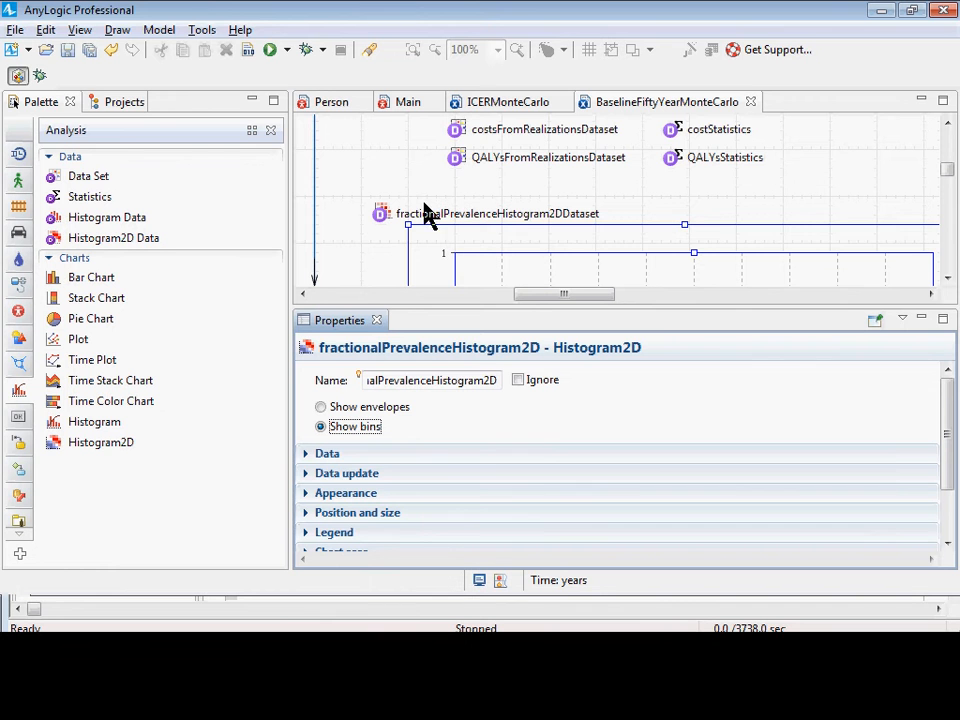
Add a histogram data entry to the chart titled "Fractional Prevalence of Diabetes" and save the model.
scroll(440, 415, "down", 1)
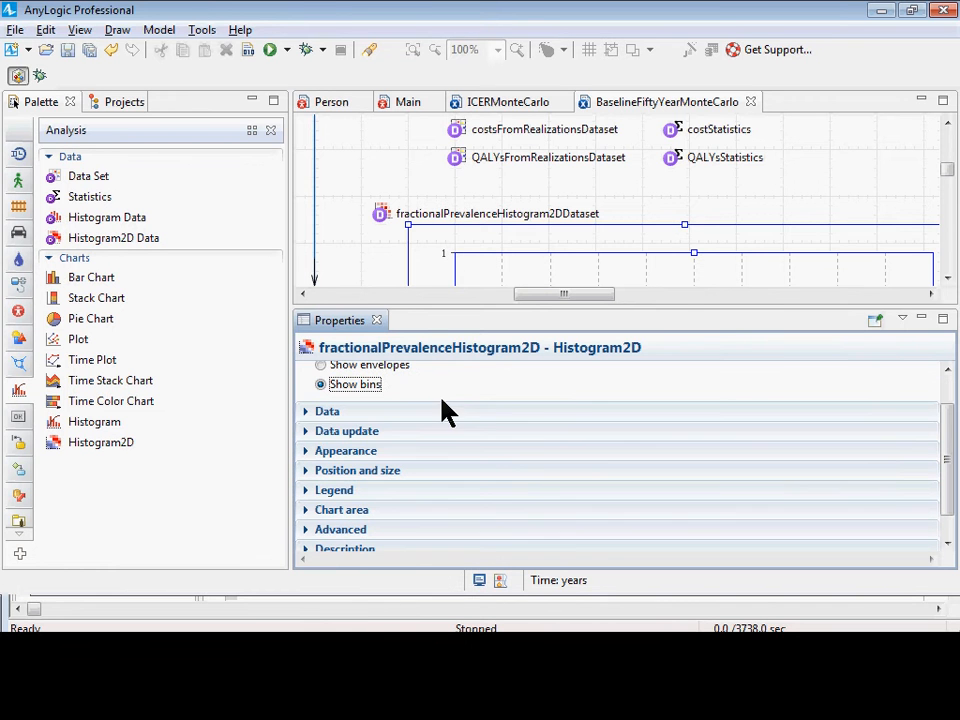
left_click(318, 413)
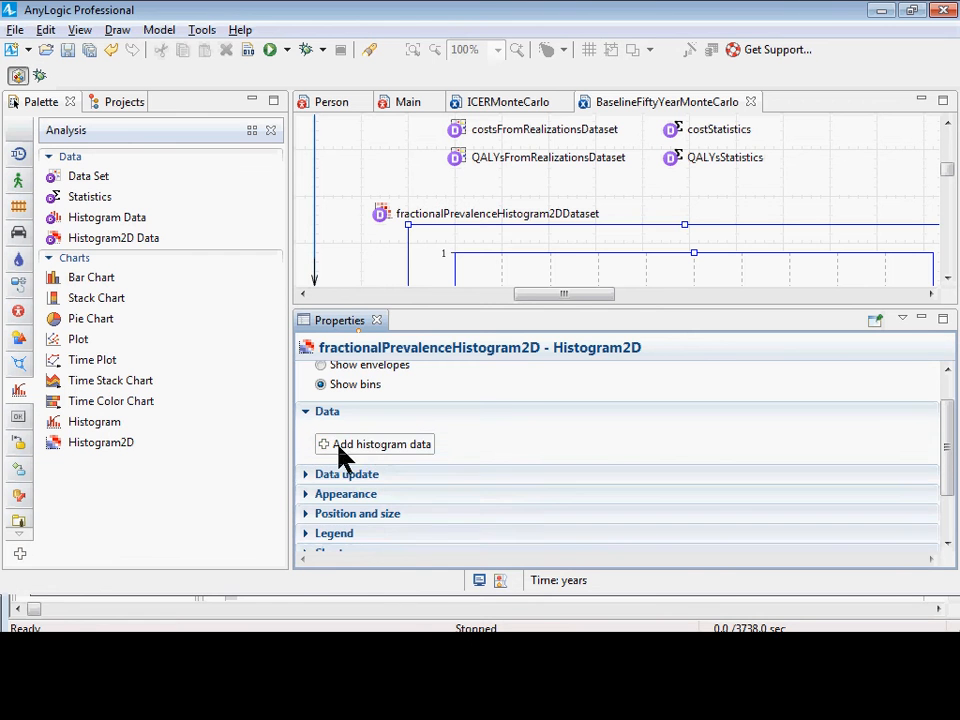
left_click(345, 447)
left_click(530, 449)
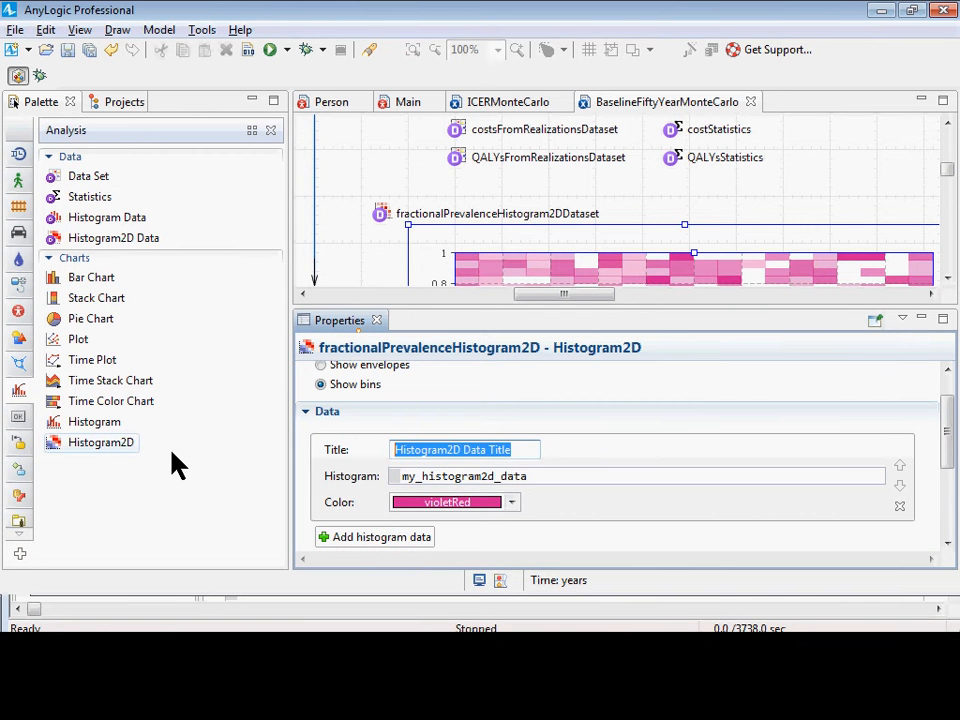
type("Fractional")
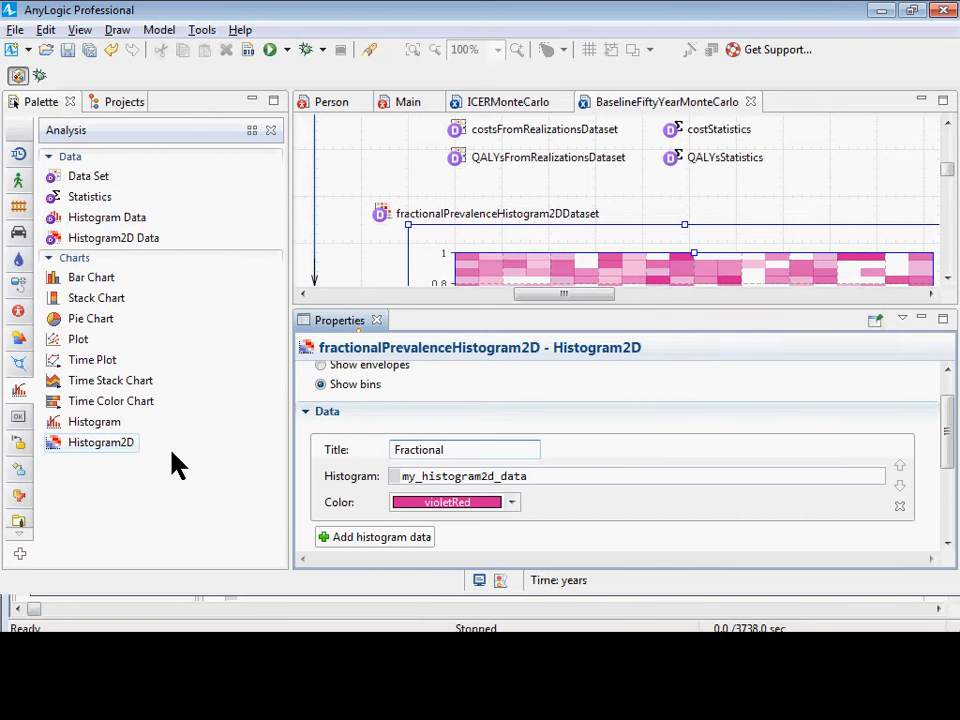
type(" Prevalence o")
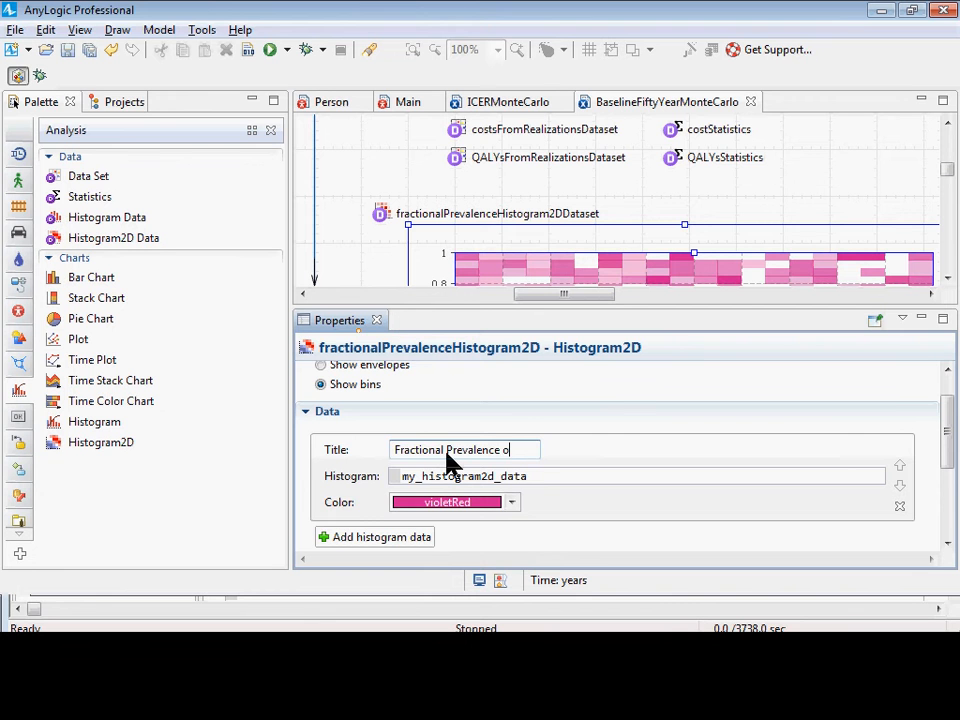
type("f Diabetes")
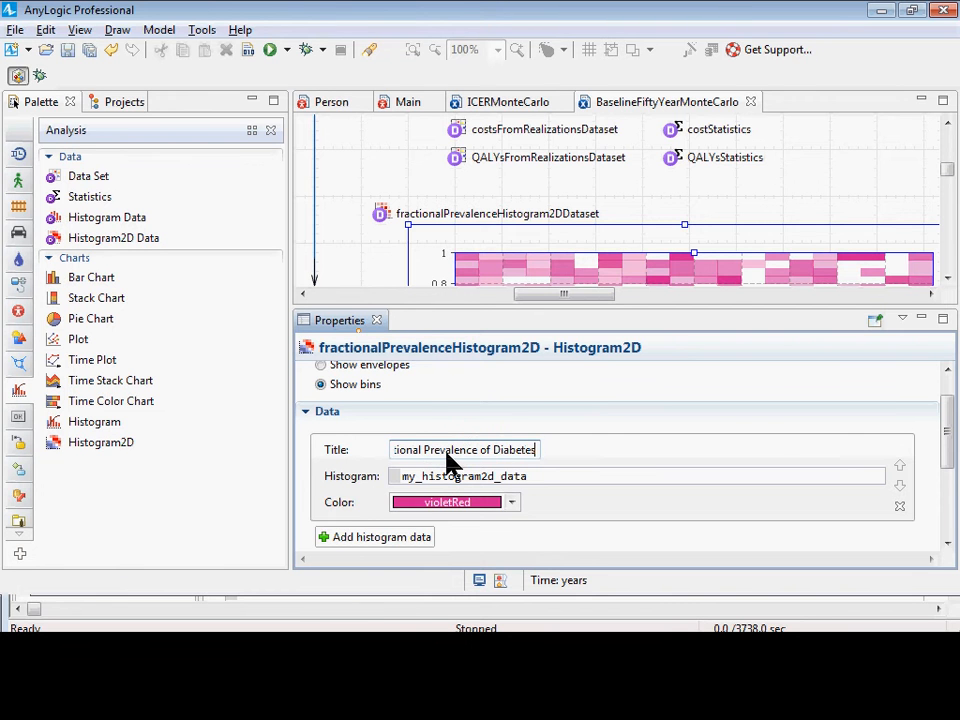
key("Return")
key("ctrl+s")
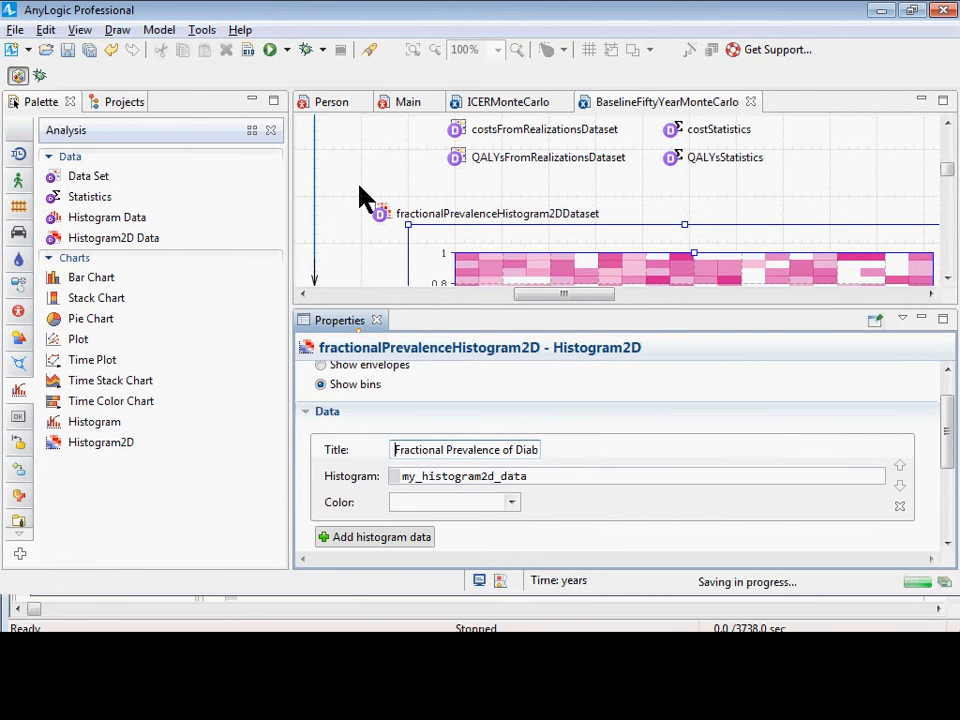
Set the entry's histogram source to this.fractionalPrevalenceHistogram2DDataset and save the model.
left_click(566, 478)
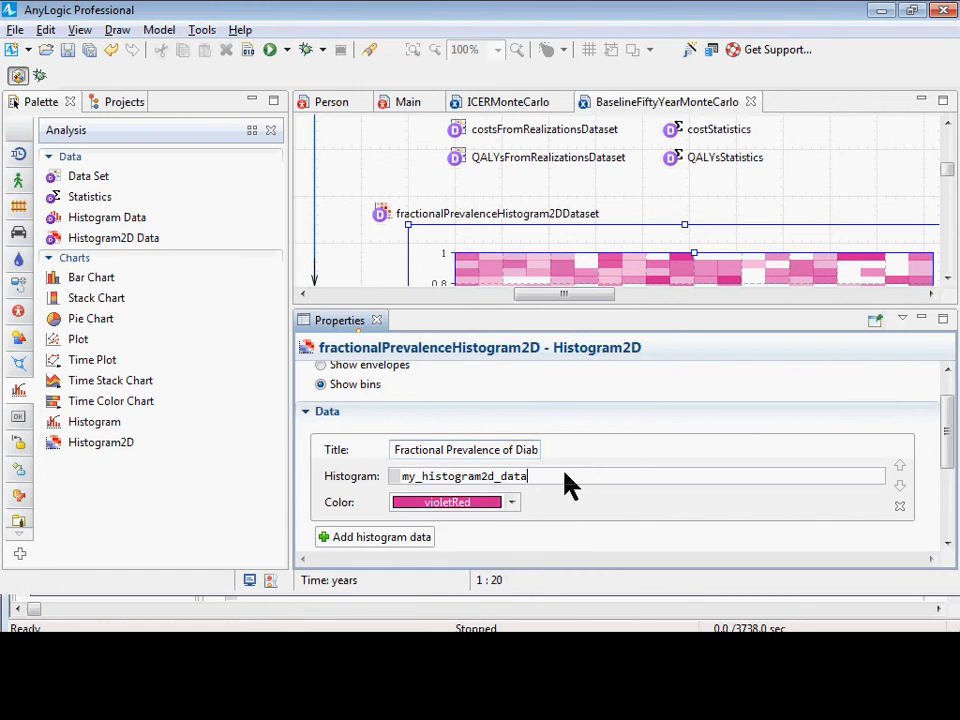
key("ctrl+shift+Left")
key("ctrl+shift+Left")
key("ctrl+shift+Left")
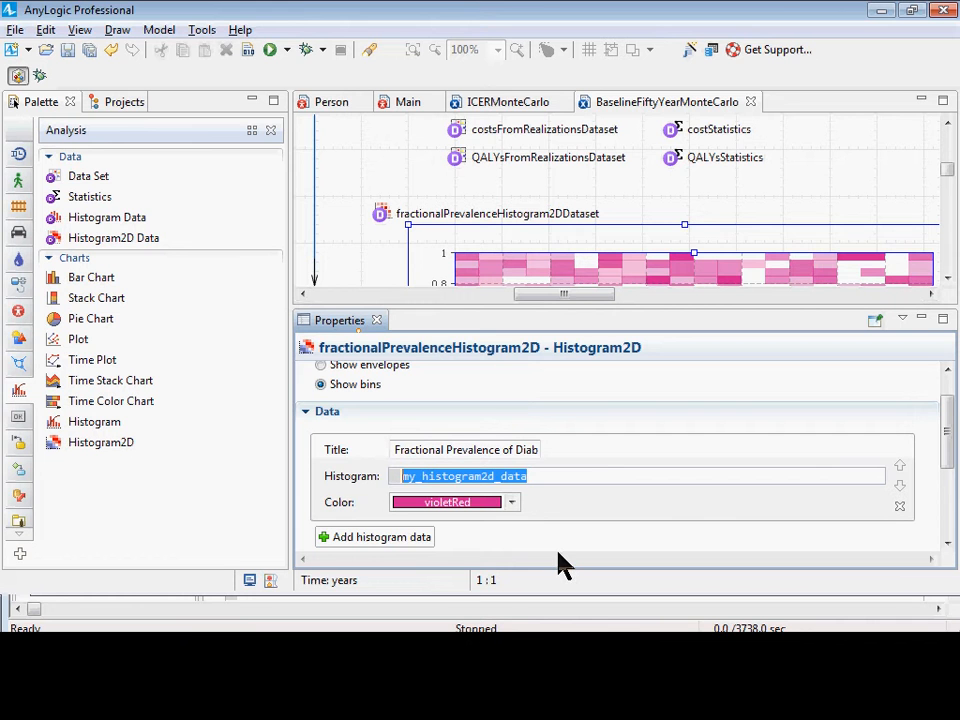
type("this.")
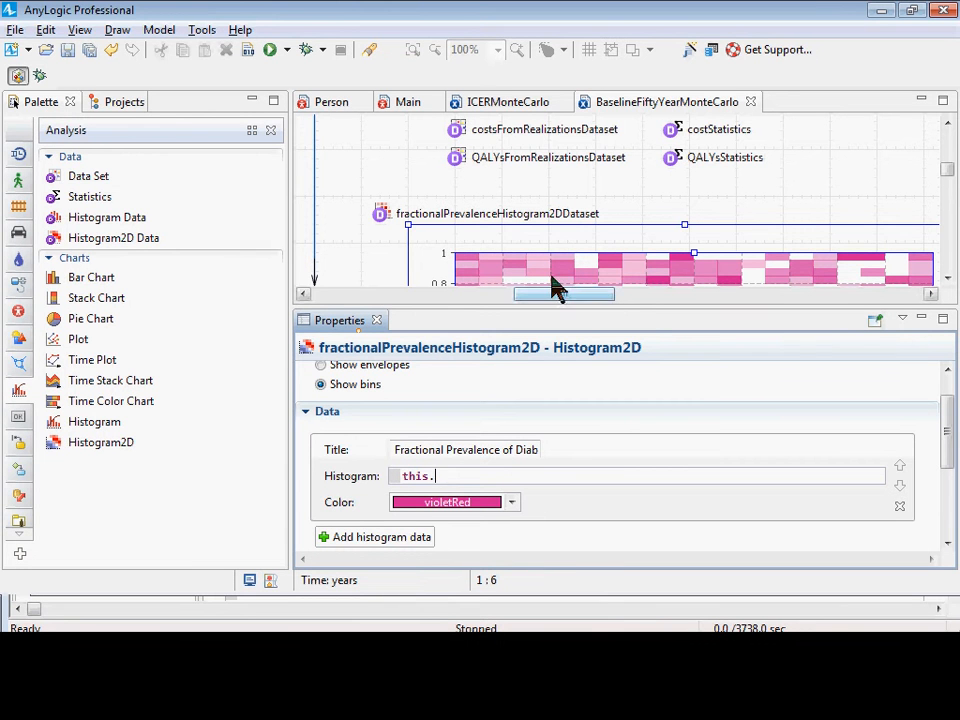
type("frac")
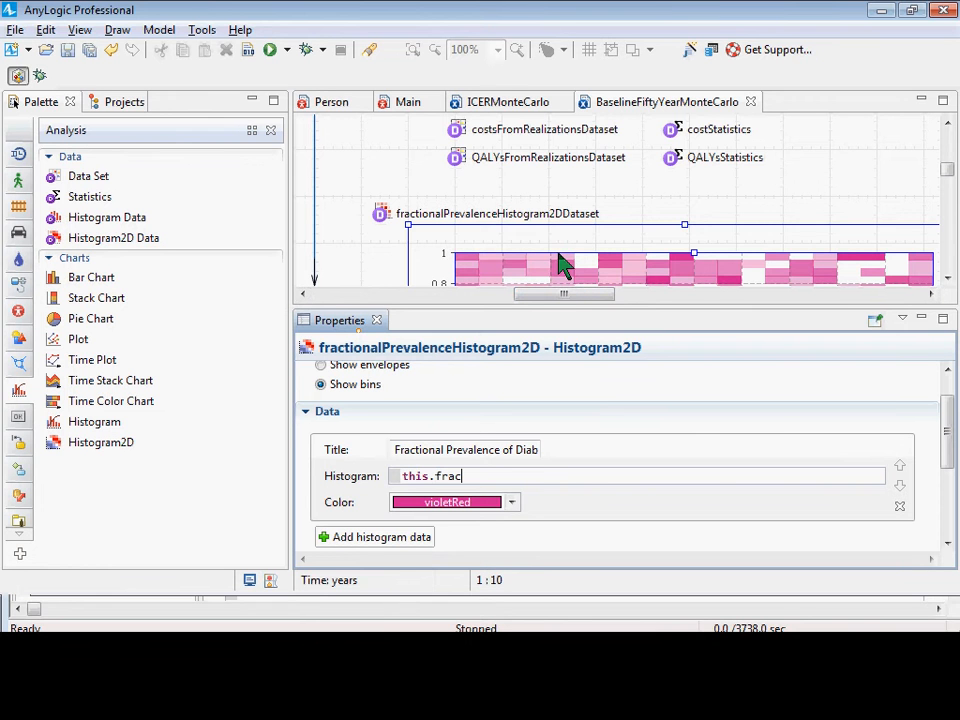
type("tionalP")
key("ctrl+space")
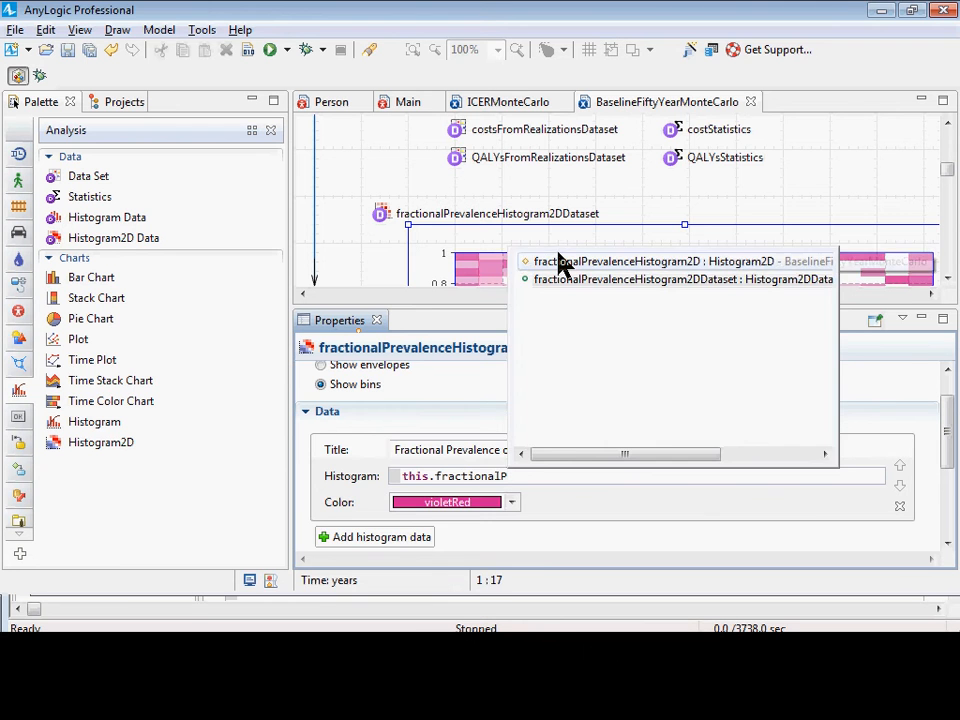
key("Down")
key("Return")
key("ctrl+s")
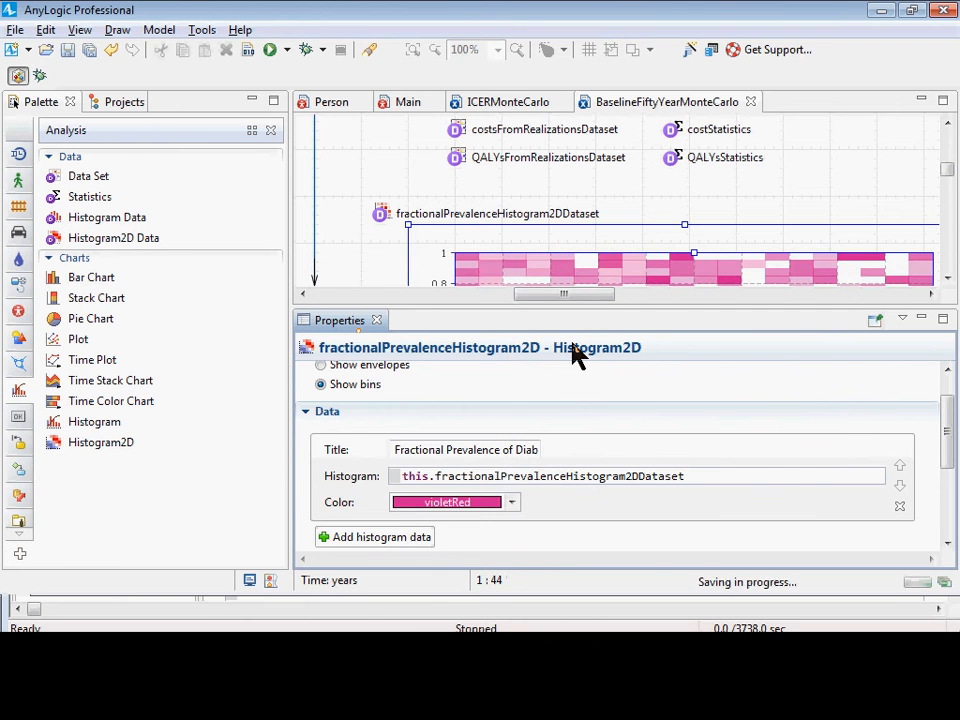
Set the Histogram2D chart's data update option to "Do not update data automatically".
scroll(570, 400, "down", 3)
scroll(568, 403, "up", 1)
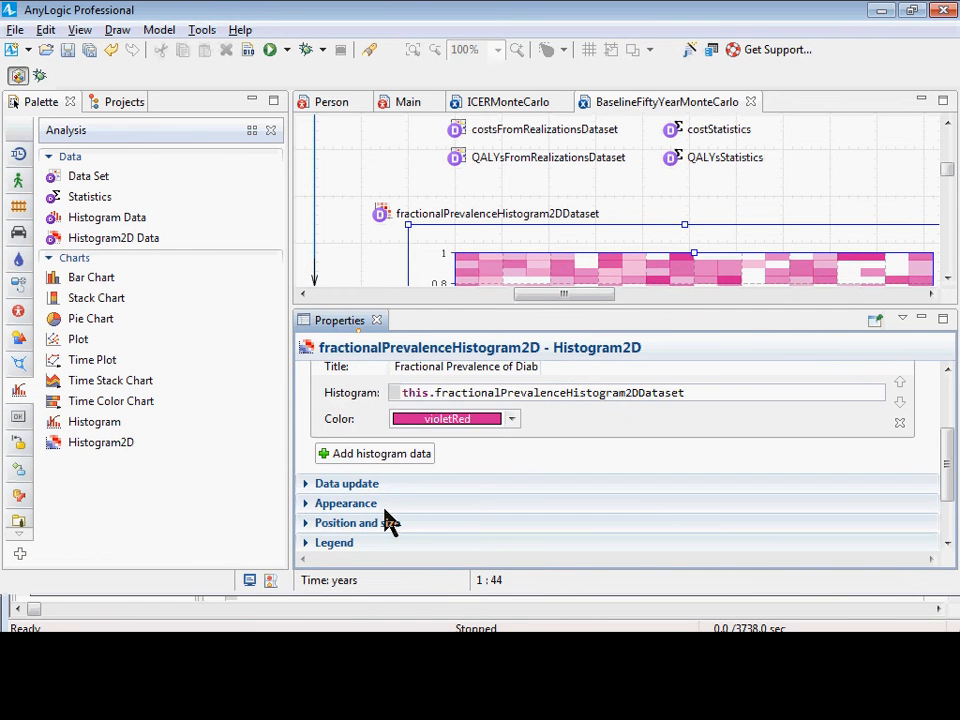
left_click(306, 484)
scroll(311, 510, "down", 1)
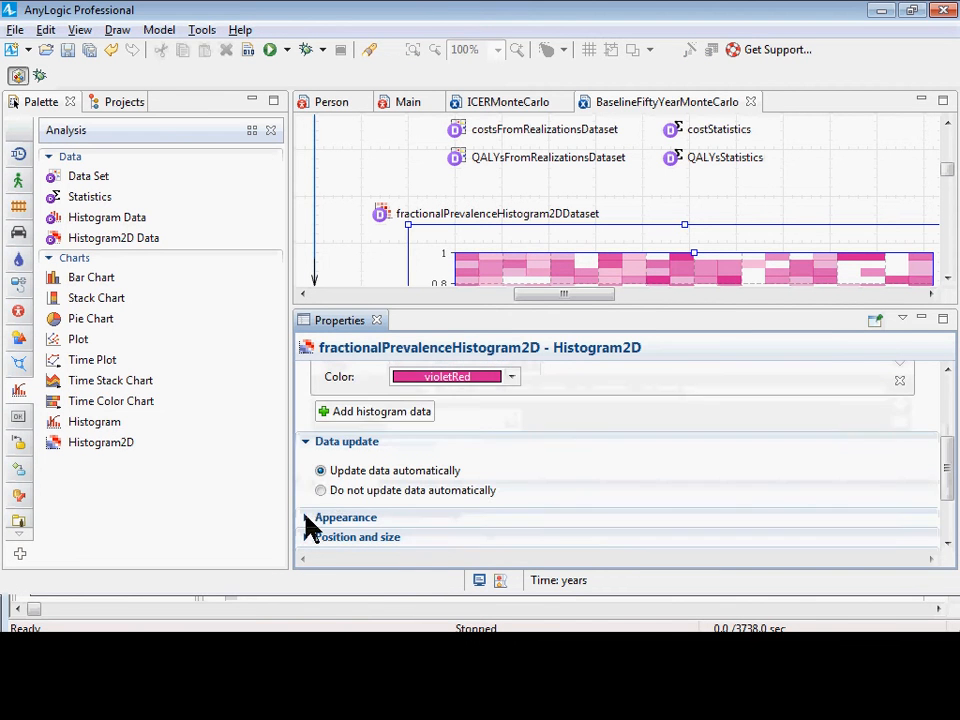
left_click(321, 491)
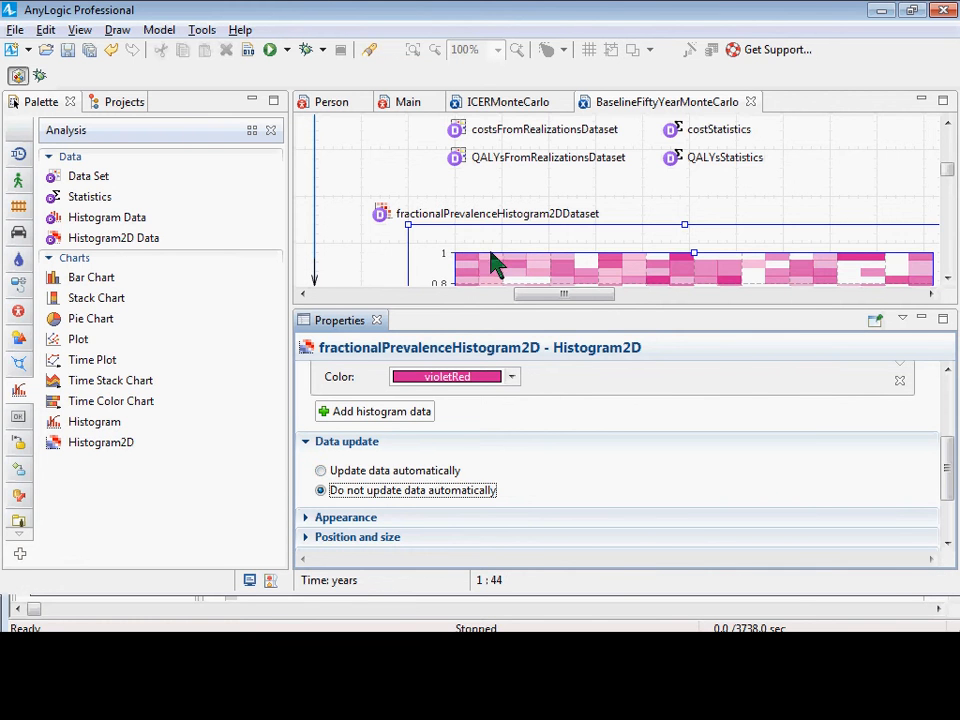
scroll(470, 245, "down", 1)
scroll(470, 245, "up", 2)
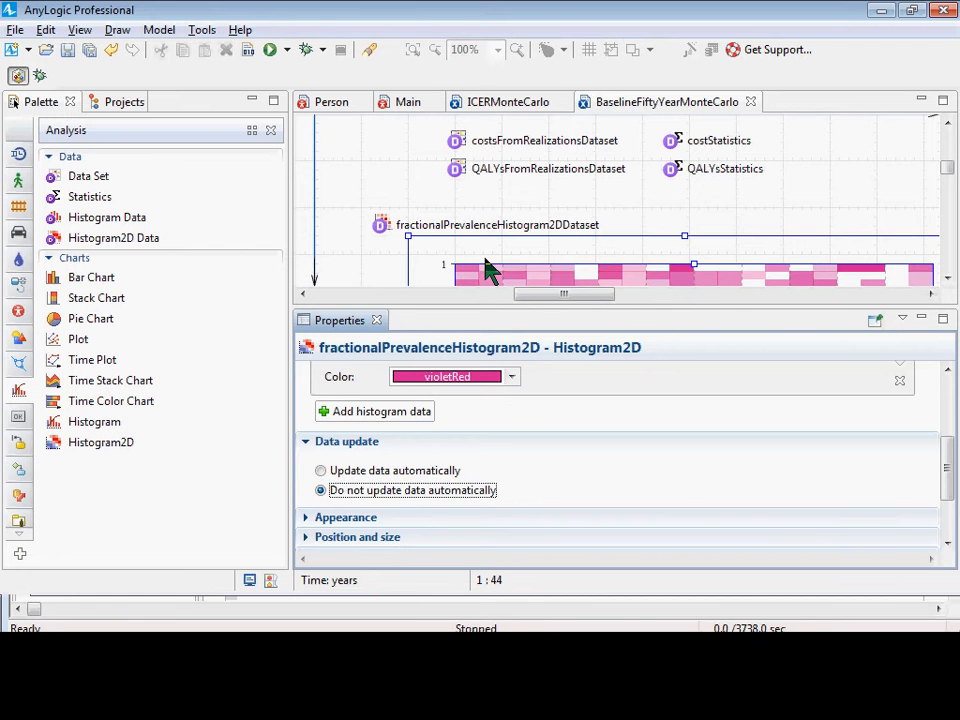
scroll(510, 400, "down", 5)
scroll(355, 485, "up", 4)
scroll(380, 412, "up", 6)
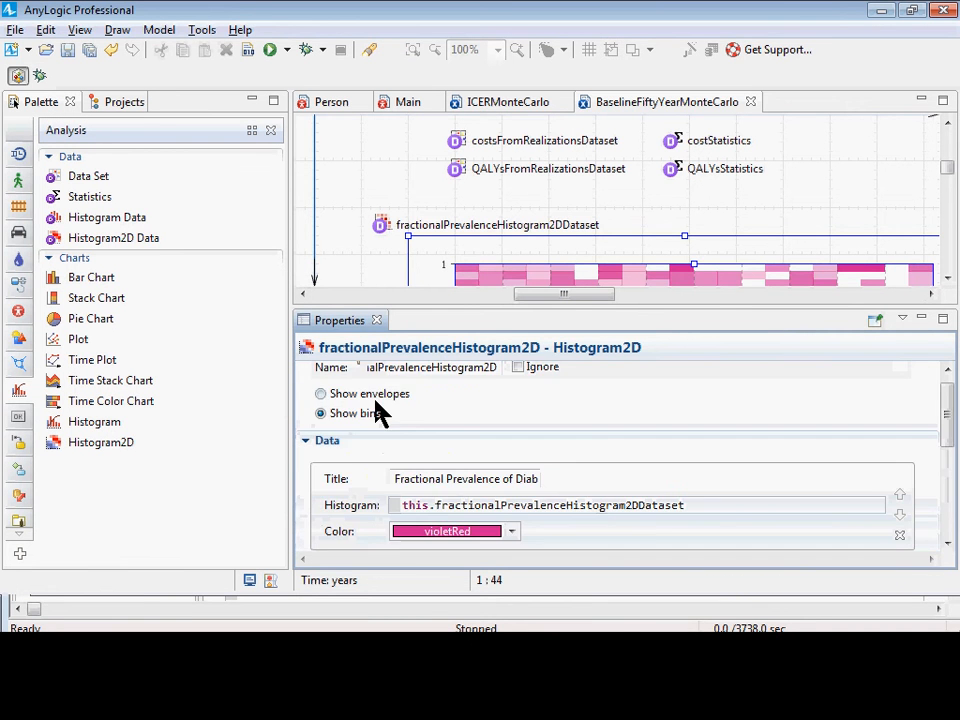
Move the fractionalPrevalenceHistogram2DDataset object slightly closer to the chart and set its X-axis number of intervals to 50.
left_click(380, 227)
scroll(451, 405, "down", 3)
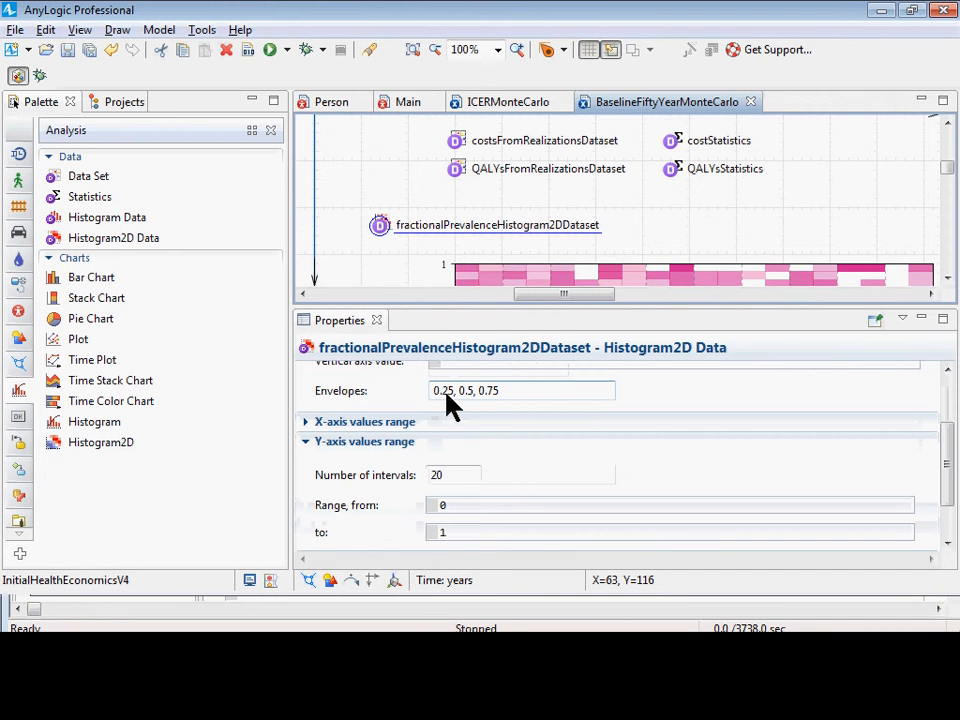
left_click(306, 424)
scroll(497, 472, "down", 1)
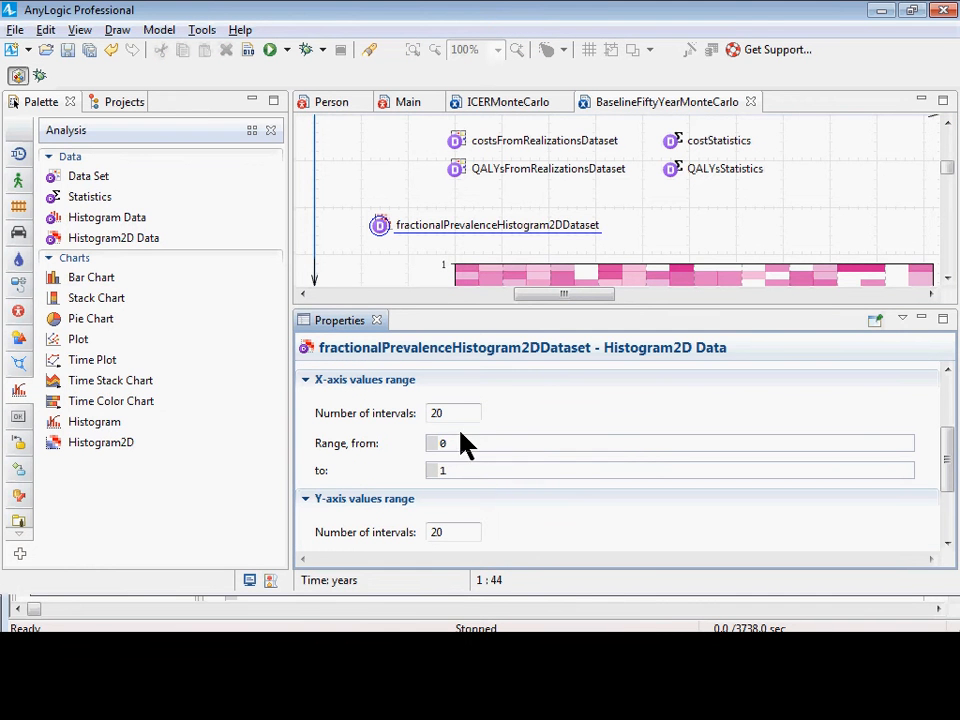
left_click_drag(461, 413, 418, 415)
mouse_move(390, 235)
left_mouse_down()
mouse_move(388, 257)
mouse_move(380, 249)
left_mouse_up()
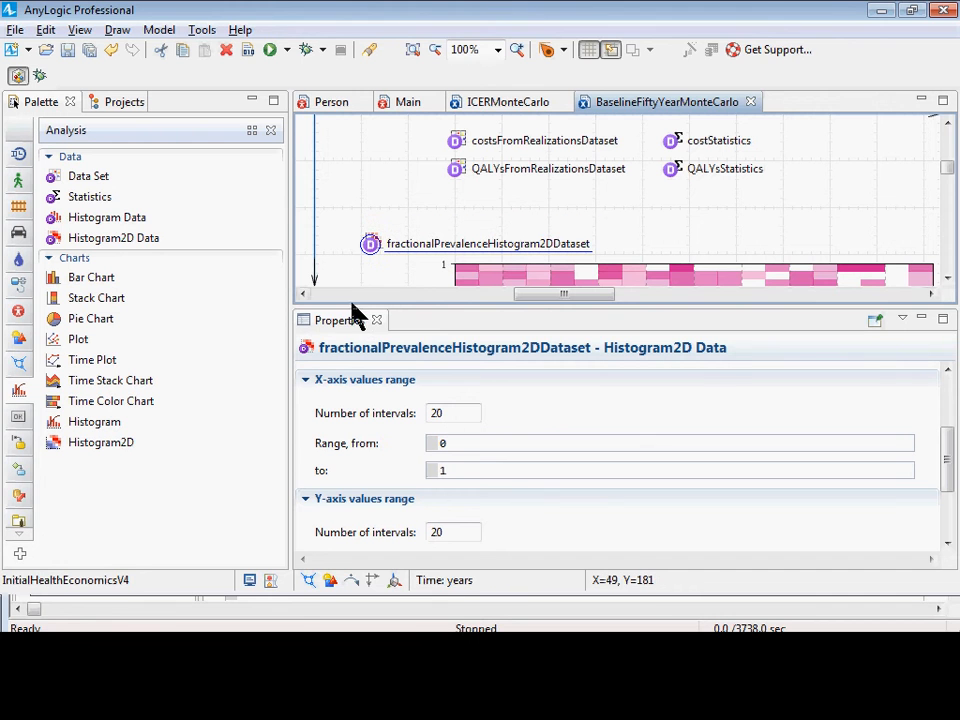
double_click(455, 420)
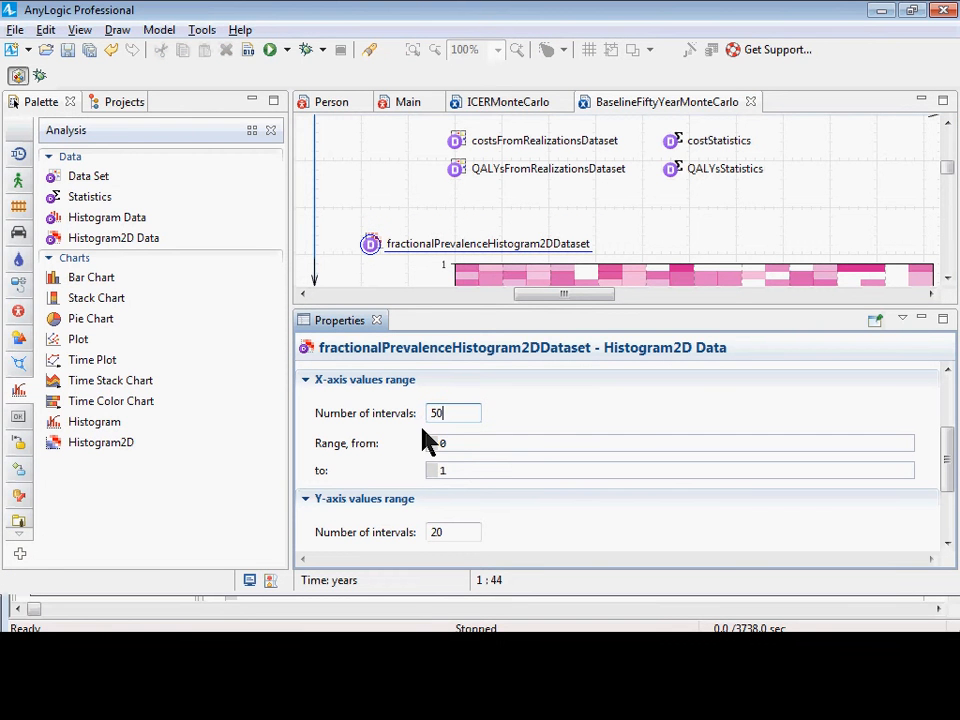
Set the upper limit of the dataset's X-axis values range to 50.
left_click(466, 471)
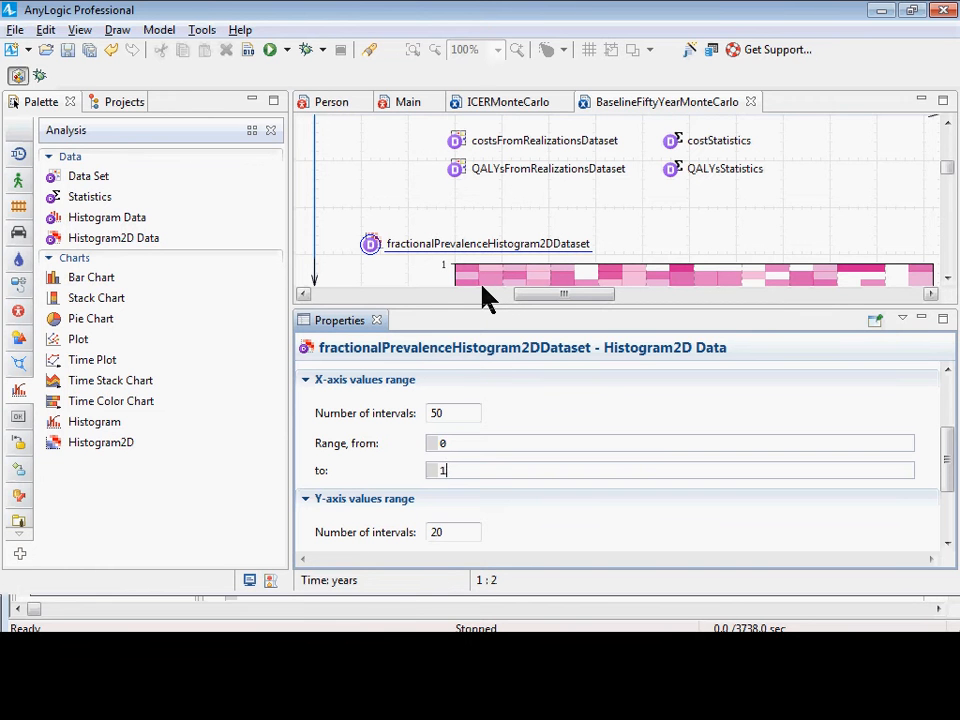
scroll(481, 298, "down", 1)
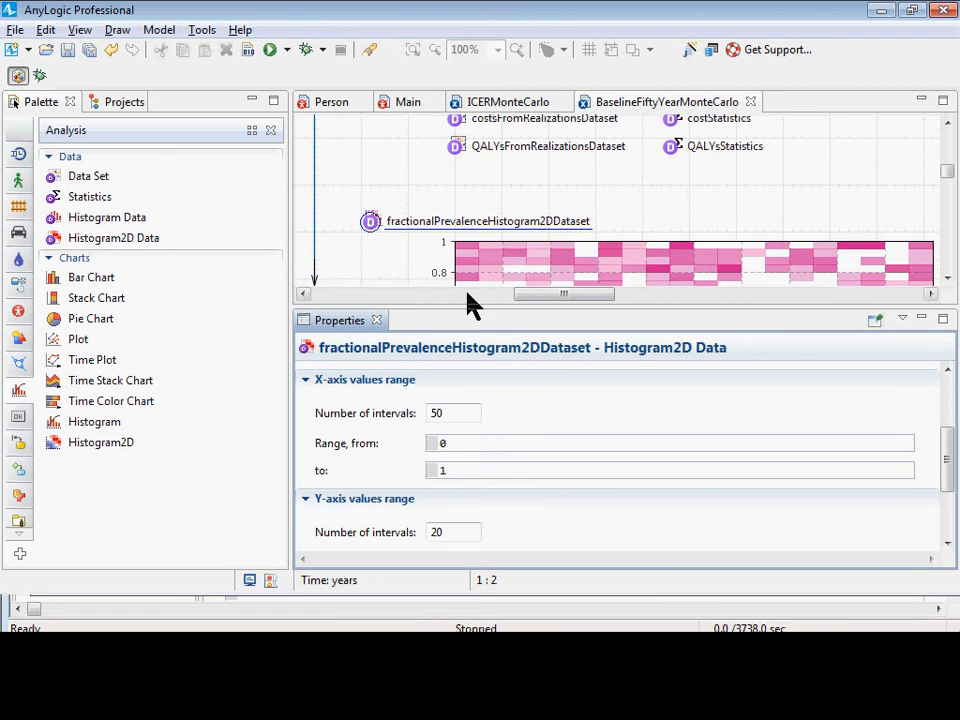
left_click_drag(471, 476, 385, 455)
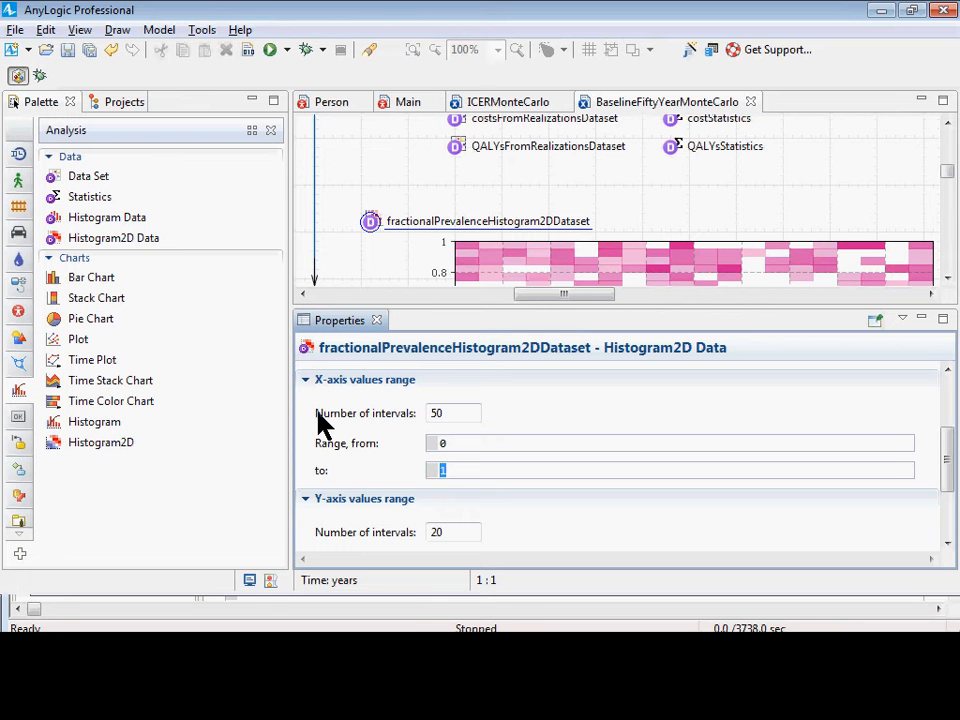
type("50")
Review the number of intervals and value ranges of the dataset's X-axis and Y-axis, and save the model.
scroll(392, 445, "down", 2)
scroll(392, 449, "up", 1)
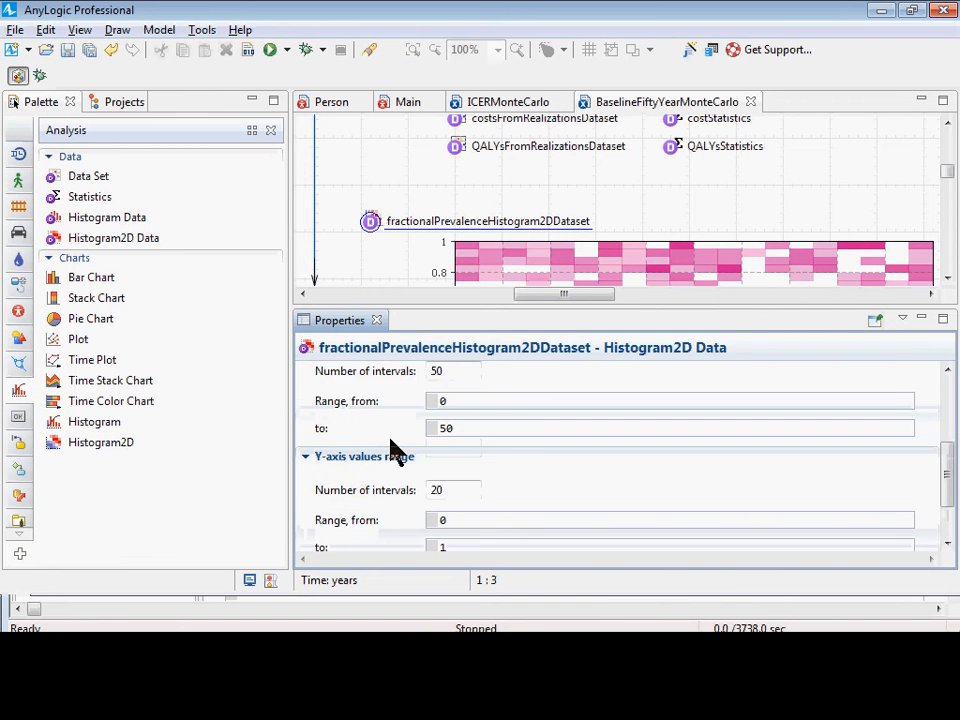
scroll(400, 452, "down", 1)
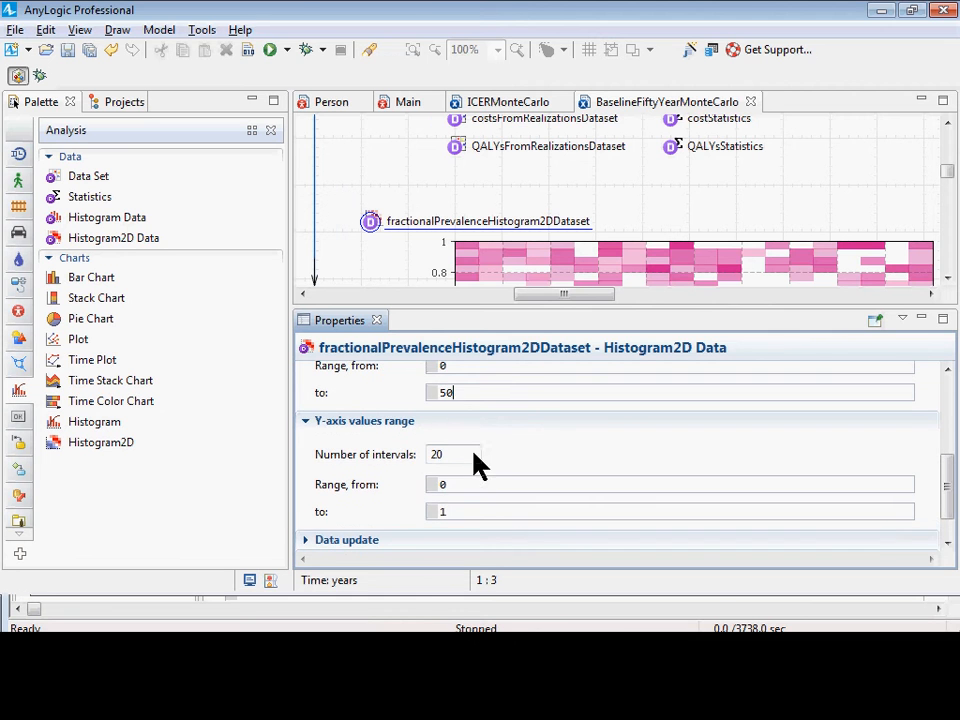
scroll(497, 451, "up", 1)
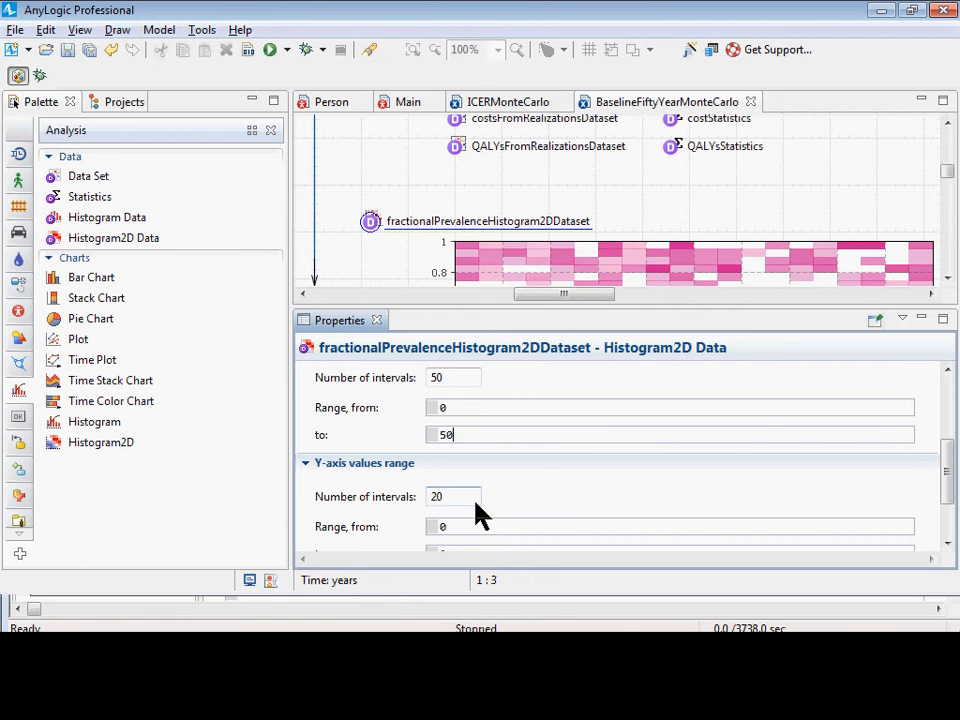
left_click(431, 500)
scroll(425, 502, "down", 2)
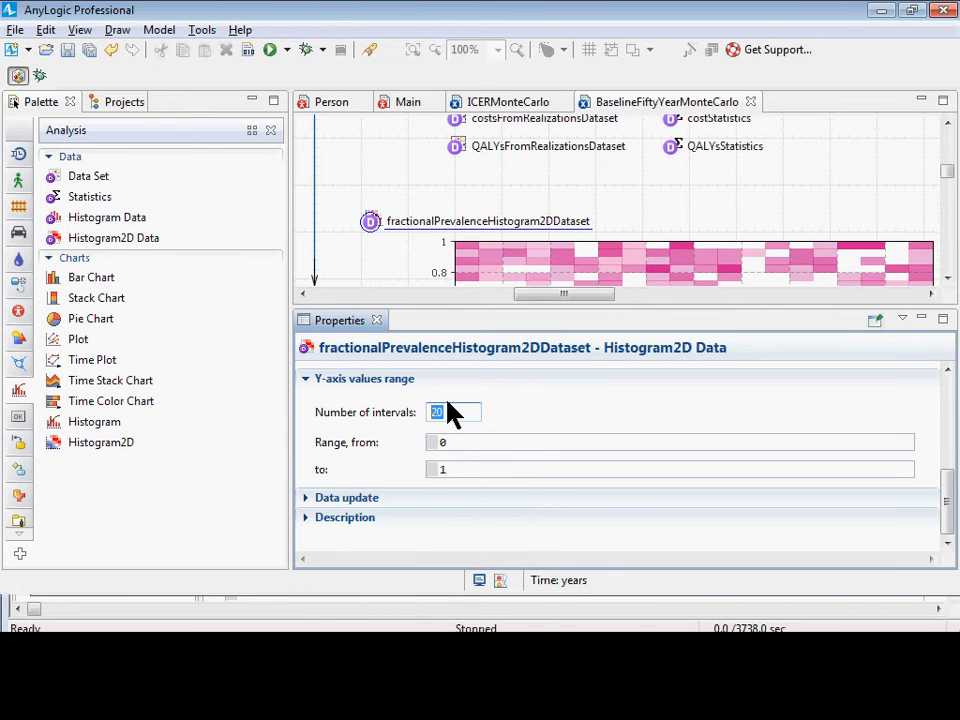
left_click(469, 469)
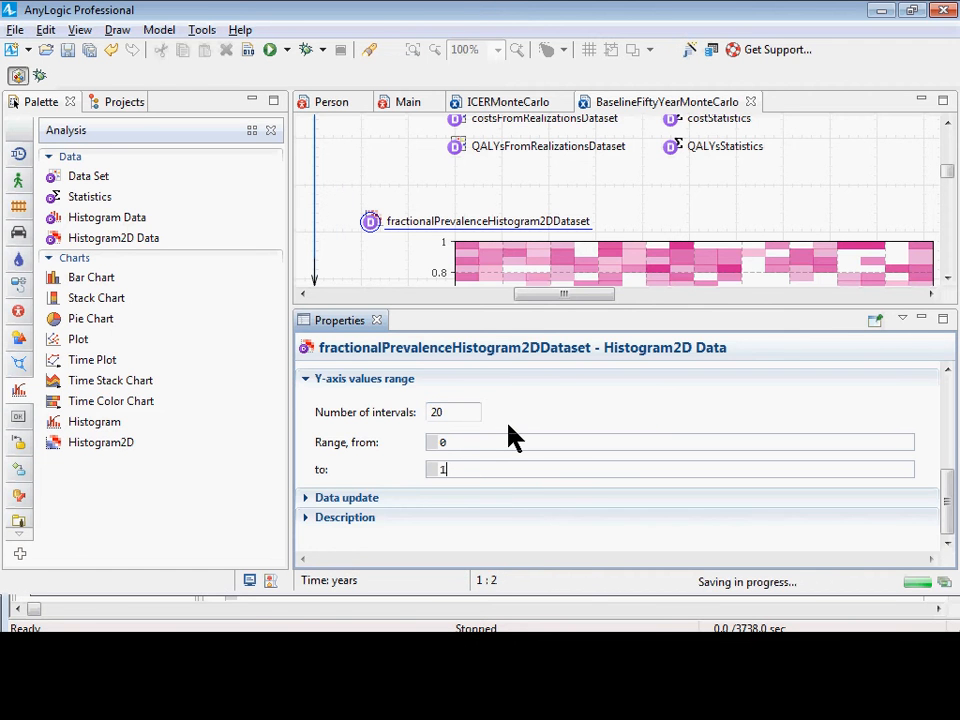
scroll(510, 439, "up", 3)
scroll(510, 443, "down", 1)
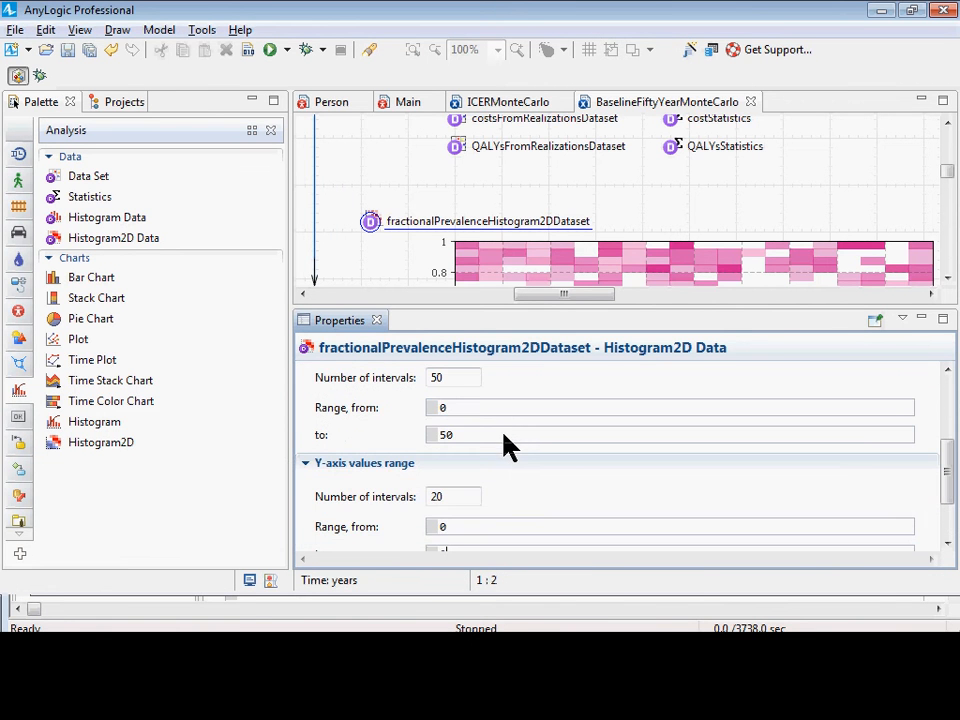
scroll(500, 458, "up", 3)
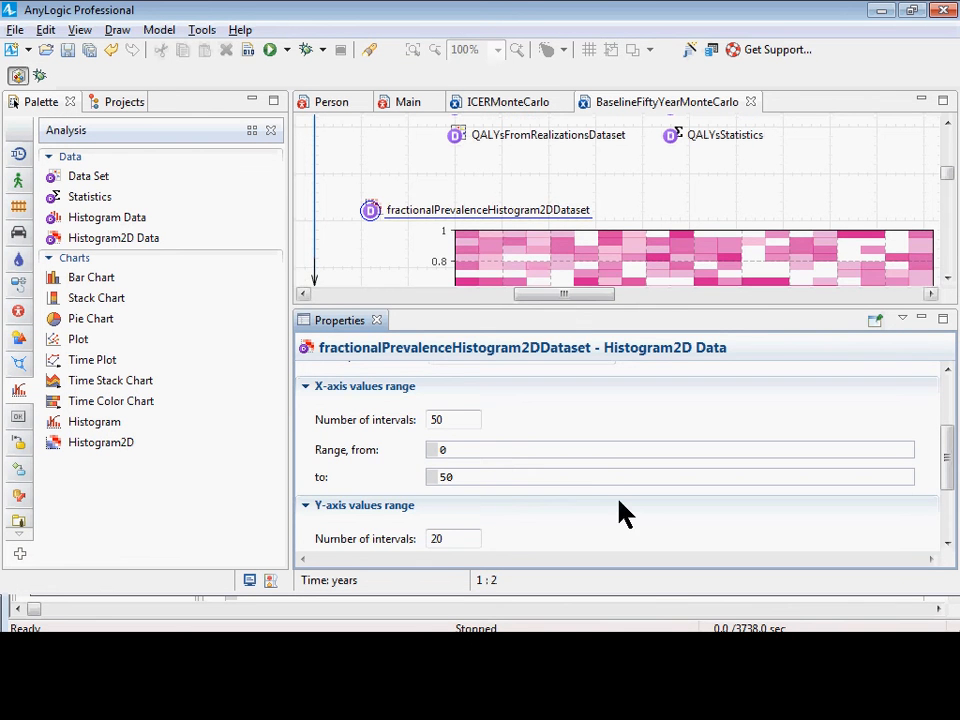
scroll(621, 514, "down", 3)
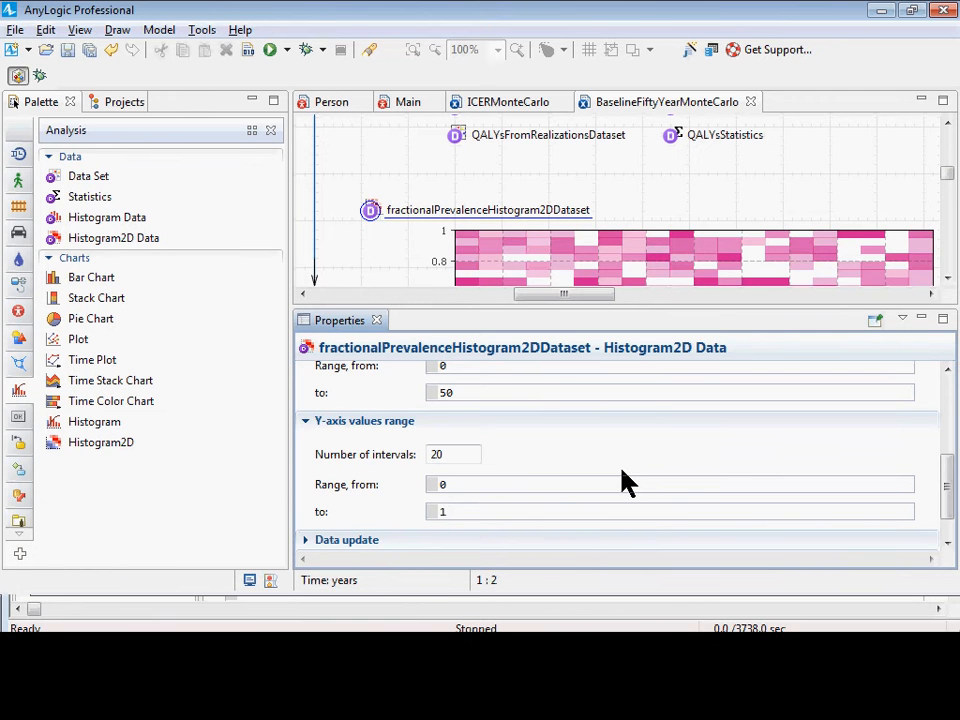
key("ctrl+s")
scroll(497, 507, "up", 2)
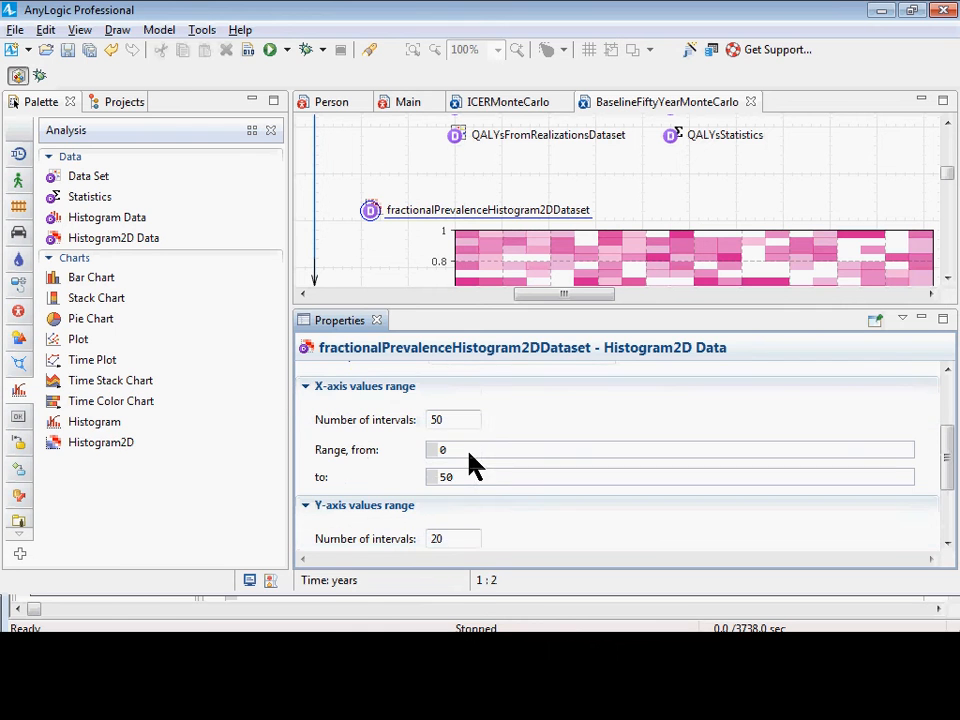
scroll(471, 461, "down", 3)
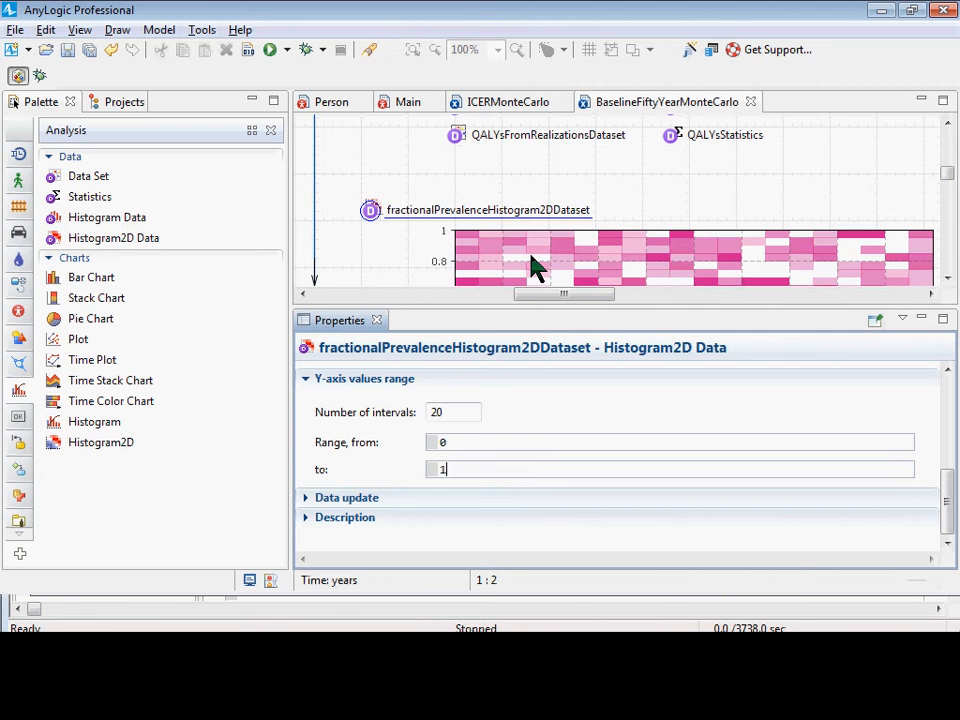
Examine the Histogram2D chart's axes and legend alongside the dataset's Y-axis settings, and save the model again.
scroll(537, 265, "down", 1)
scroll(628, 240, "down", 2)
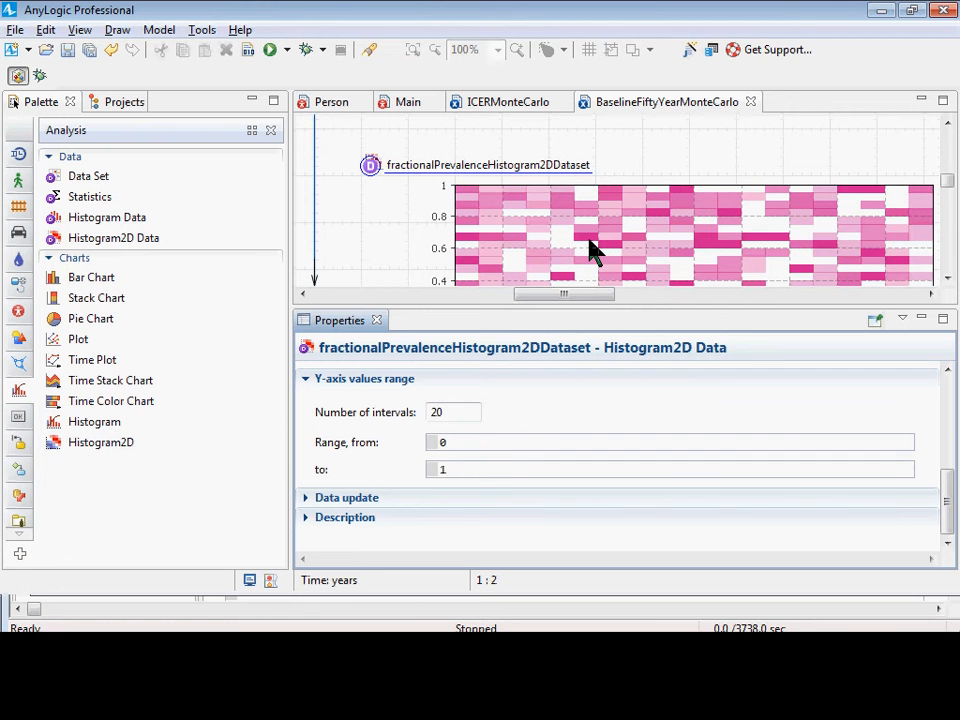
scroll(590, 250, "down", 5)
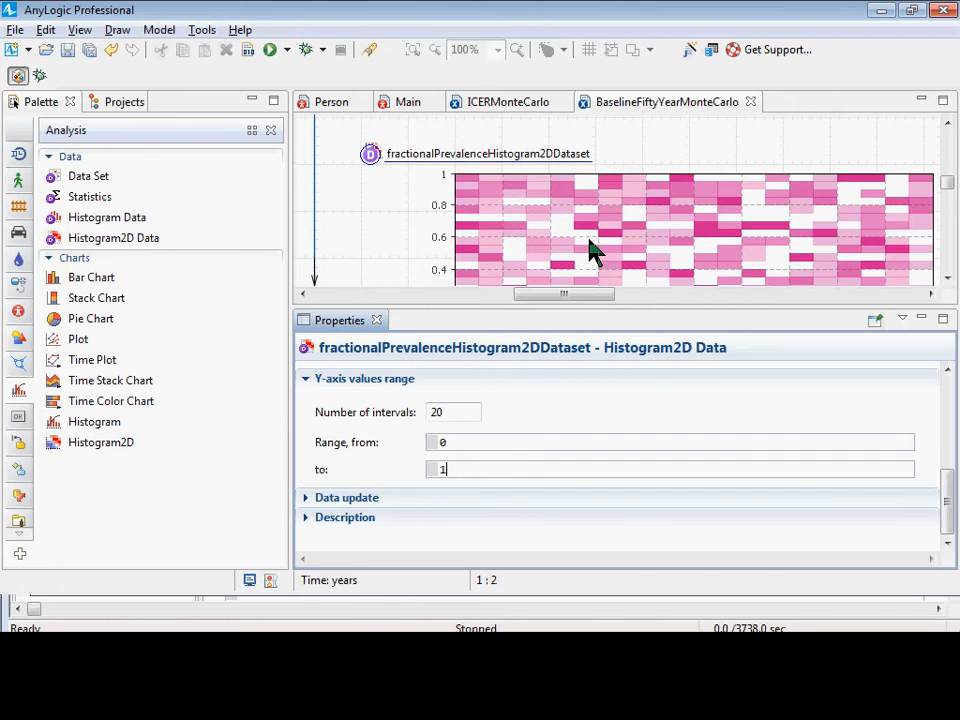
scroll(590, 250, "down", 1)
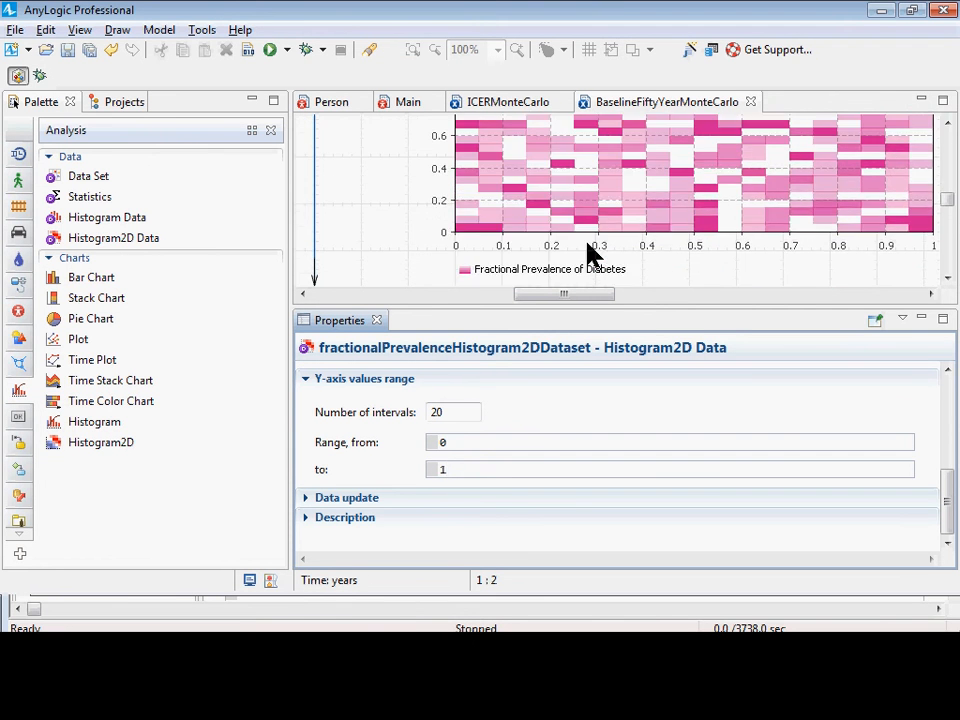
scroll(590, 250, "up", 2)
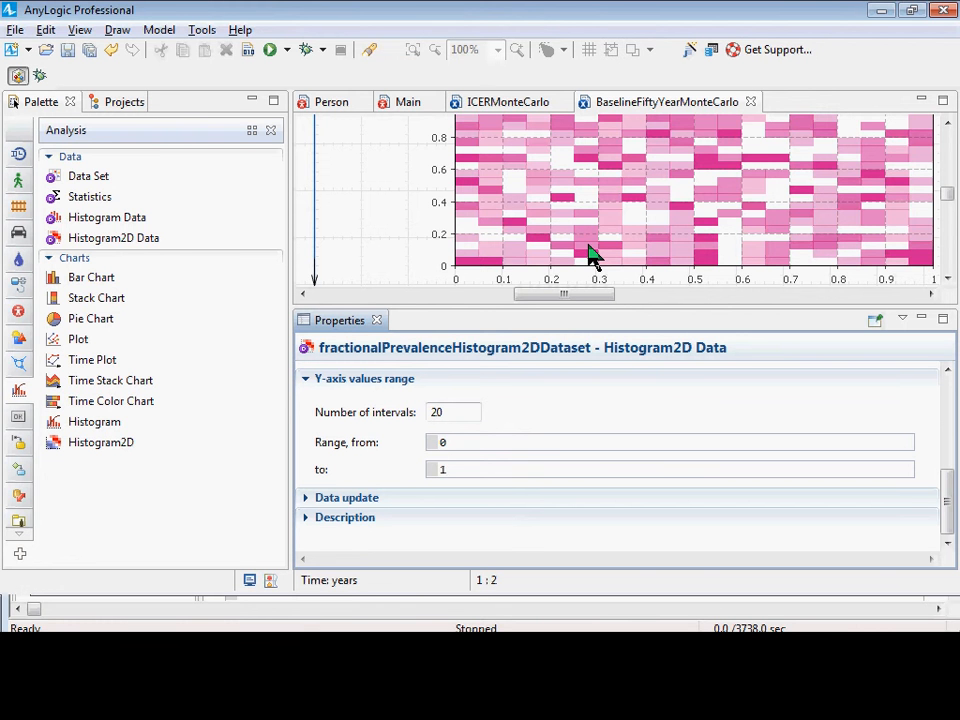
key("ctrl+s")
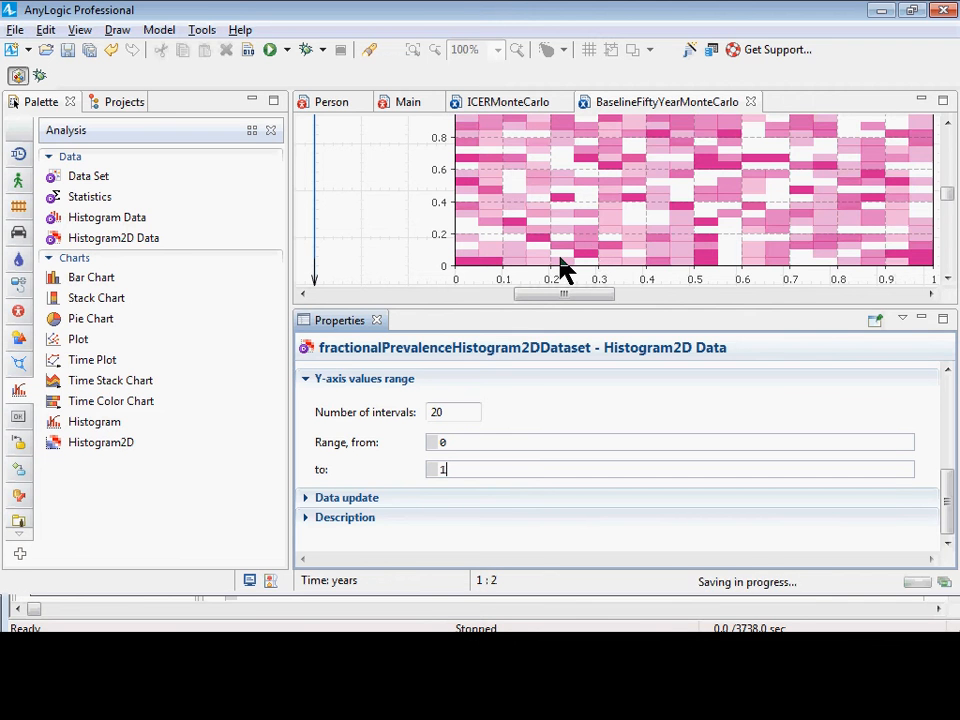
scroll(530, 275, "down", 2)
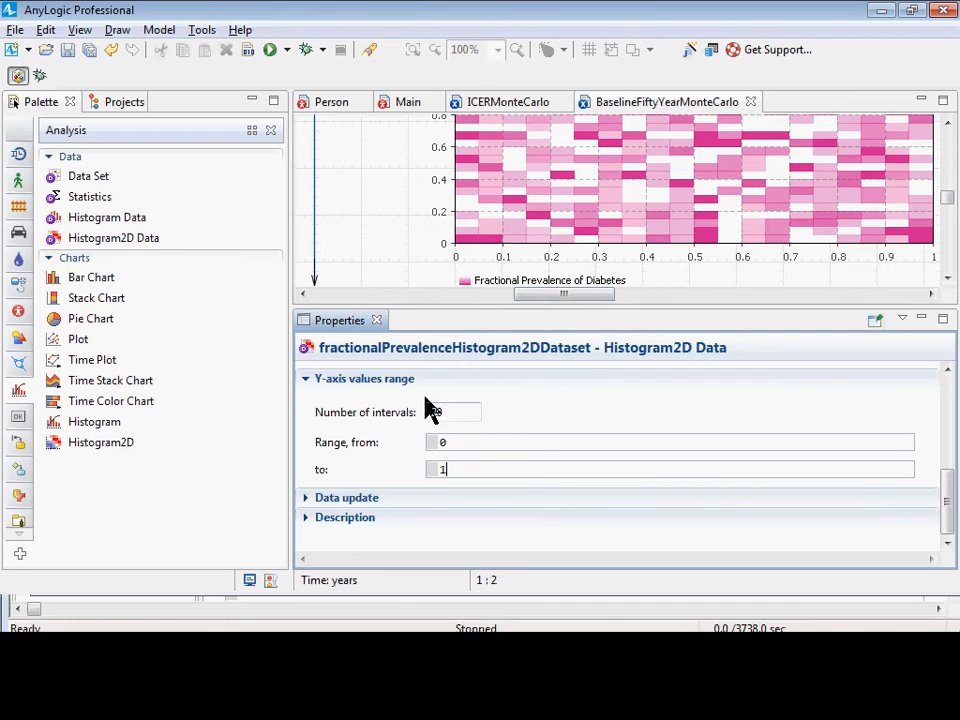
scroll(553, 236, "up", 1)
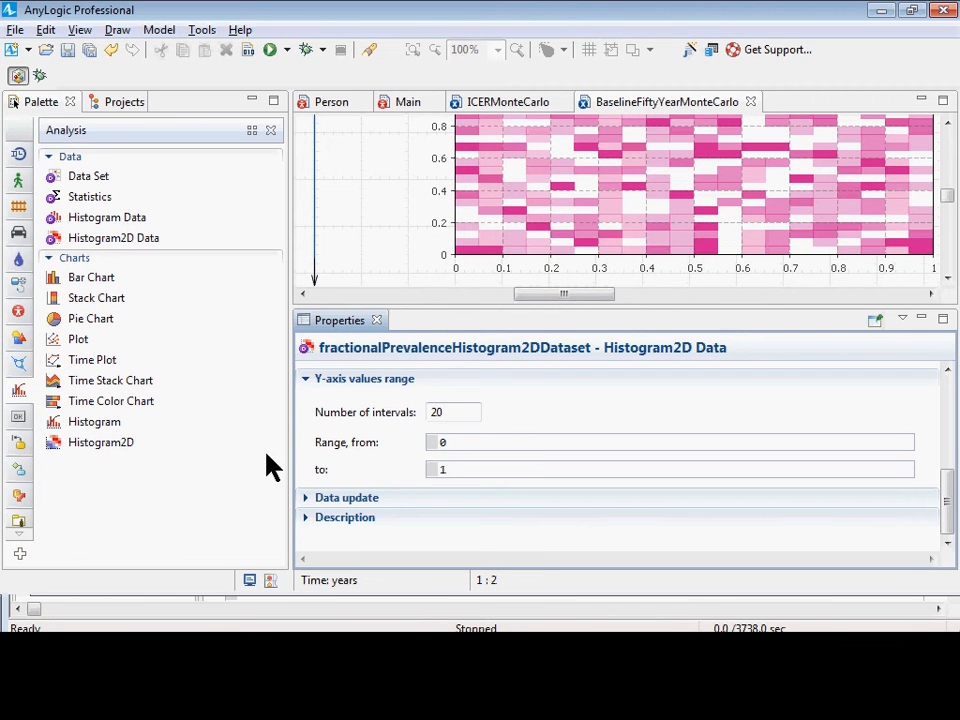
Set fractionalPrevalenceHistogram2DDataset's data update option to "Do not update data automatically" and save the model.
left_click(305, 498)
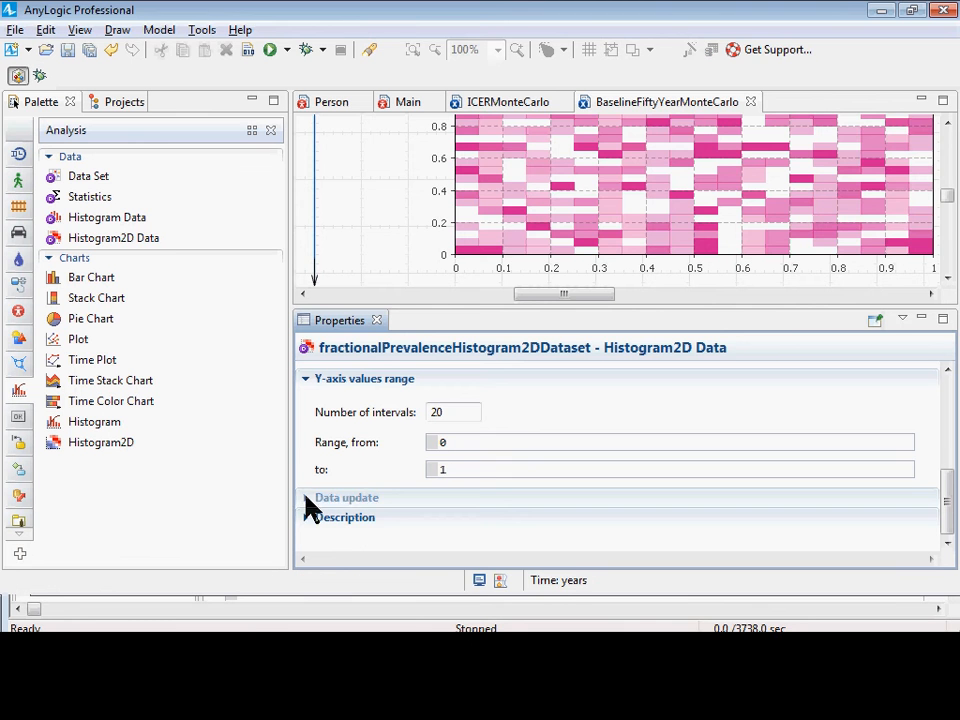
scroll(491, 223, "up", 8)
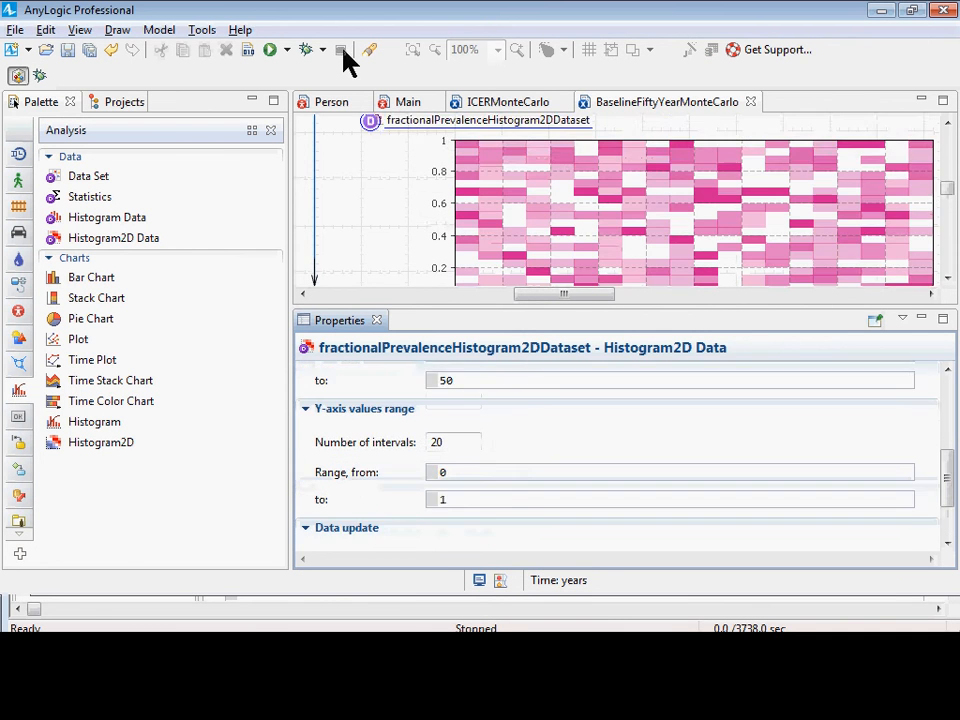
scroll(353, 223, "down", 6)
scroll(438, 423, "down", 4)
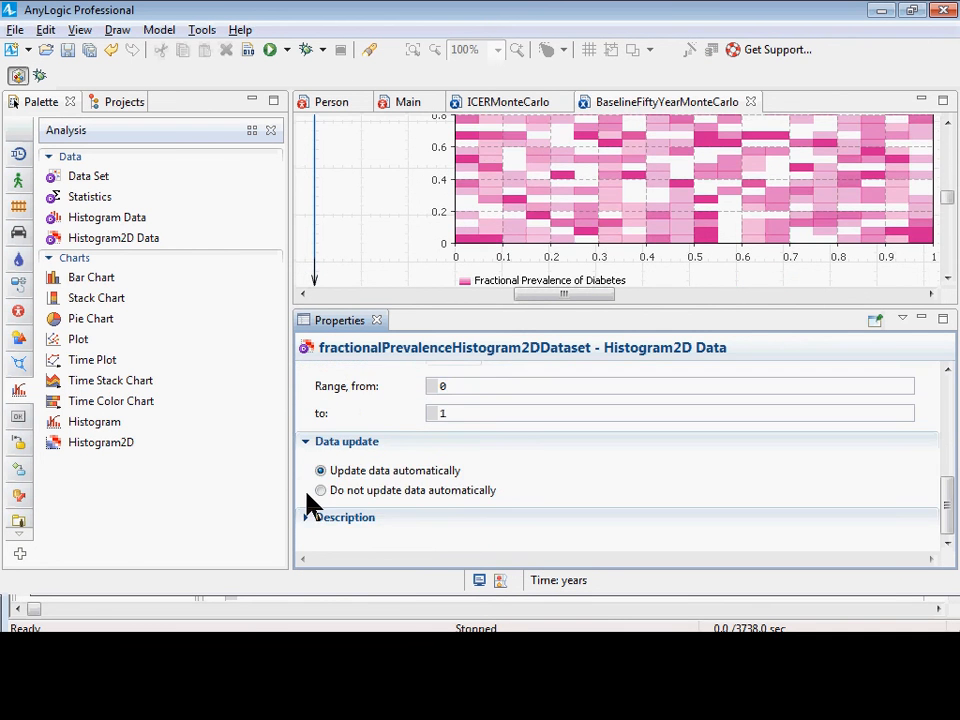
left_click(330, 491)
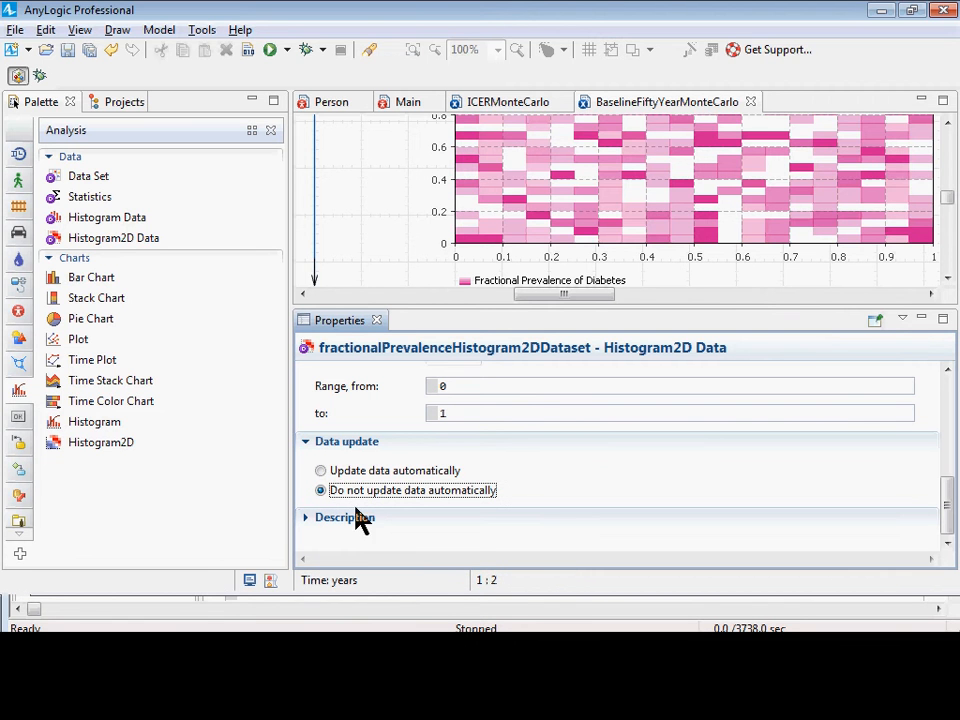
key("ctrl+s")
Open the BaselineFiftyYearMonteCarlo experiment's properties and look over its Java actions, including the code run after each simulation.
left_click(112, 104)
left_click(132, 313)
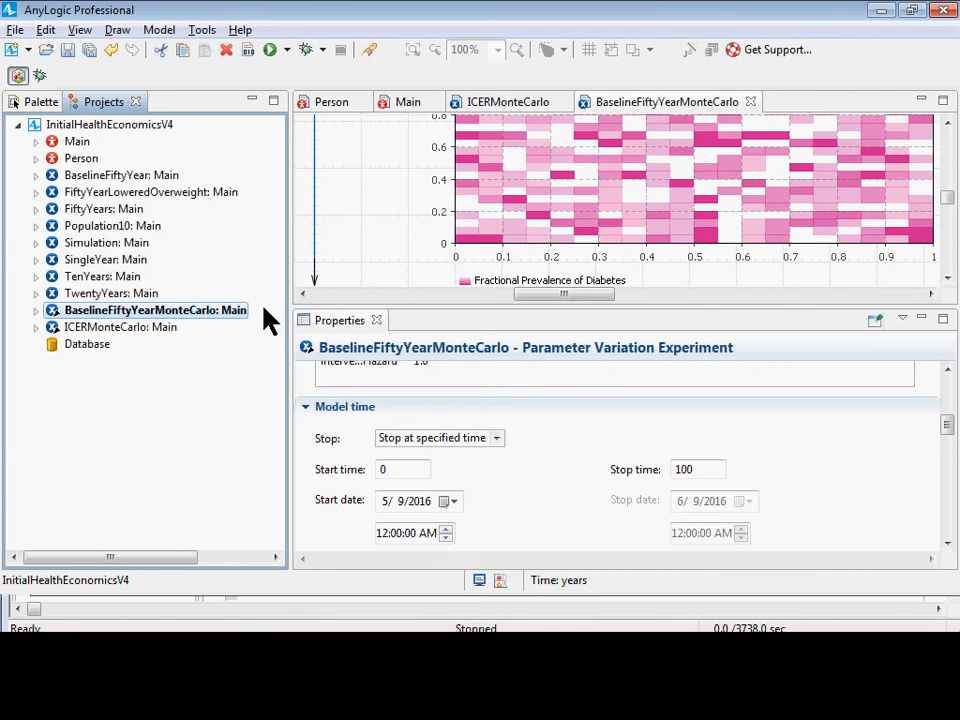
scroll(583, 444, "down", 10)
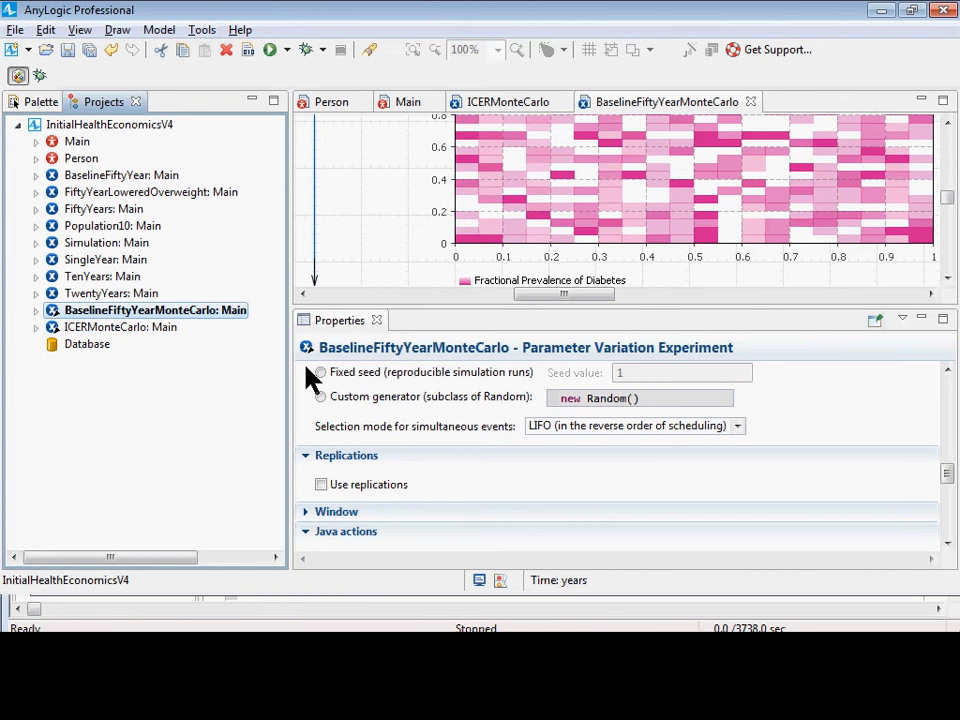
scroll(471, 467, "down", 3)
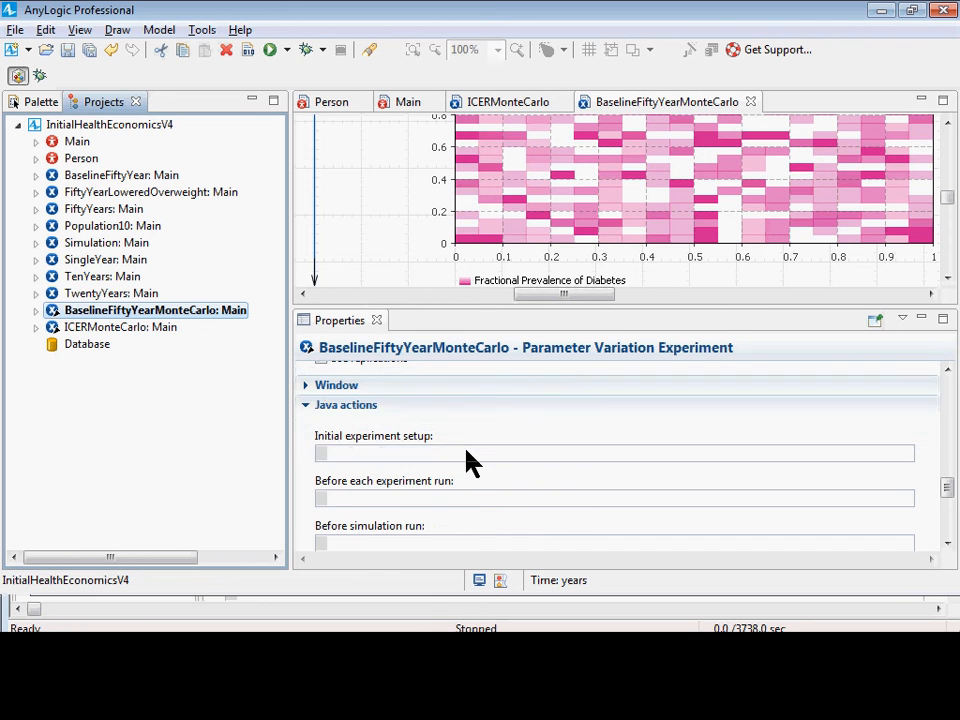
scroll(465, 455, "up", 1)
scroll(440, 461, "up", 2)
scroll(421, 462, "down", 4)
scroll(421, 467, "down", 2)
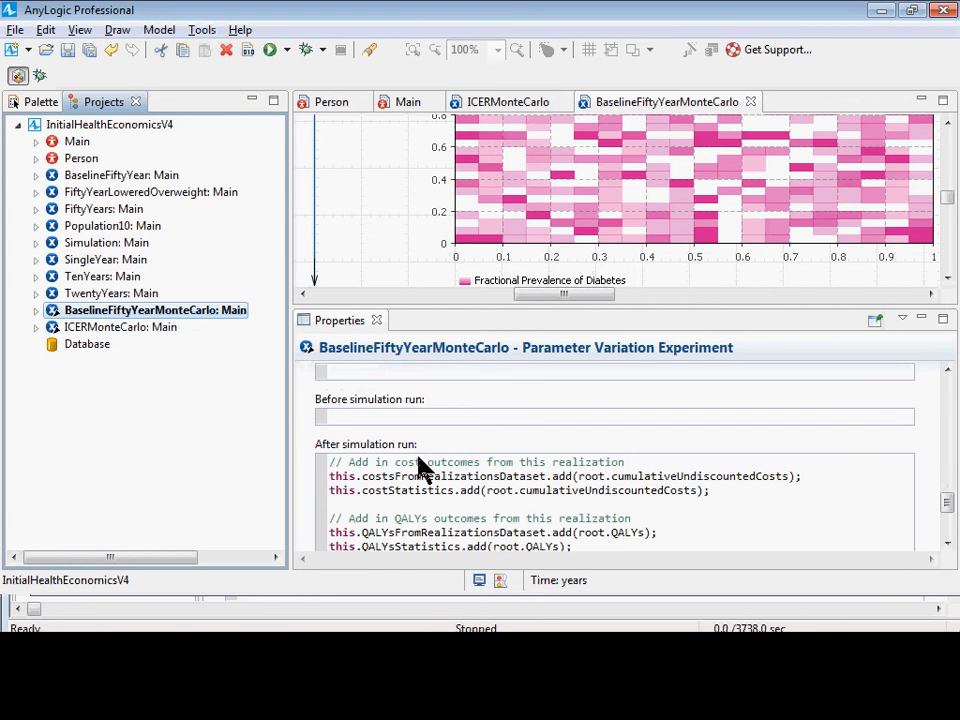
scroll(421, 468, "up", 3)
Enter this.fractionalPrevalenceHistogram2DDataset.reset(); as the experiment's initial experiment setup code.
left_click(405, 454)
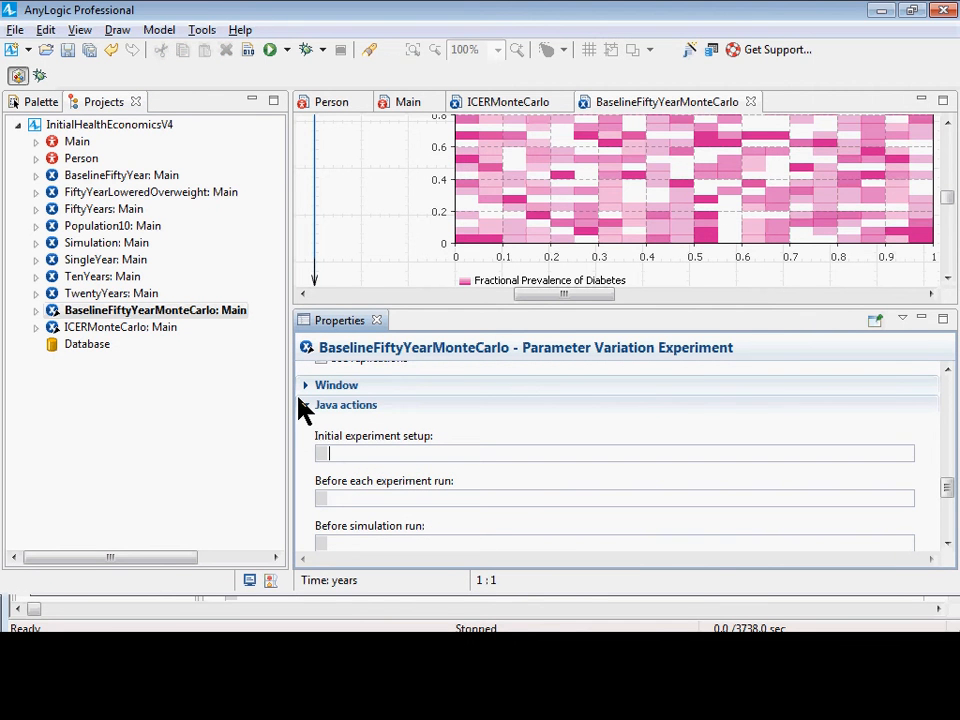
scroll(439, 268, "up", 3)
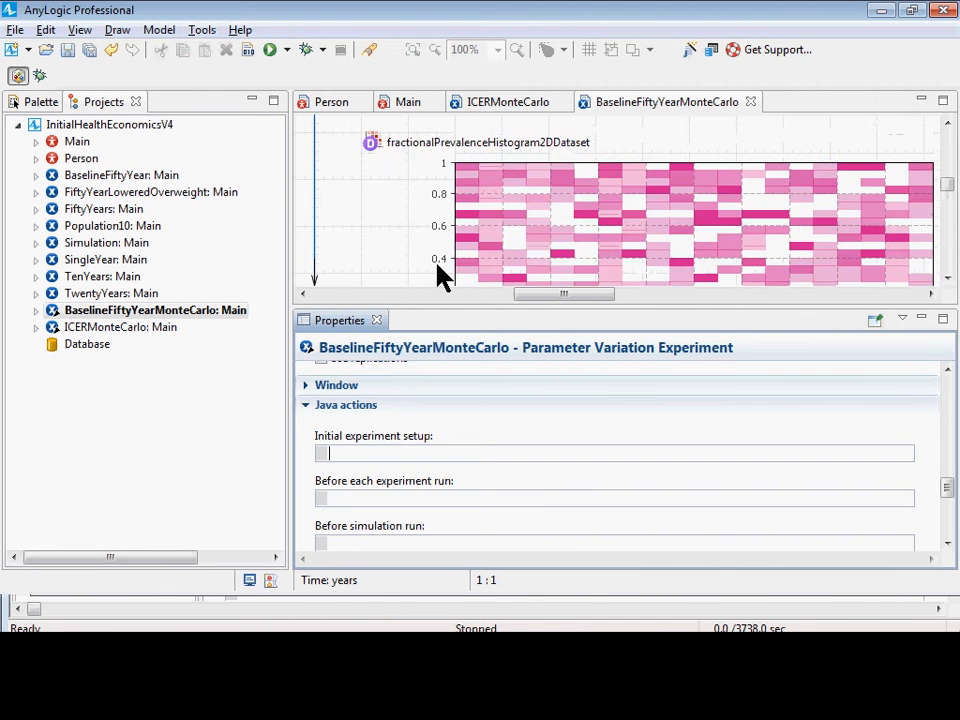
type("thi")
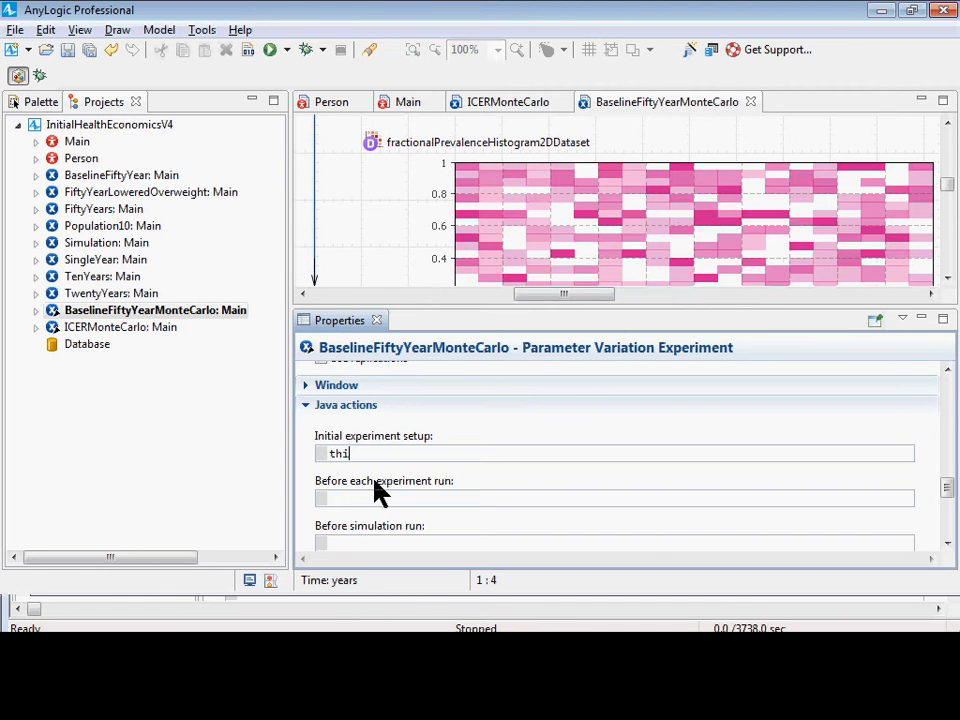
type("s.frq")
type("ctionalPrev")
key("ctrl+space")
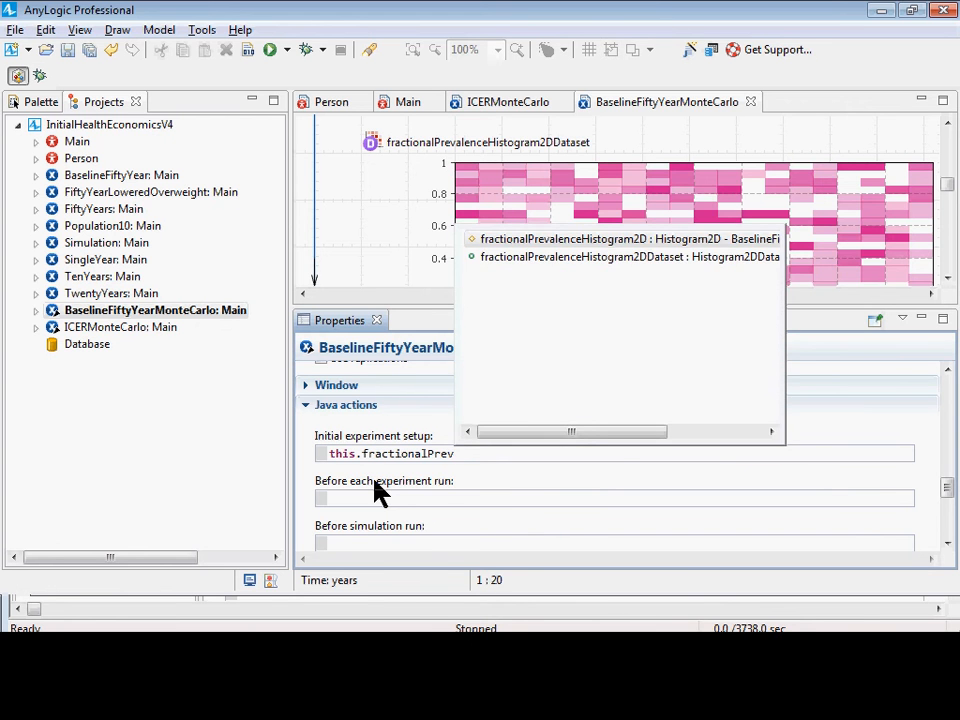
key("Down")
key("Return")
type(".rese")
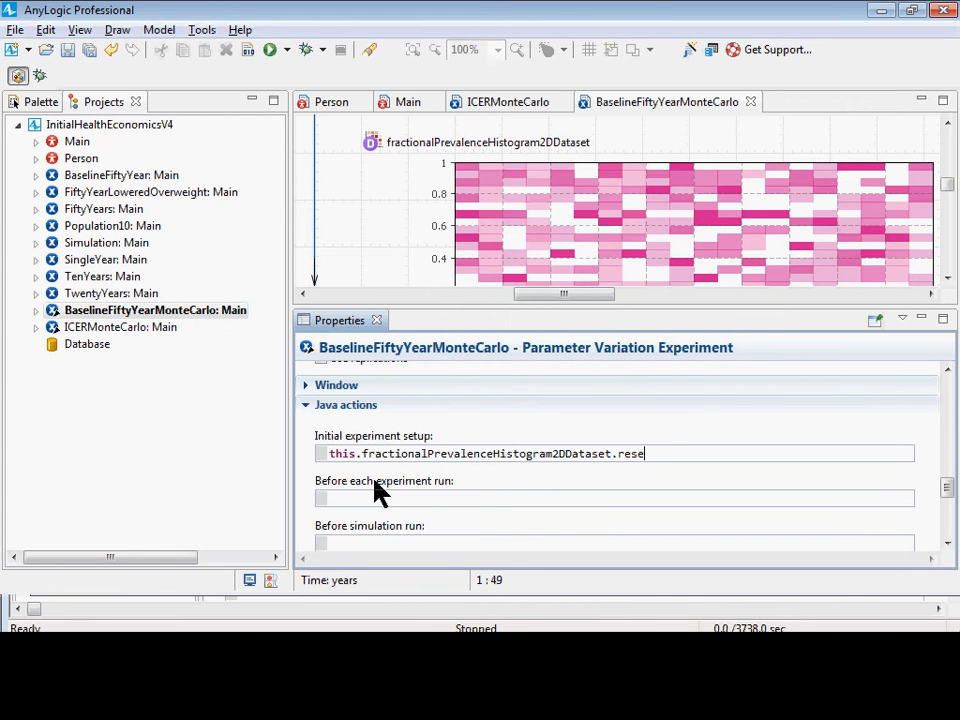
type("t();")
key("ctrl+a")
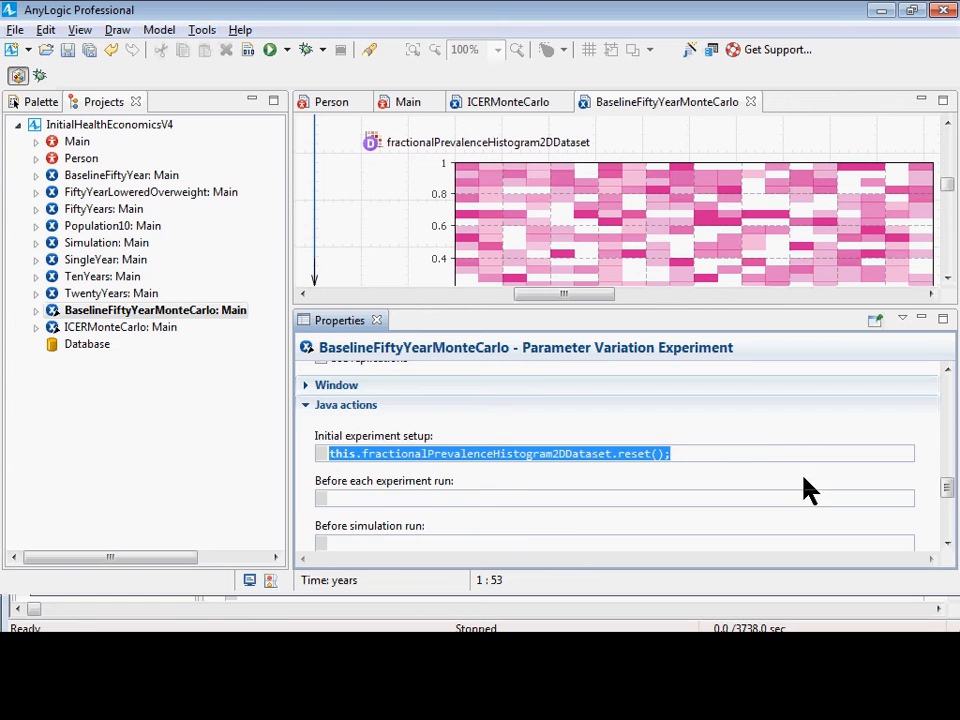
Review the experiment's After simulation run code and the dataset name and reset() call in the initial experiment setup.
scroll(754, 456, "down", 4)
left_click(732, 507)
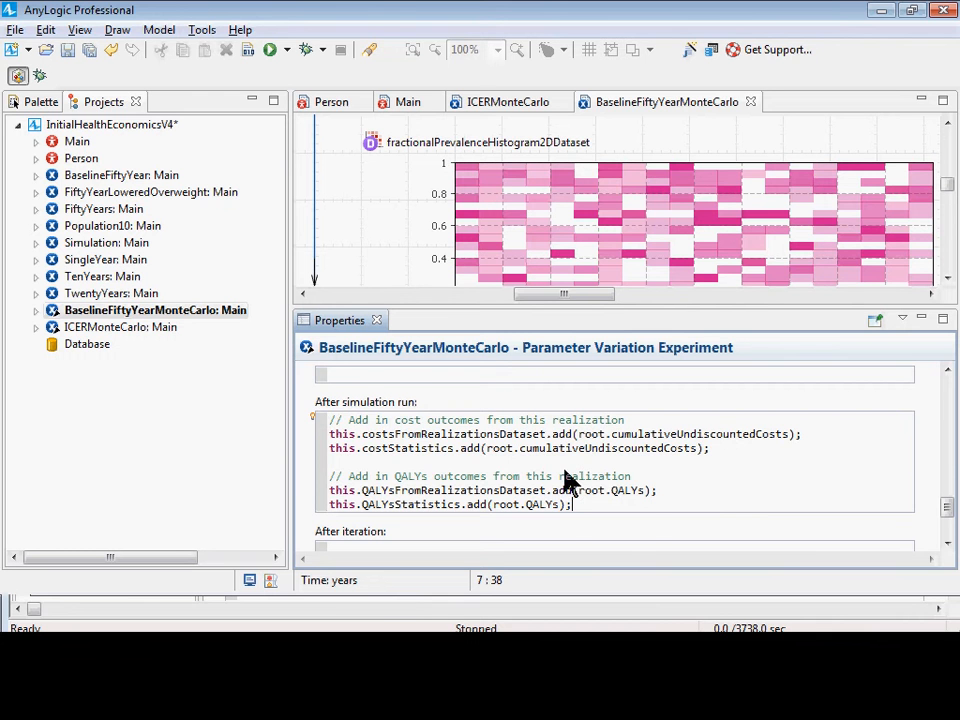
scroll(560, 540, "up", 5)
scroll(560, 545, "down", 5)
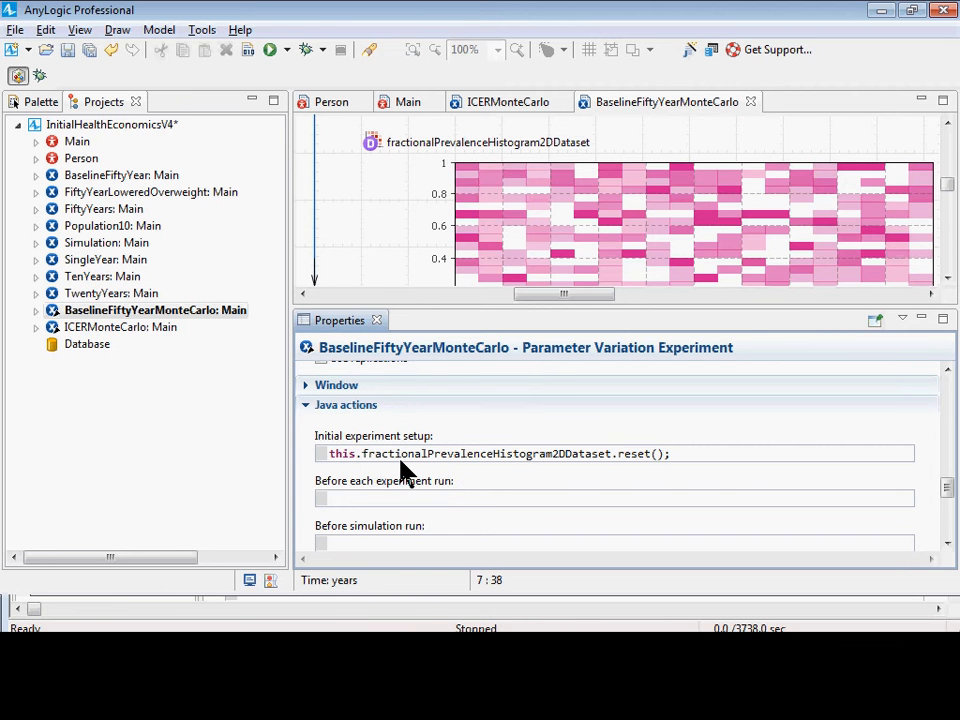
double_click(425, 455)
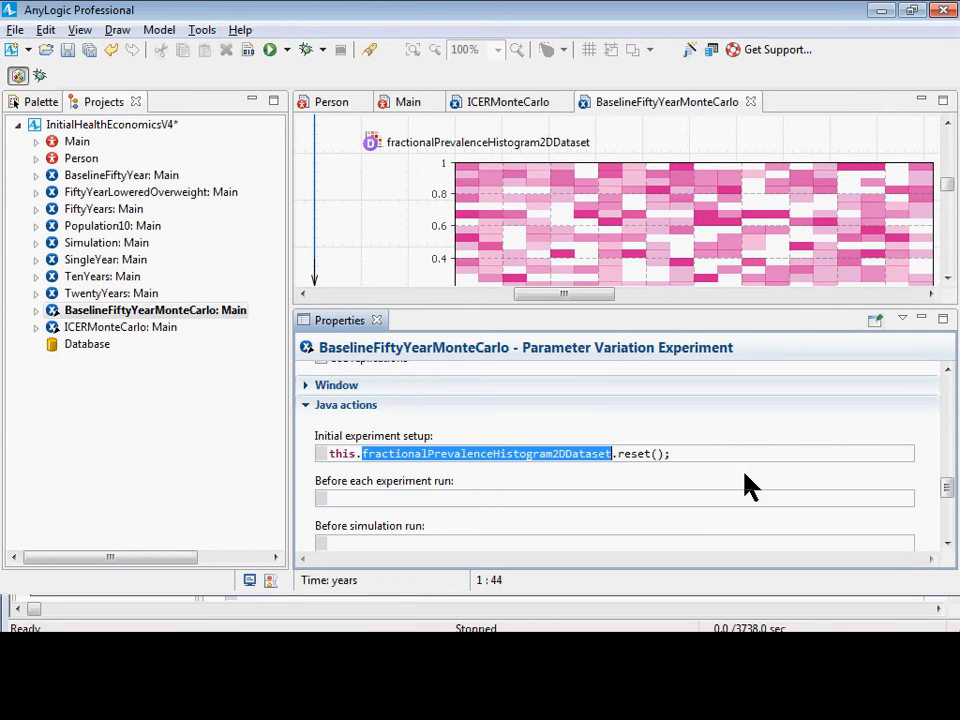
left_click_drag(670, 454, 618, 454)
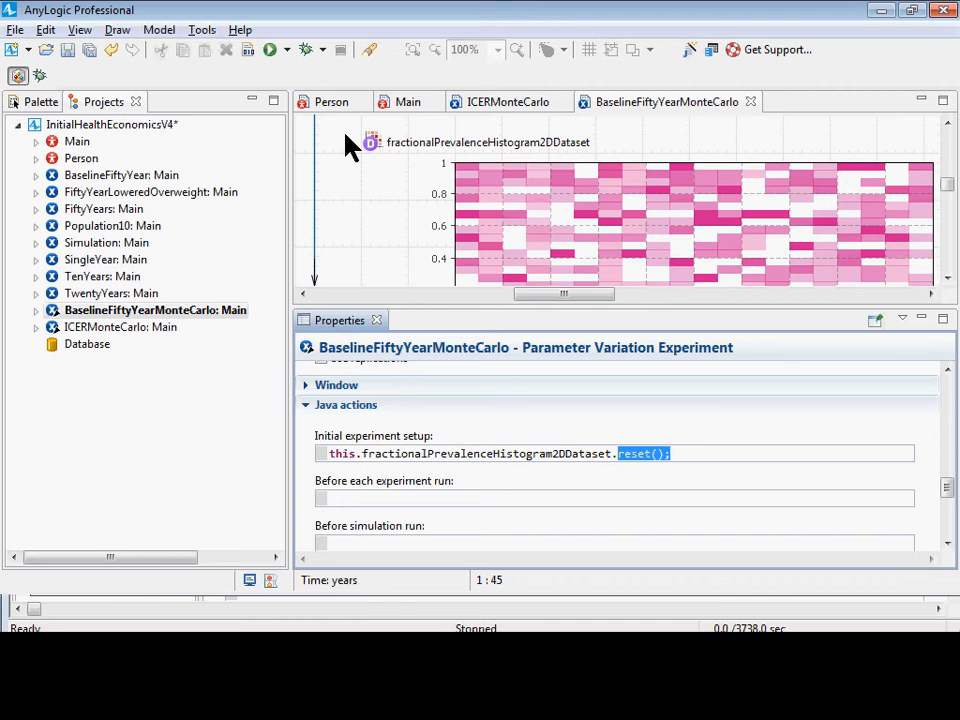
Add blank lines at the end of the experiment's After simulation run code, below the QALYs statements.
scroll(345, 133, "down", 1)
scroll(561, 435, "down", 5)
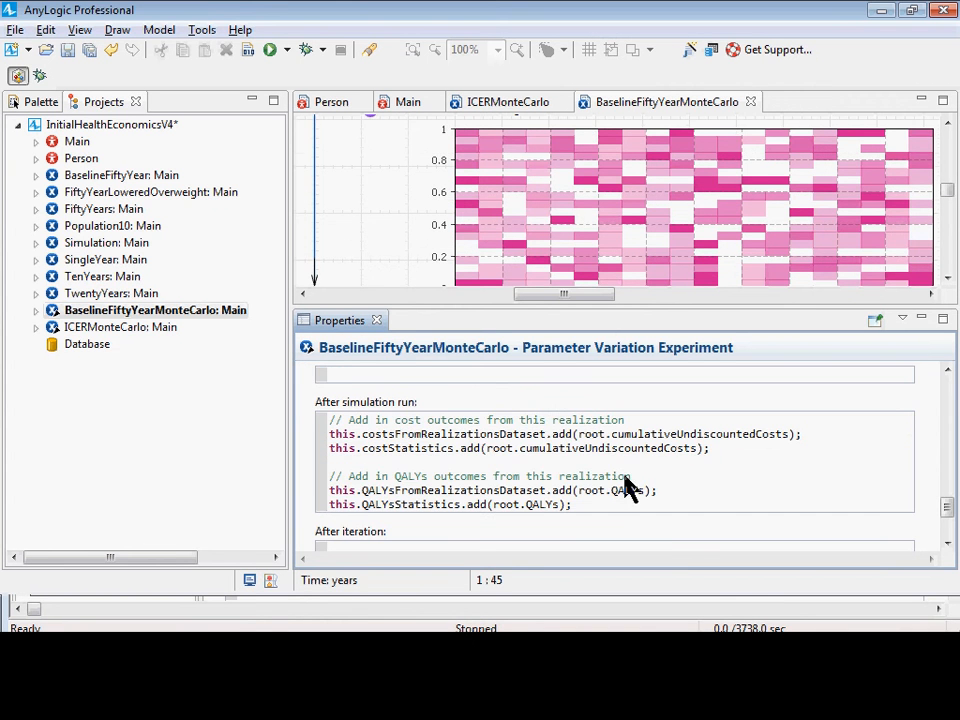
left_click(714, 510)
key("Return")
key("Return")
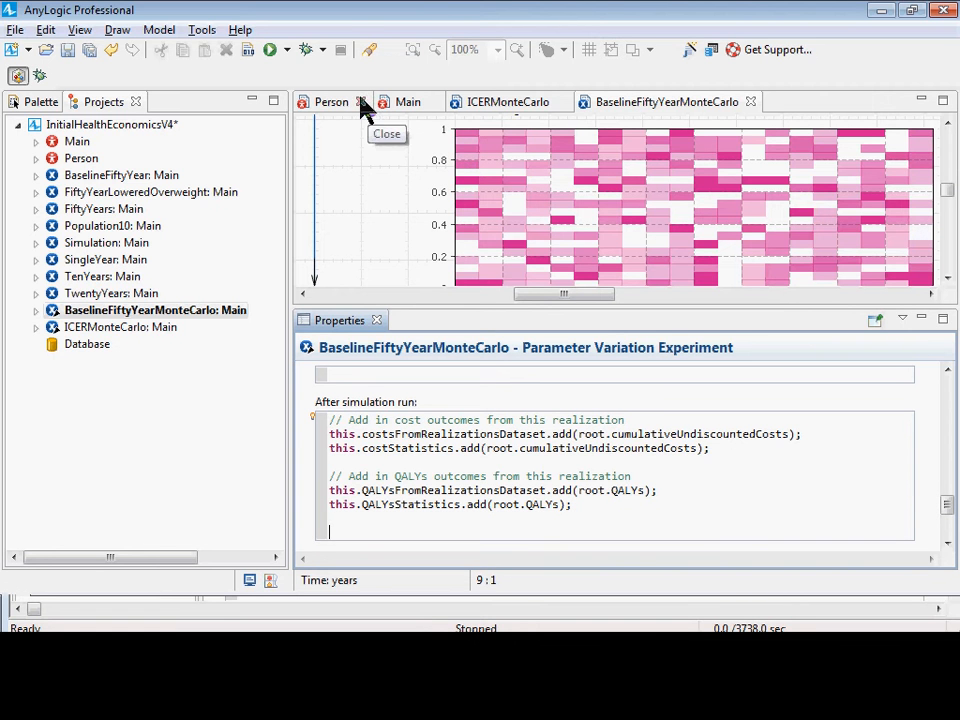
Open the Main agent type's diagram and look over its stocks, flows and parameters around the population.
left_click(408, 108)
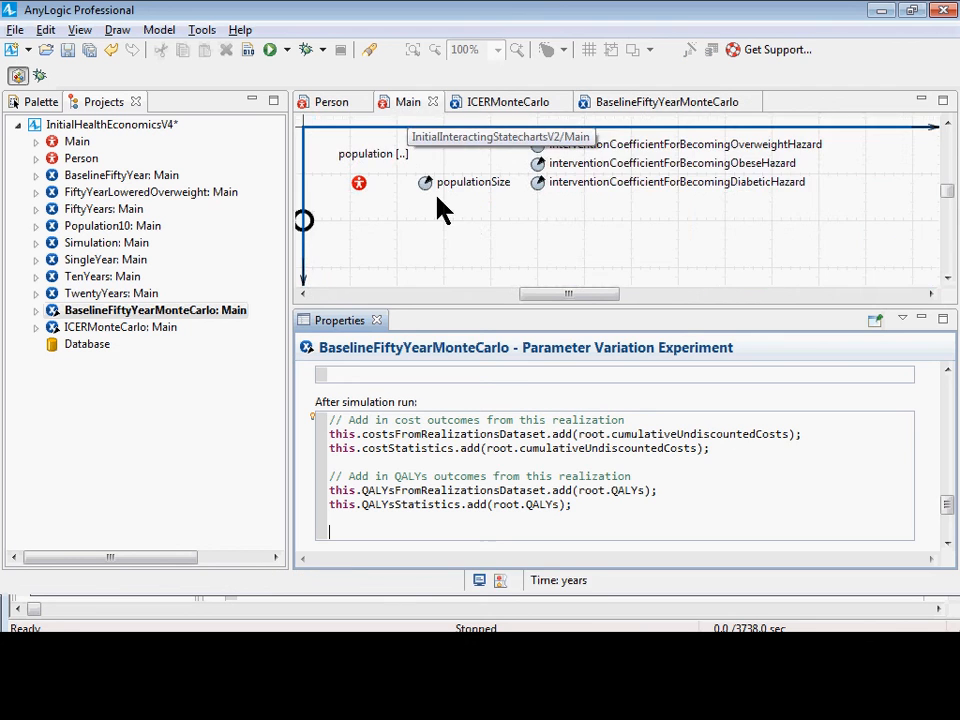
left_click_drag(443, 210, 441, 205)
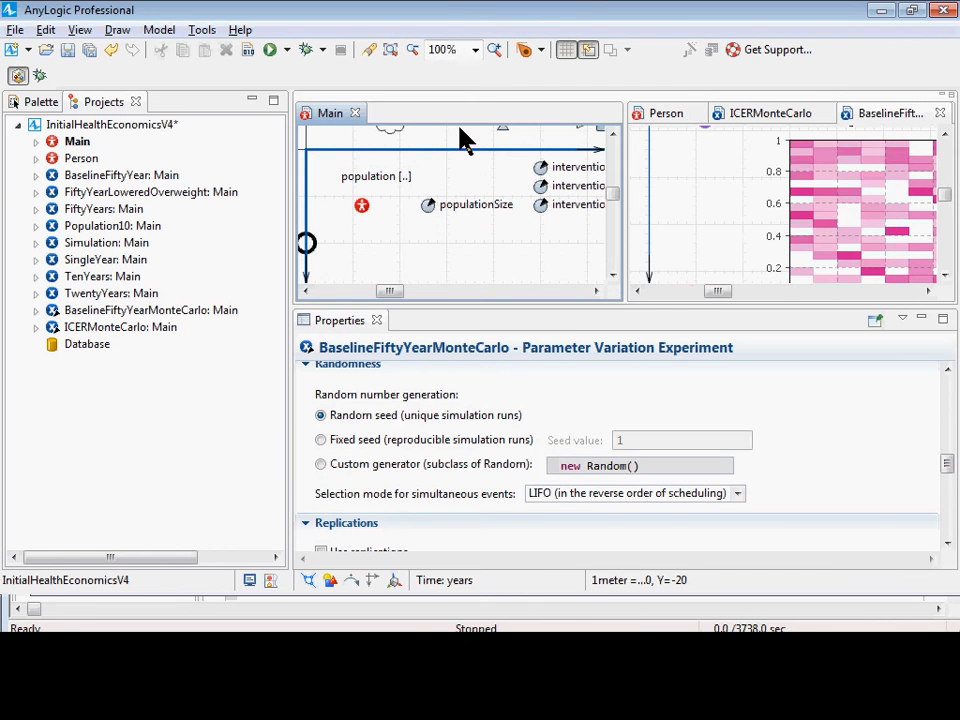
left_click(331, 111)
left_click_drag(722, 130, 572, 203)
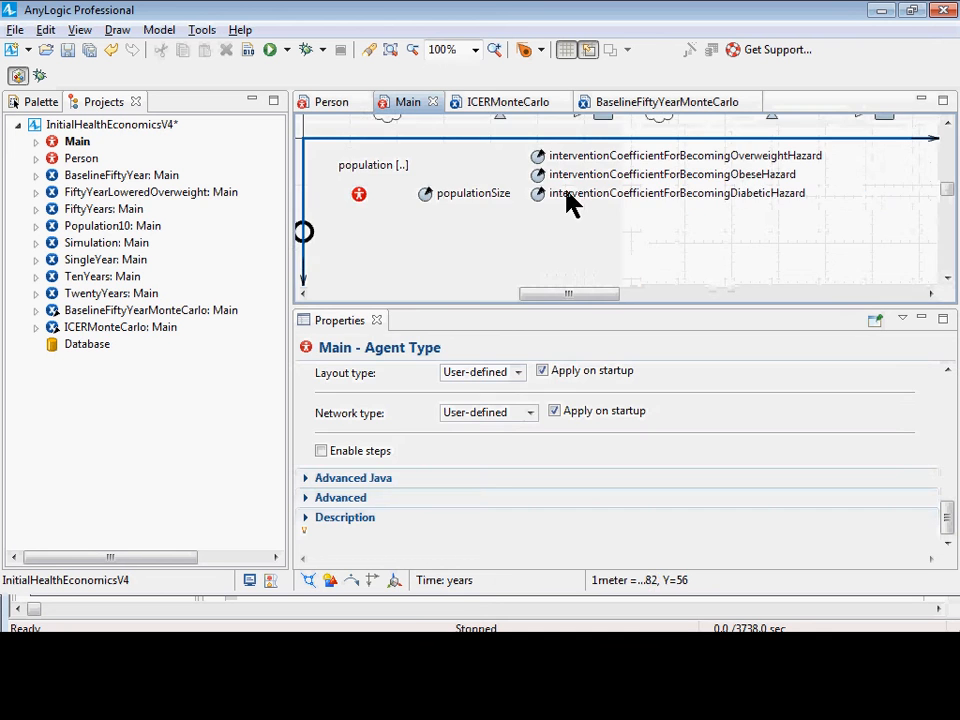
scroll(562, 180, "up", 3)
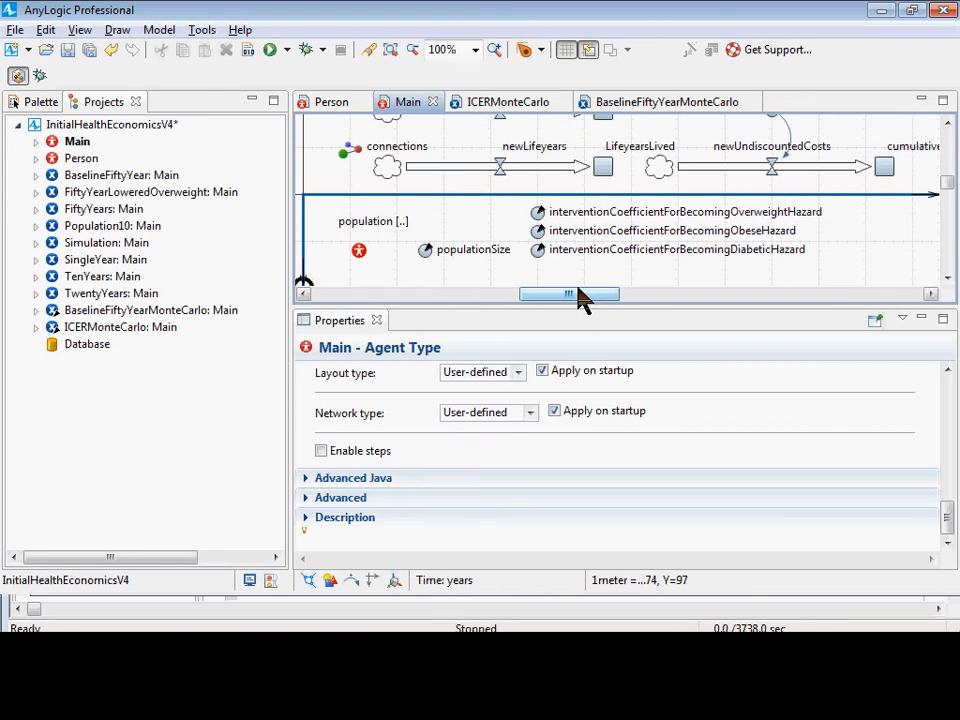
mouse_move(580, 298)
left_mouse_down()
mouse_move(520, 300)
mouse_move(578, 300)
left_mouse_up()
scroll(597, 230, "up", 1)
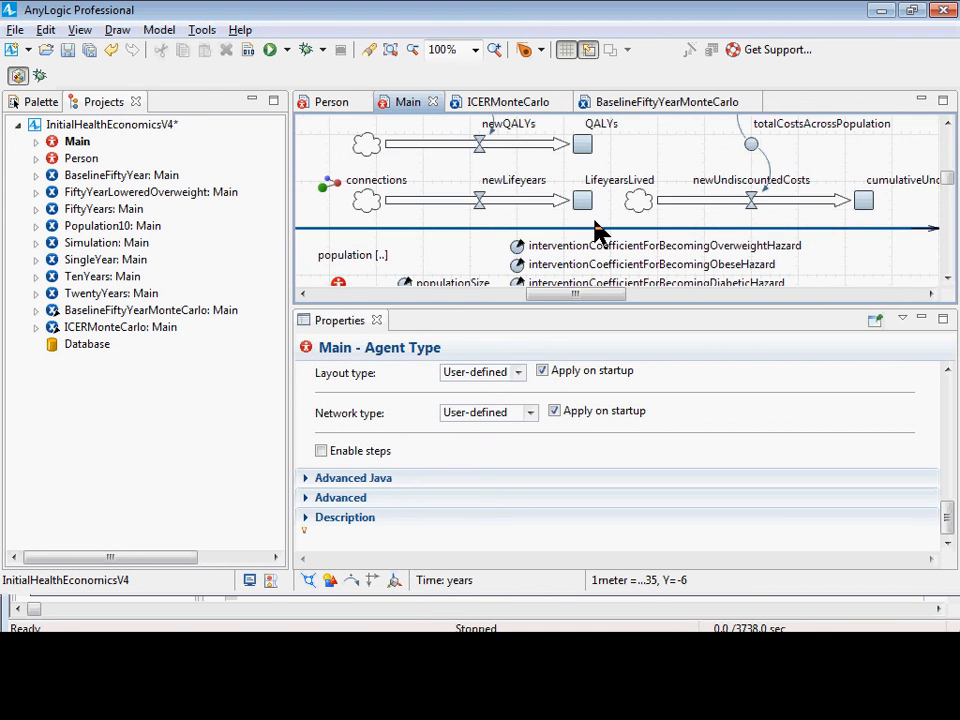
scroll(580, 205, "up", 2)
scroll(566, 186, "down", 1)
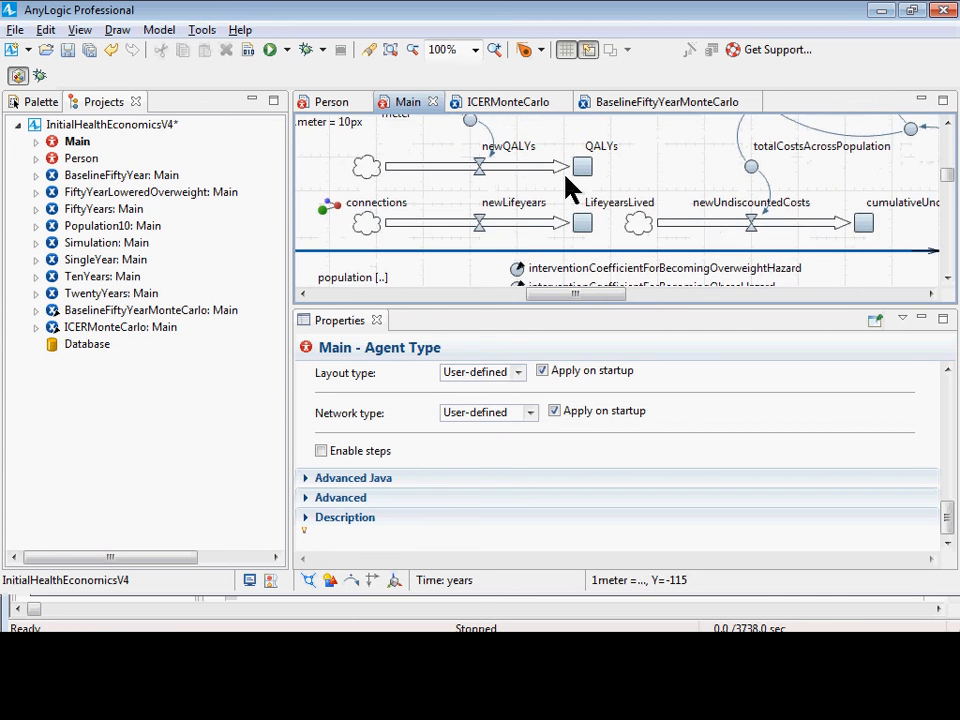
scroll(572, 195, "down", 2)
scroll(570, 230, "up", 1)
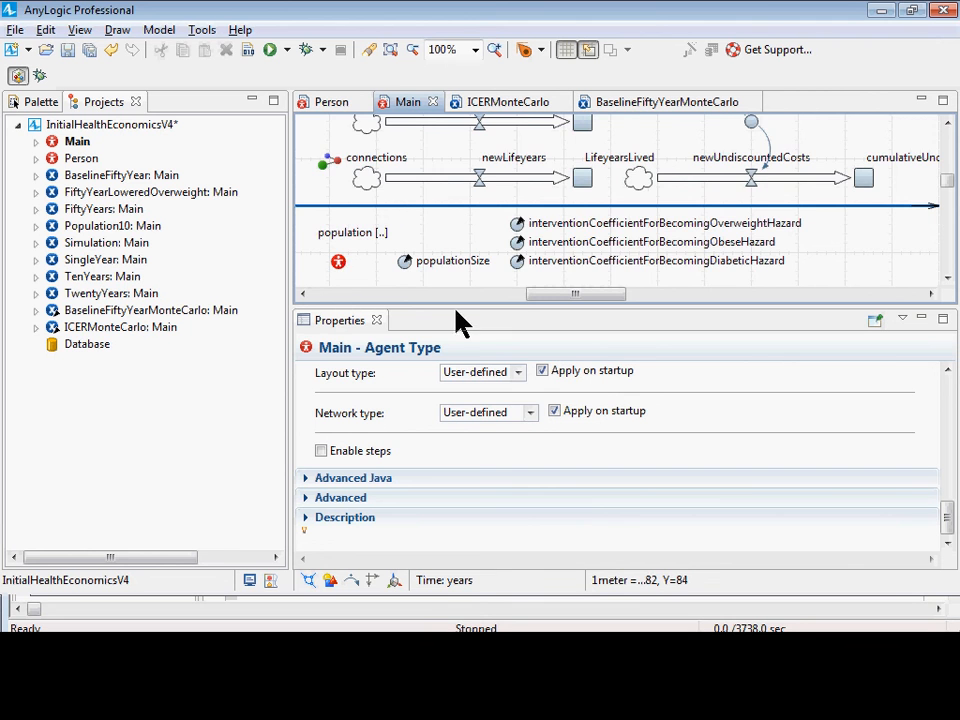
left_click_drag(558, 295, 514, 295)
scroll(512, 278, "down", 1)
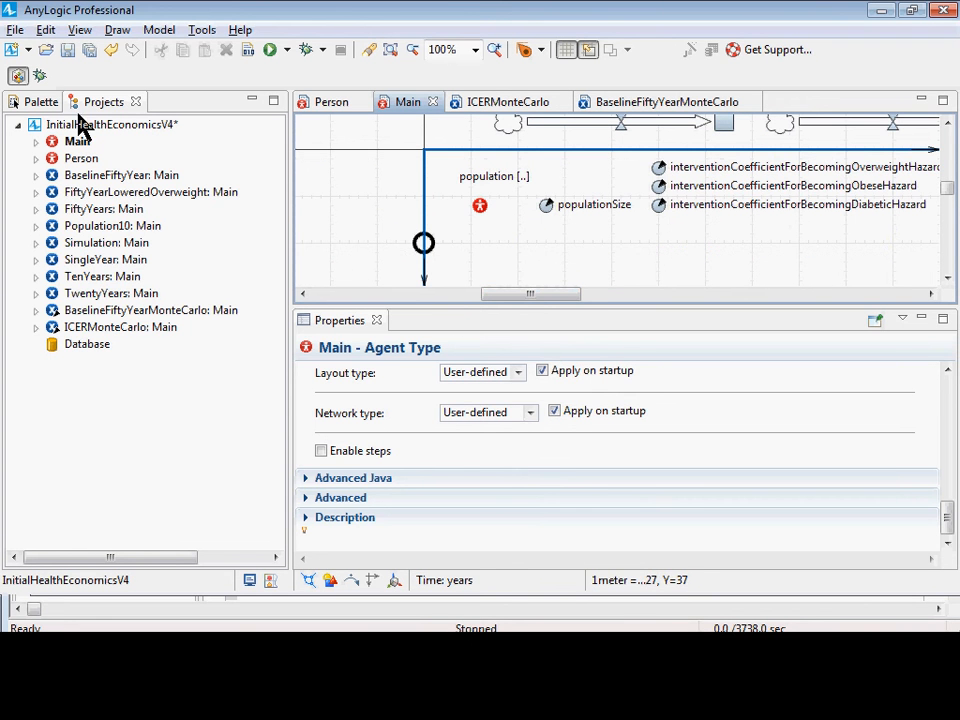
Add a data set below the population in Main and name it fractionalPrevalenceOfDiabetesDiabetes.
left_click(38, 106)
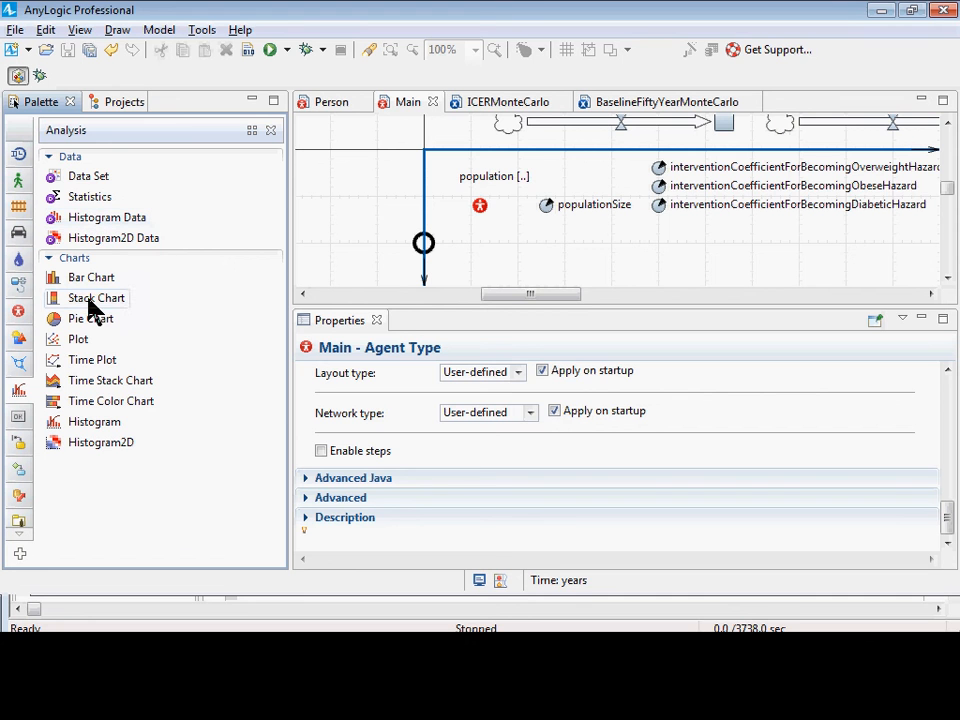
left_click_drag(60, 178, 483, 240)
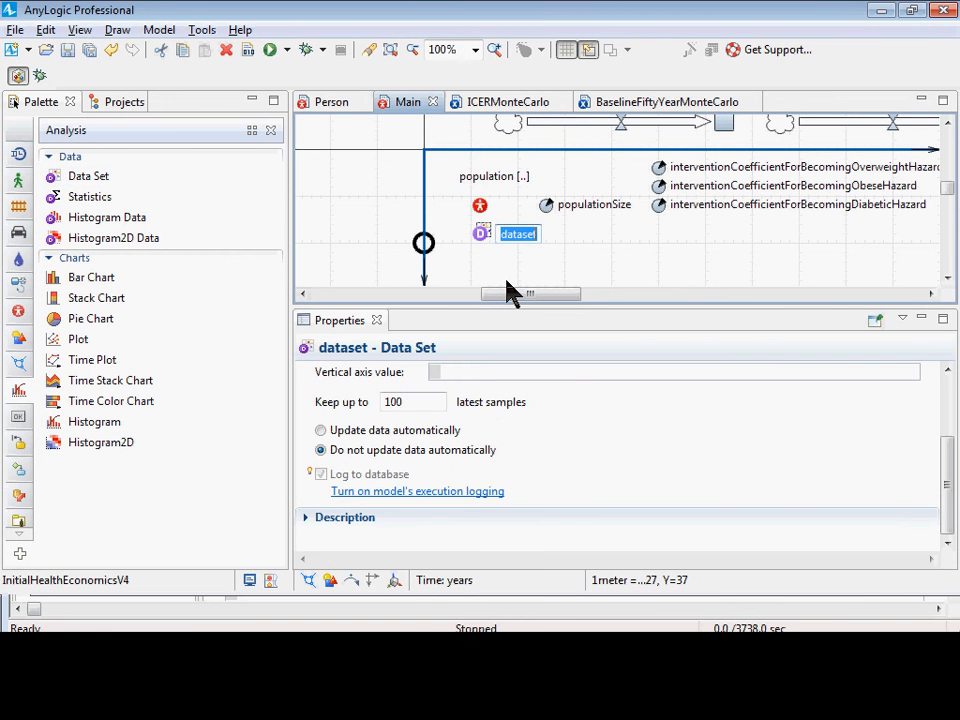
type("fractionalP")
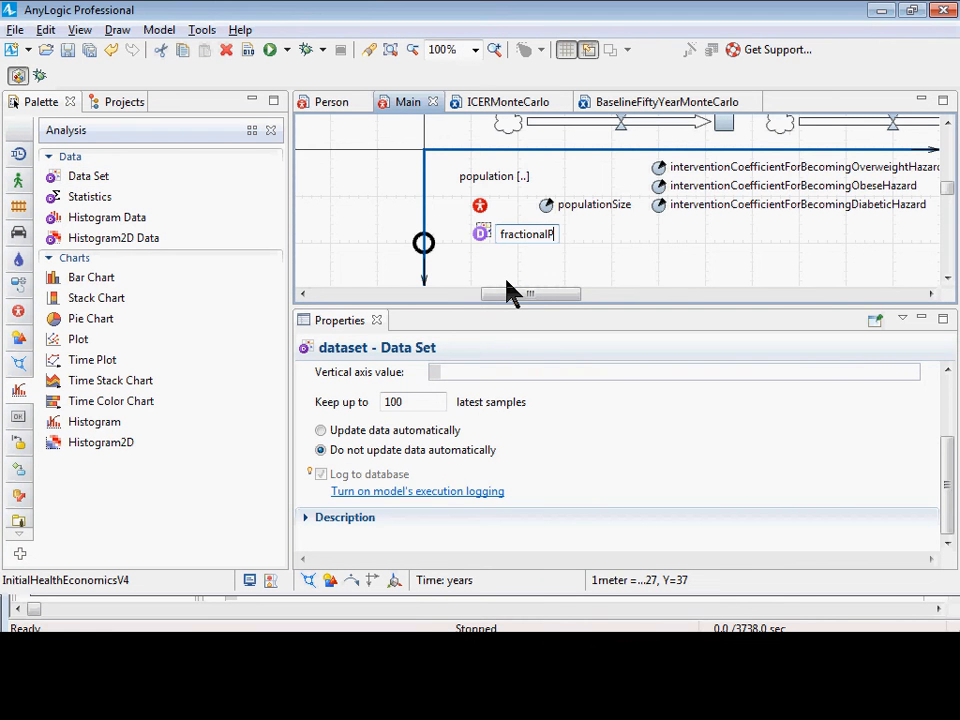
type("revalenceData")
key("BackSpace")
key("BackSpace")
key("BackSpace")
key("BackSpace")
key("Return")
type("O")
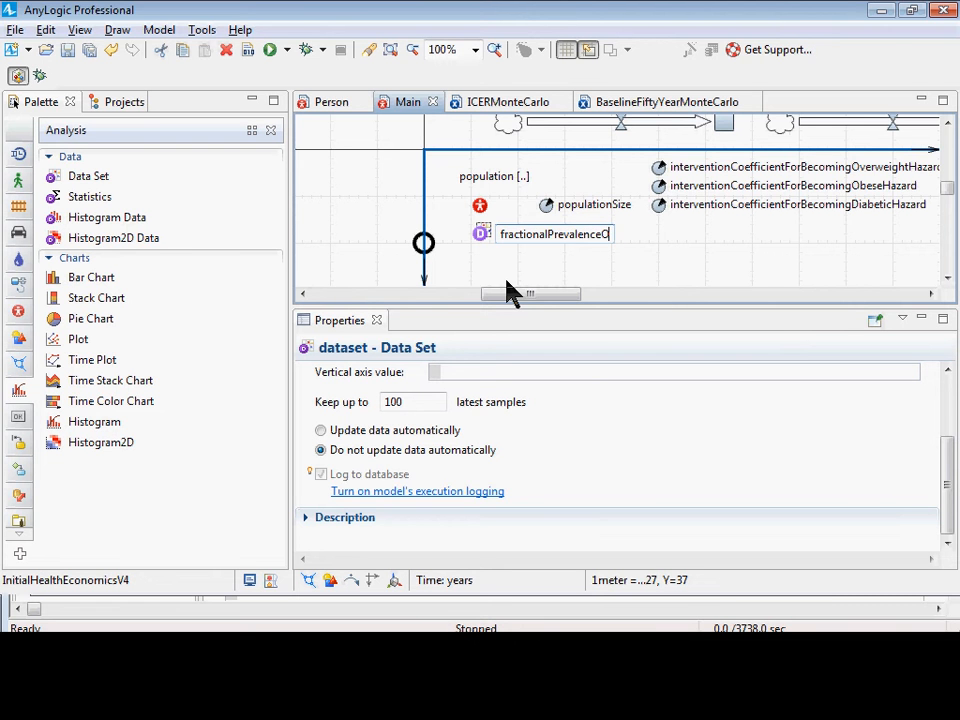
type("fDiabetesDiabetesDiabete")
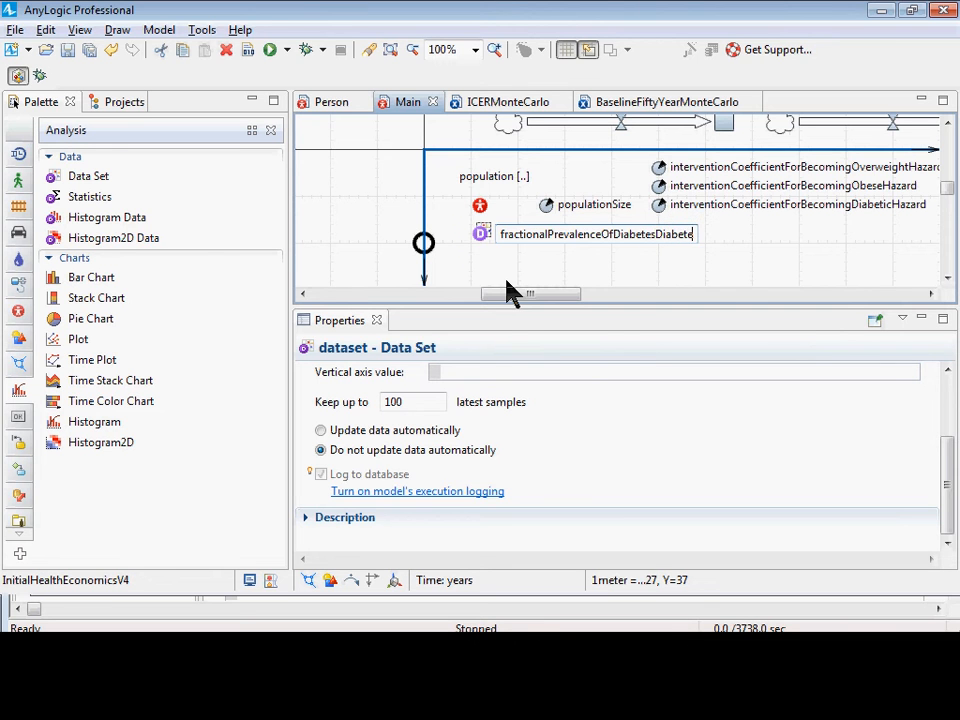
key("Return")
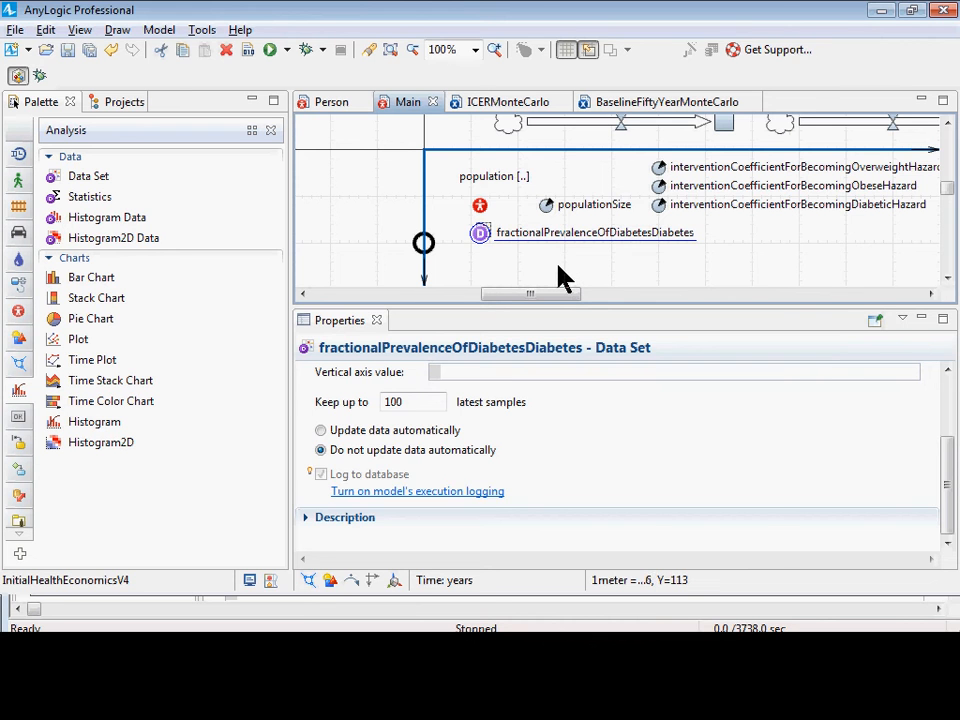
Rename the new data set as fractionalPrevalenceOfDiabetesDataset and save the model.
scroll(521, 386, "up", 3)
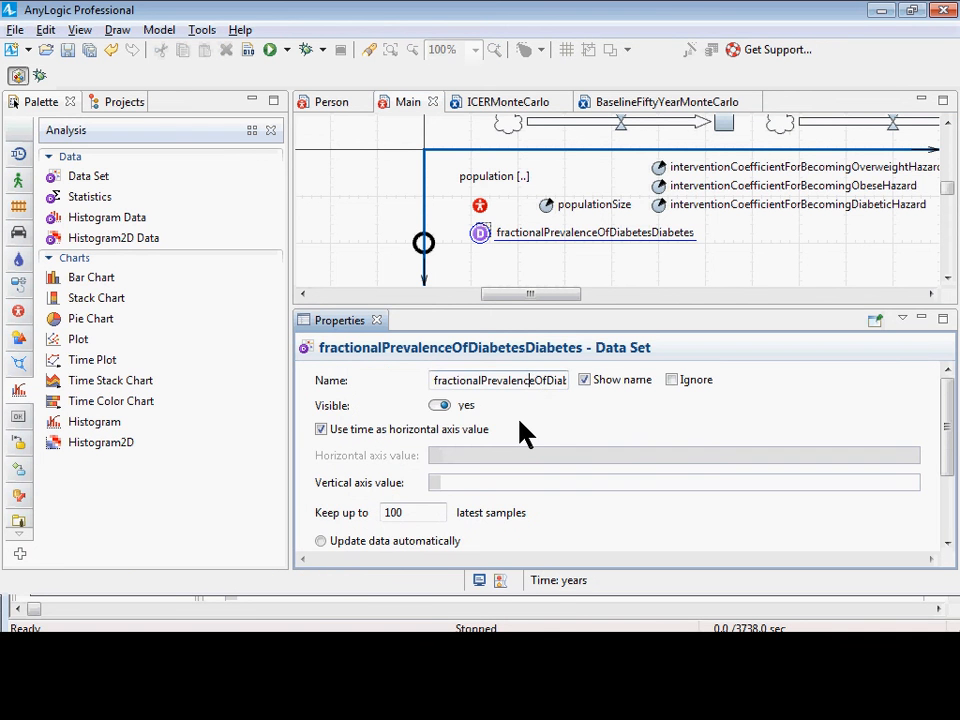
key("End")
key("shift+Left")
key("shift+Left")
key("shift+Left")
key("shift+Left")
key("shift+Left")
key("shift+Left")
key("shift+Left")
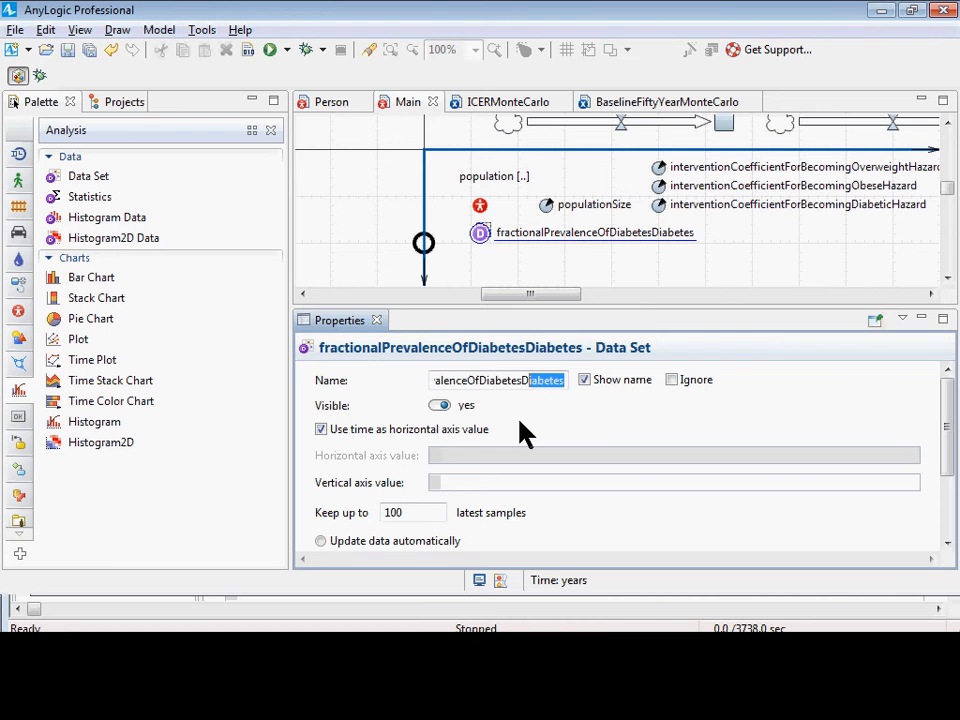
type("at")
key("Tab")
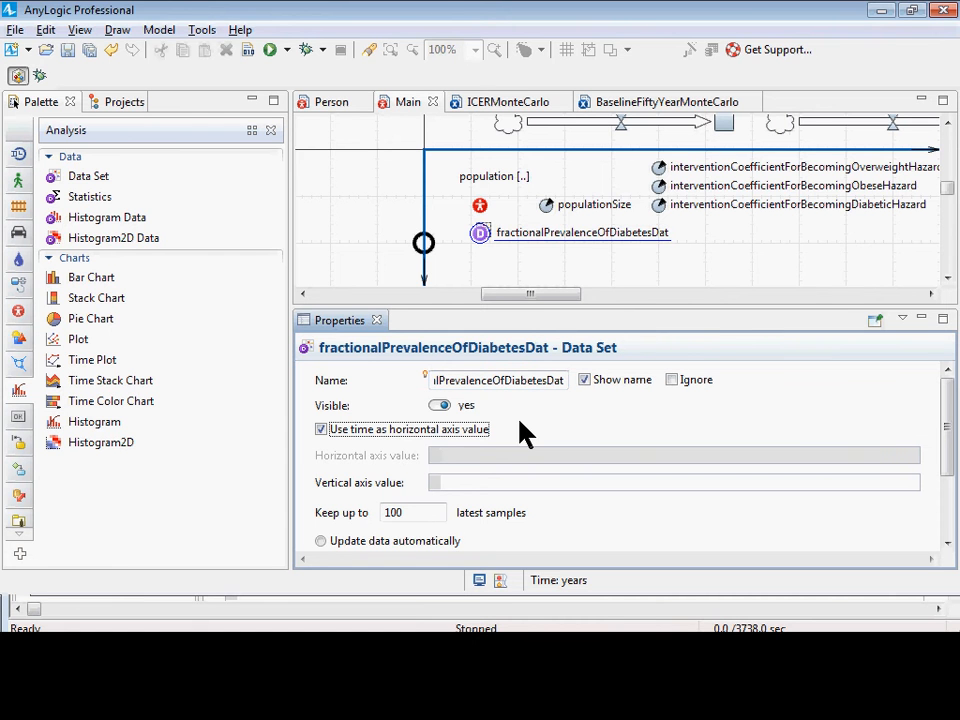
left_click(533, 382)
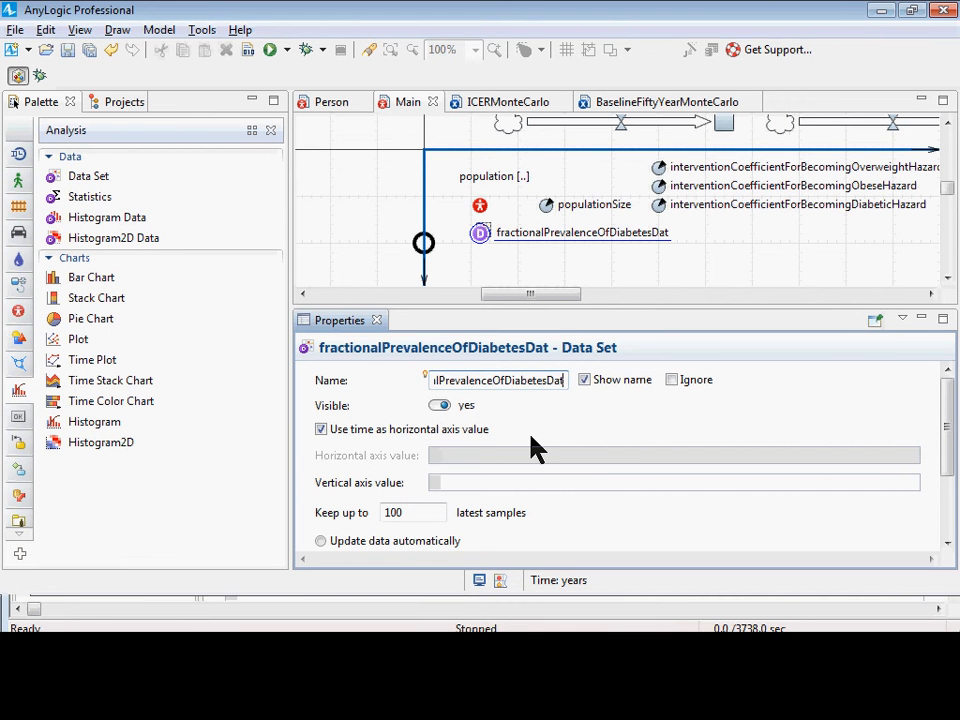
type("aset")
key("ctrl+s")
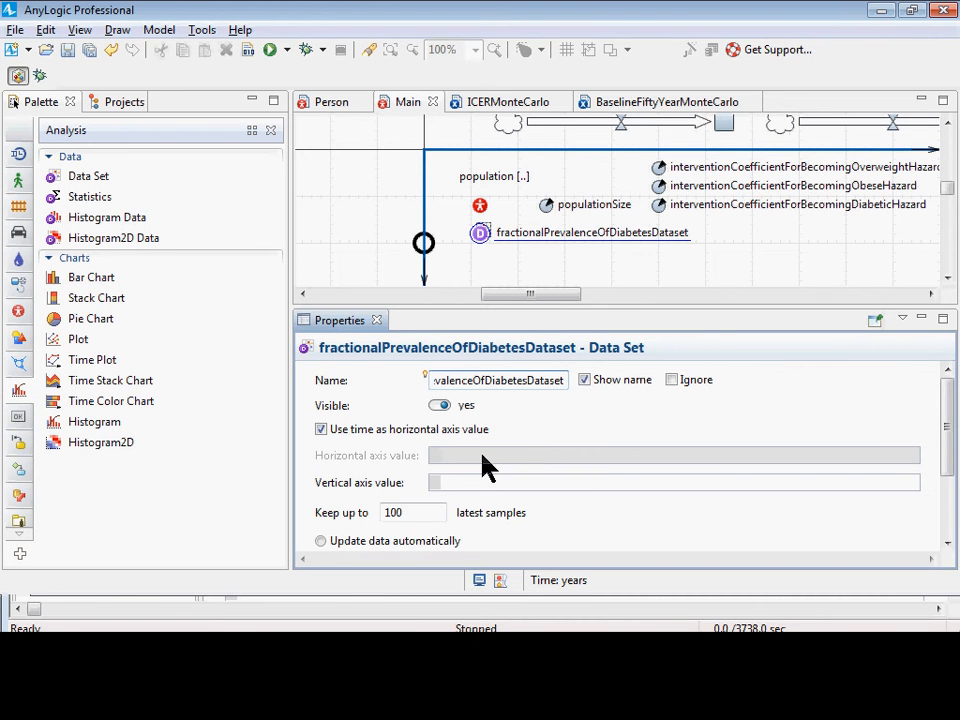
Set fractionalPrevalenceOfDiabetesDataset to update its data automatically.
left_click(484, 235)
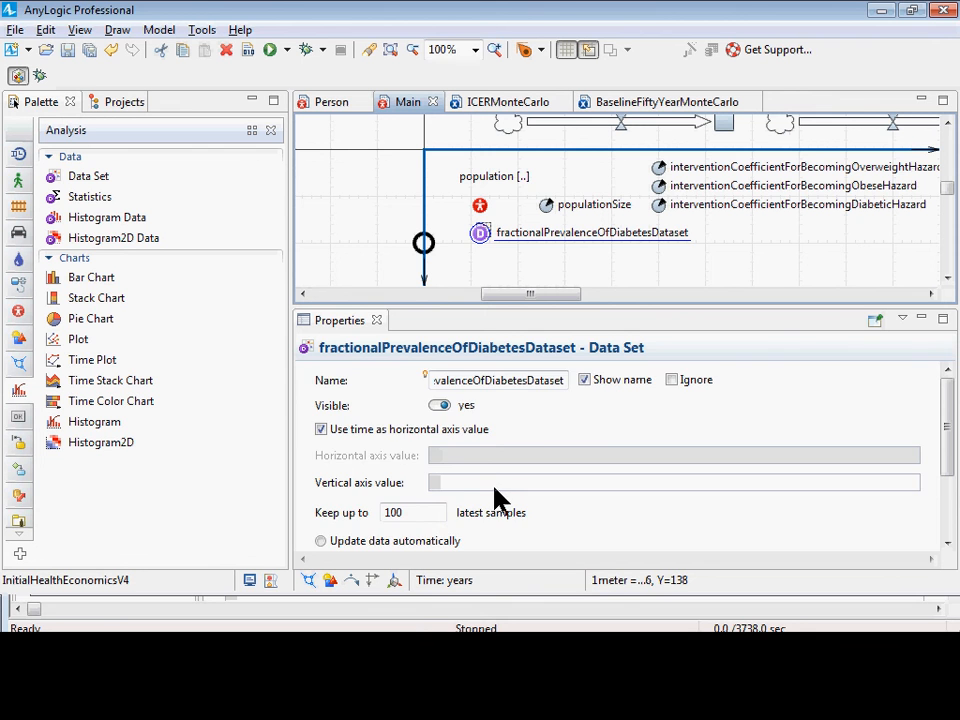
scroll(497, 497, "down", 3)
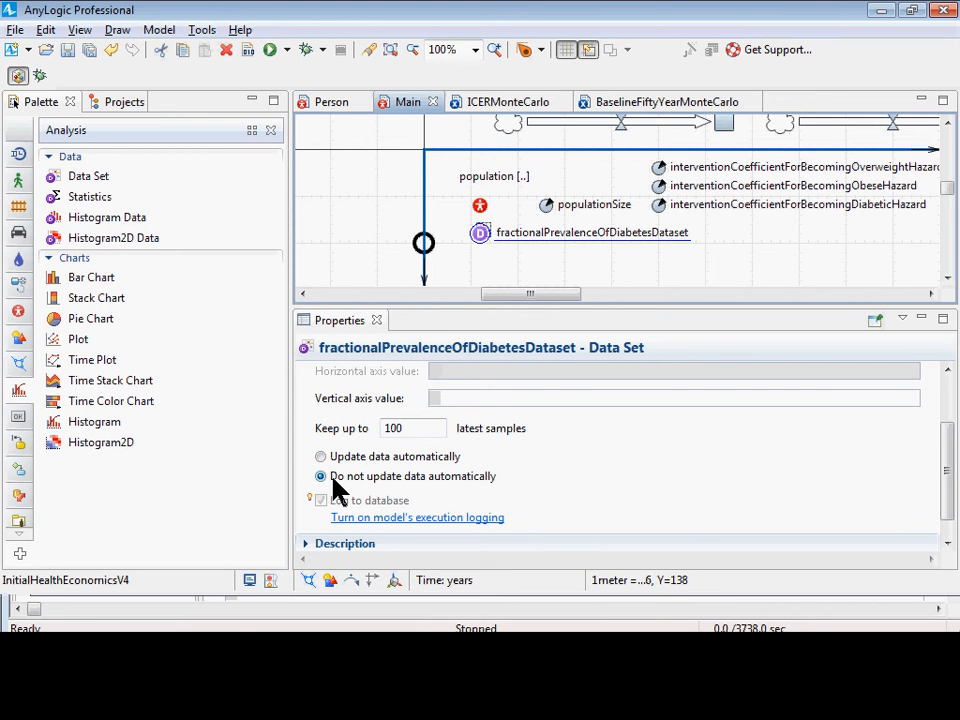
scroll(349, 499, "down", 1)
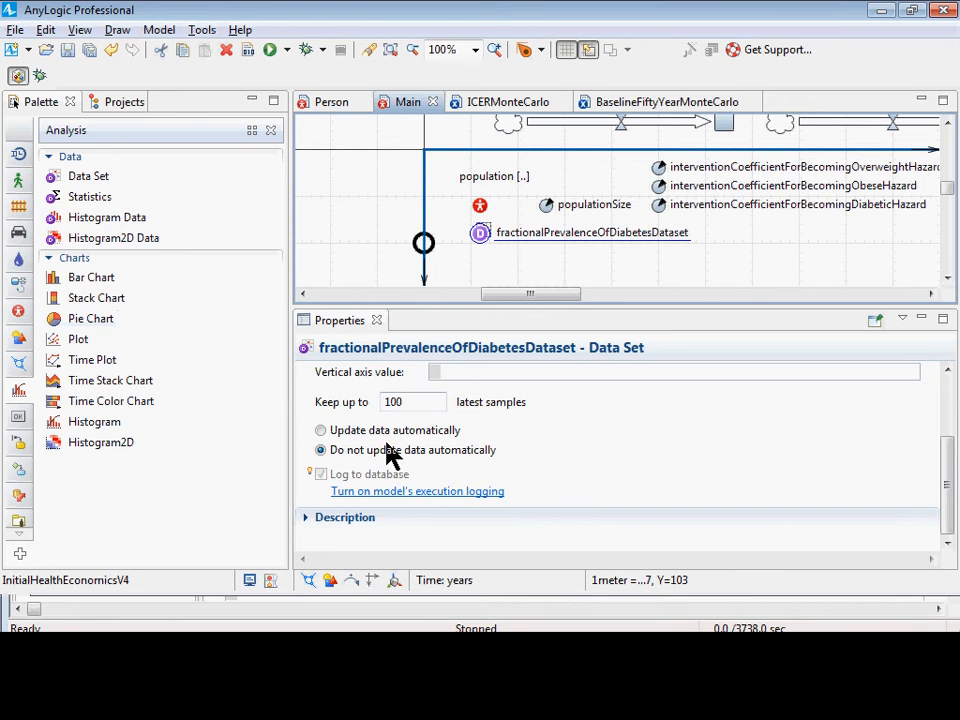
scroll(398, 458, "up", 1)
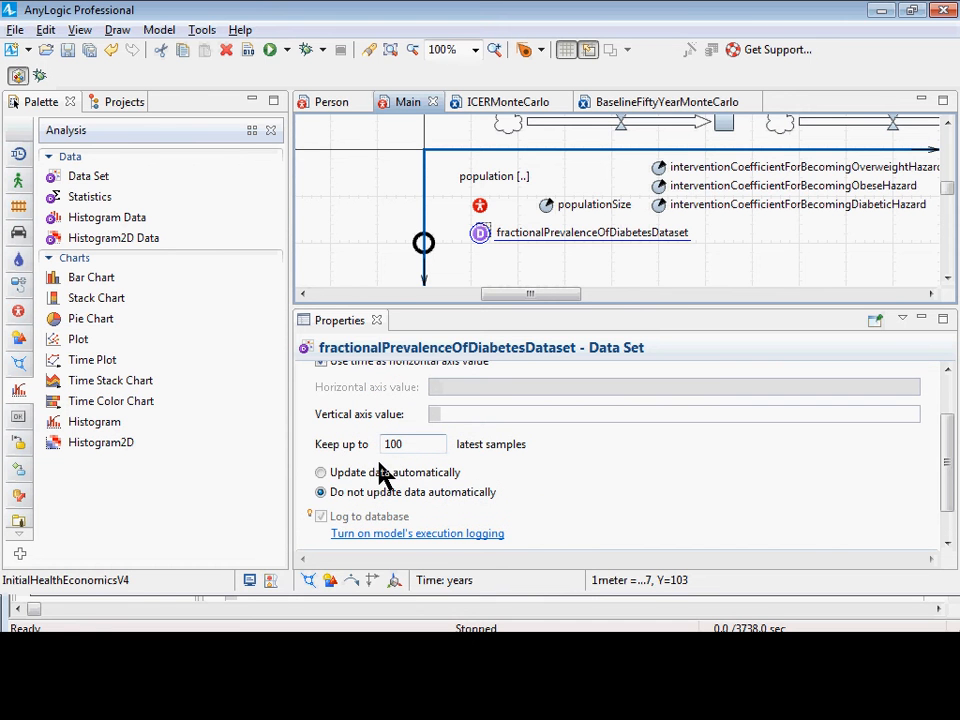
left_click(333, 474)
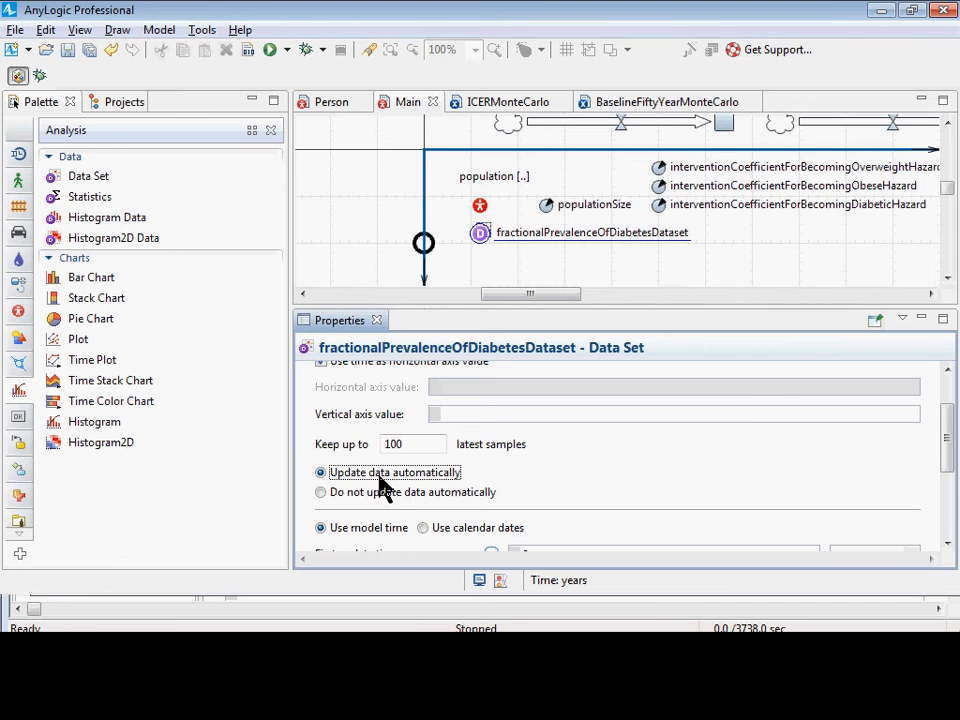
Enter this.population.fractionalPrevalenceOfDiabetes() as the data set's vertical axis value and save the model.
scroll(420, 475, "up", 1)
left_click(456, 455)
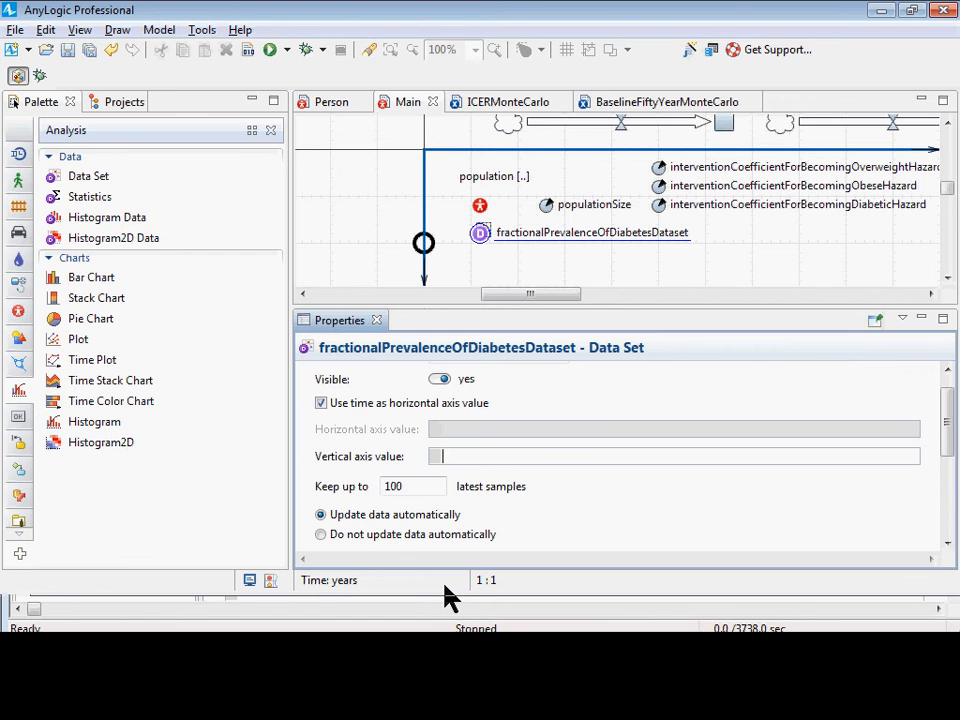
type("this.pop")
key("ctrl+space")
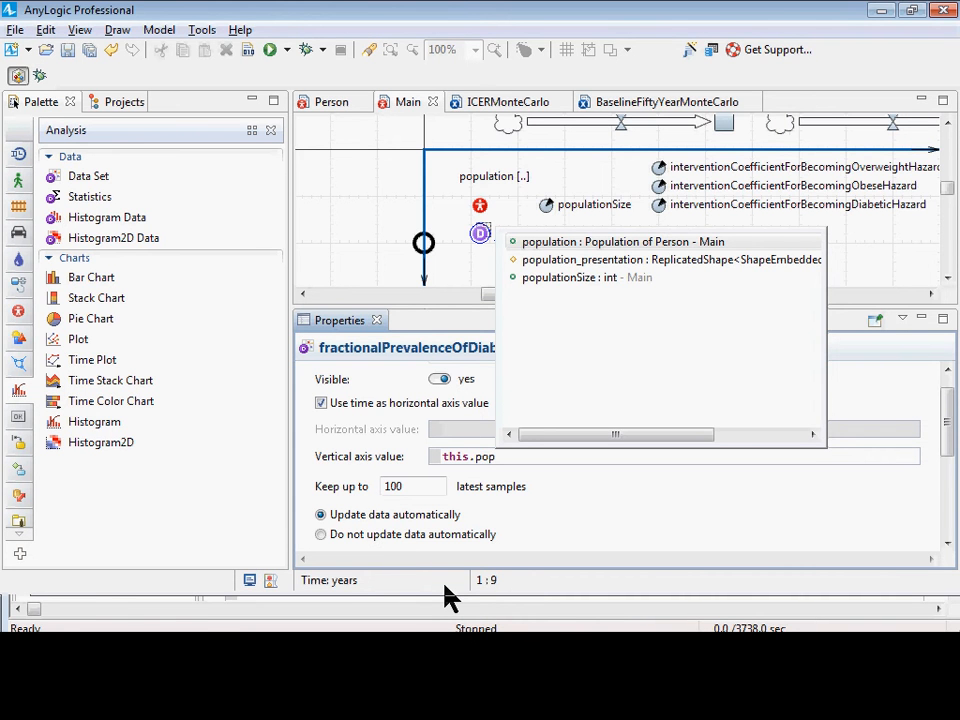
key("Return")
type(".fr")
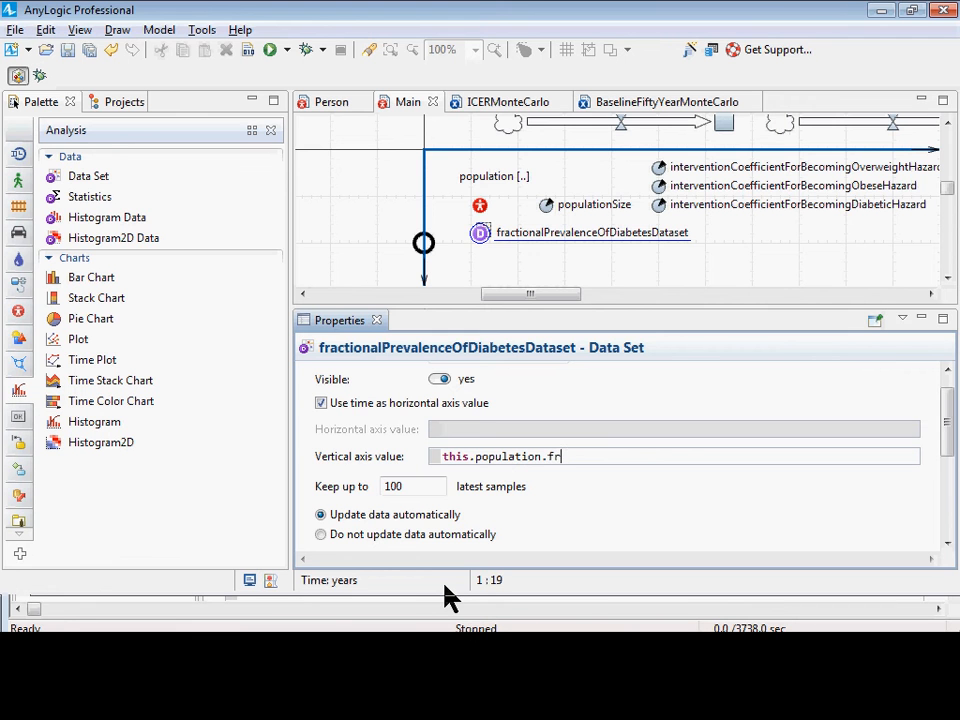
key("ctrl+space")
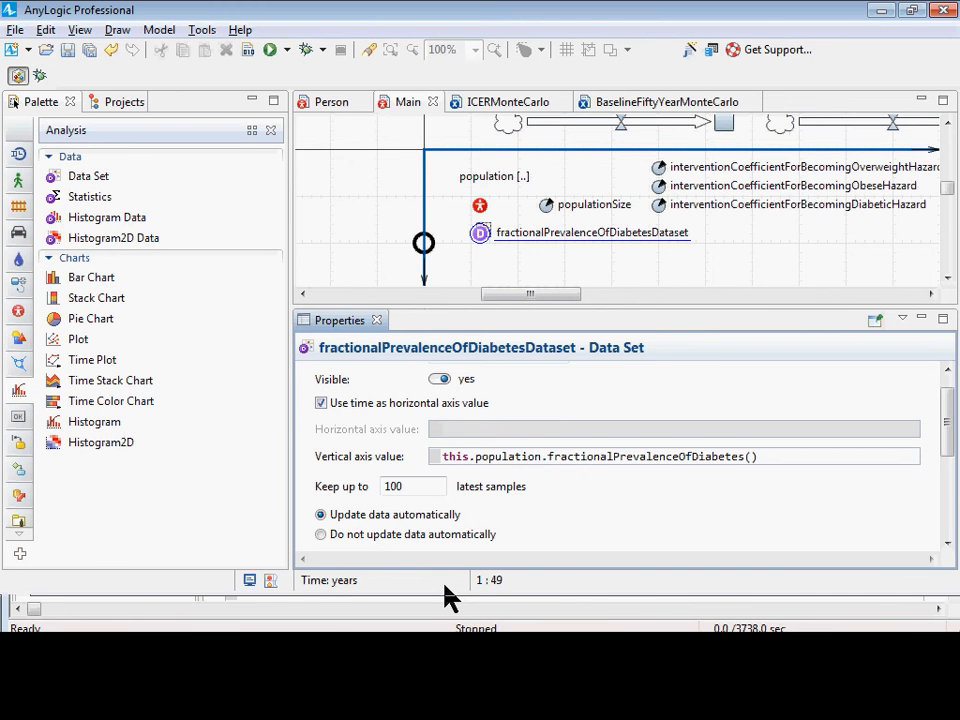
key("ctrl+s")
Review the data set's vertical axis expression, automatic update option, first update time and recurrence time.
left_click_drag(400, 318, 398, 297)
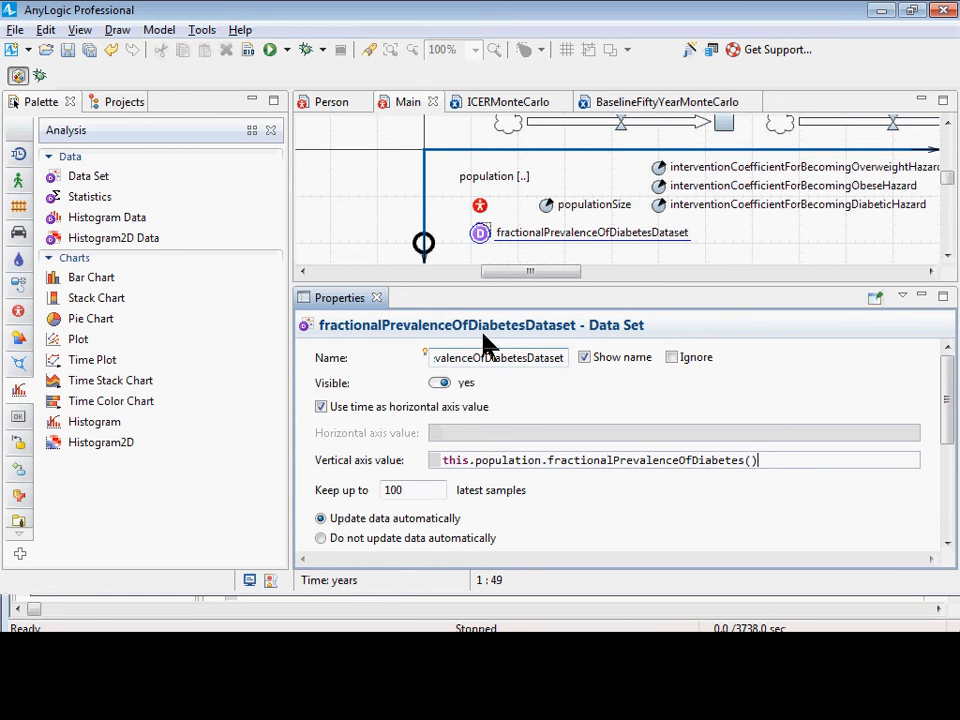
scroll(471, 454, "down", 2)
scroll(467, 450, "up", 1)
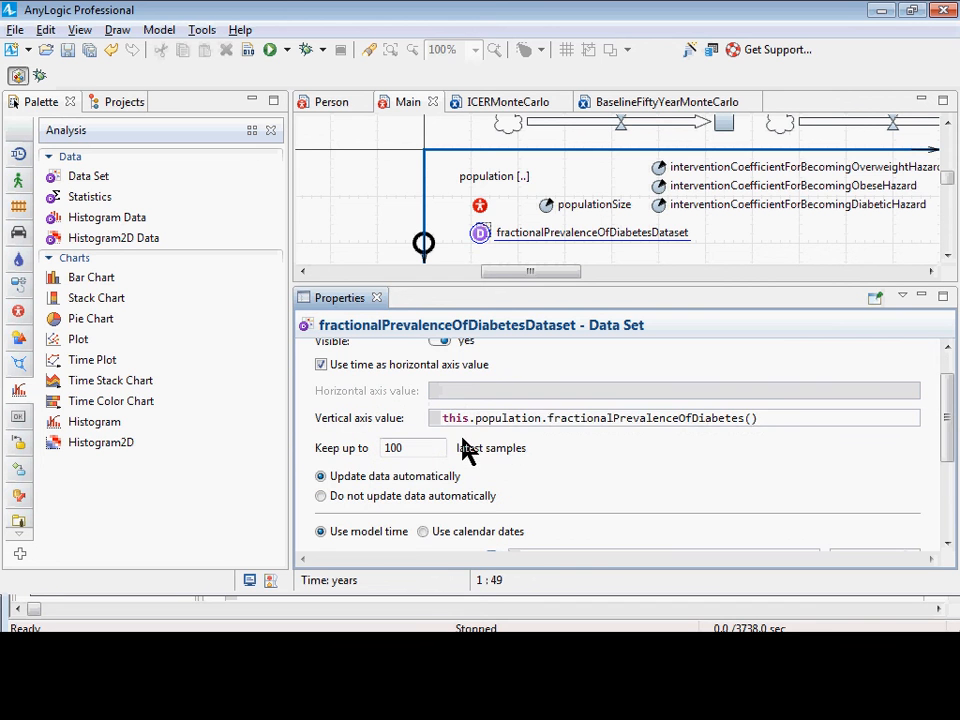
left_click_drag(451, 416, 840, 400)
left_click(781, 428)
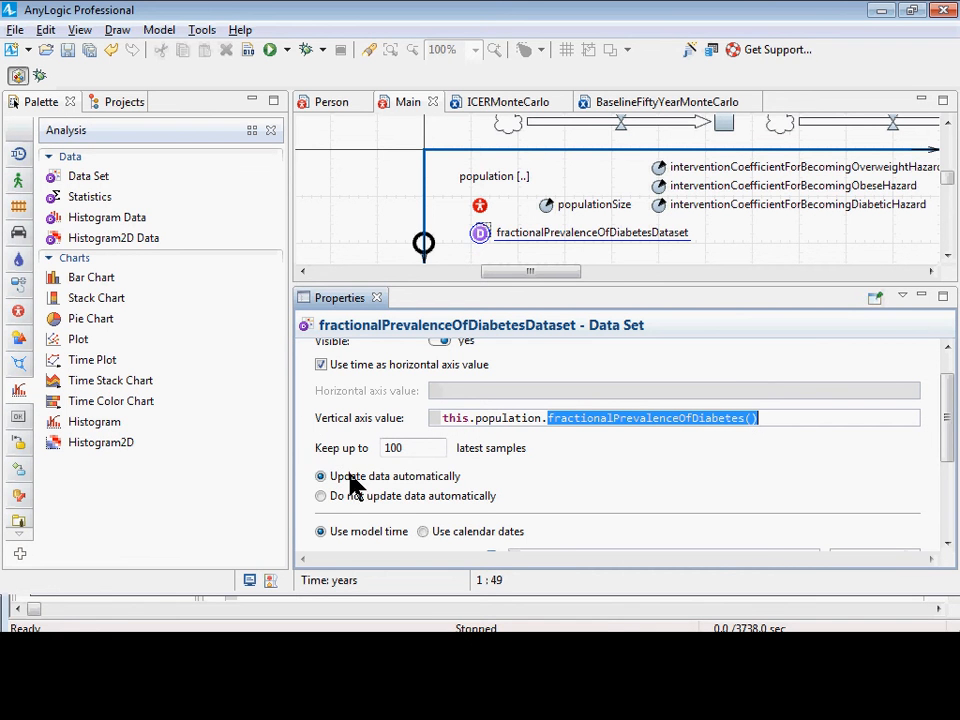
scroll(440, 515, "down", 3)
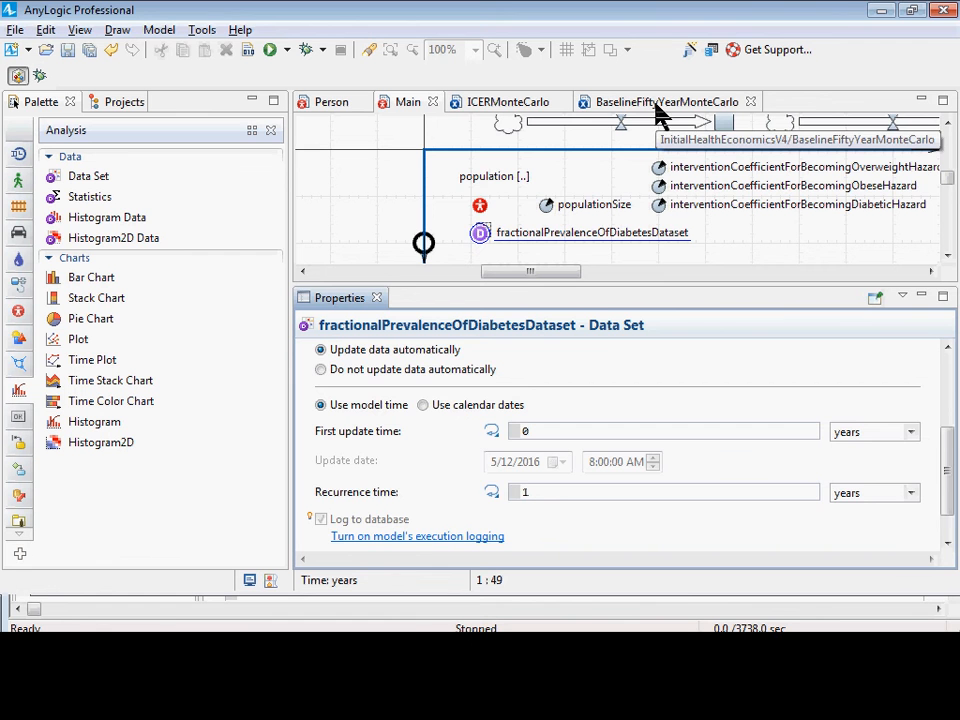
scroll(600, 489, "down", 2)
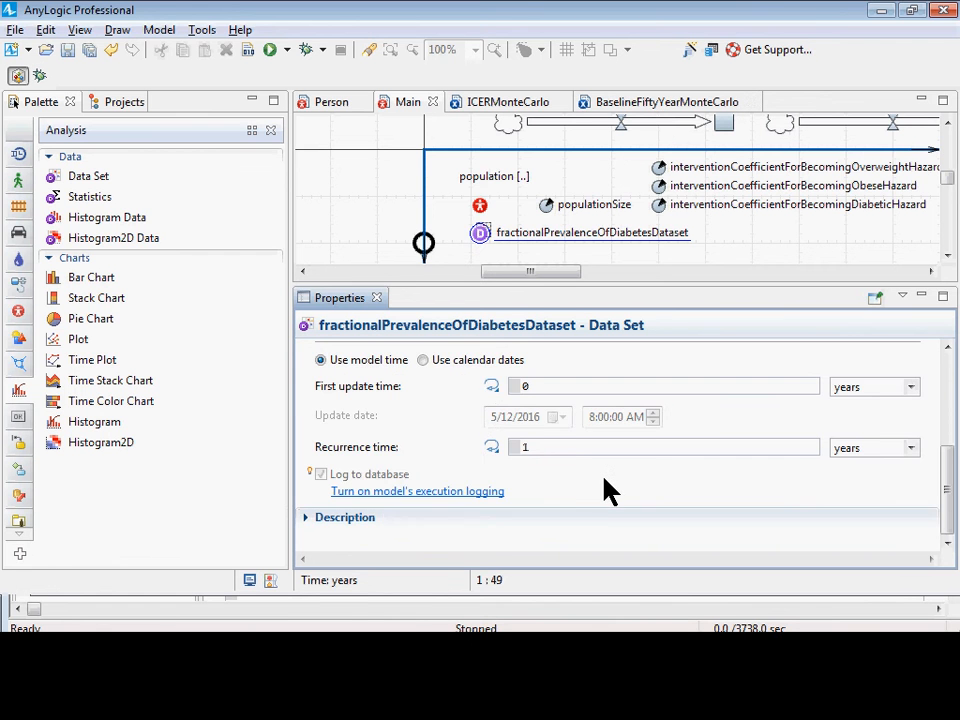
scroll(608, 487, "up", 2)
scroll(608, 487, "up", 6)
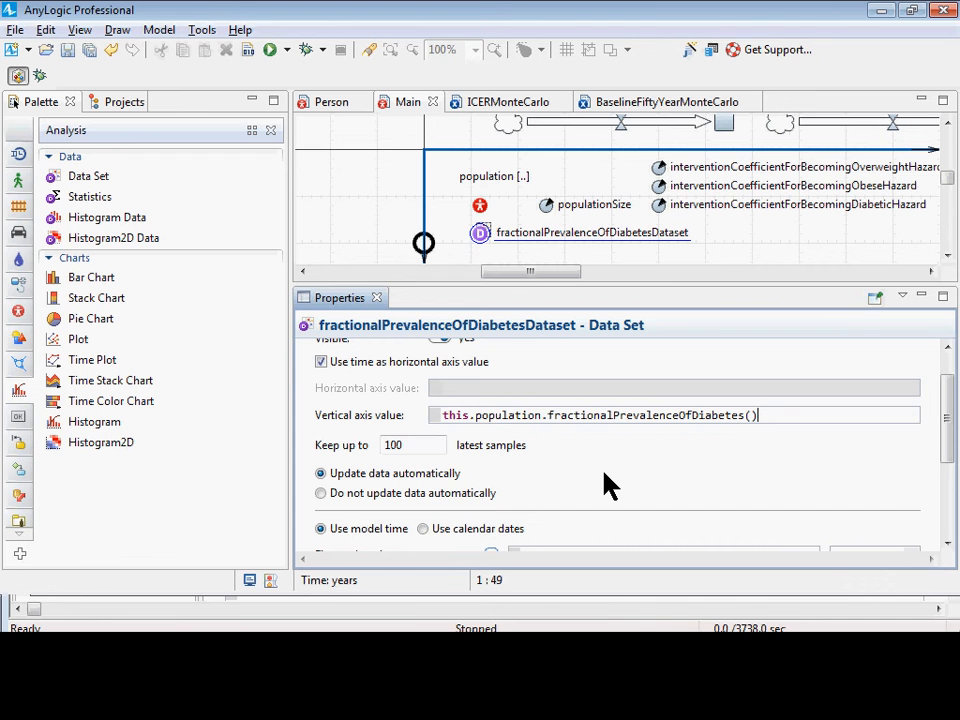
scroll(606, 483, "down", 4)
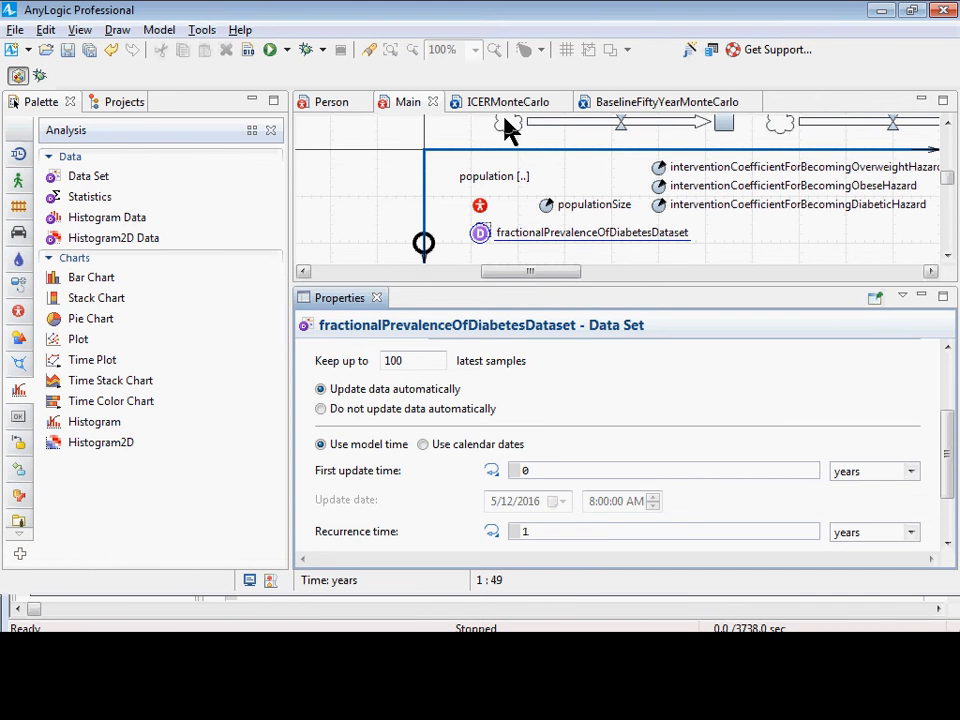
Open the BaselineFiftyYearMonteCarlo experiment's after-simulation-run code for editing below the QALYsStatistics line.
left_click(636, 110)
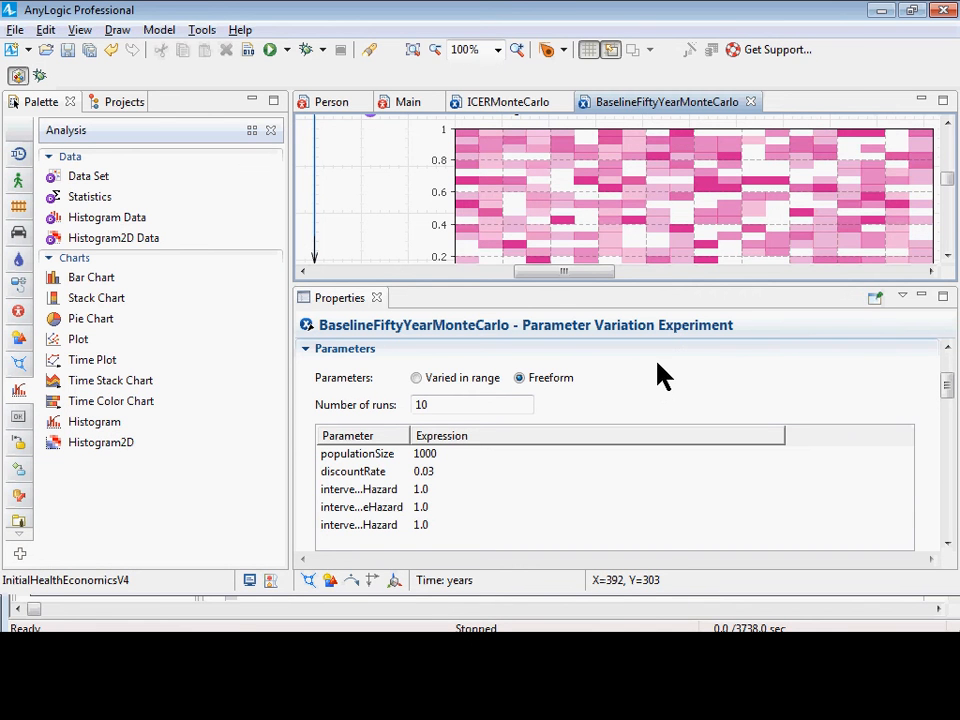
scroll(656, 375, "down", 5)
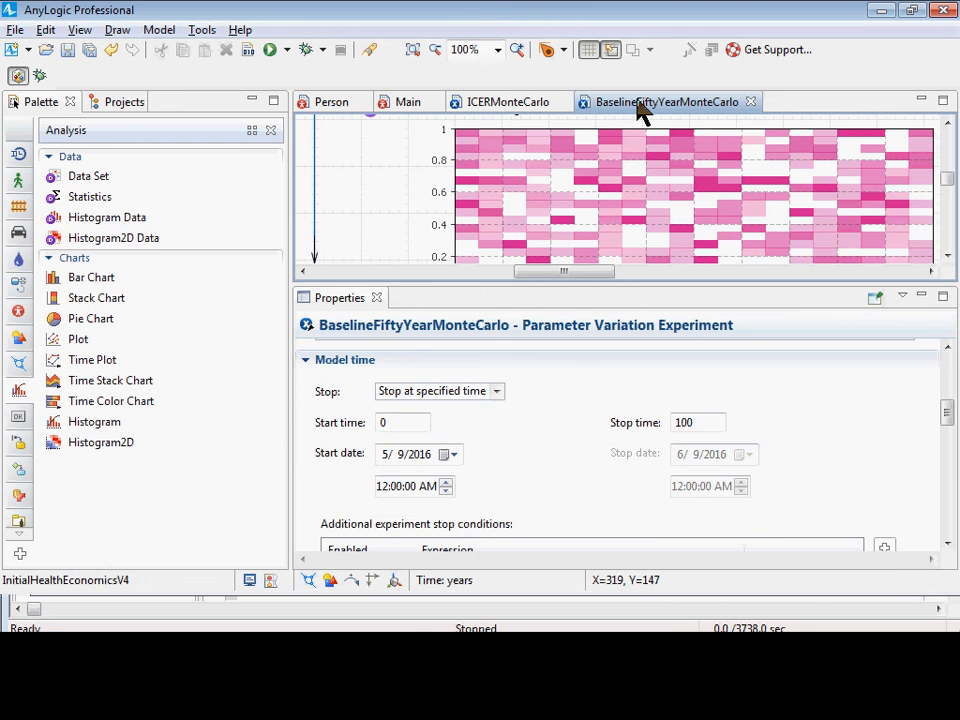
scroll(628, 246, "down", 1)
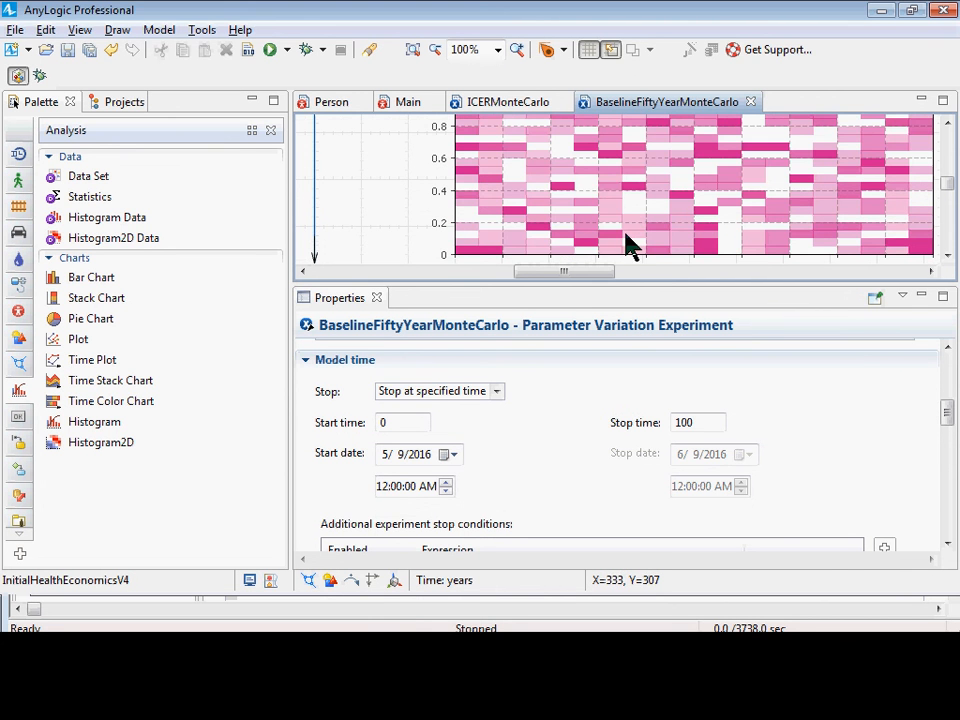
scroll(596, 418, "down", 8)
scroll(596, 418, "down", 3)
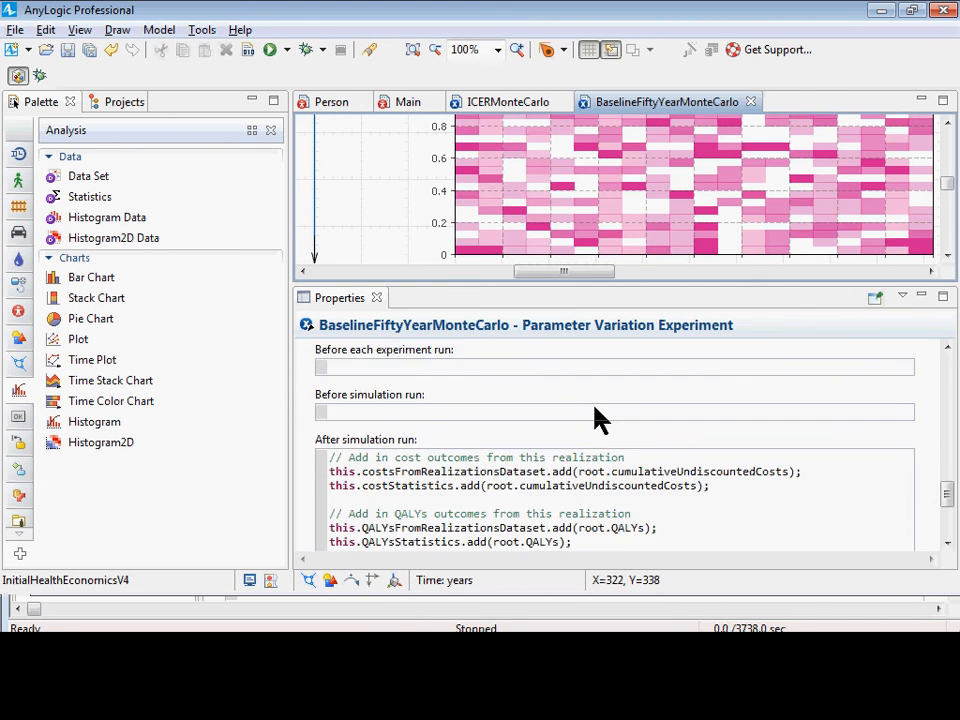
scroll(588, 423, "down", 3)
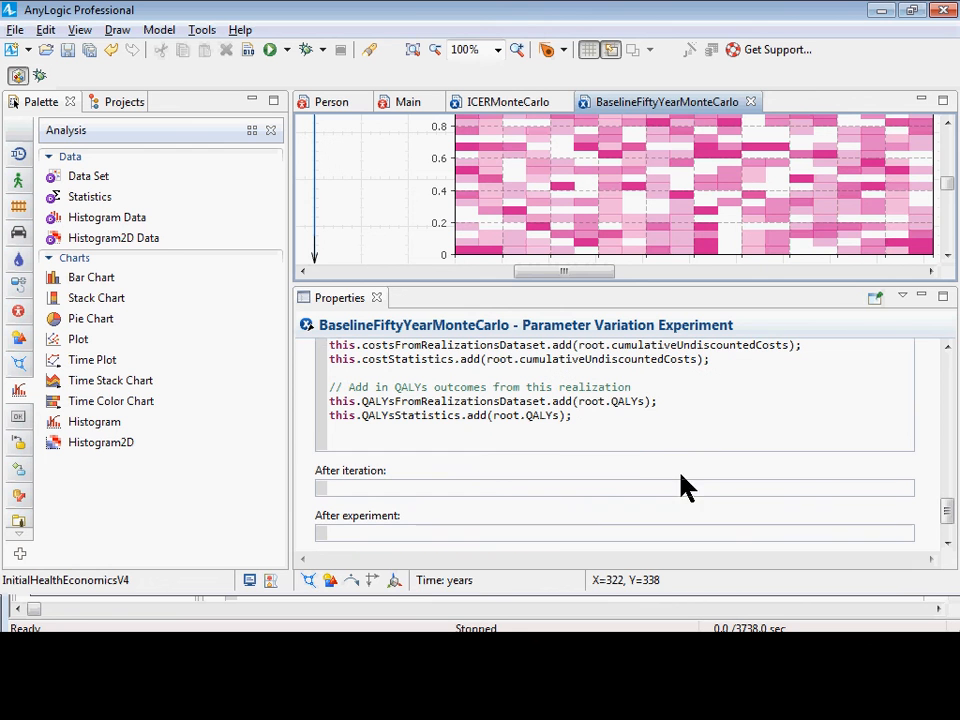
left_click(626, 441)
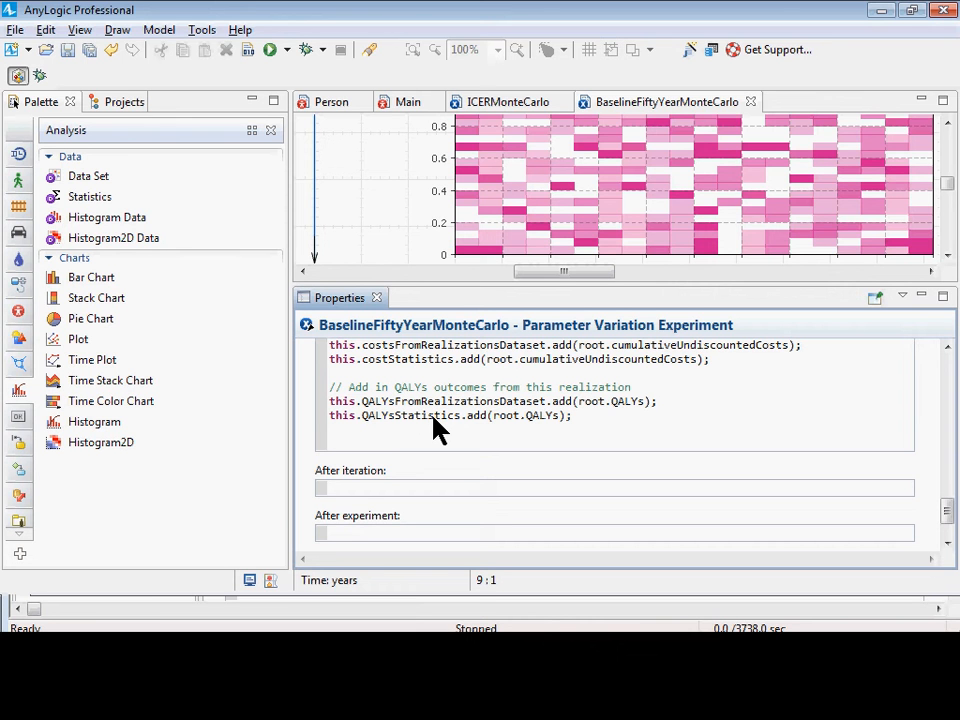
Add the comment "// extract the time series of prevalence and put it into the histogram2D" with a new line below it, and save the model.
type("// extract the time series of prevalence and ")
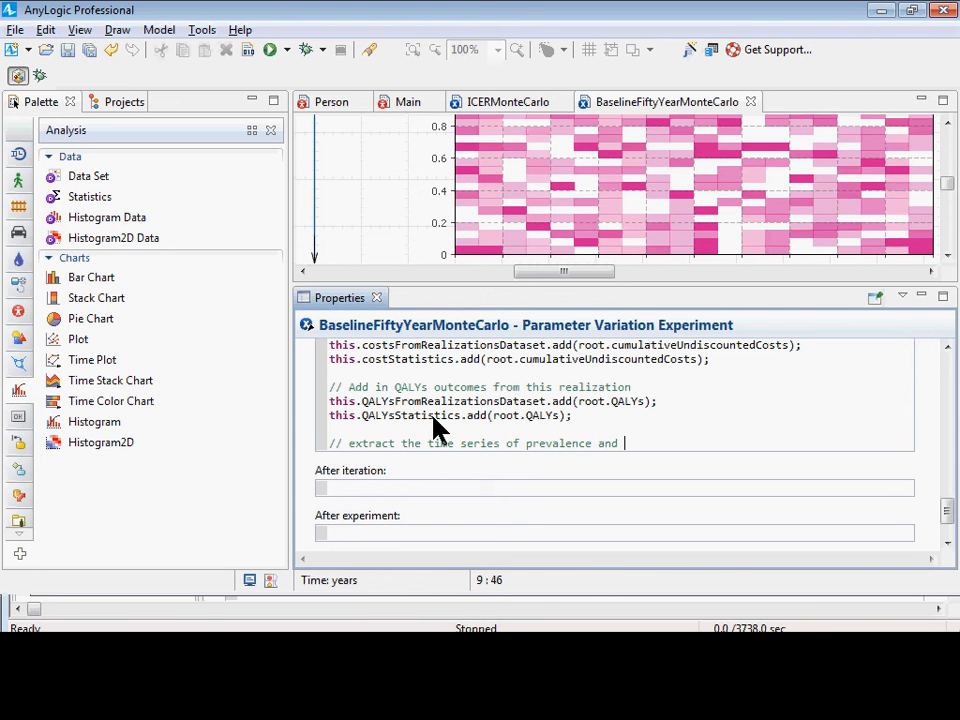
type("put it into the h")
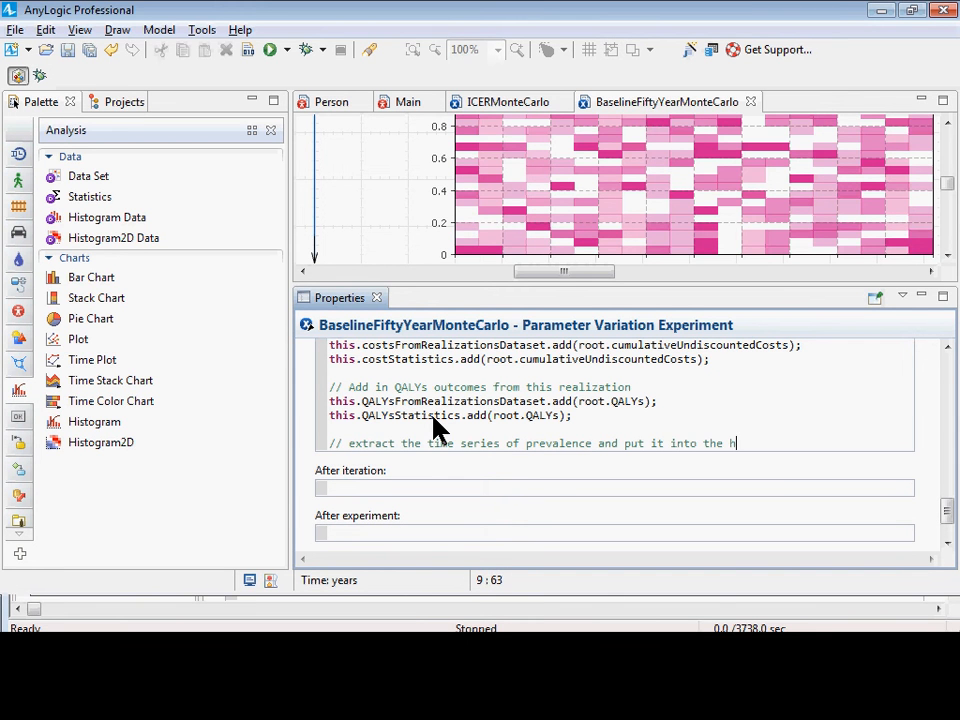
type("istor")
key("BackSpace")
key("BackSpace")
key("BackSpace")
key("BackSpace")
key("BackSpace")
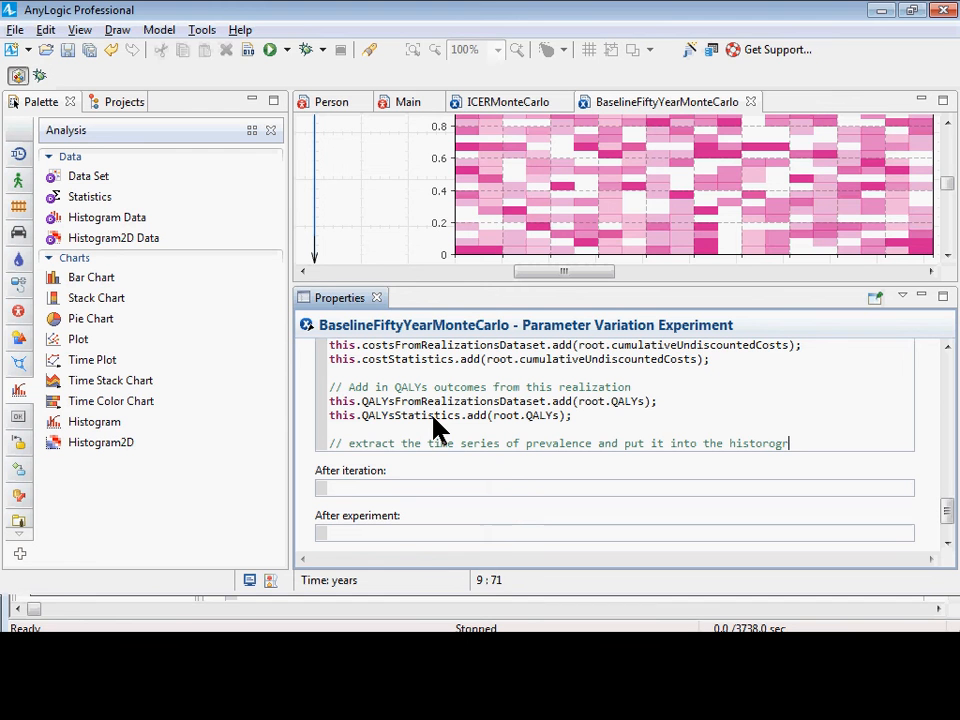
type("gram2D")
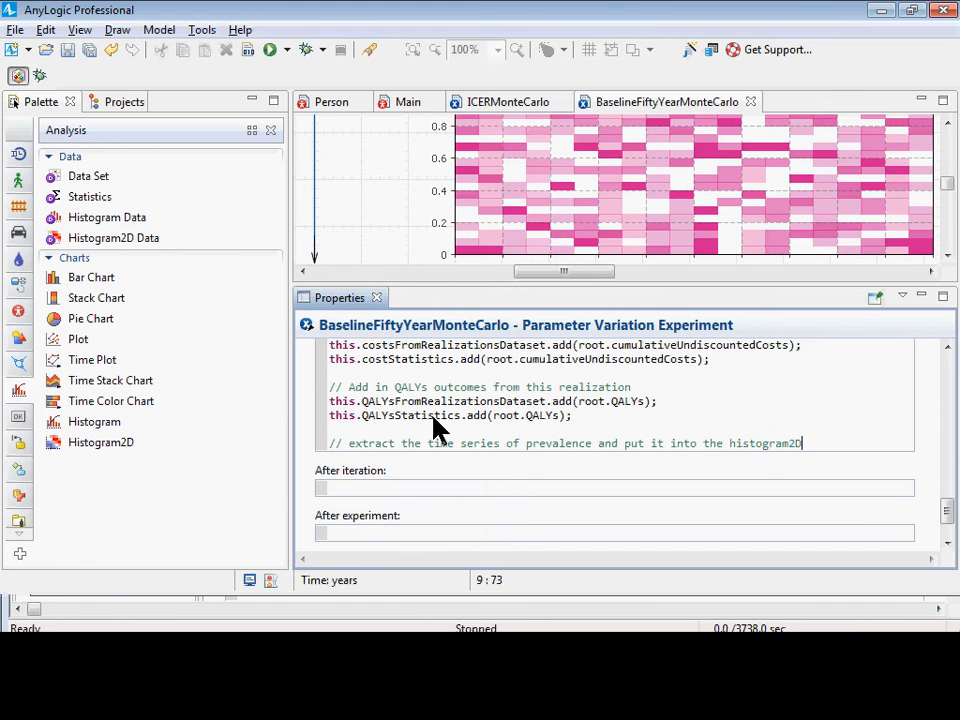
key("Return")
key("Return")
key("BackSpace")
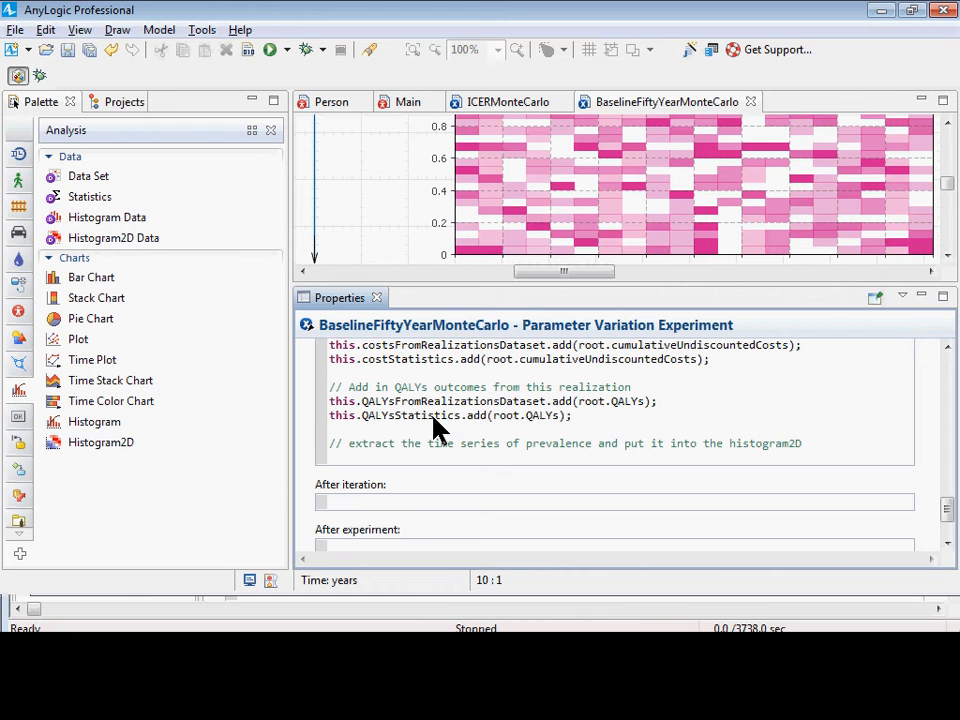
key("ctrl+s")
Check the histogram data source and data update option of the fractionalPrevalenceHistogram2D chart.
left_click(410, 188)
left_click(408, 182)
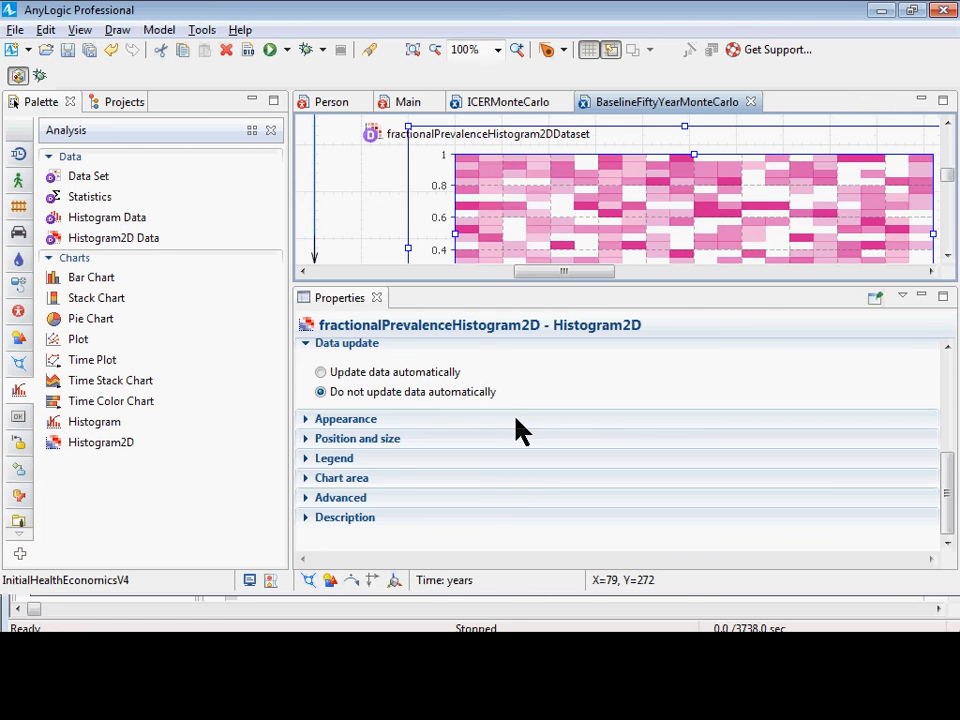
scroll(514, 429, "up", 5)
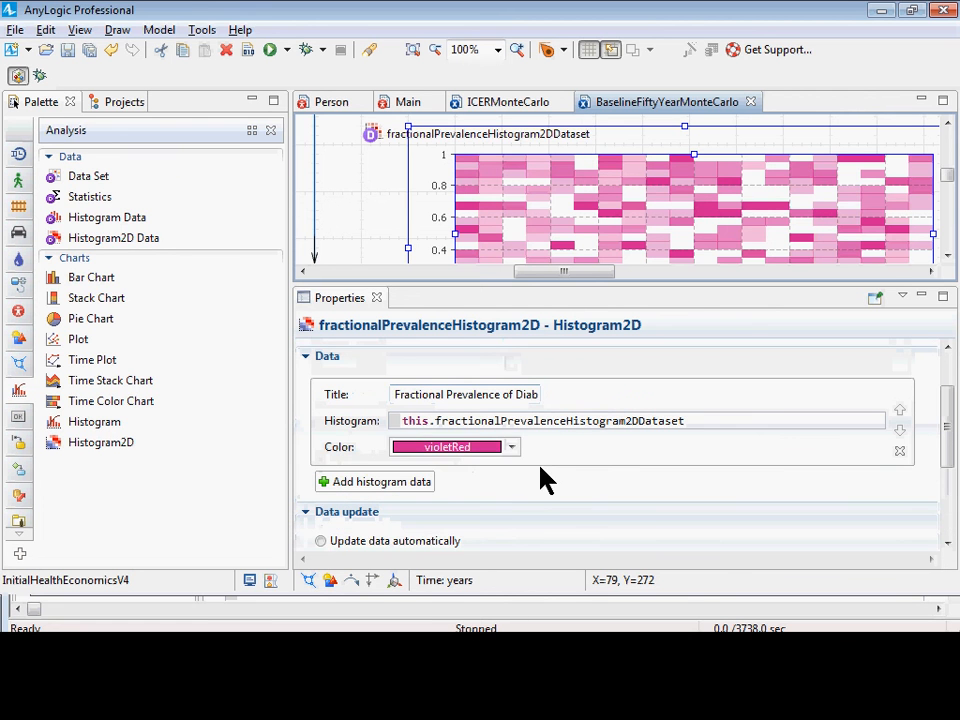
scroll(568, 476, "down", 5)
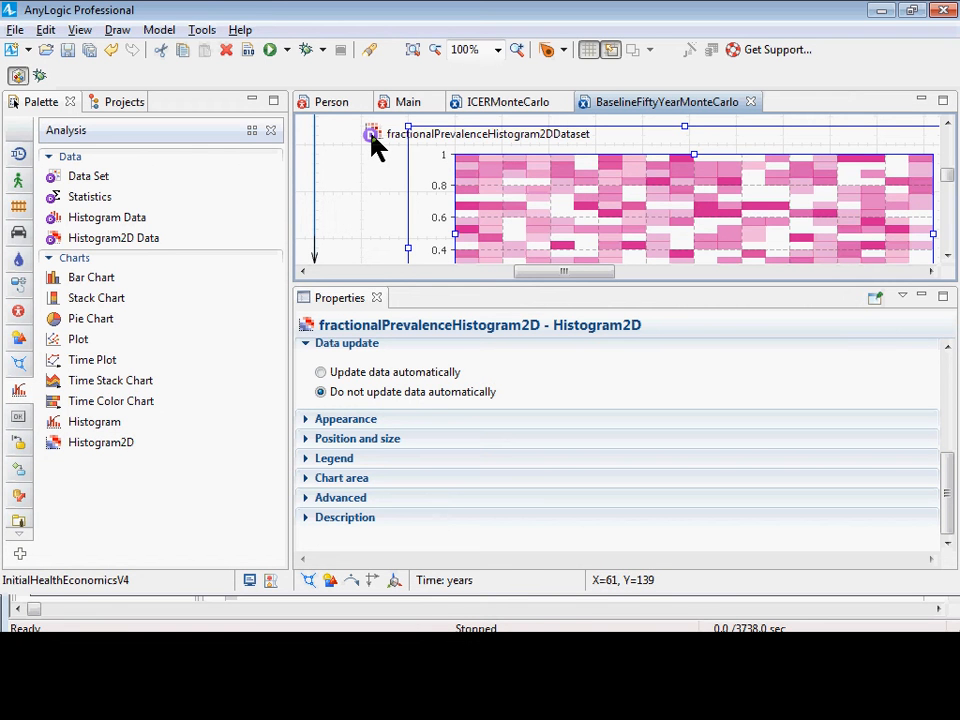
In BaselineFiftyYearMonteCarlo's after-simulation-run code, insert a this.fractionalPrevalenceHistogram2DDataset.add(dataset); call below the new comment, using the variant that takes a DataSet.
left_click(110, 102)
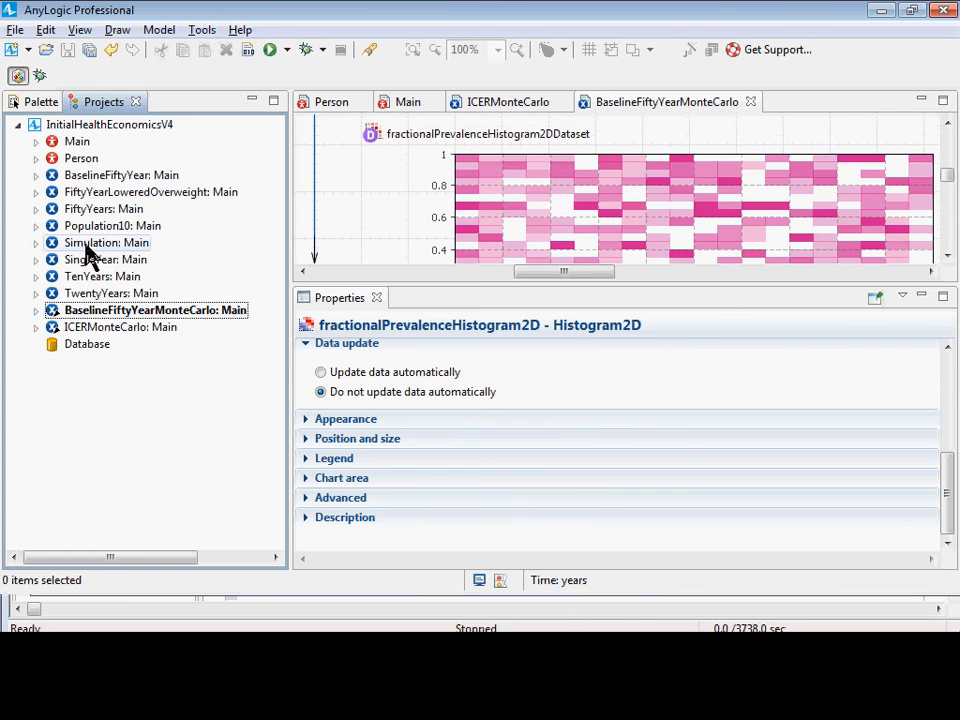
left_click(105, 316)
scroll(570, 405, "down", 10)
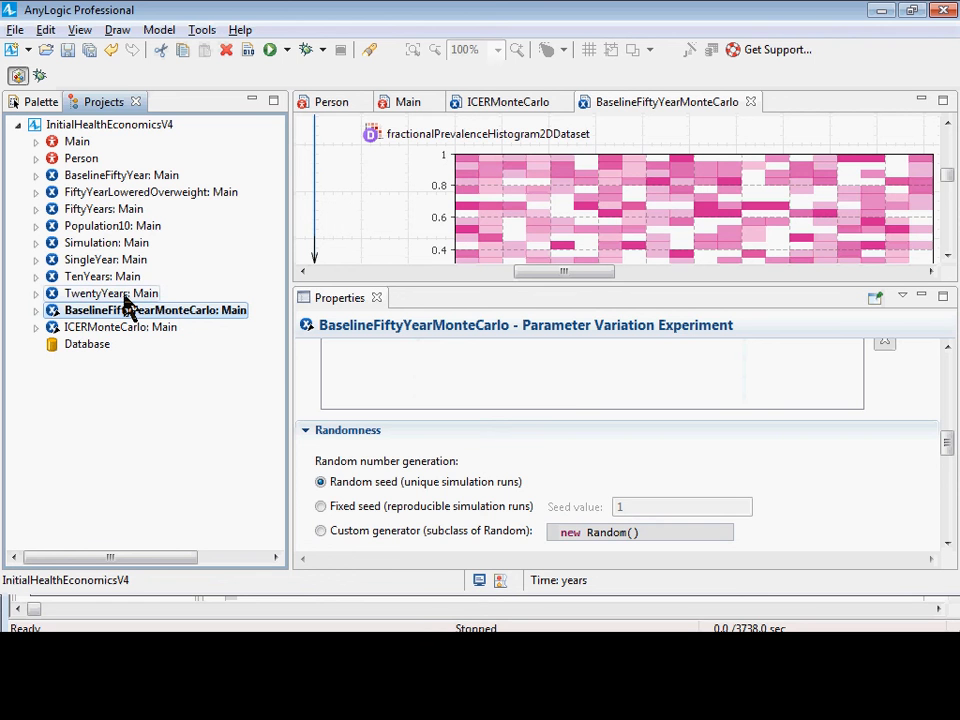
scroll(480, 450, "down", 6)
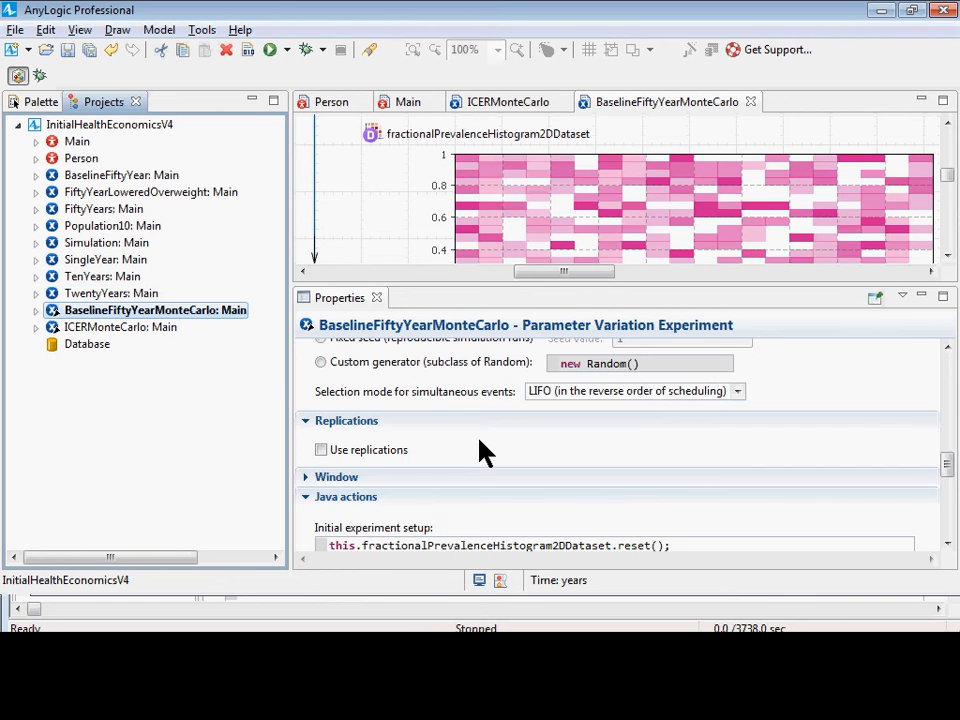
scroll(482, 462, "down", 3)
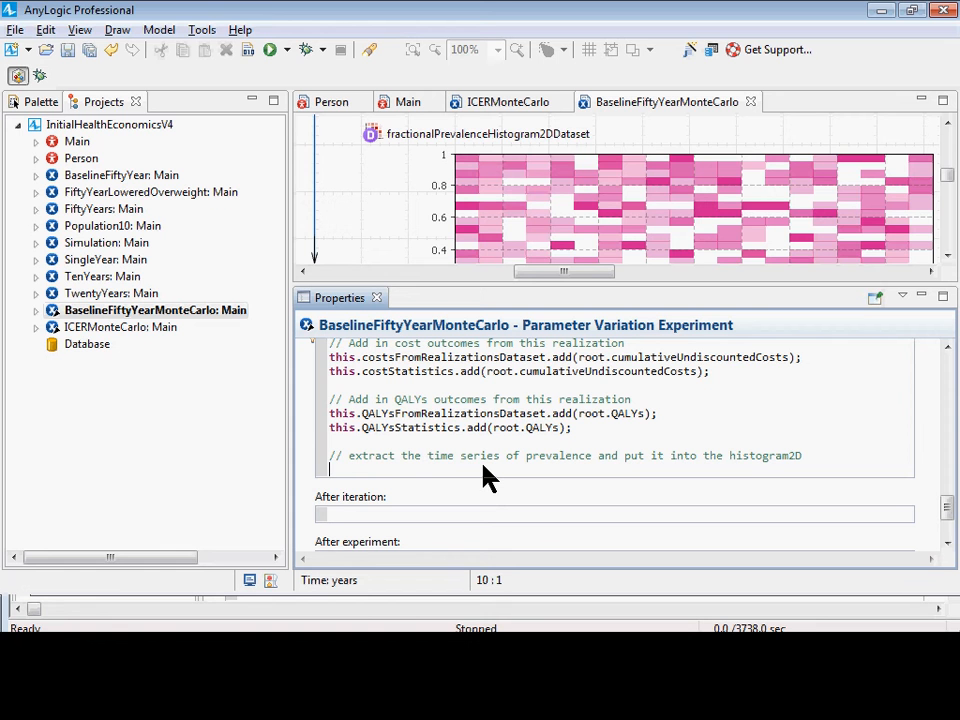
type("this.fraction")
key("ctrl+space")
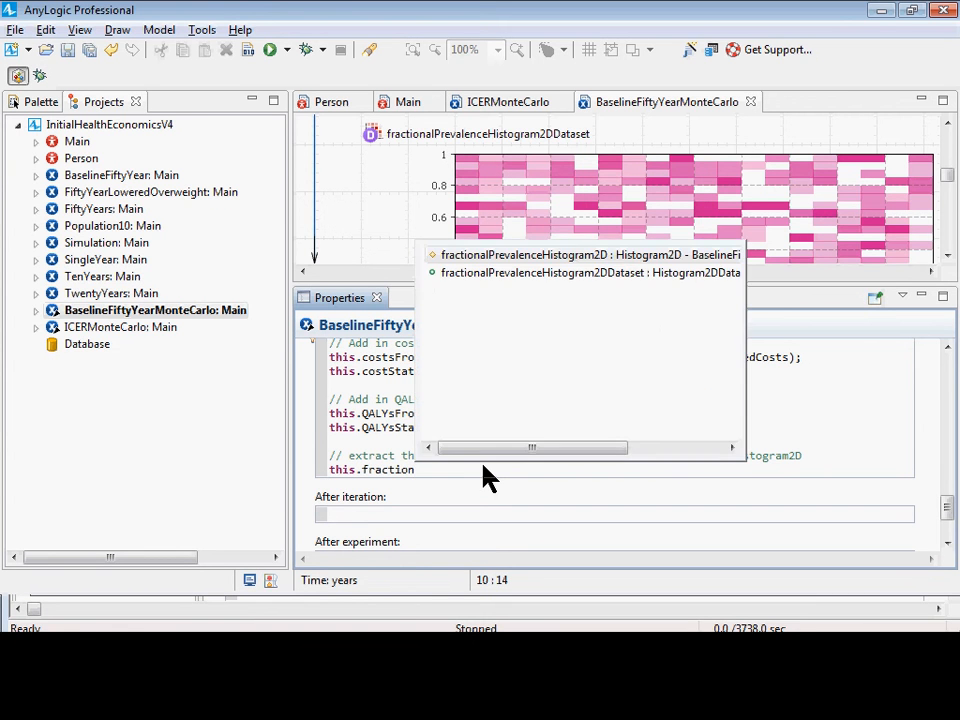
key("Down")
key("Return")
type(".")
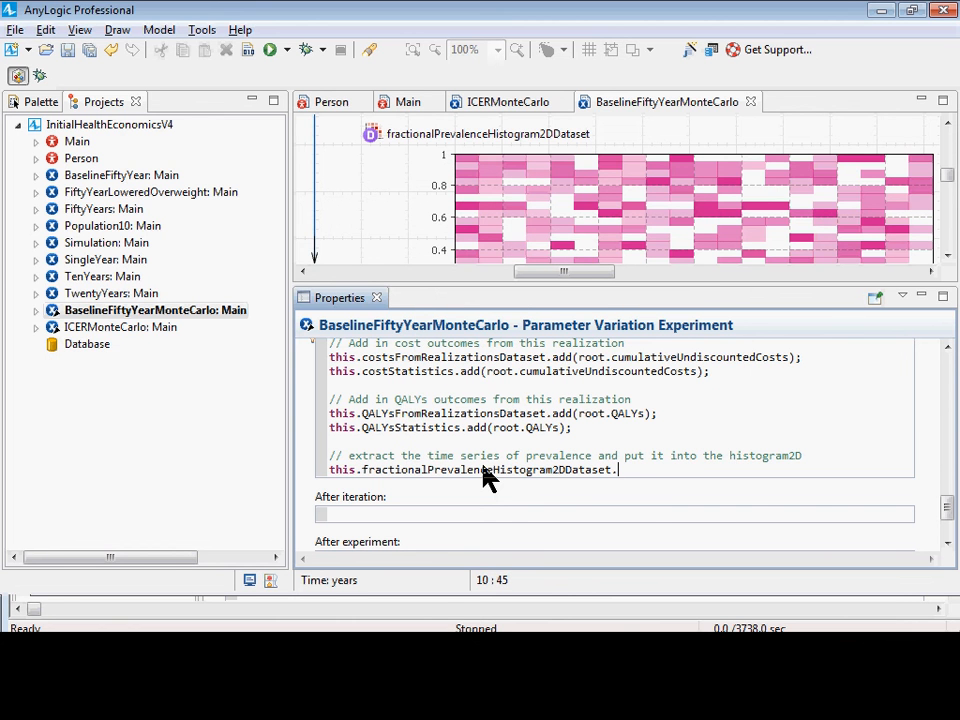
type("add")
key("ctrl+space")
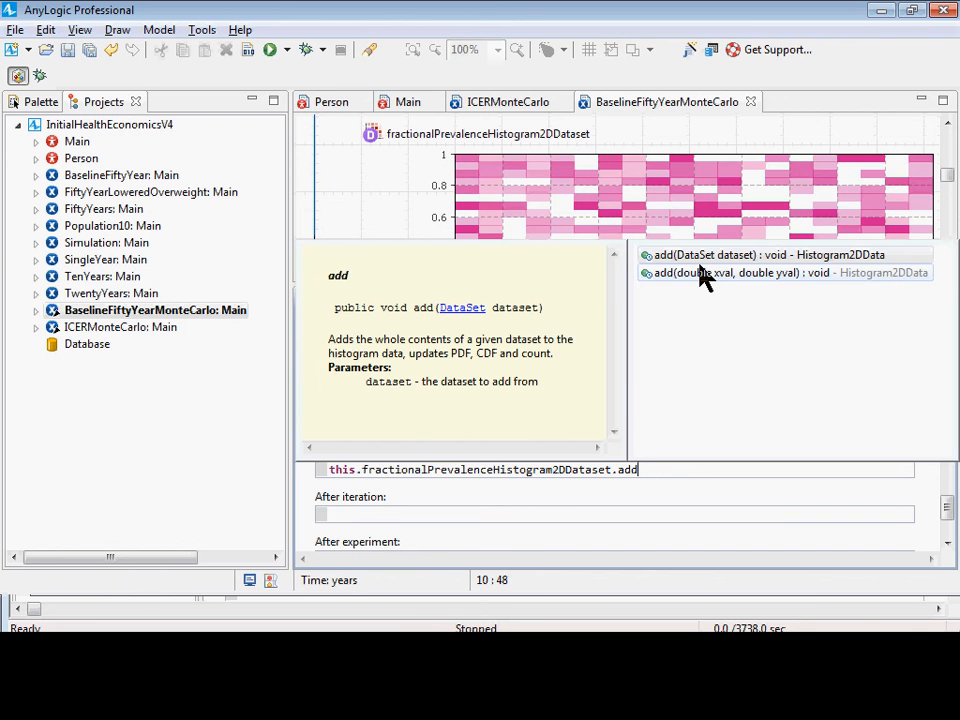
key("Return")
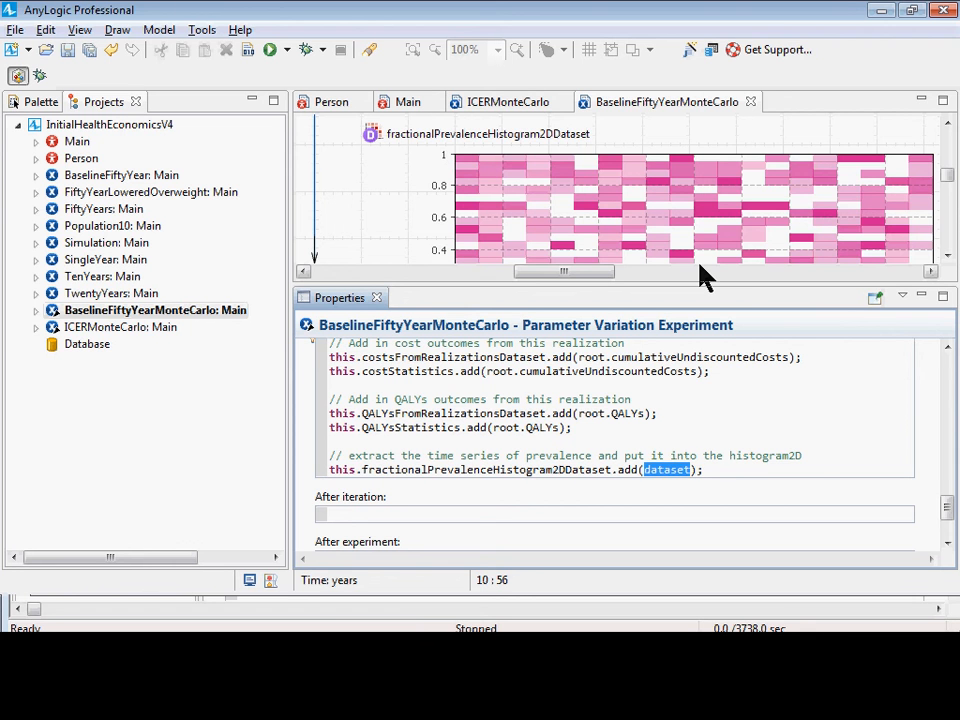
Pass root.fractionalPrevalenceOfDiabetesDataset as the add call's argument, end the line with one semicolon, and save the model.
type("r")
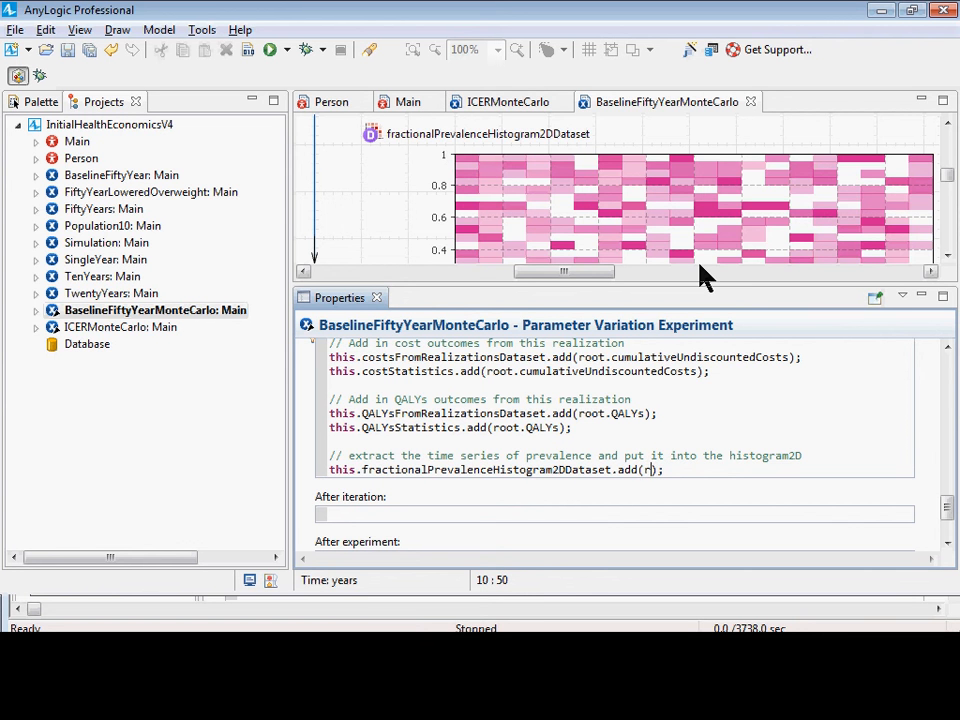
key("BackSpace")
type("root.")
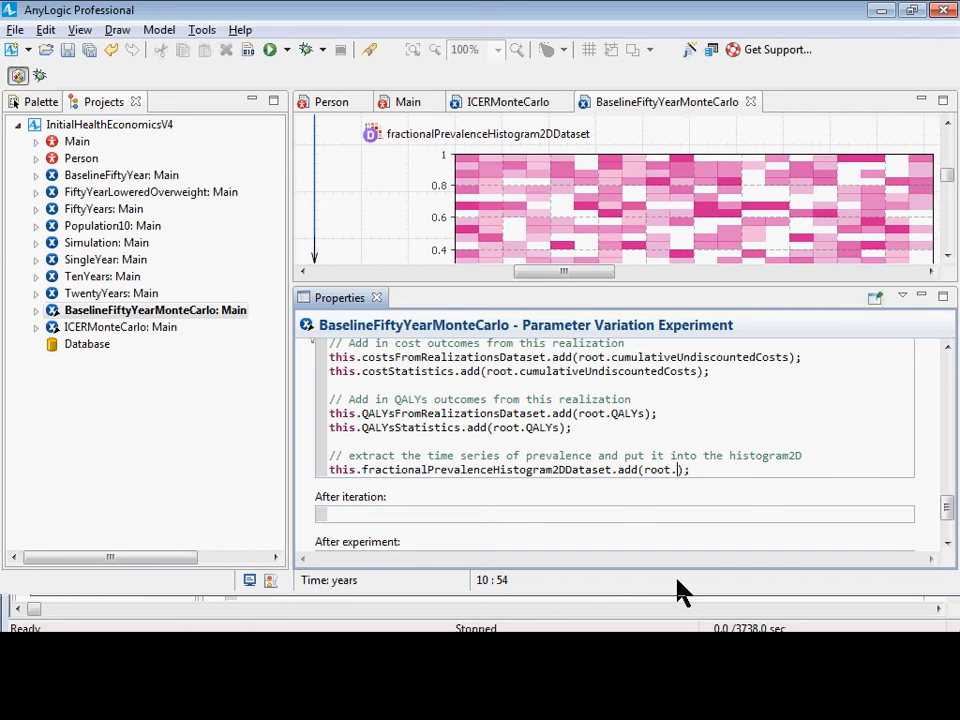
type("frac")
key("ctrl+space")
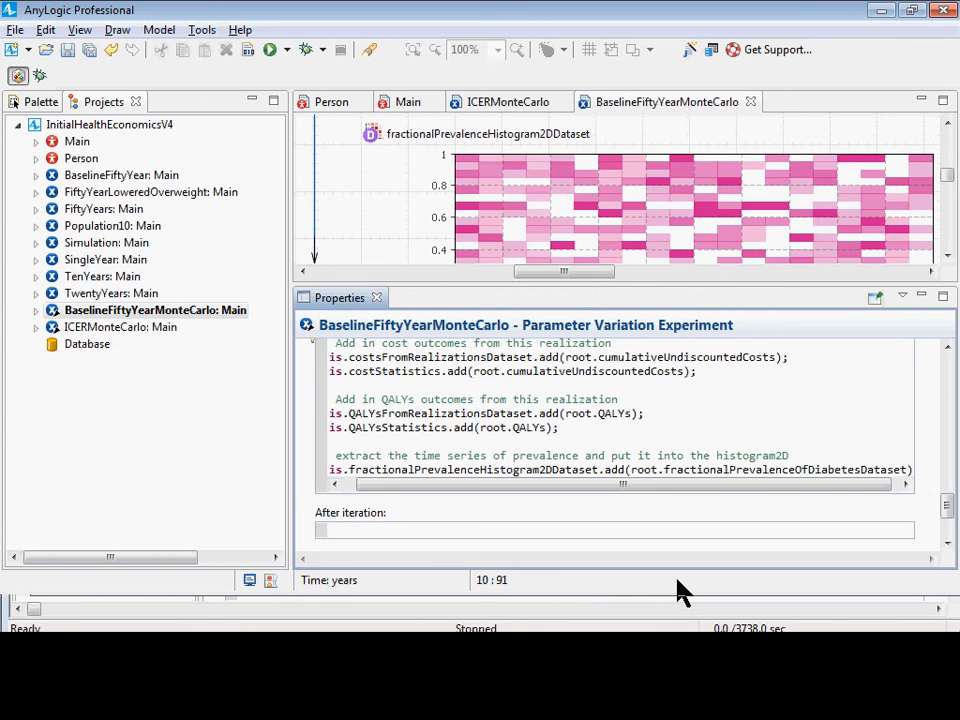
type(");")
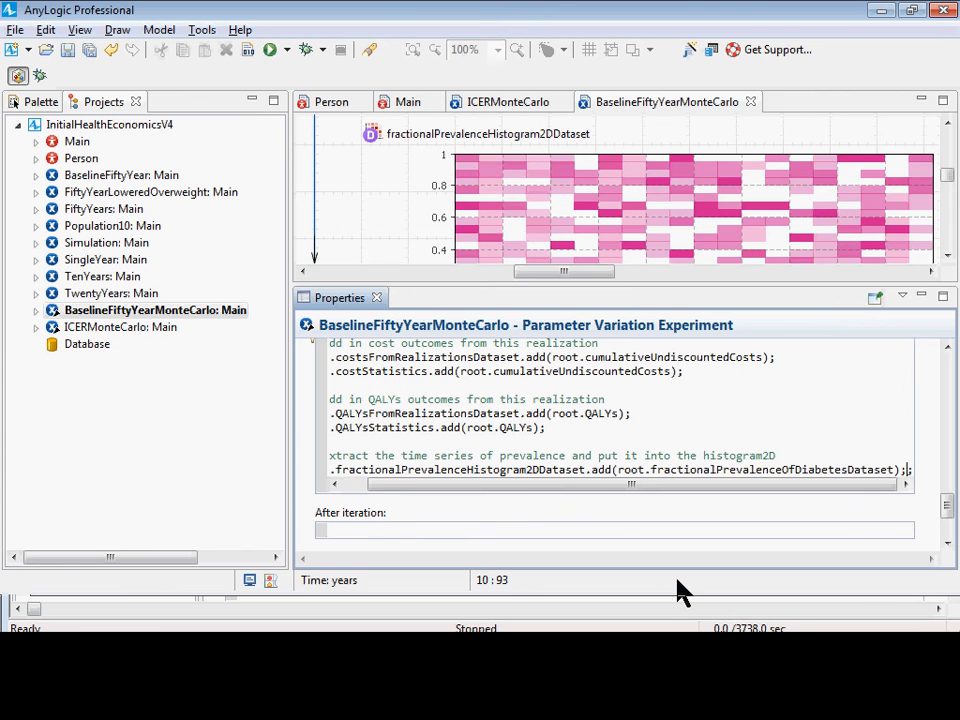
key("Left")
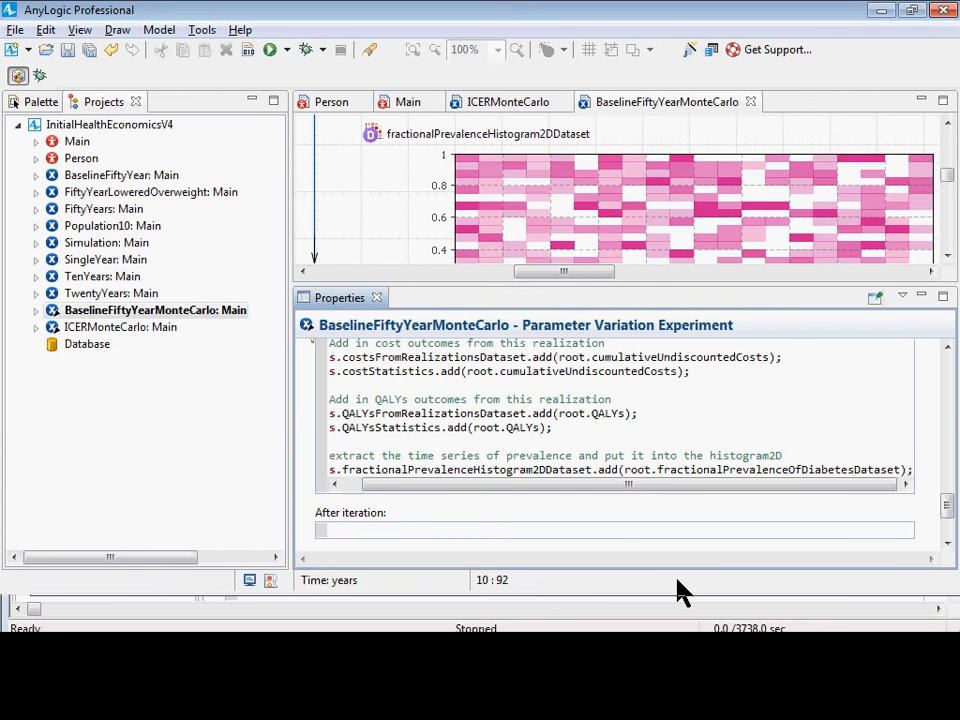
key("ctrl+s")
Save the model again and build it.
key("Right")
key("Up")
key("Home")
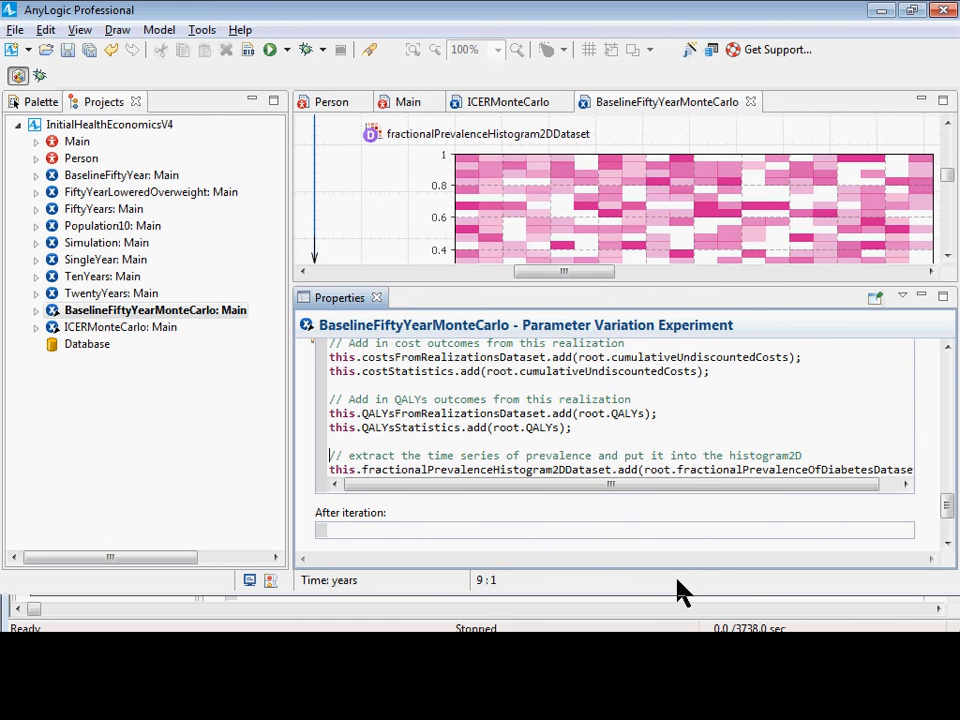
key("Down")
key("ctrl+s")
left_click(247, 50)
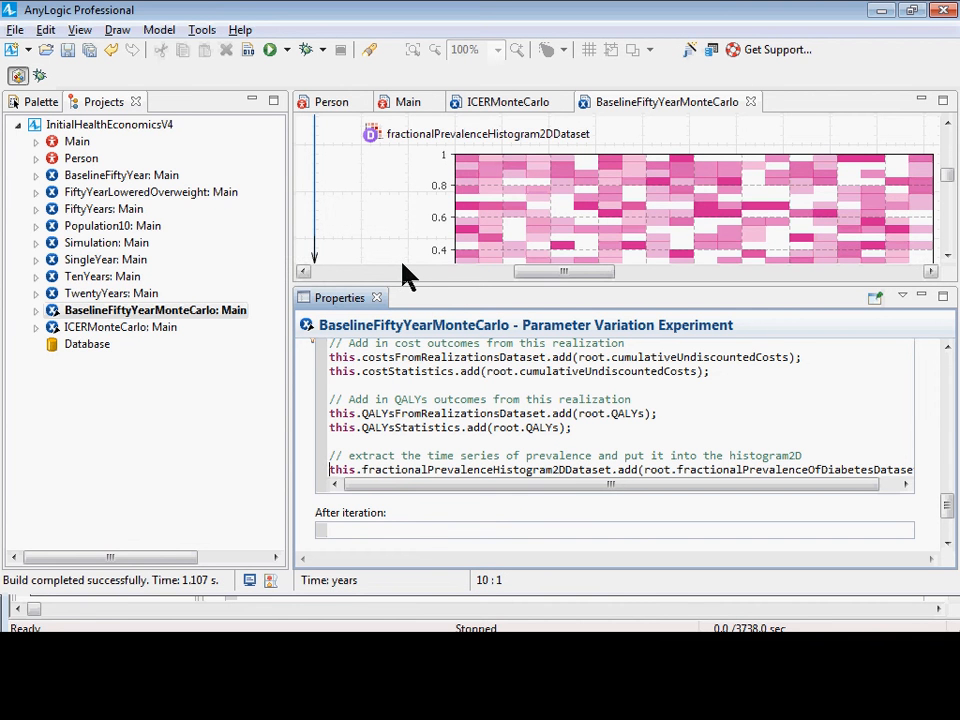
Examine the root reference and the fractionalPrevalenceOfDiabetesDataset name in the add call, undoing any accidental edit.
left_click_drag(375, 484, 710, 497)
double_click(640, 470)
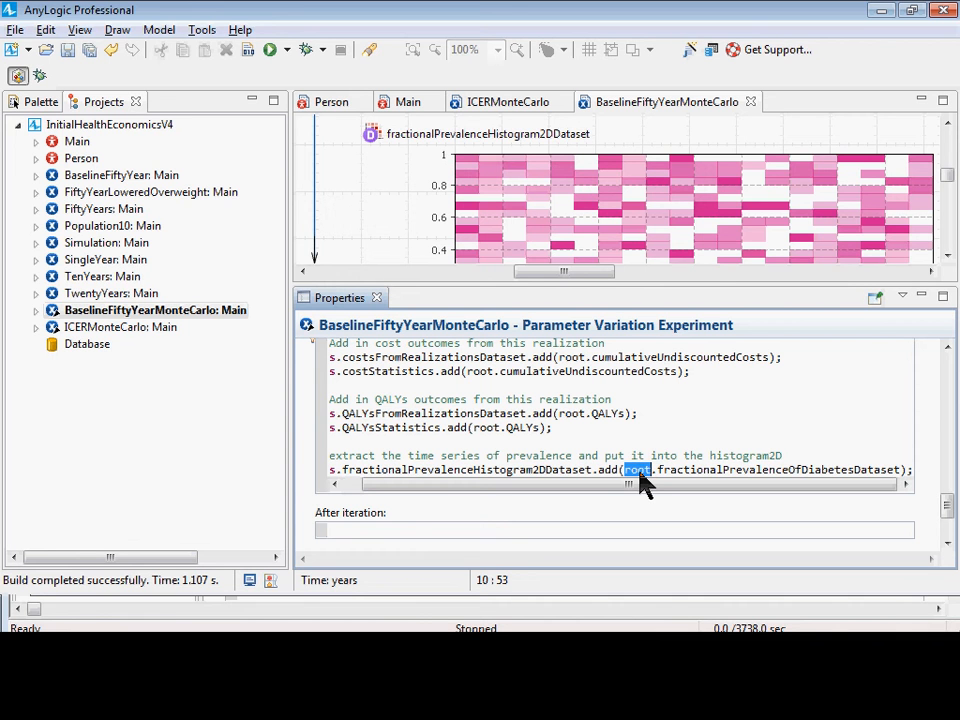
type("0")
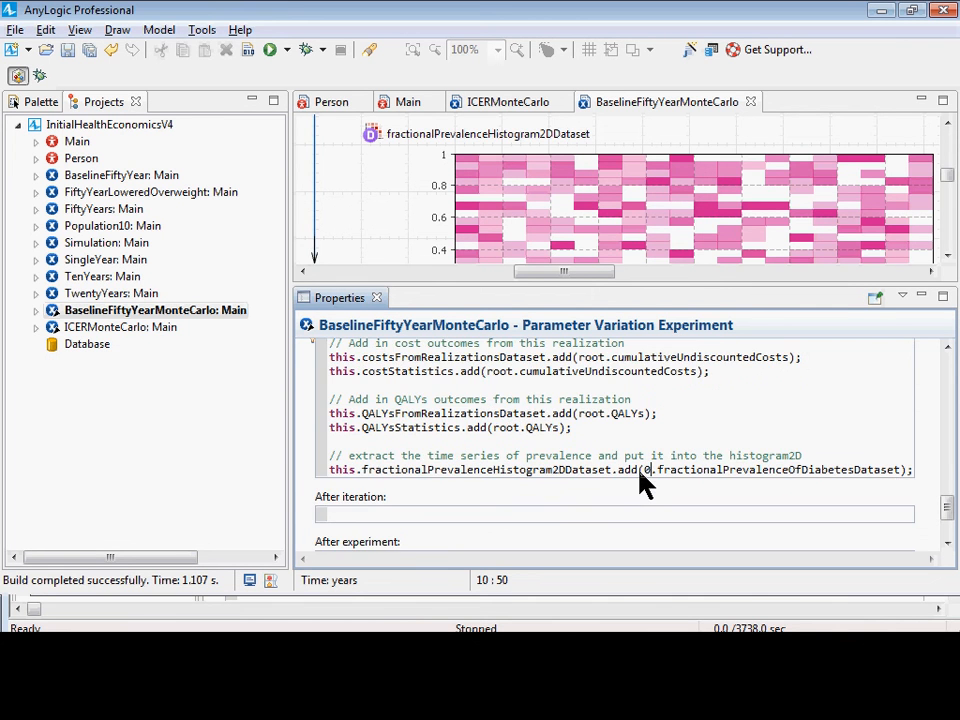
key("ctrl+z")
key("Right")
key("Right")
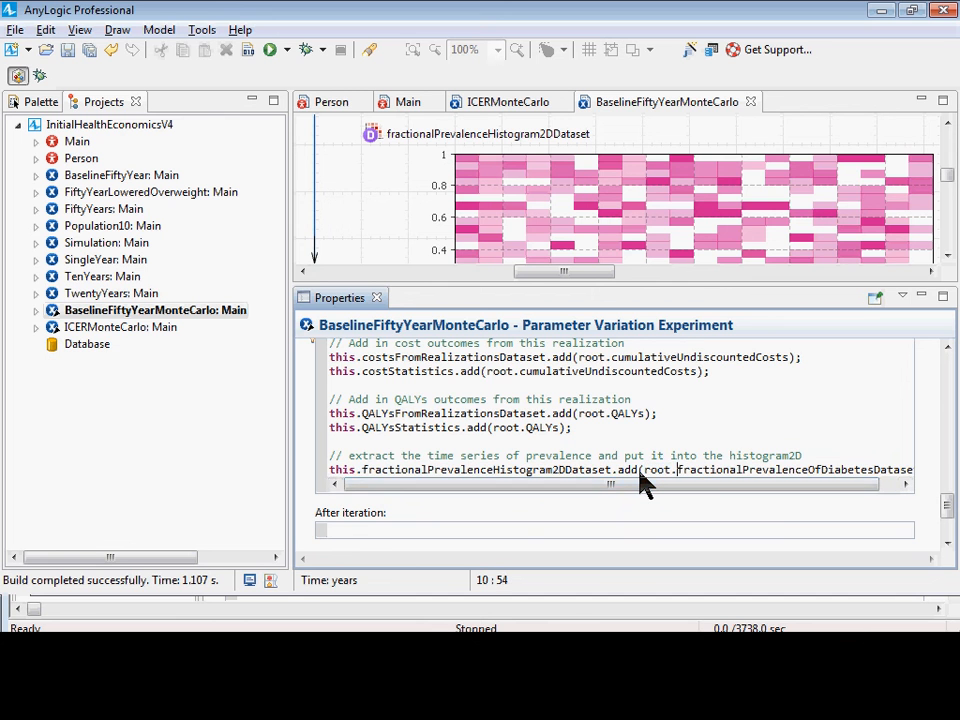
key("ctrl+shift+Right")
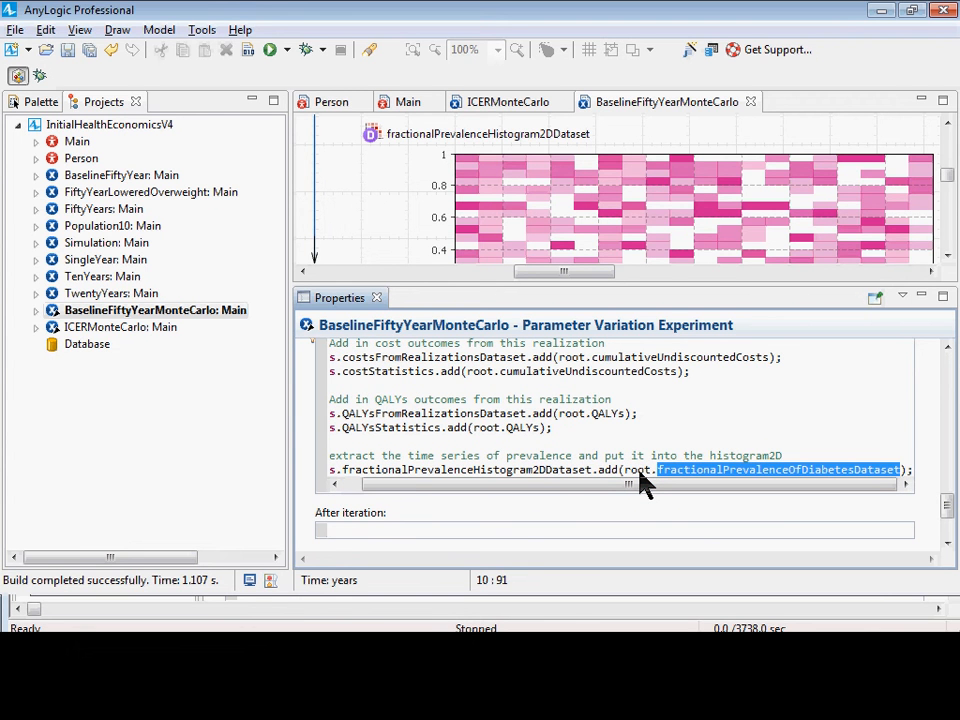
Check the add call's root.fractionalPrevalenceOfDiabetesDataset argument against the dataset of that name in Main.
key("ctrl+s")
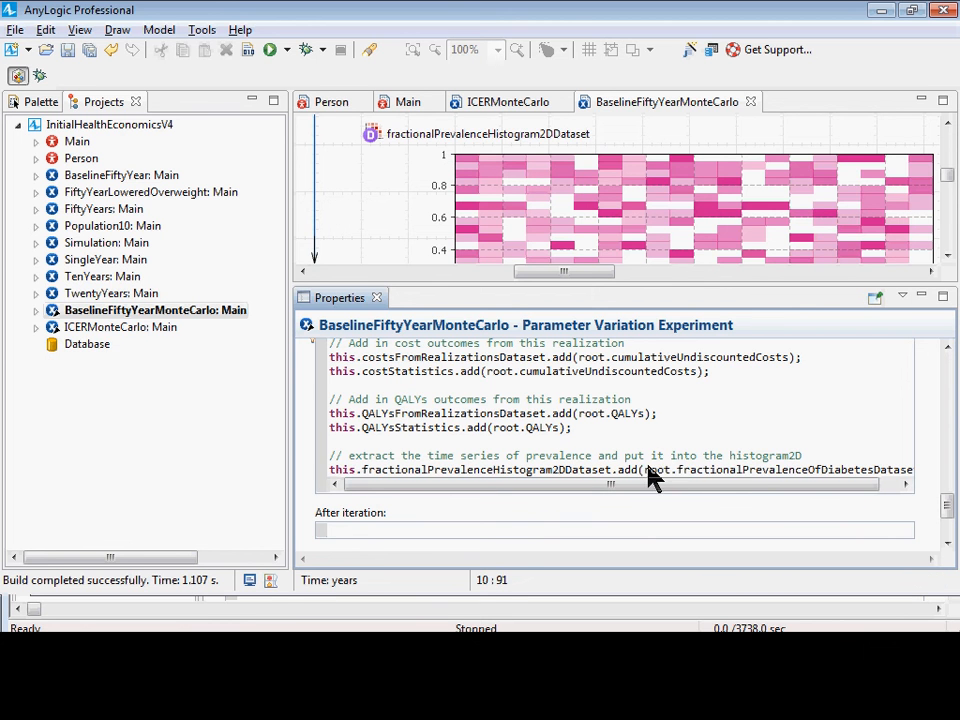
left_click_drag(646, 472, 903, 489)
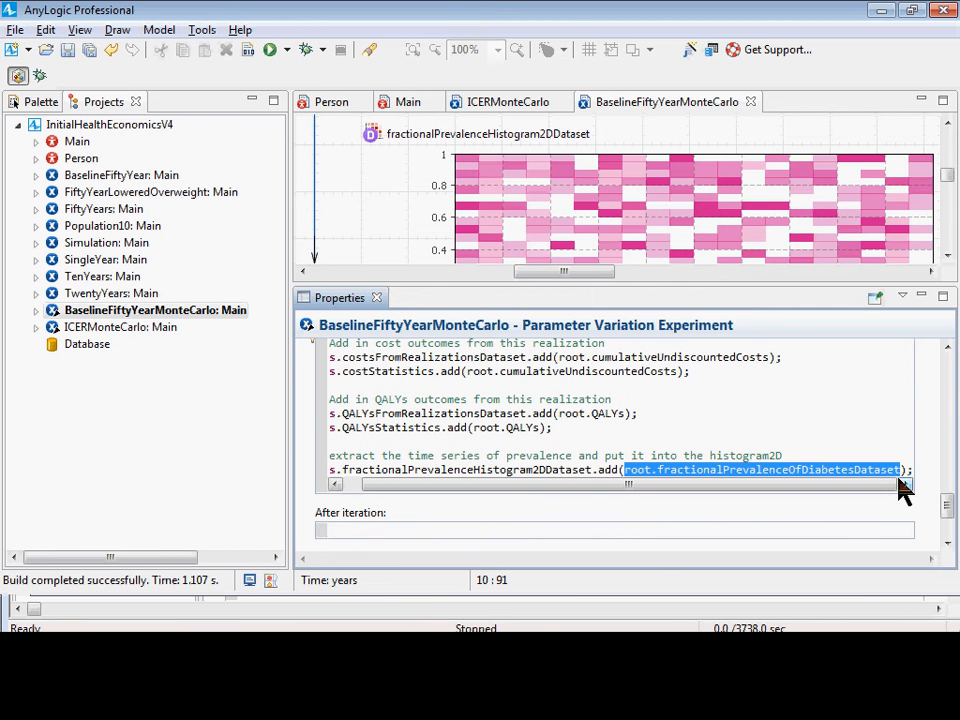
left_click(405, 104)
left_click(389, 221)
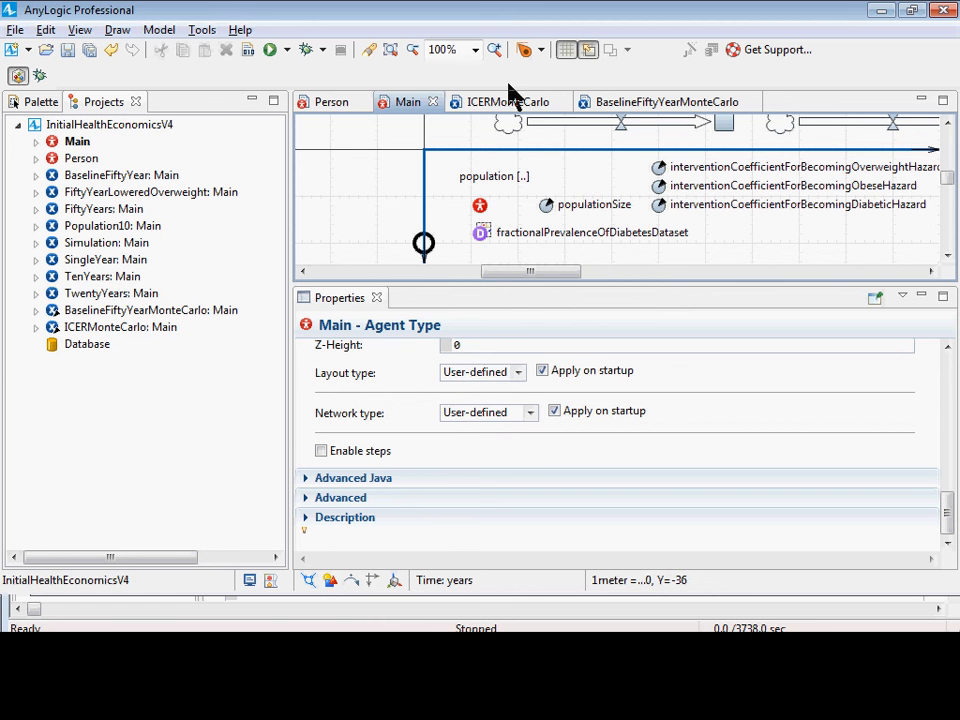
Return to BaselineFiftyYearMonteCarlo's after-simulation-run code and review the line that adds the prevalence dataset to the 2D histogram data.
left_click(668, 110)
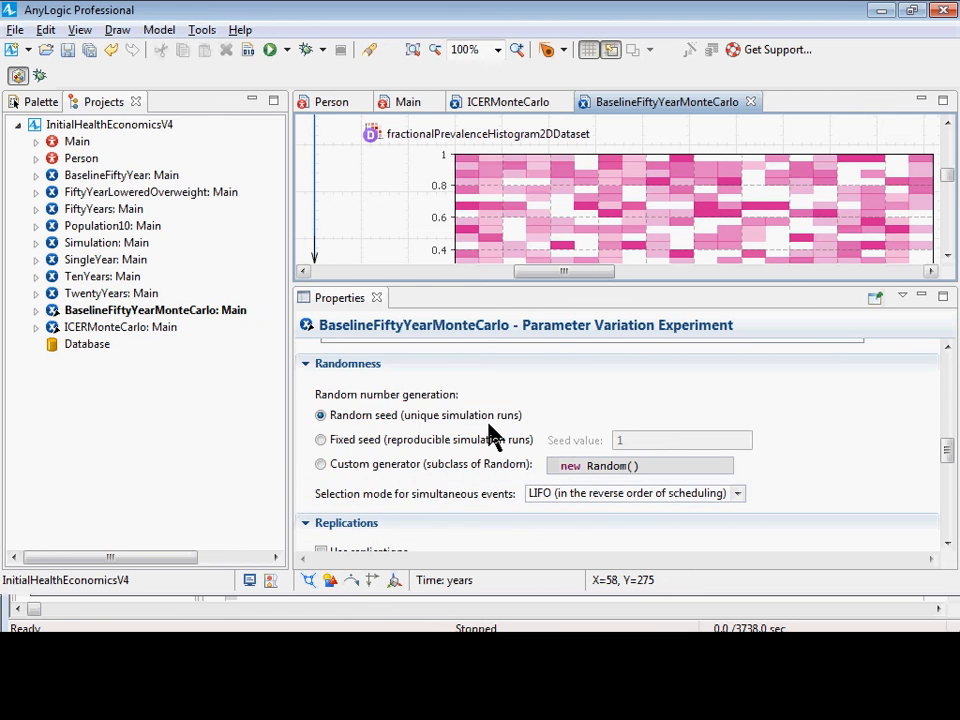
scroll(490, 432, "down", 1)
left_click(115, 312)
scroll(560, 475, "down", 10)
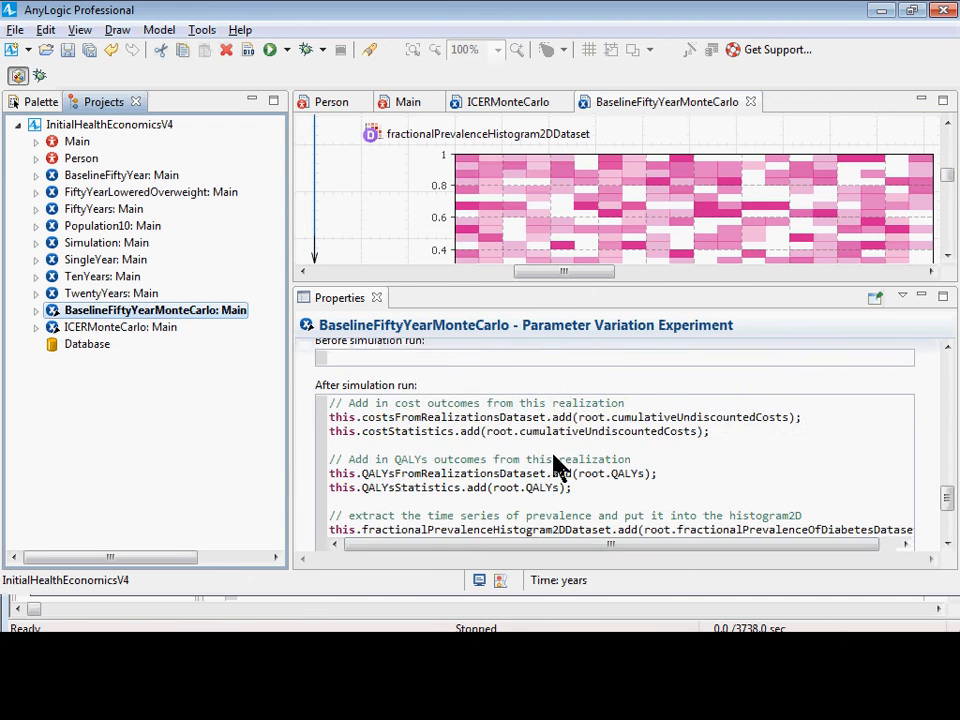
scroll(558, 466, "down", 3)
left_click(538, 452)
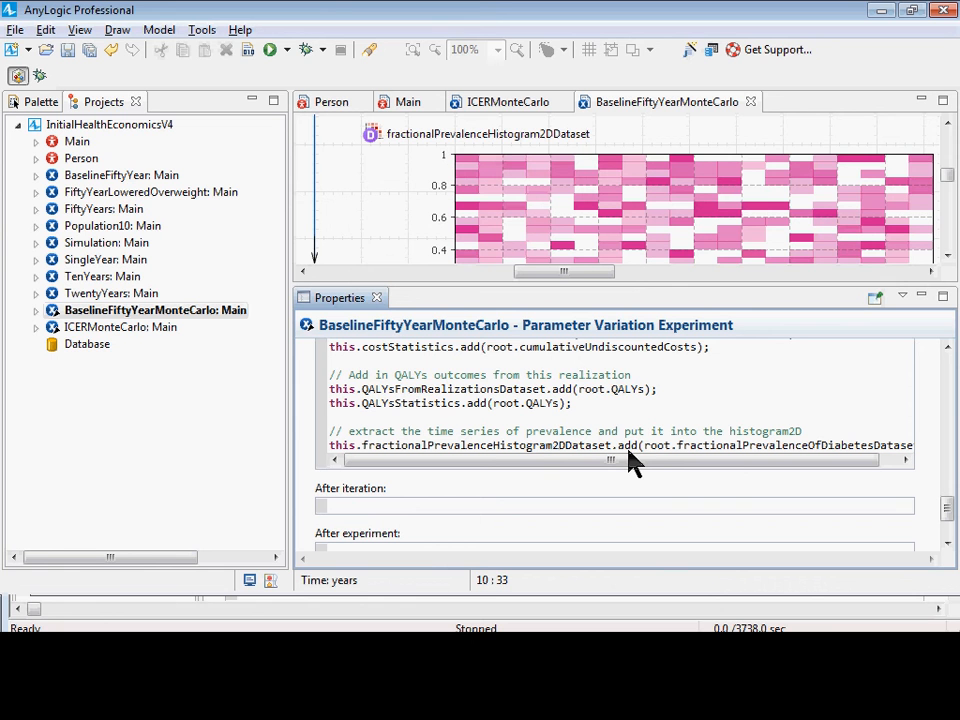
Save the model, launch the BaselineFiftyYearMonteCarlo experiment and start its simulation runs.
key("ctrl+s")
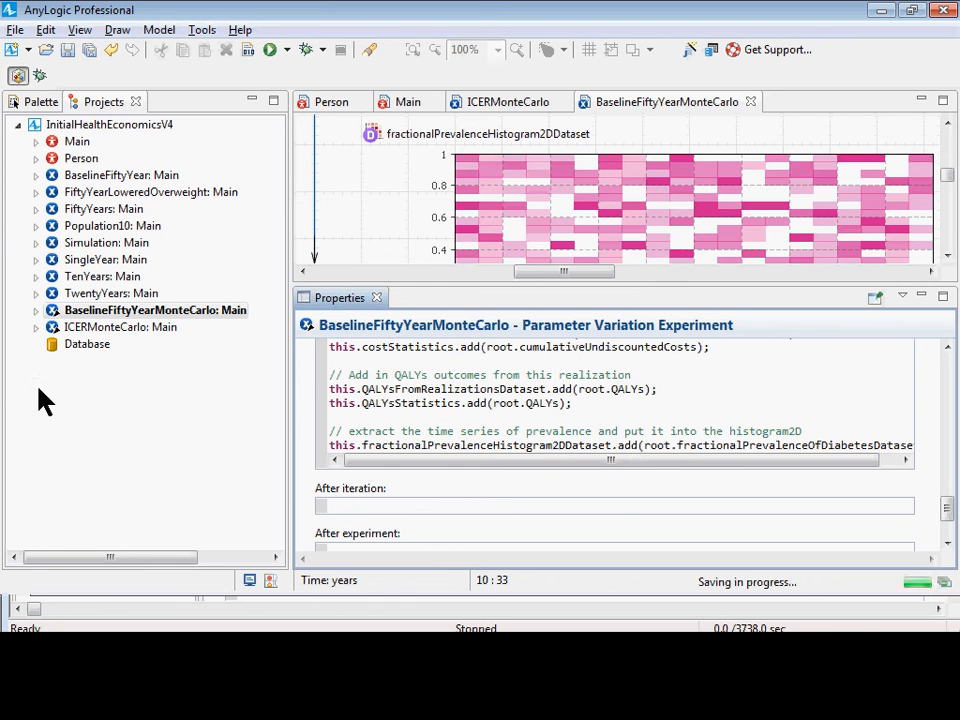
right_click(74, 311)
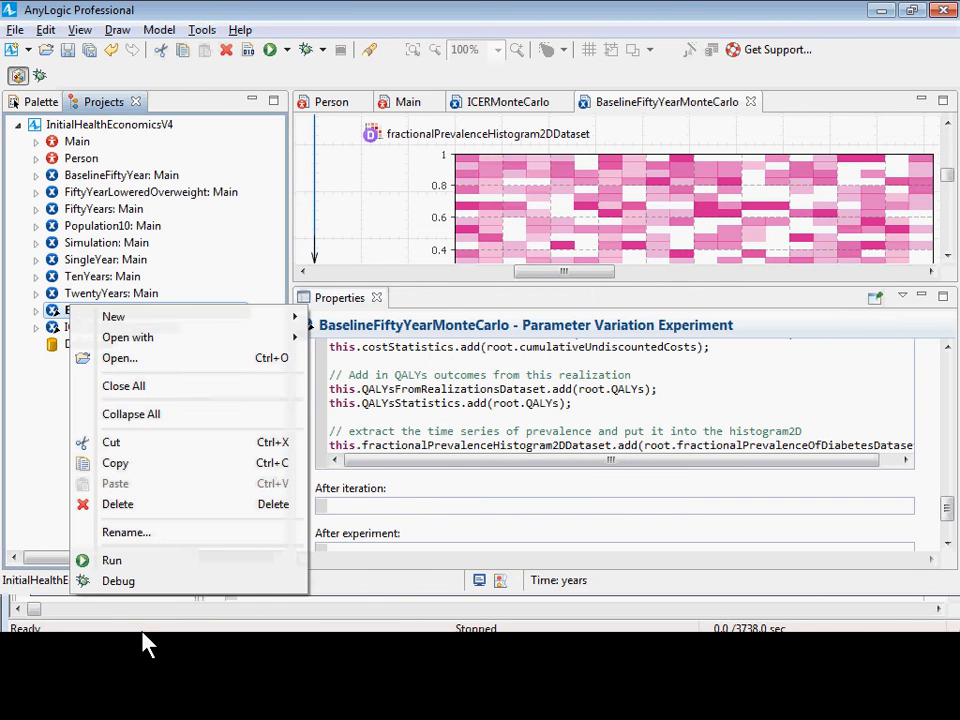
left_click(152, 560)
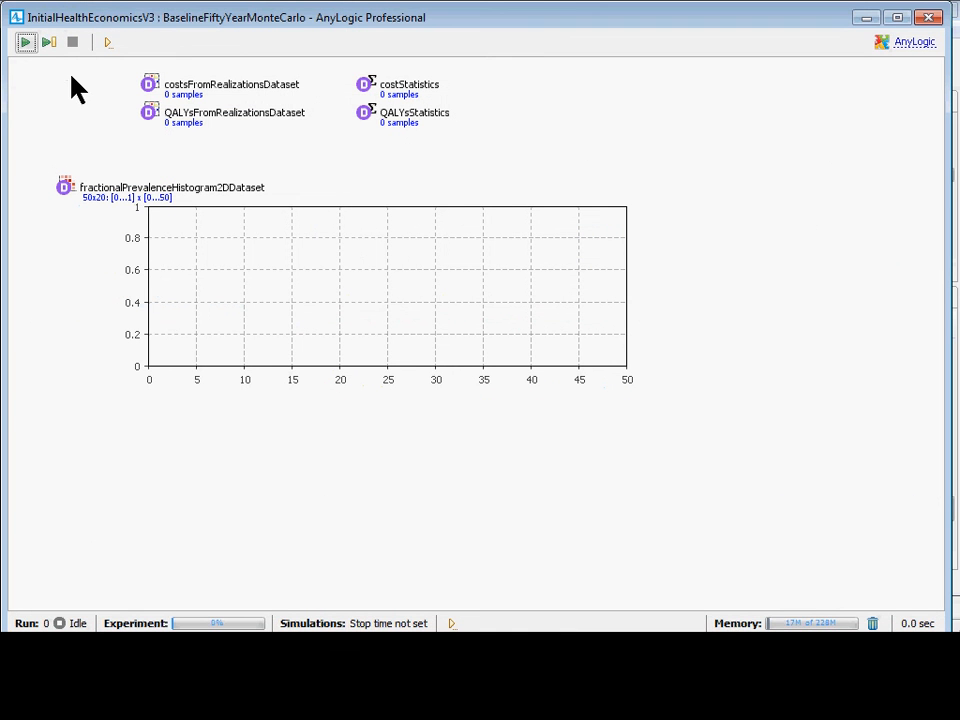
left_click(25, 44)
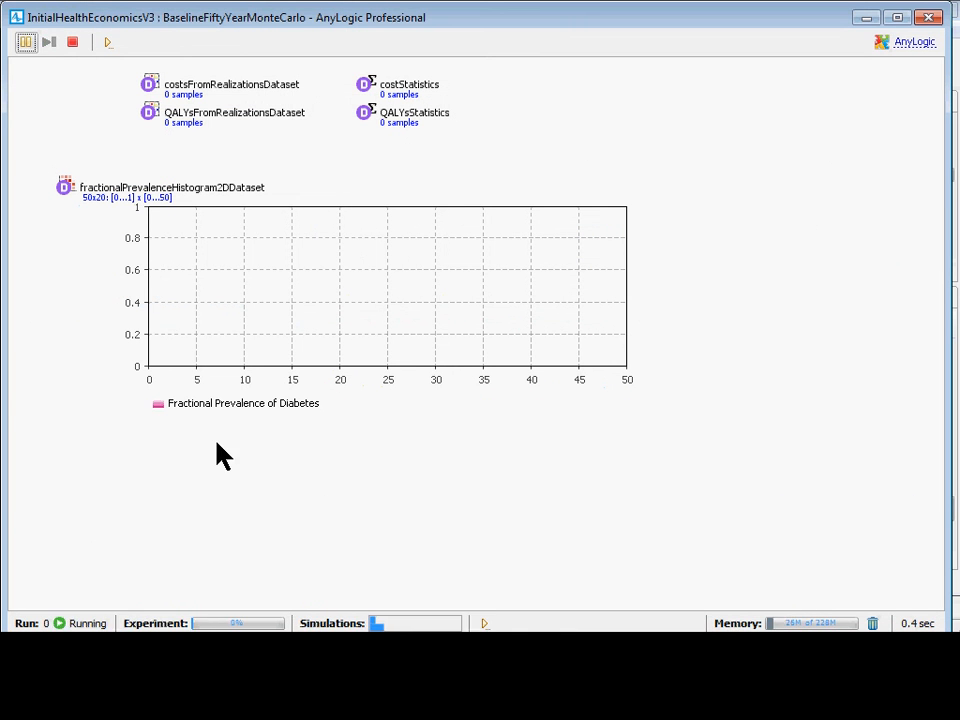
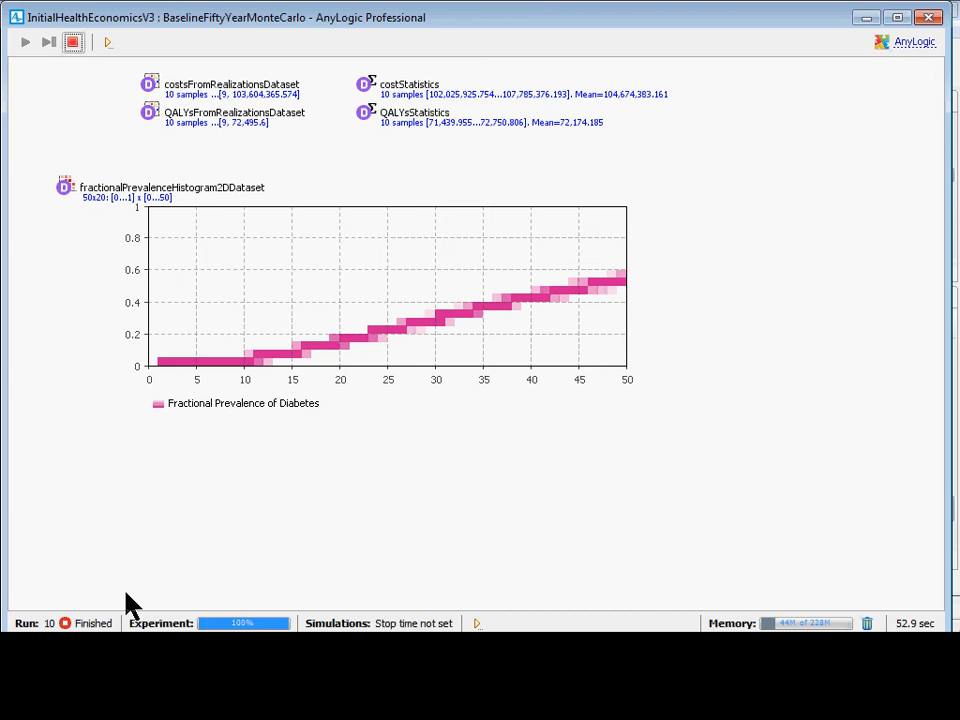
Copy all the data of the Fractional Prevalence of Diabetes chart and inspect fractionalPrevalenceHistogram2DDataset in an enlarged data view.
right_click(410, 320)
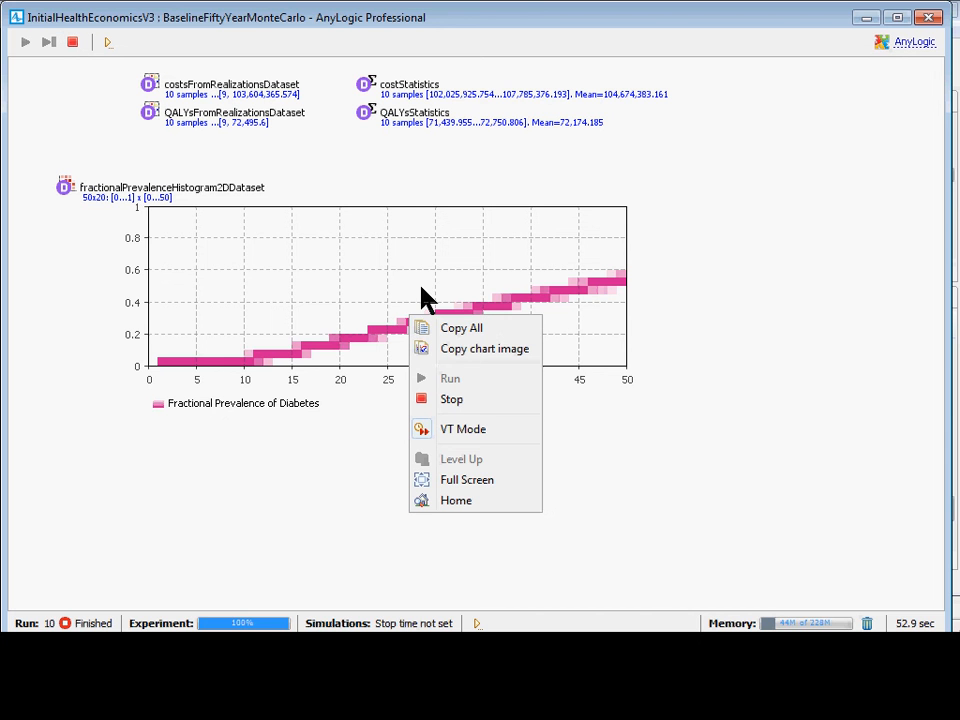
left_click(452, 333)
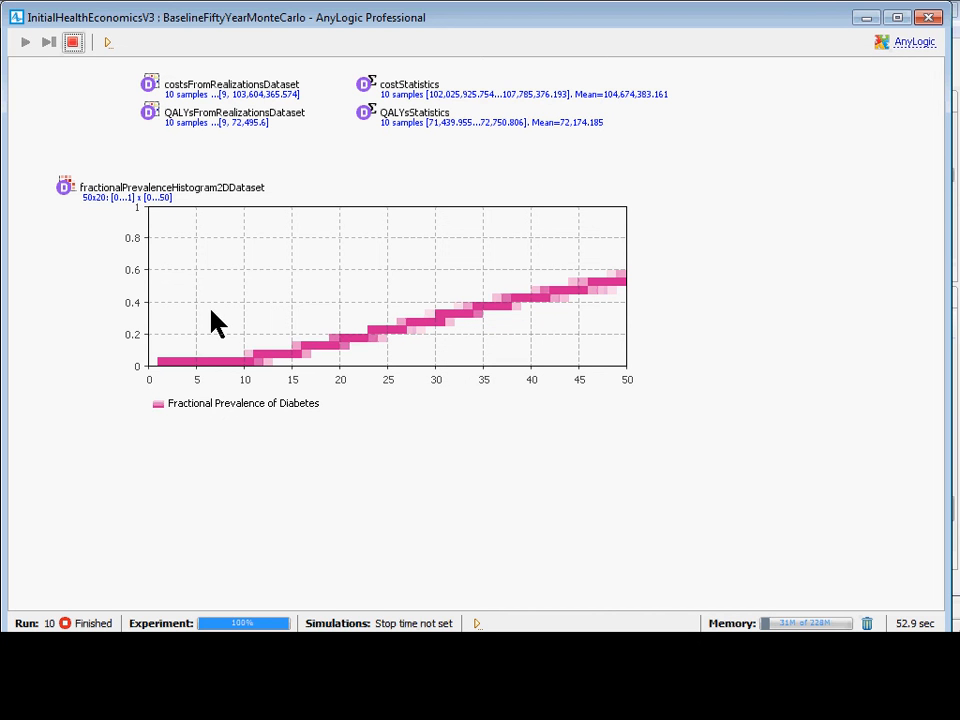
left_click(68, 193)
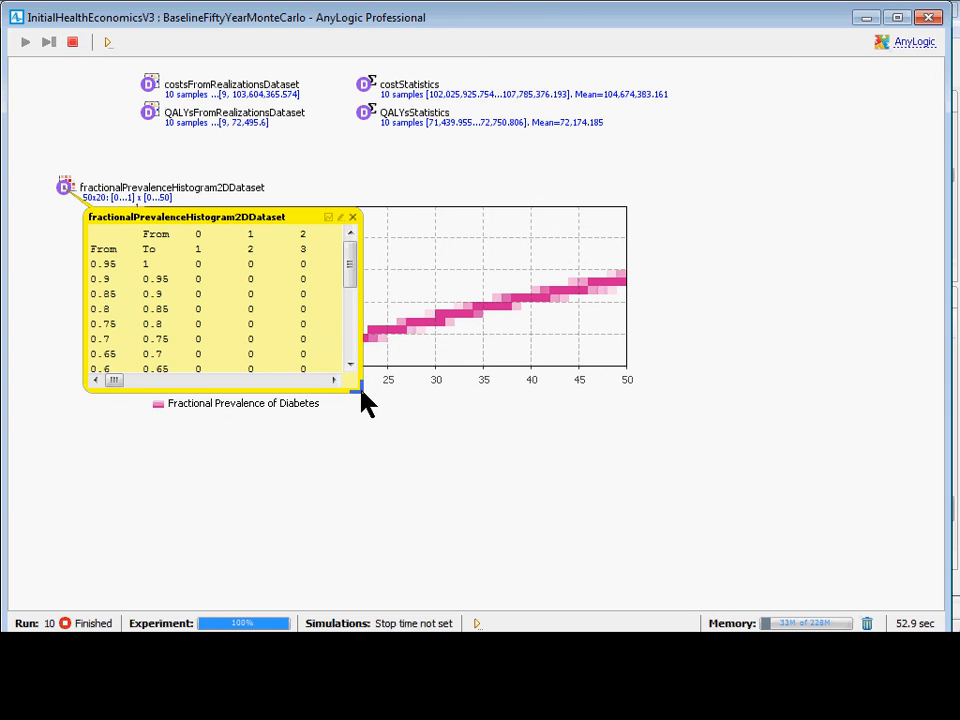
left_click_drag(360, 390, 928, 565)
scroll(551, 386, "down", 1)
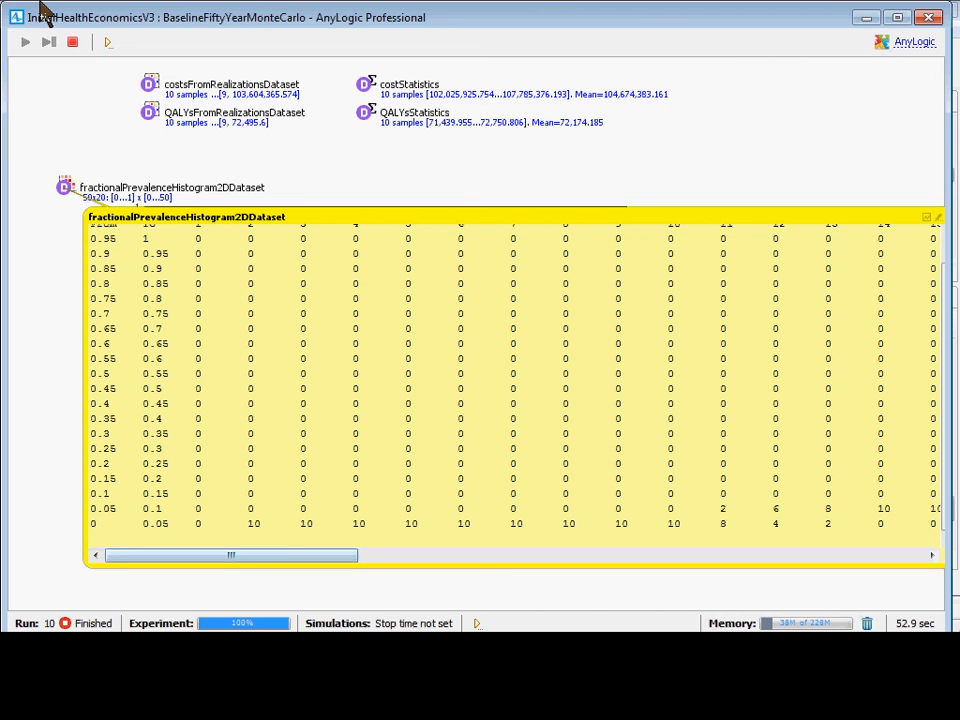
Switch to the Book1 workbook in Excel and paste the copied histogram data into a new sheet.
key("alt+Tab")
key("alt+Tab")
key("alt+Tab")
key("alt+Tab")
key("alt+Tab")
key("alt+Tab")
key("alt+Tab")
key("alt+Tab")
key("alt+Tab")
key("alt+Tab")
key("alt+Tab")
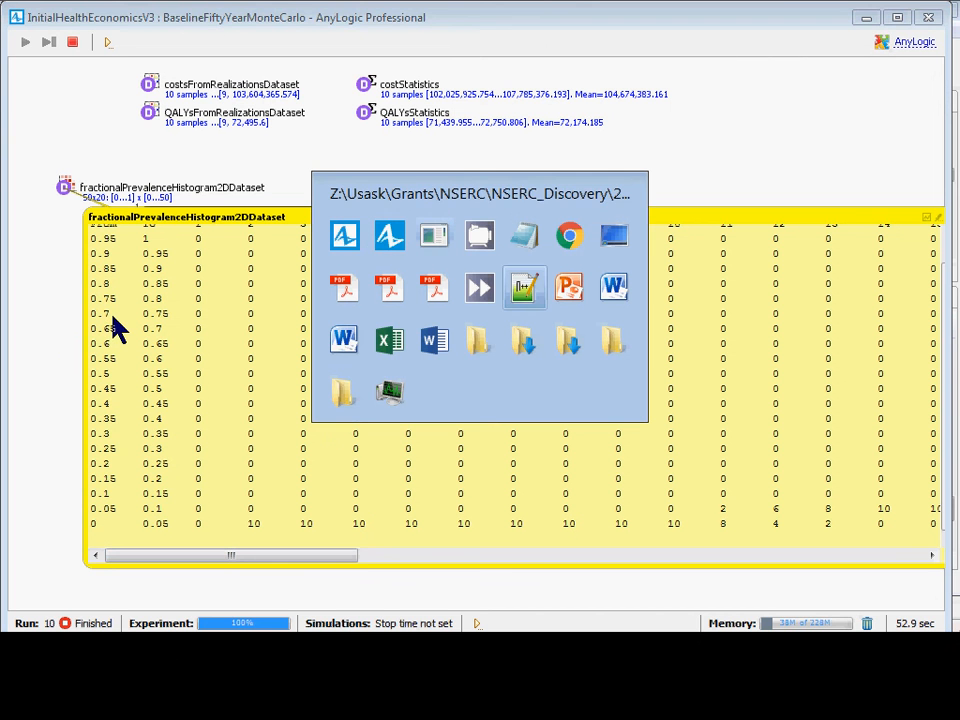
key("alt+Tab")
key("alt+Tab")
key("alt+Tab")
key("alt+Tab")
key("Escape")
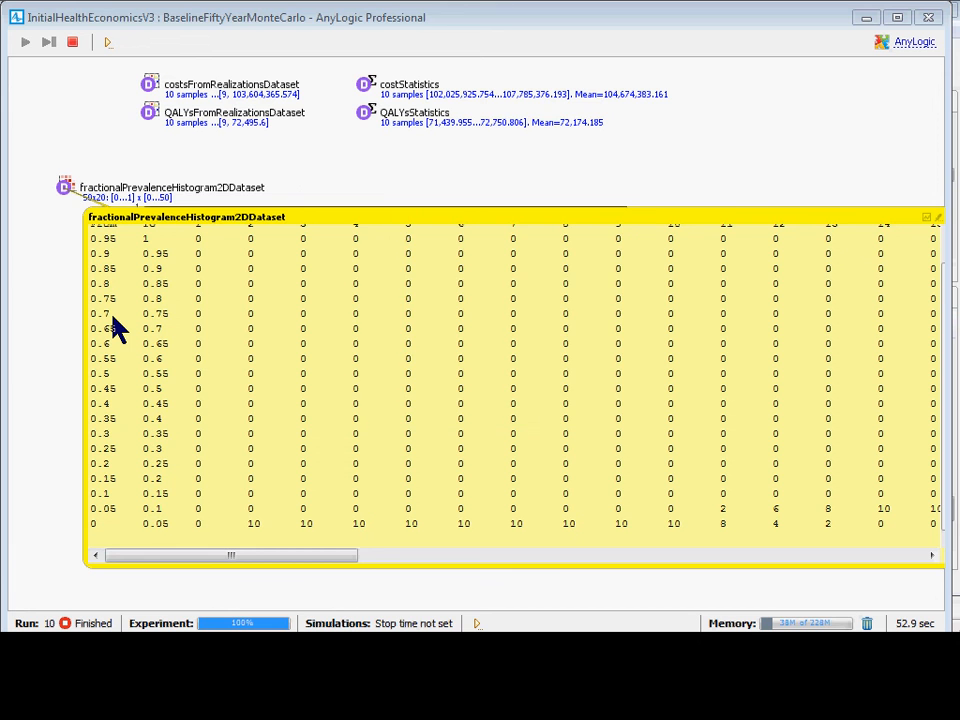
key("alt+Tab")
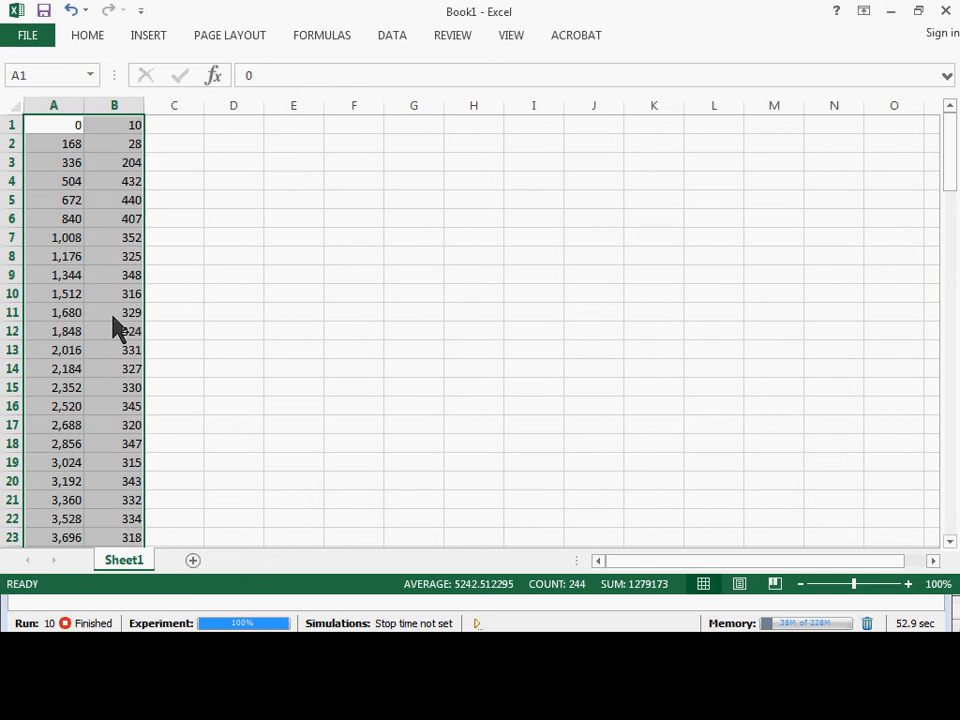
left_click(193, 560)
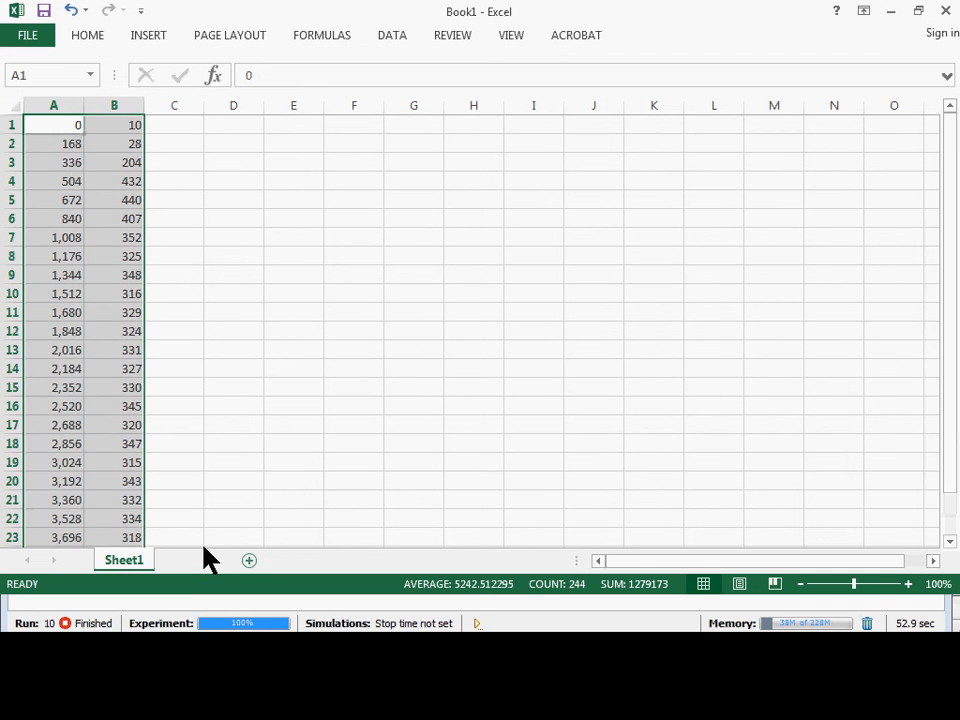
key("ctrl+v")
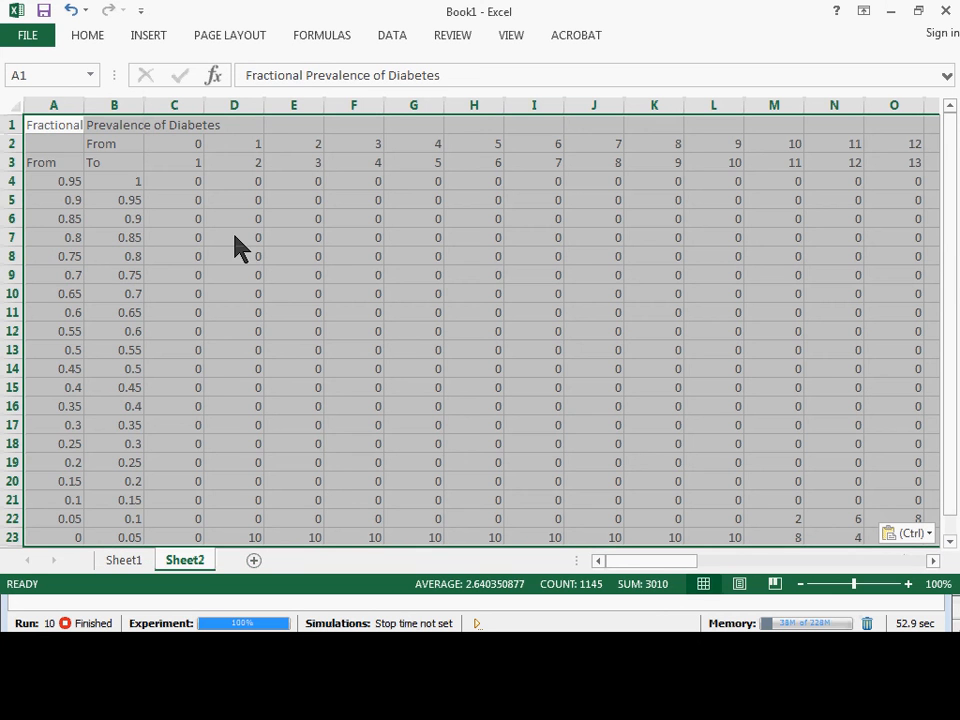
Look down column C of the pasted histogram table, from its header to its last row.
left_click(210, 161)
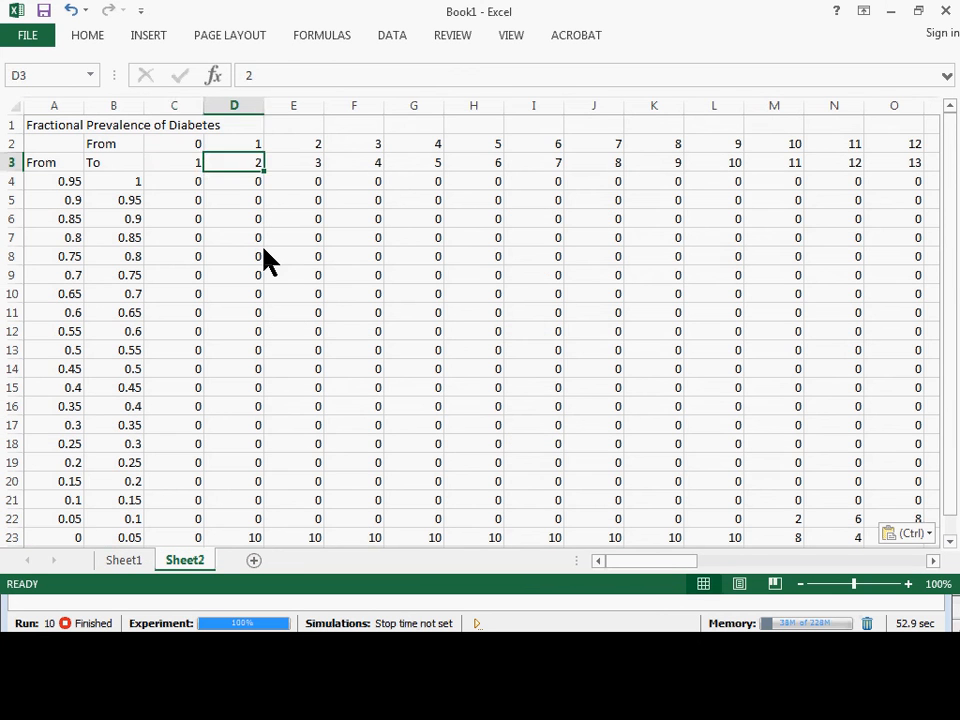
key("Left")
key("ctrl+Down")
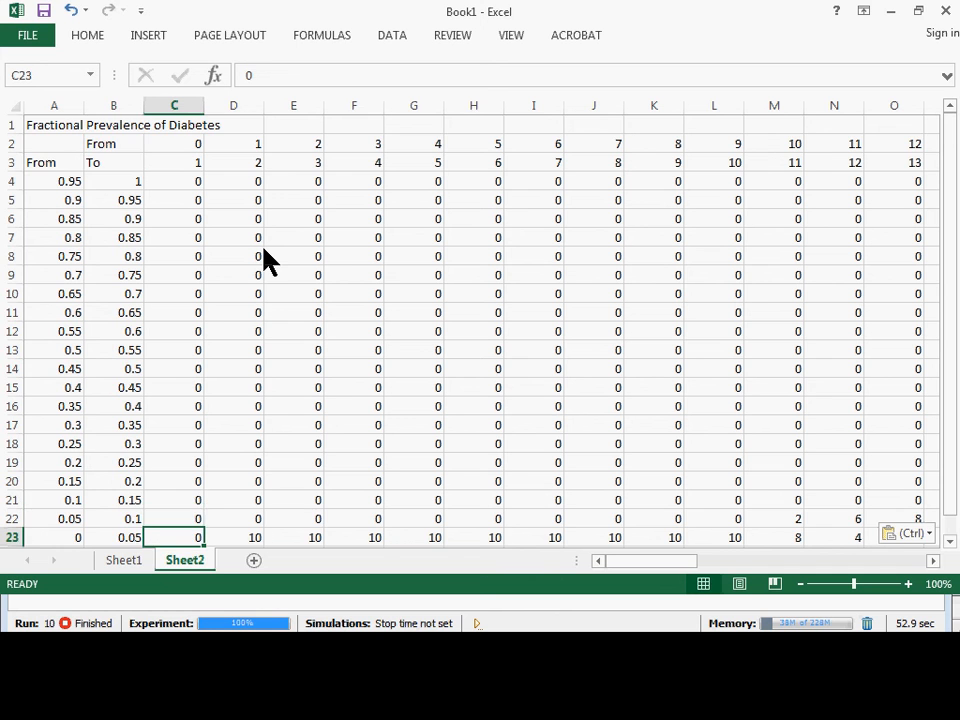
scroll(264, 257, "down", 1)
scroll(281, 261, "up", 1)
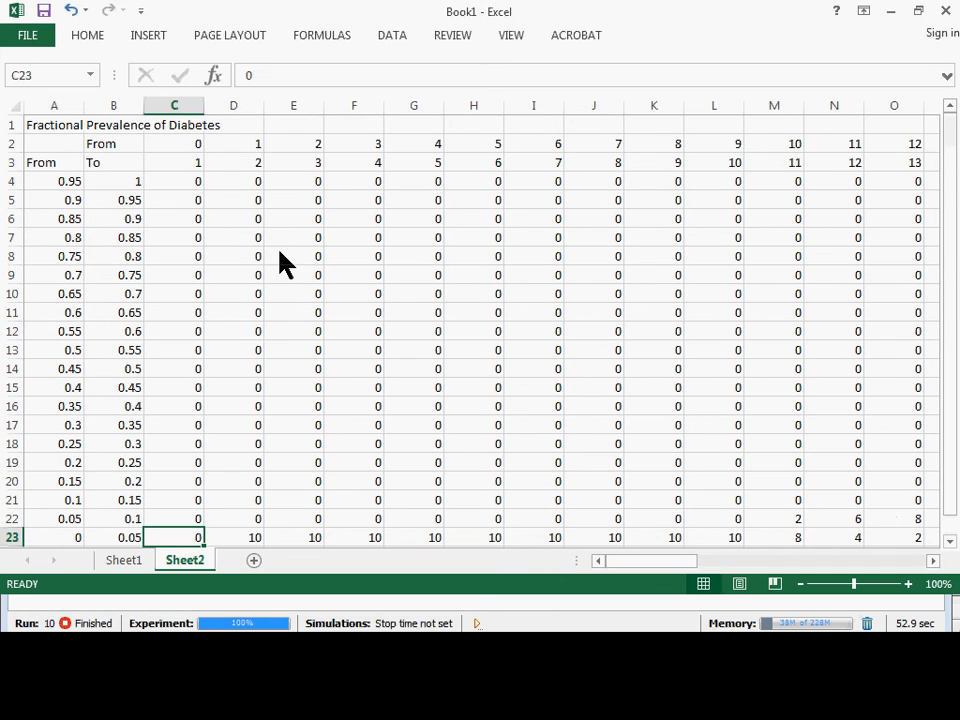
Examine the time-interval boundaries across row 2 of the pasted table, starting from cell C2.
left_click(183, 144)
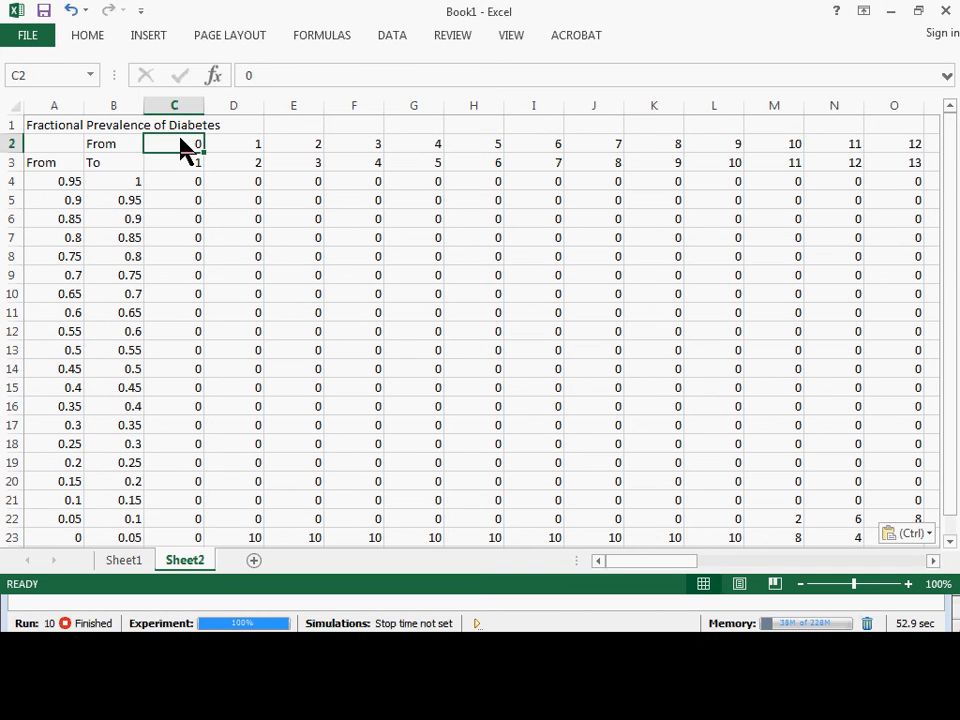
key("ctrl")
key("Escape")
key("Right")
key("Right")
key("Right")
key("Right")
key("Right")
key("Right")
key("Right")
key("Right")
key("Right")
key("Right")
key("Right")
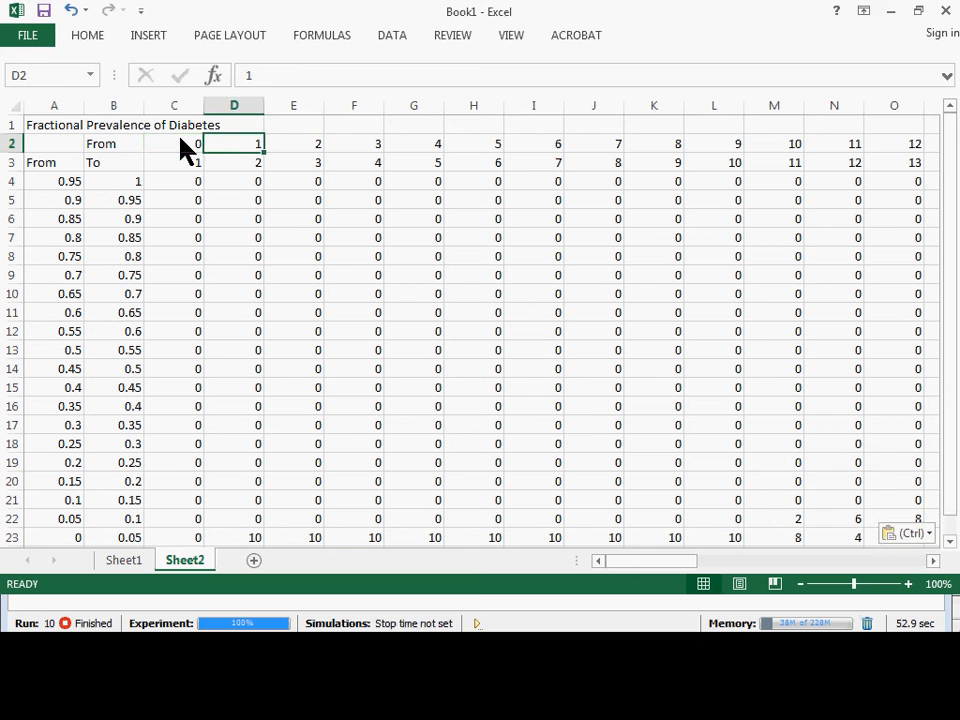
key("Right")
key("Right")
key("Right")
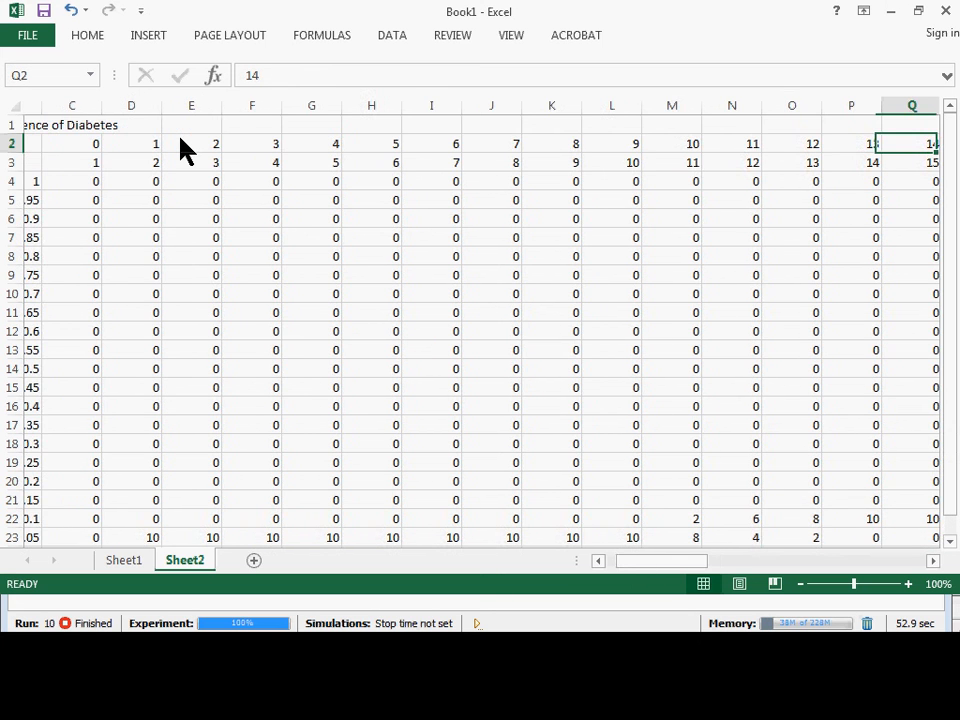
key("Right")
key("Home")
key("Right")
key("Right")
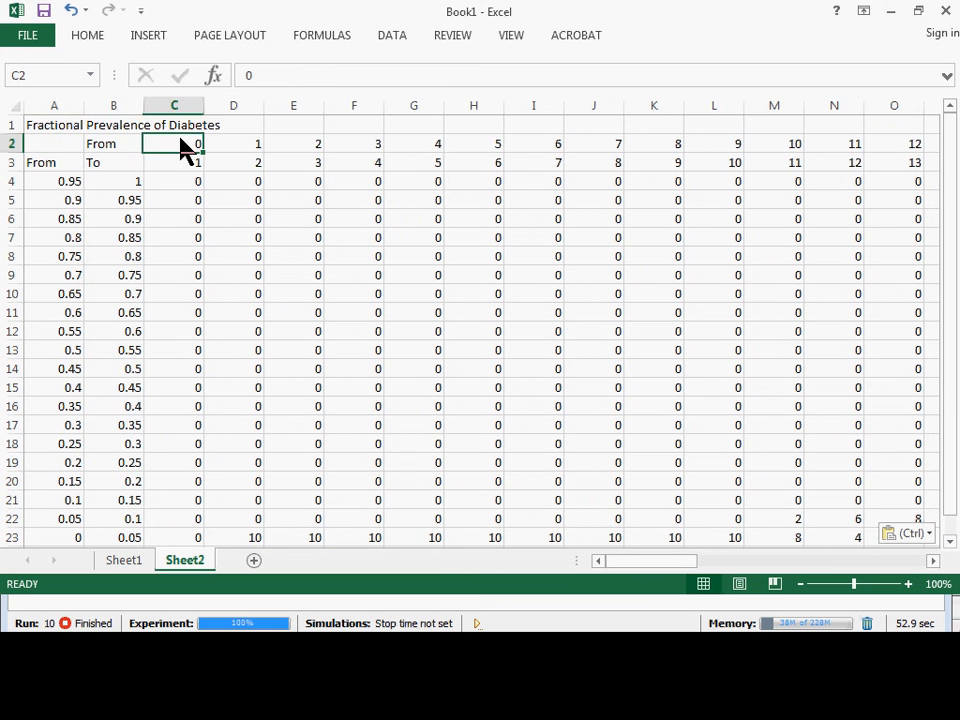
Compare the From and To headings of the table and review the prevalence bin boundaries down column A.
key("Down")
key("Up")
key("Right")
key("Down")
key("Left")
key("Left")
key("Left")
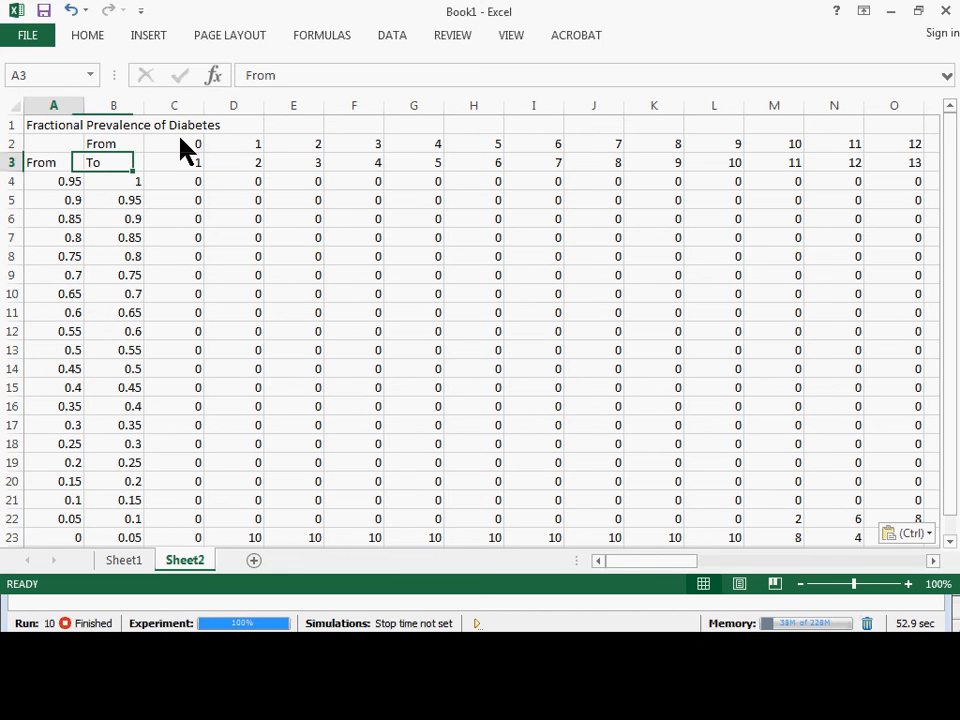
key("ctrl+Down")
key("ctrl+Down")
key("ctrl+Up")
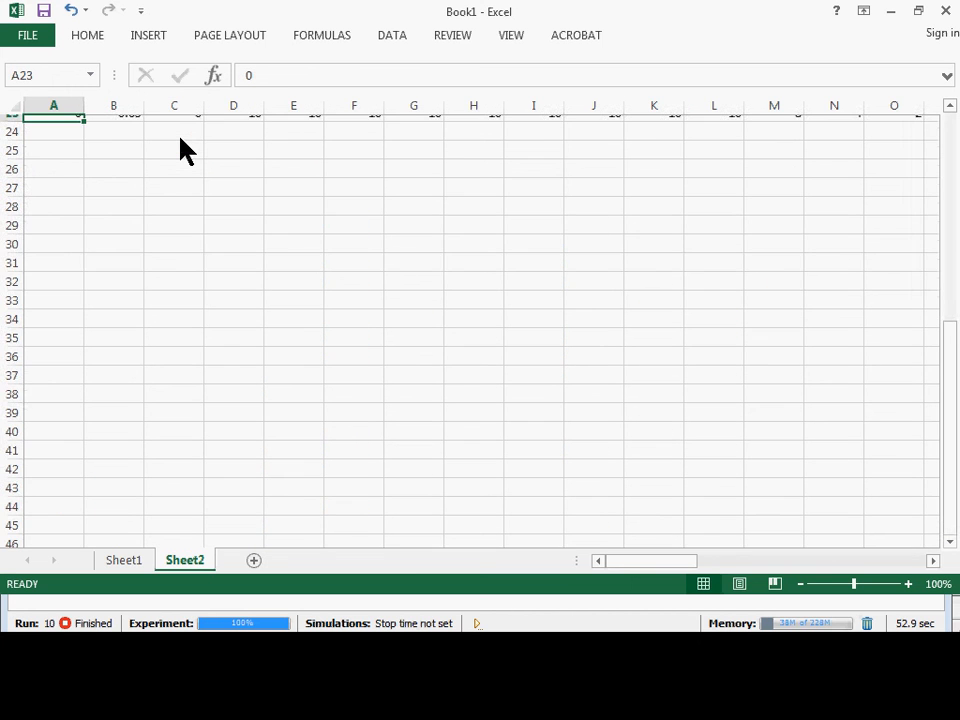
Examine the realization counts in the lowest prevalence bins around cell M22.
scroll(180, 268, "up", 6)
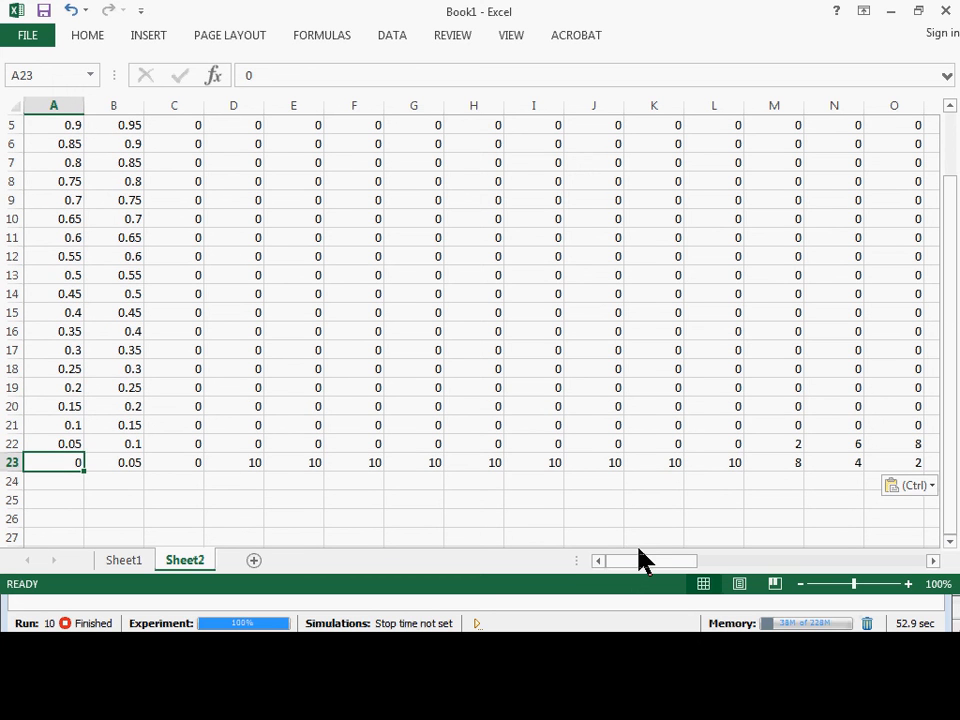
left_click_drag(638, 557, 664, 570)
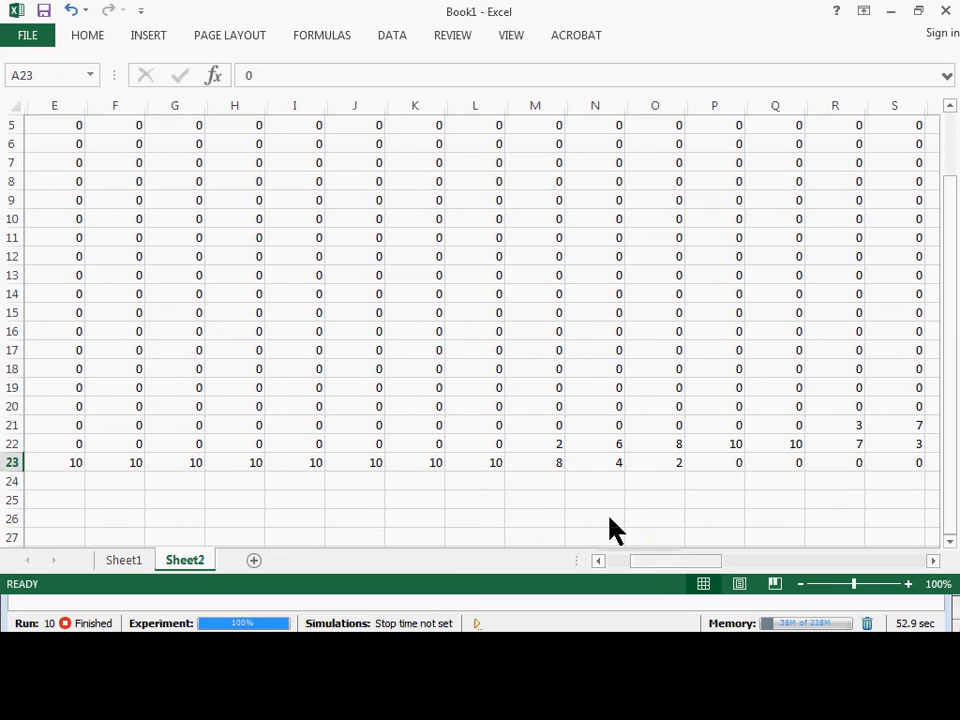
left_click(560, 448)
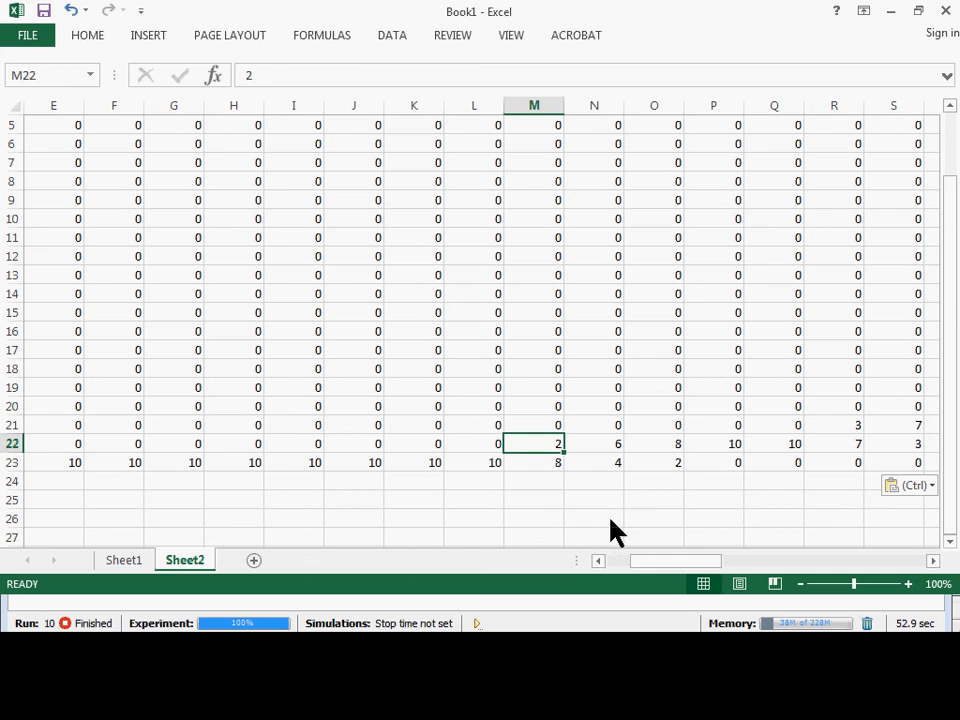
left_click_drag(692, 559, 675, 557)
Switch to the AnyLogic editor and review BaselineFiftyYearMonteCarlo's properties, from its Java actions back up through its model time and parameters.
key("alt+Tab")
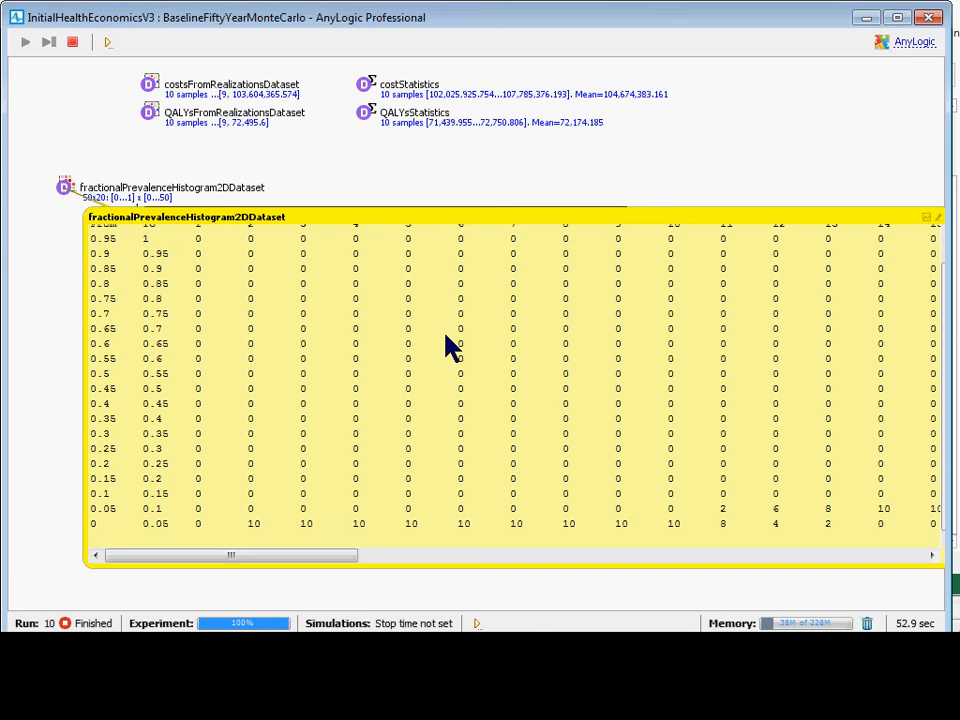
key("alt+Tab")
key("alt+Tab")
key("alt+Tab")
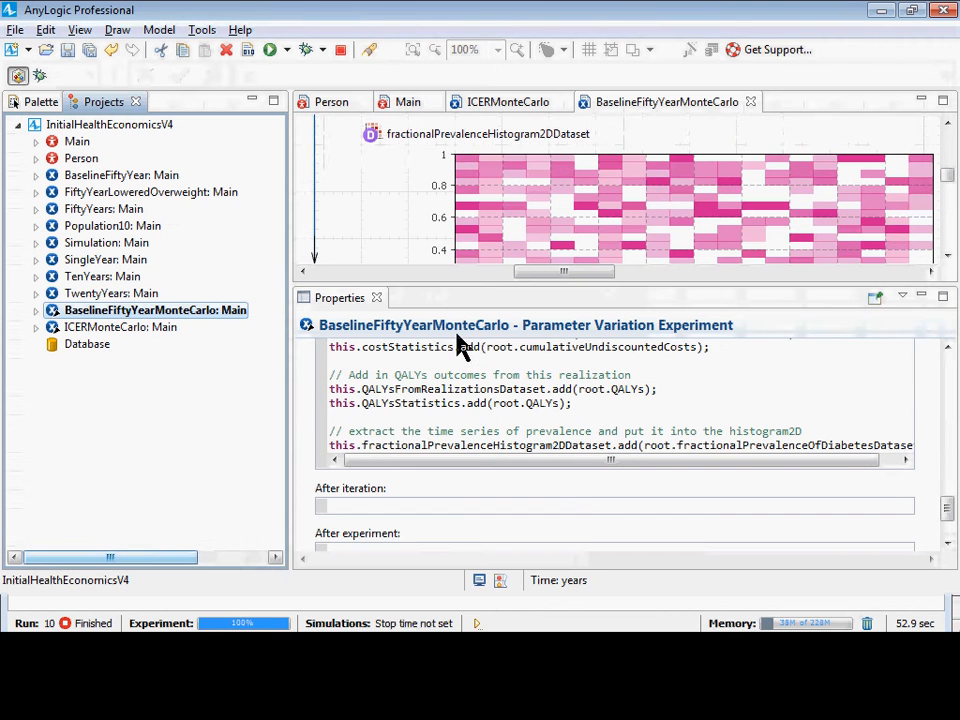
left_click(236, 314)
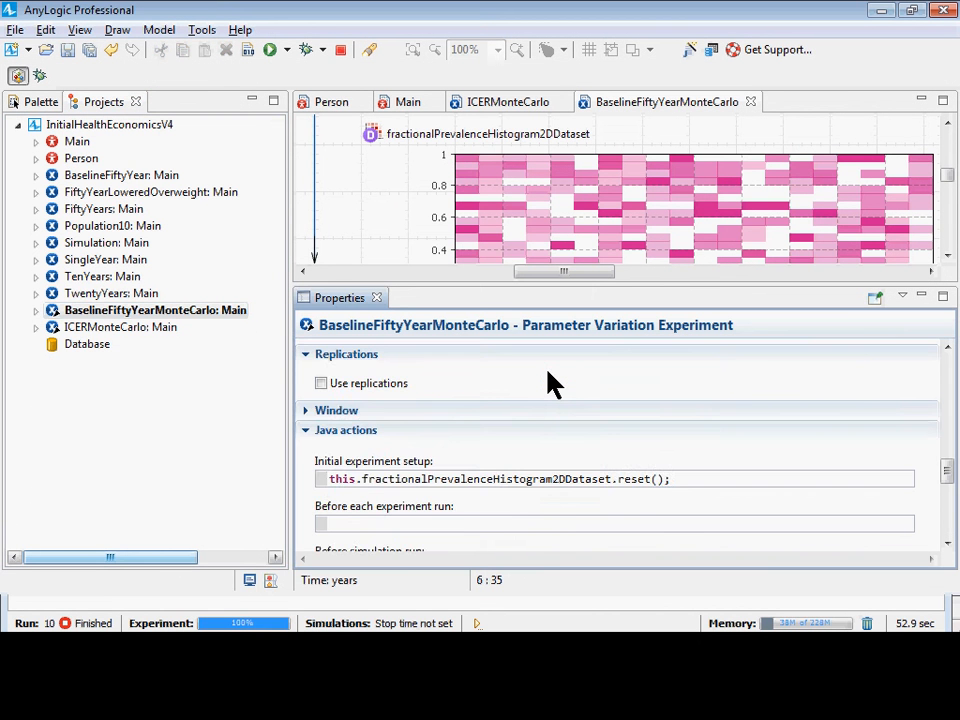
scroll(549, 383, "down", 10)
scroll(506, 429, "up", 2)
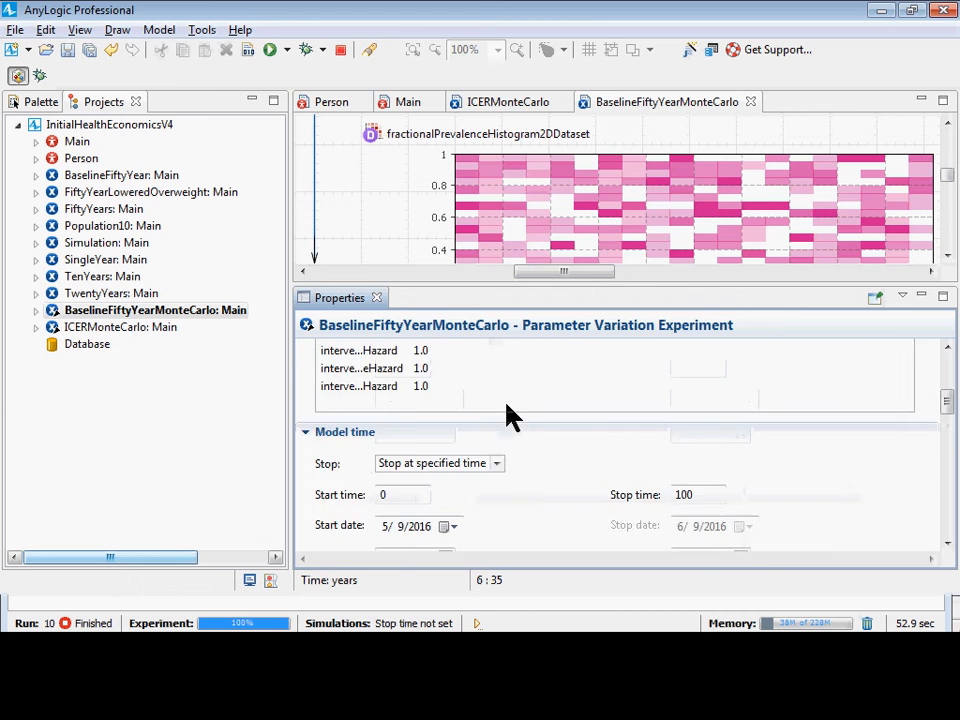
scroll(508, 416, "up", 8)
Return to the pasted table in Excel and compare the counts in rows 21 to 23 with their time-interval headers.
key("alt+Tab")
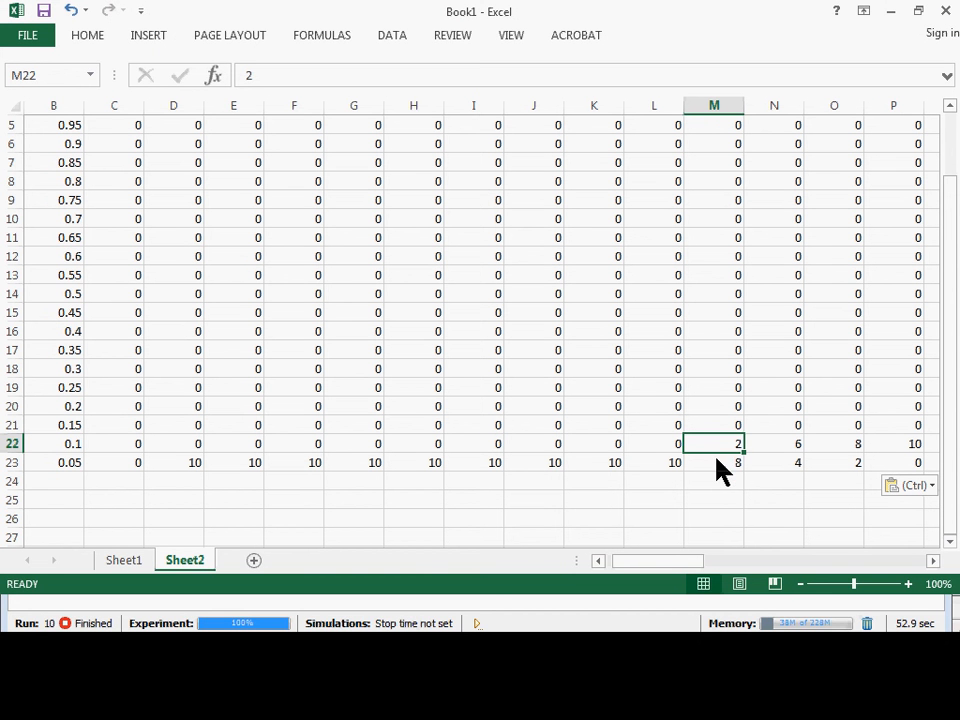
scroll(690, 260, "up", 2)
scroll(716, 400, "down", 3)
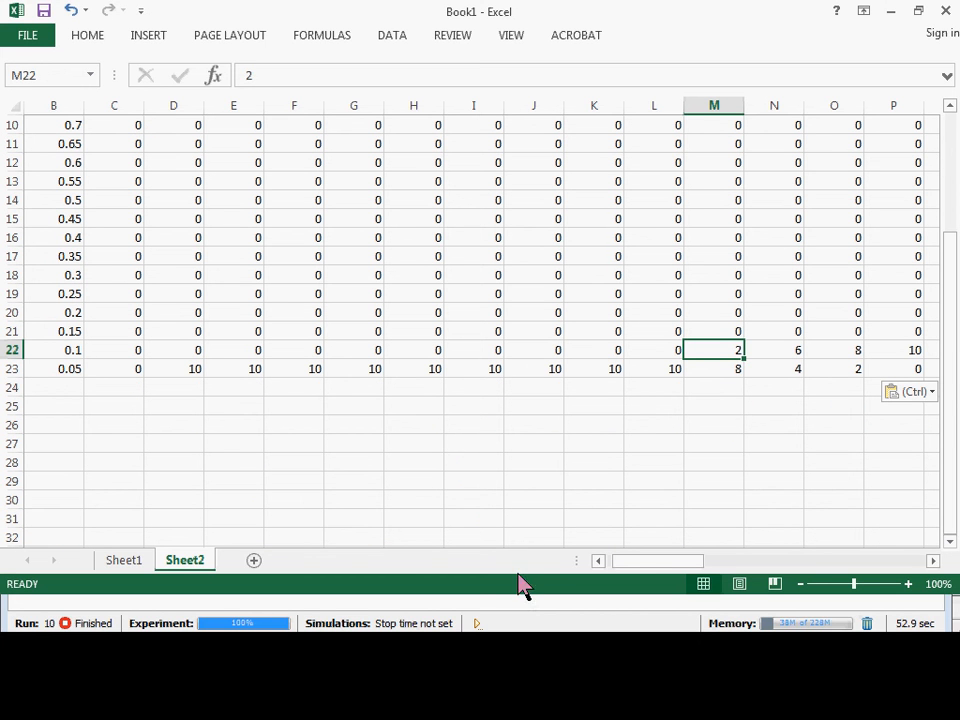
left_click_drag(681, 568, 700, 568)
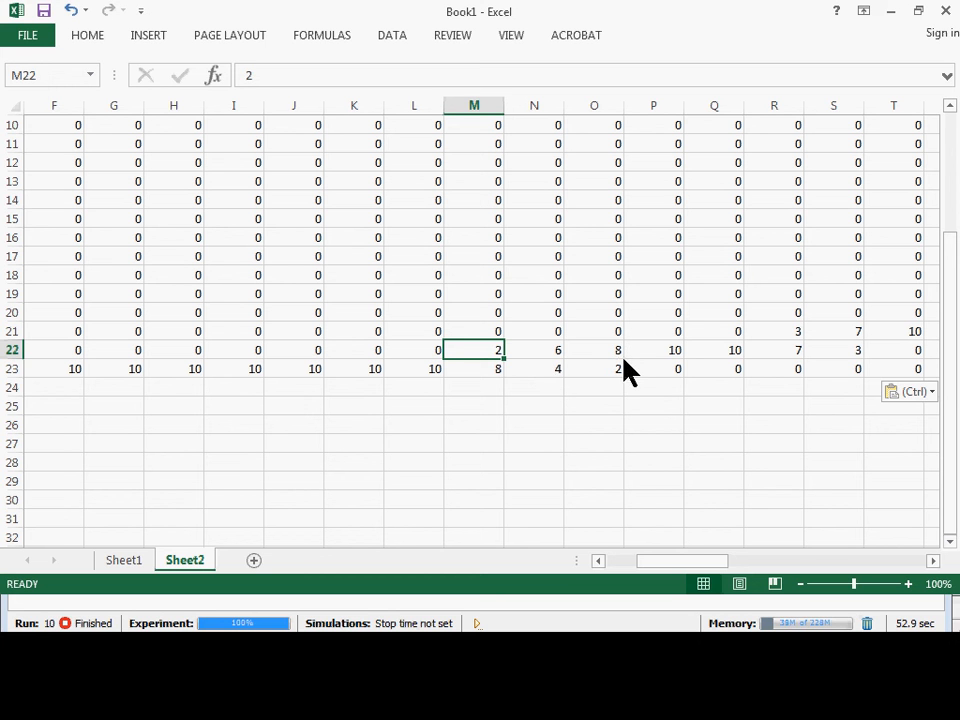
scroll(655, 340, "up", 3)
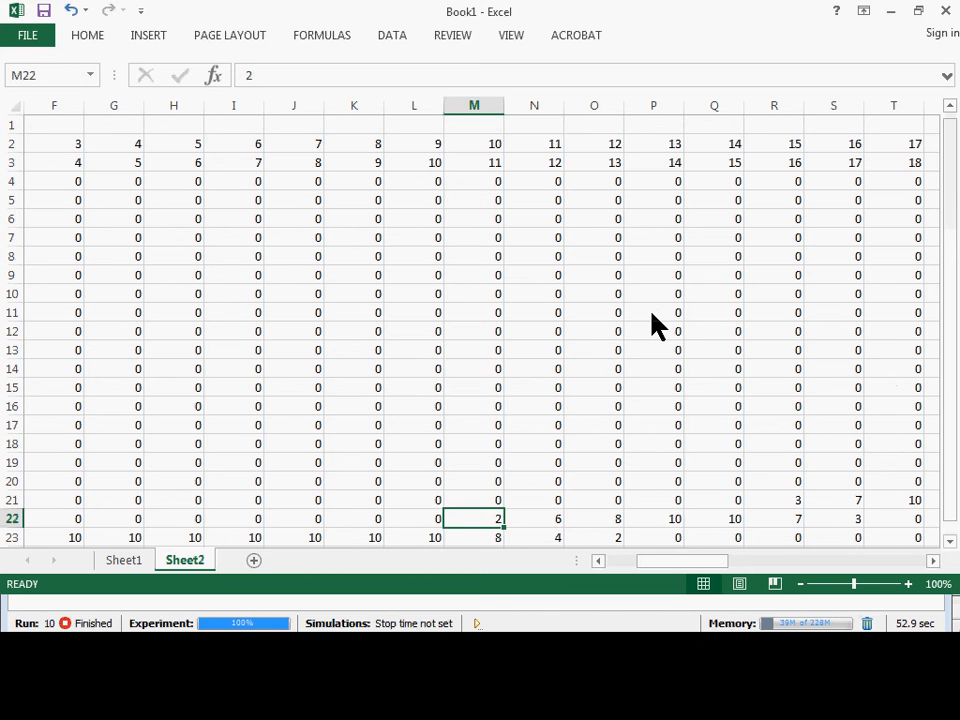
scroll(658, 335, "down", 3)
left_click(671, 350)
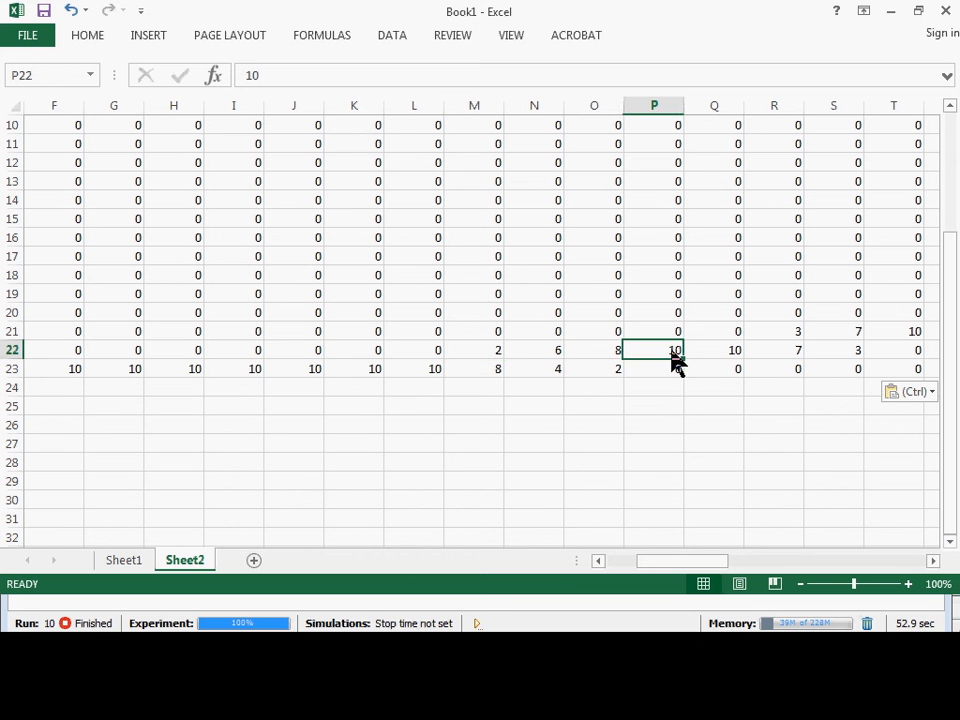
scroll(853, 368, "up", 1)
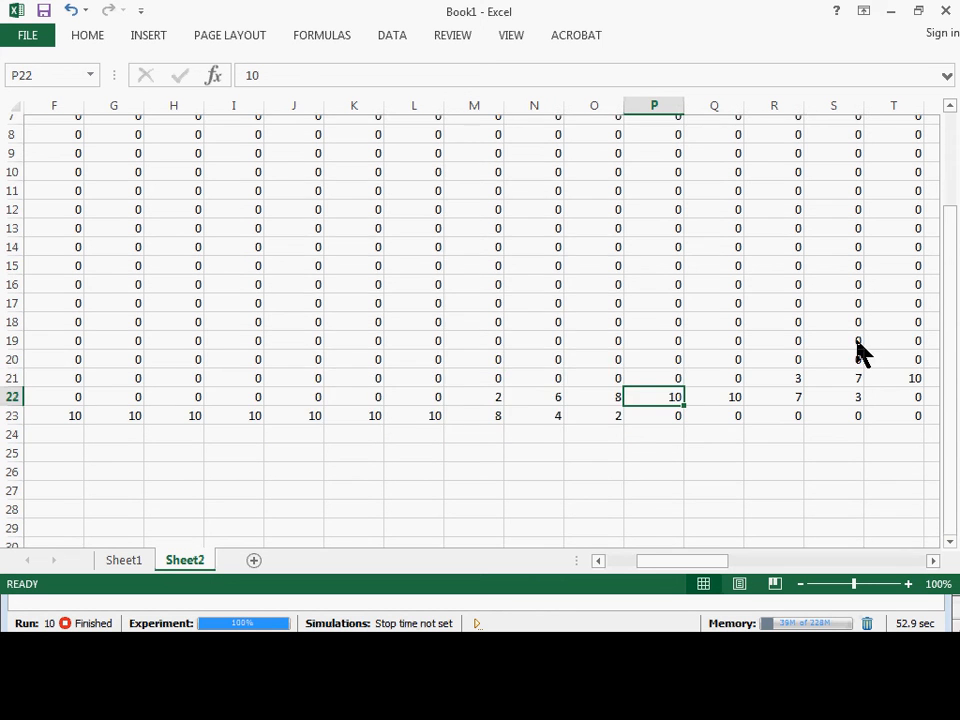
Return to the BaselineFiftyYearMonteCarlo run window and close the histogram dataset's data view to uncover the chart.
key("alt+Tab")
key("alt+Tab")
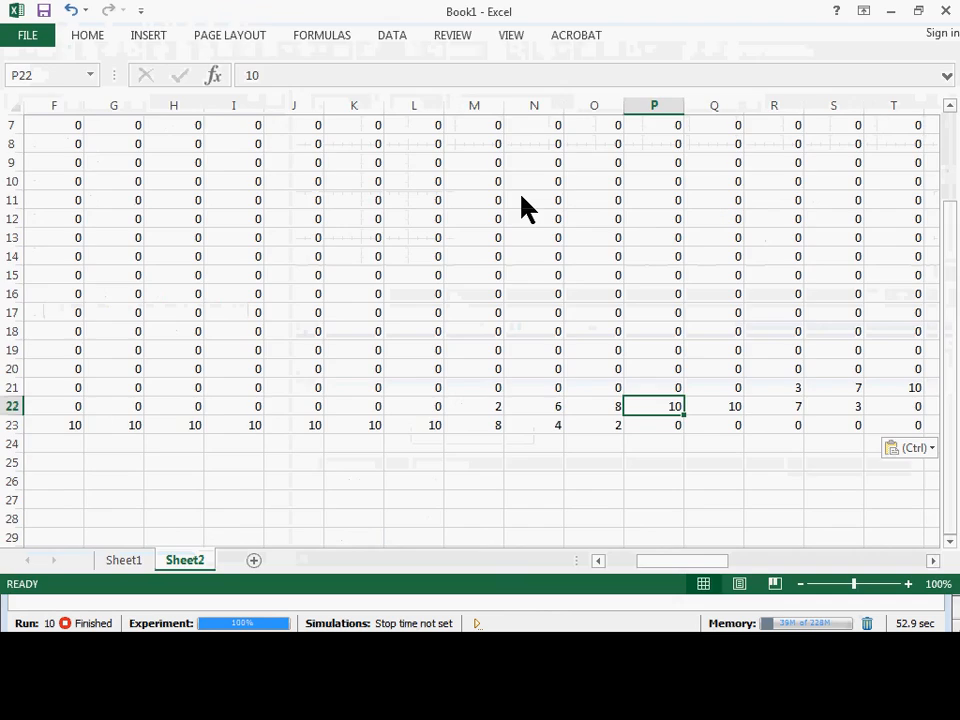
key("alt+Tab")
key("alt+Tab")
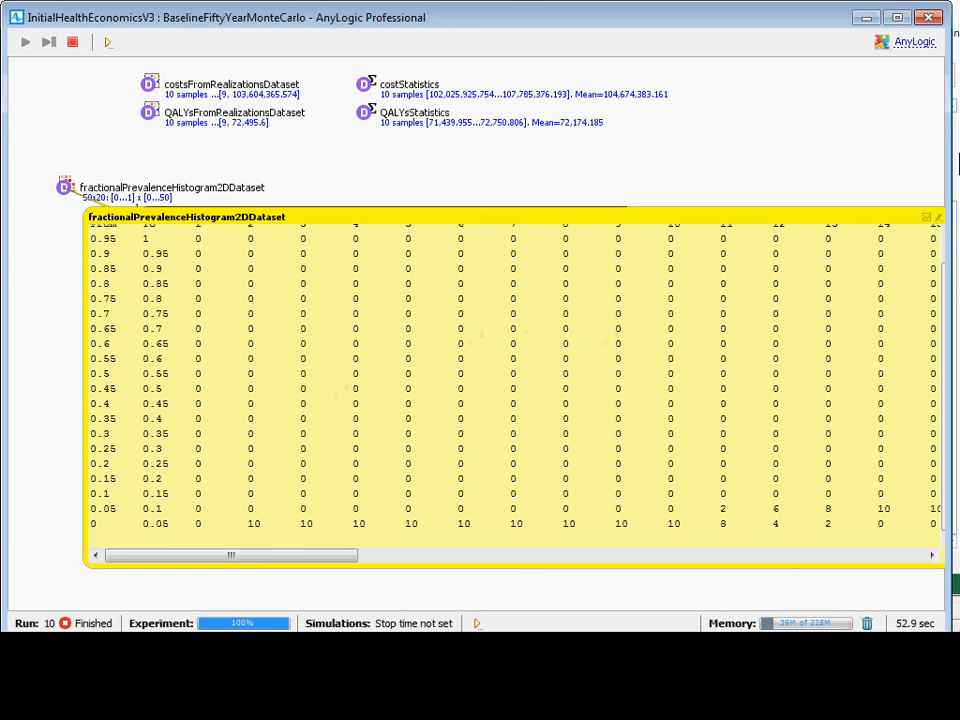
left_click_drag(870, 216, 704, 254)
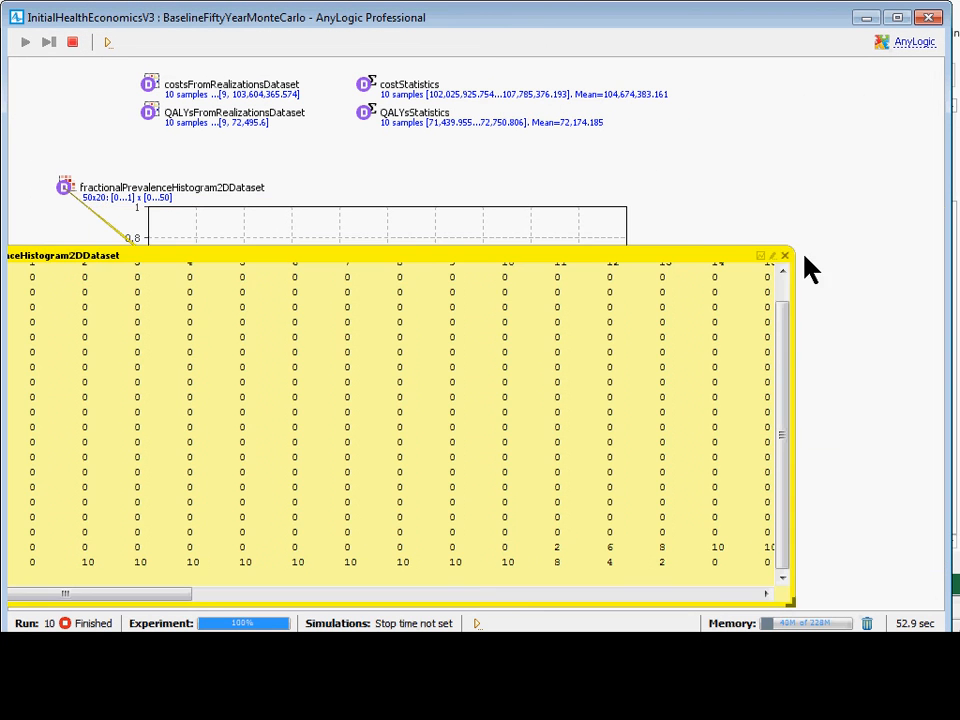
left_click(786, 257)
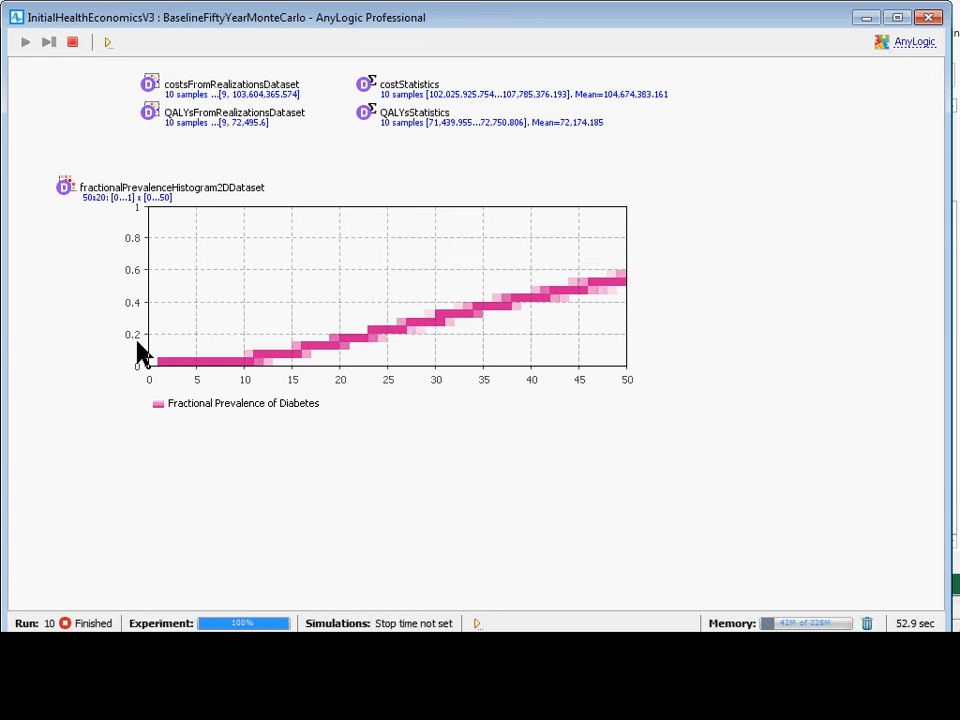
Close the run window and set the Y-axis number of intervals of fractionalPrevalenceHistogram2DDataset to 100.
left_click(929, 17)
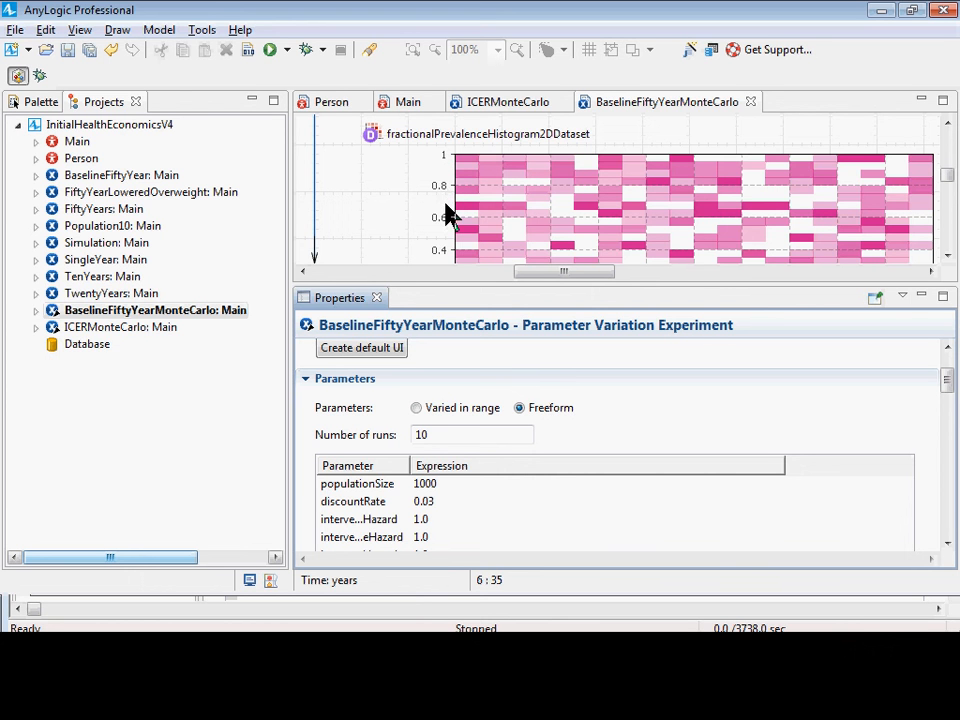
left_click(370, 136)
scroll(521, 454, "down", 5)
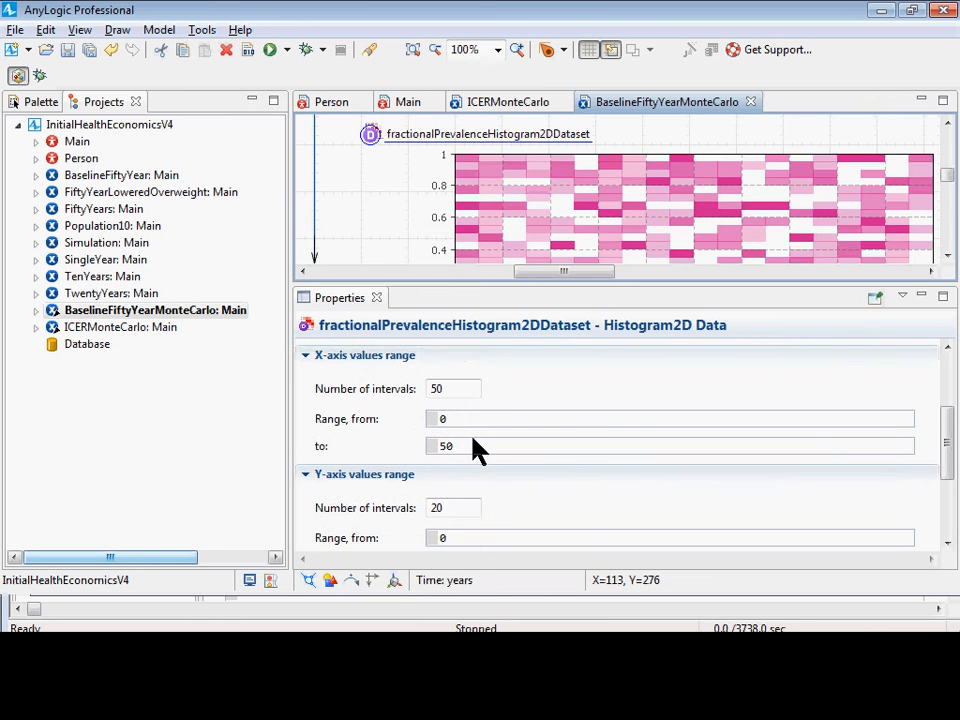
scroll(480, 445, "down", 1)
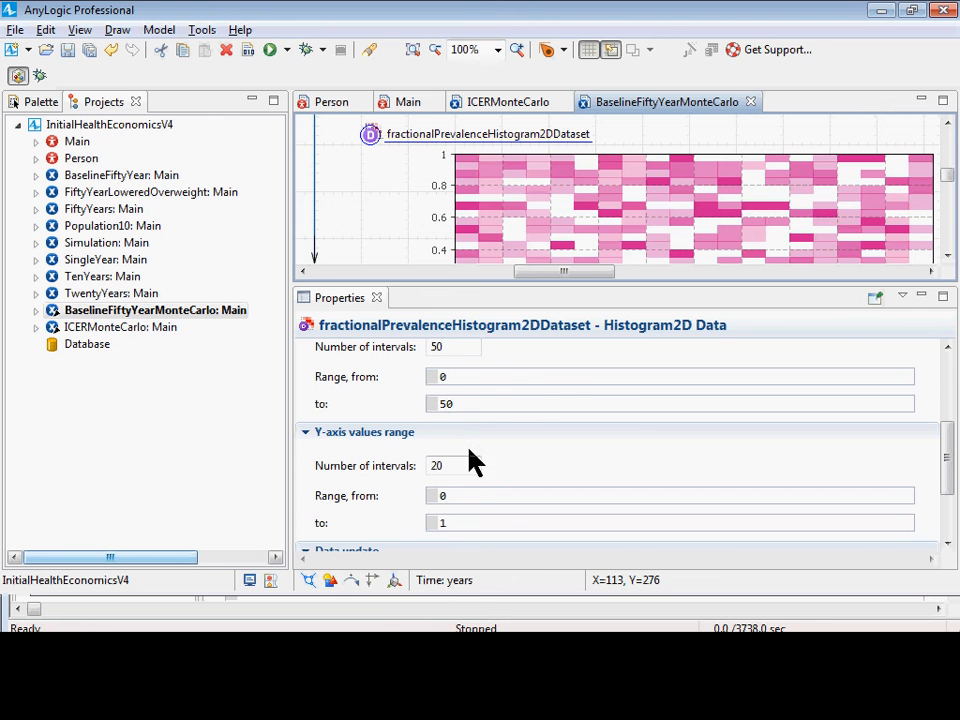
left_click(450, 468)
left_click_drag(464, 470, 416, 457)
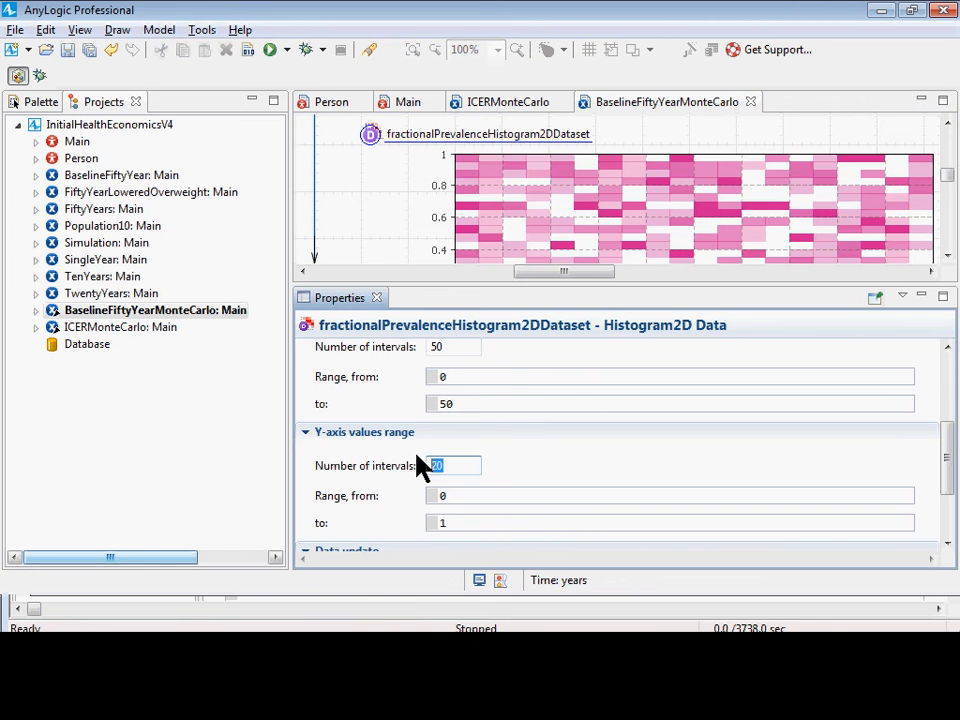
type("50")
scroll(461, 508, "down", 1)
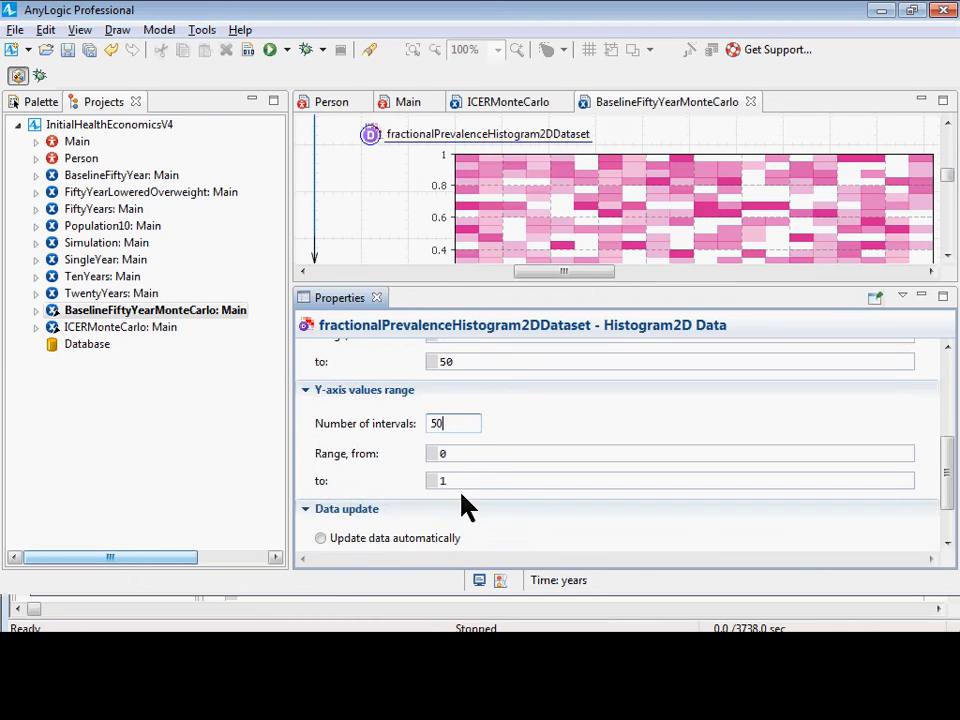
scroll(461, 501, "up", 1)
key("BackSpace")
key("BackSpace")
type("100")
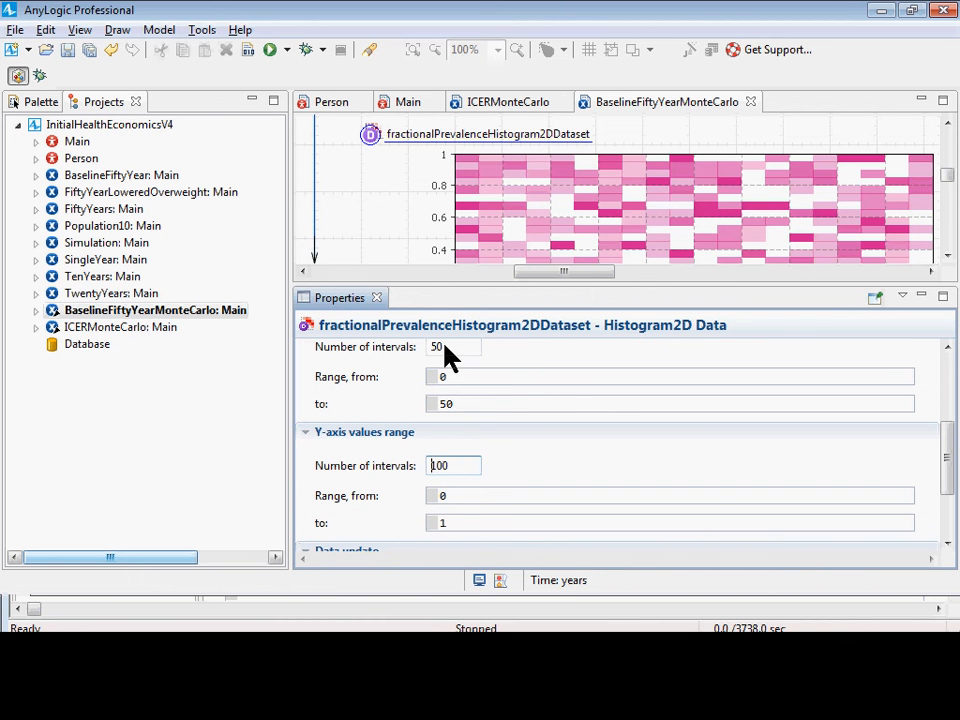
Review the histogram dataset's interval counts and value ranges for the X-axis and the Y-axis.
scroll(449, 360, "up", 1)
left_click_drag(460, 393, 354, 379)
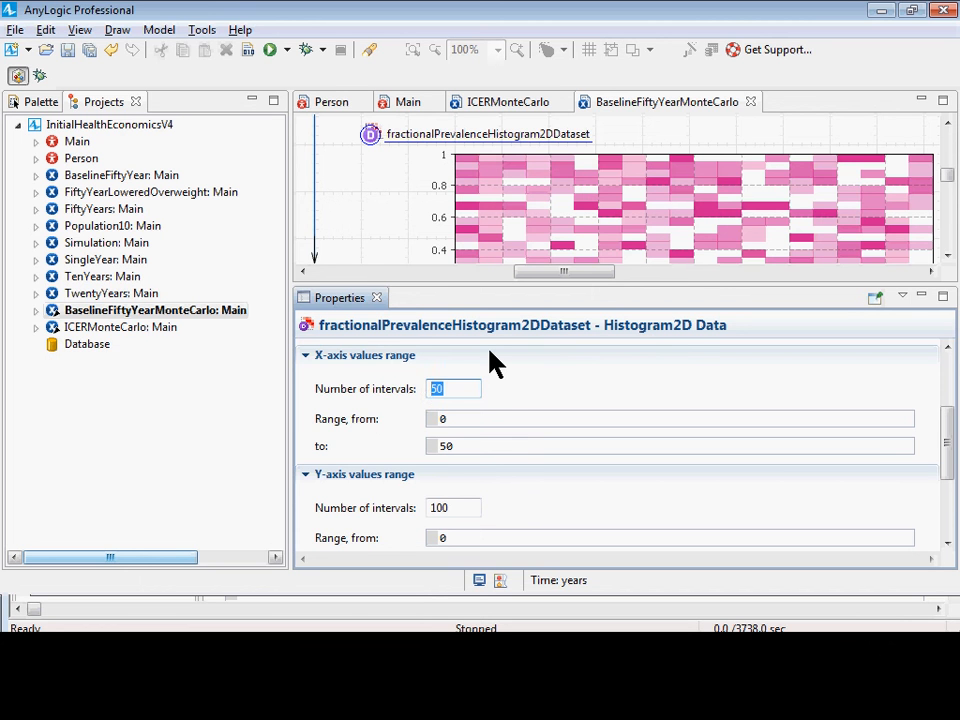
scroll(465, 420, "down", 1)
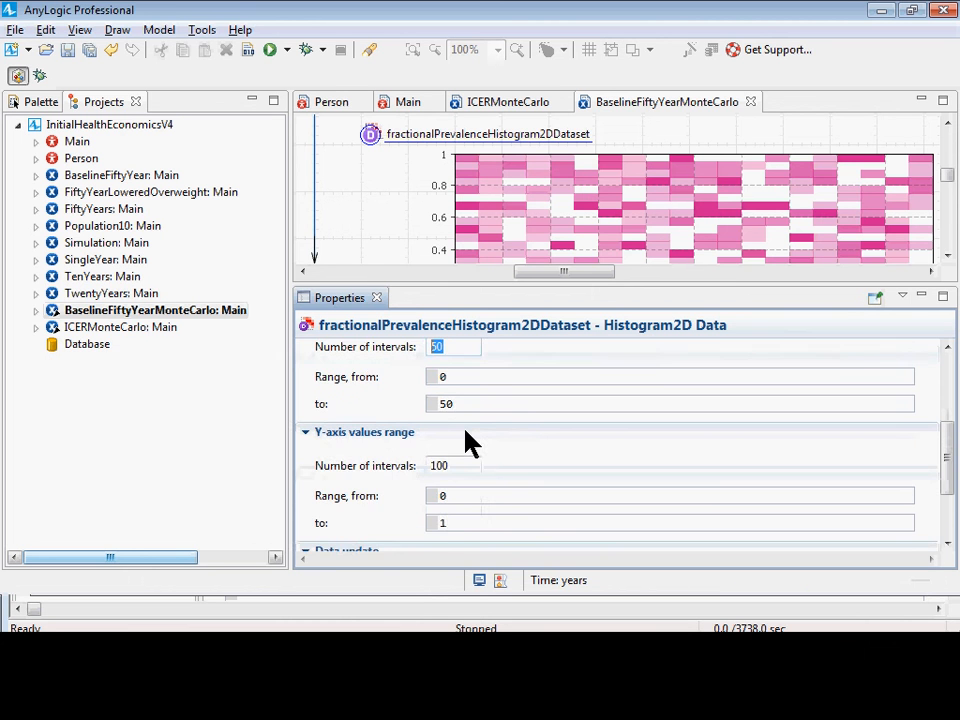
scroll(468, 445, "down", 1)
scroll(455, 441, "up", 2)
scroll(457, 460, "down", 1)
scroll(455, 480, "down", 1)
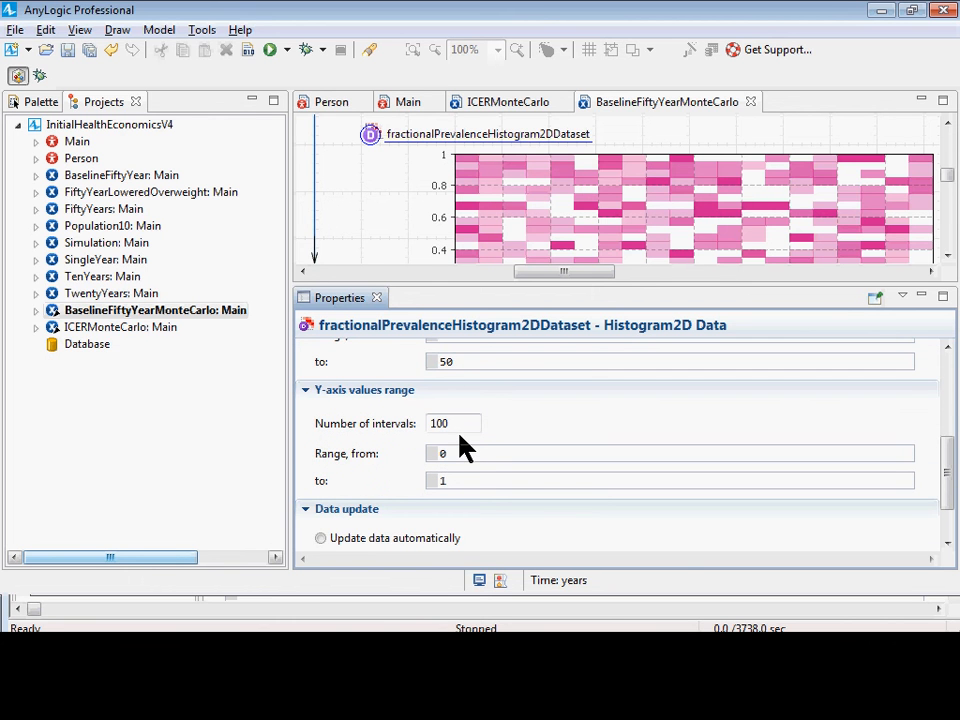
scroll(462, 430, "up", 1)
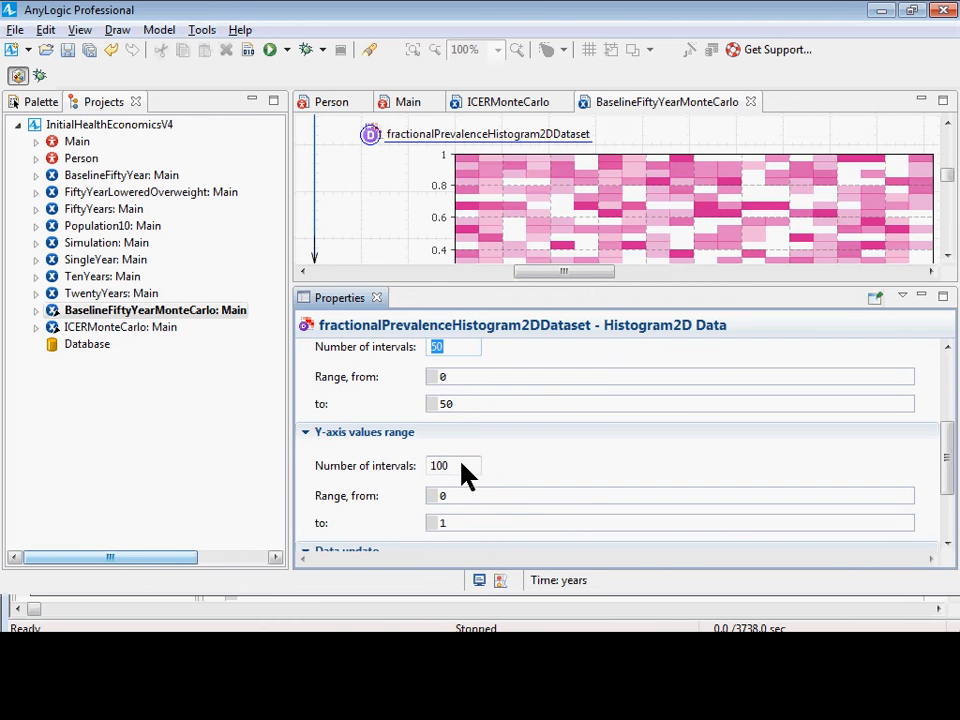
left_click_drag(462, 466, 422, 465)
Launch the BaselineFiftyYearMonteCarlo experiment and start its realizations with the finer prevalence bins.
left_click(157, 312)
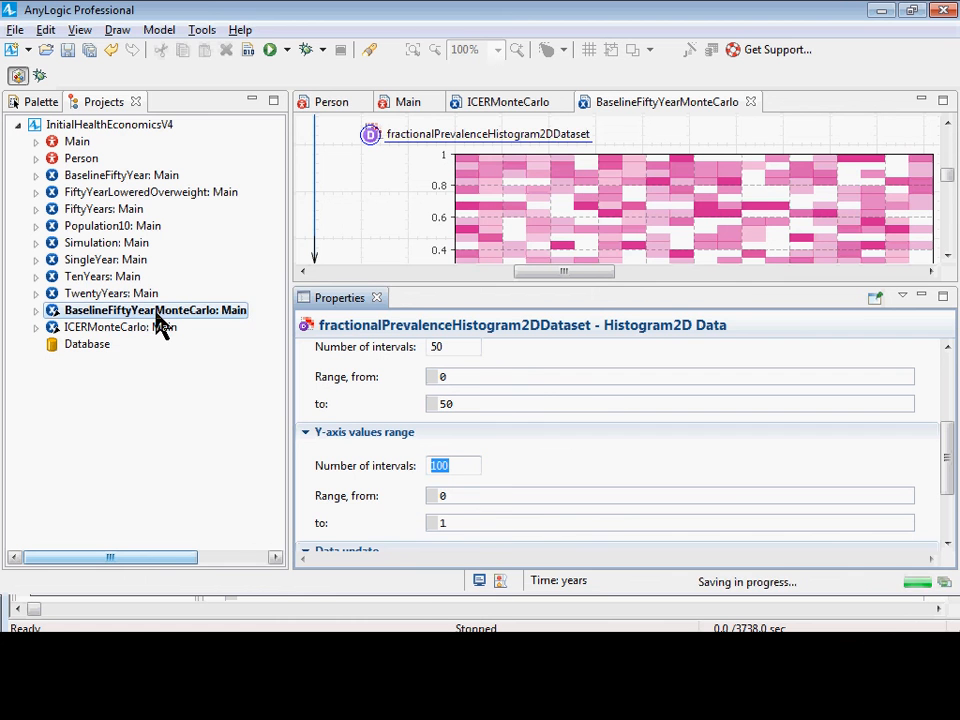
right_click(156, 313)
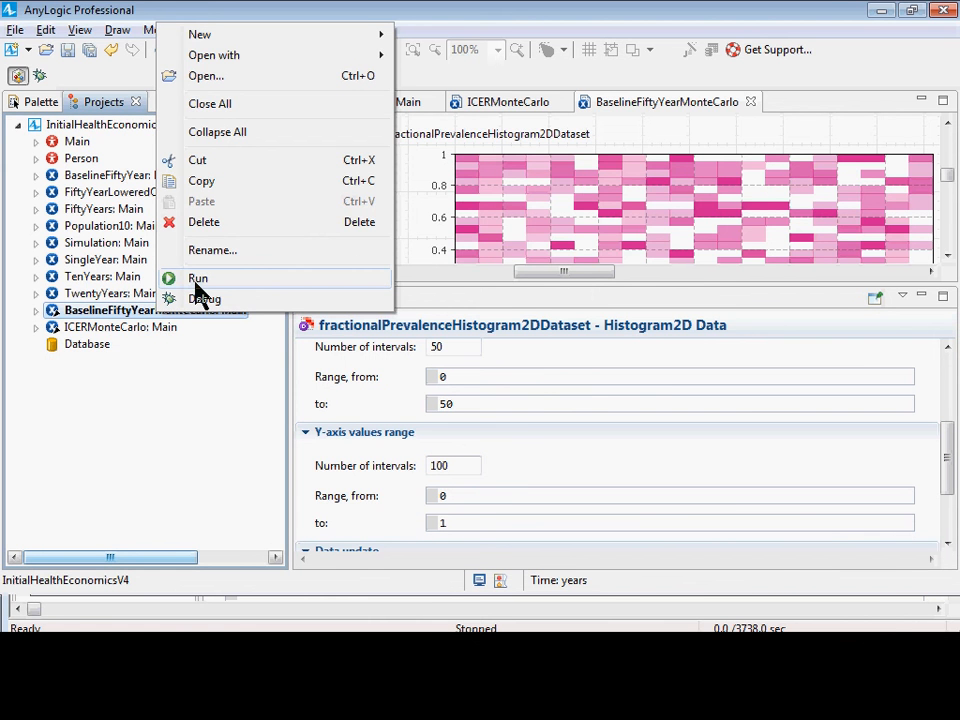
left_click(196, 283)
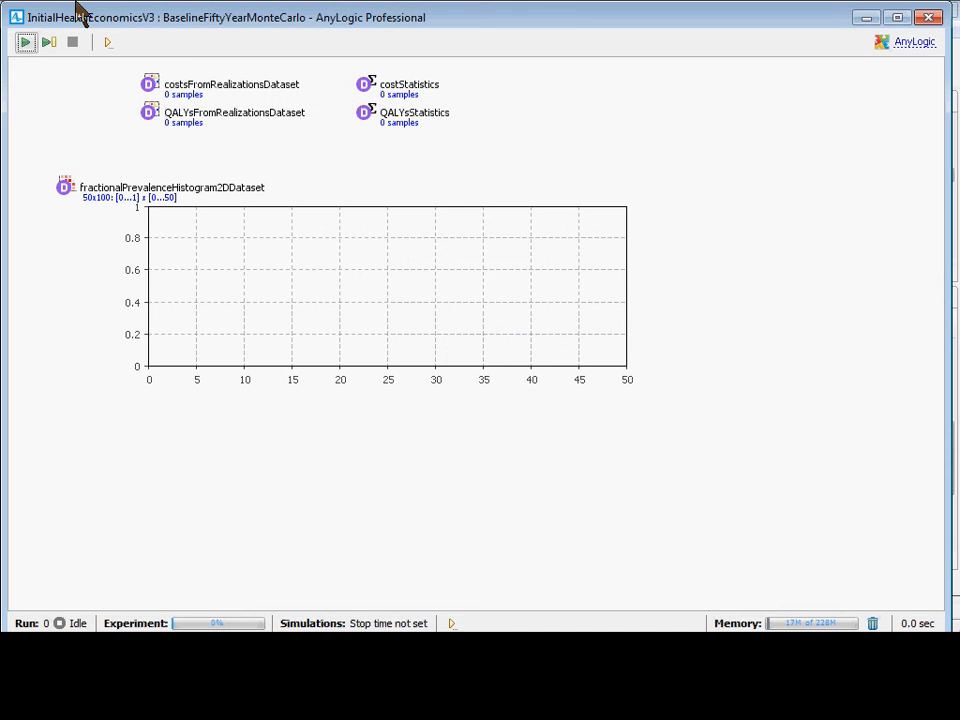
left_click(26, 43)
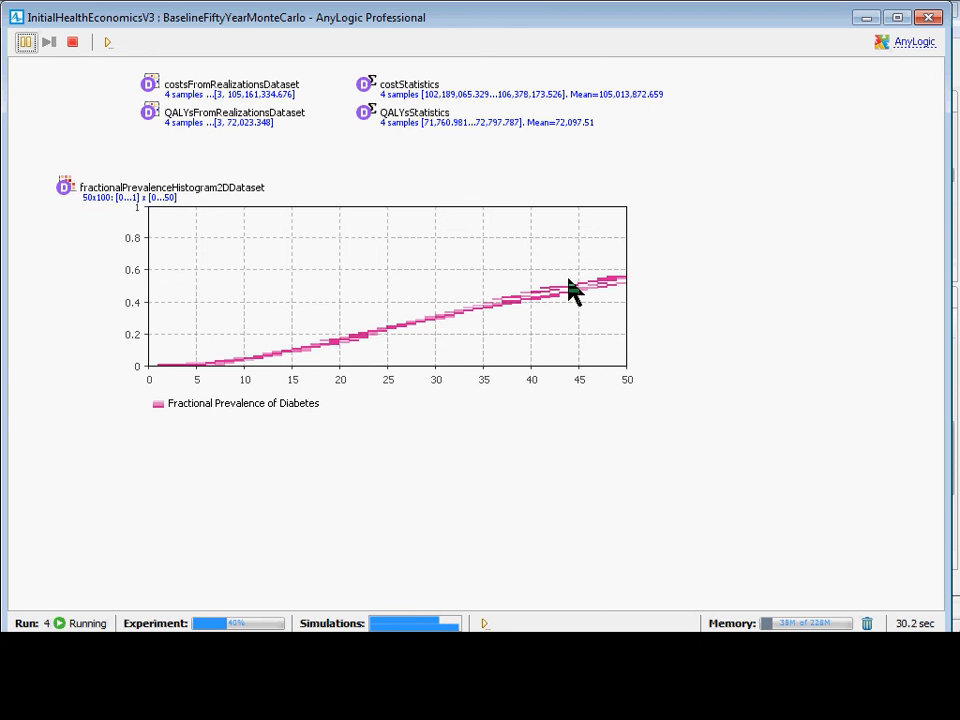
Stop the unfinished BaselineFiftyYearMonteCarlo run and close its window.
left_click(72, 41)
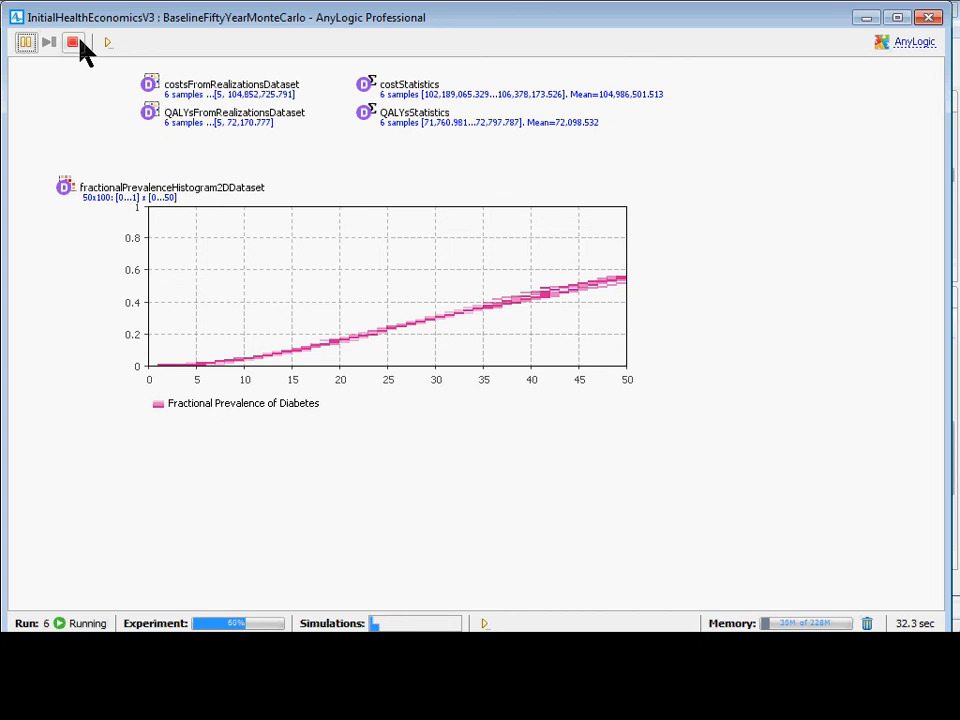
left_click(16, 17)
left_click(48, 150)
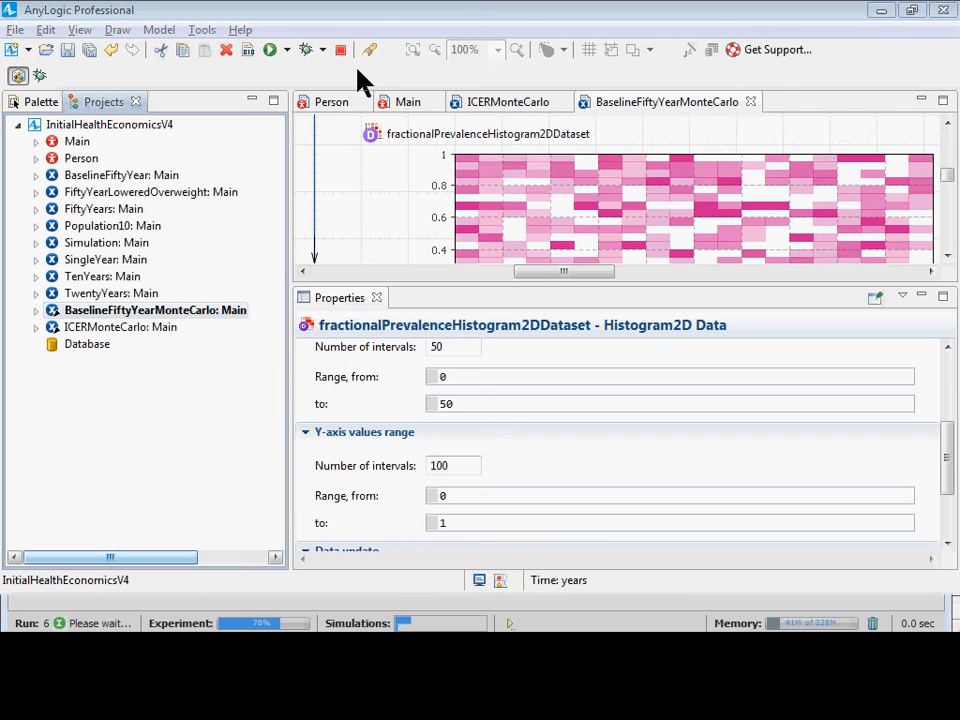
Relaunch the BaselineFiftyYearMonteCarlo experiment and start its realizations from the beginning.
right_click(116, 321)
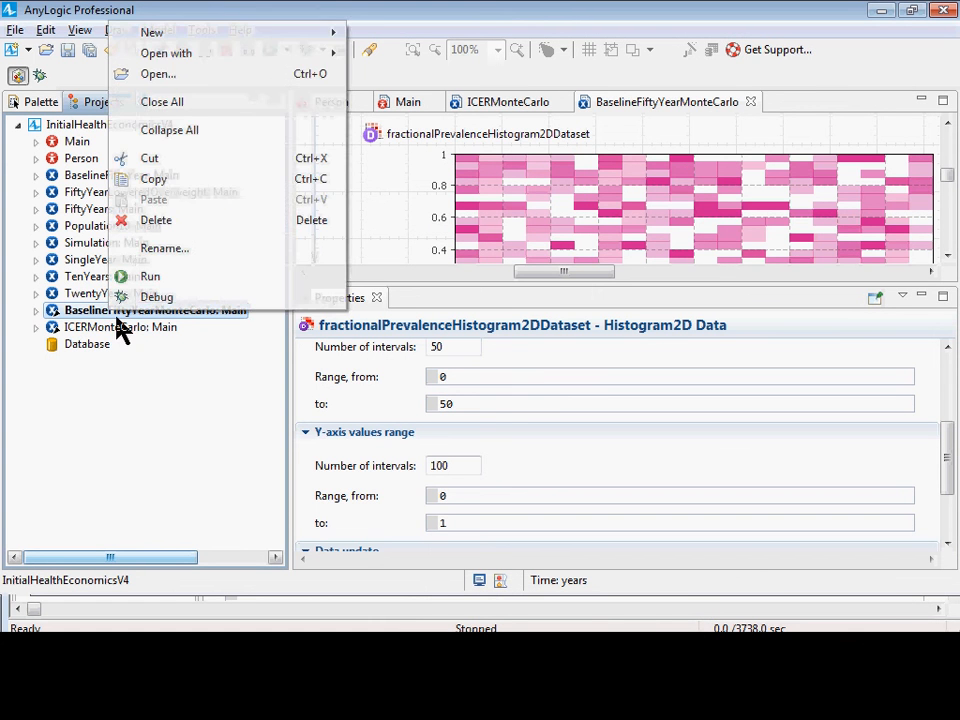
left_click(163, 280)
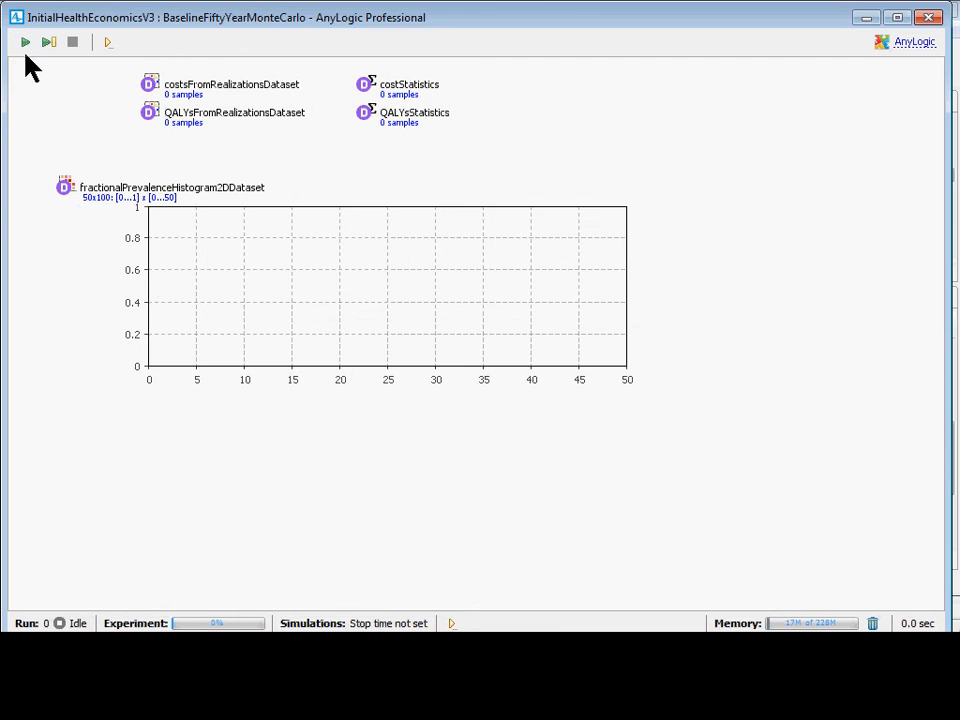
left_click(26, 41)
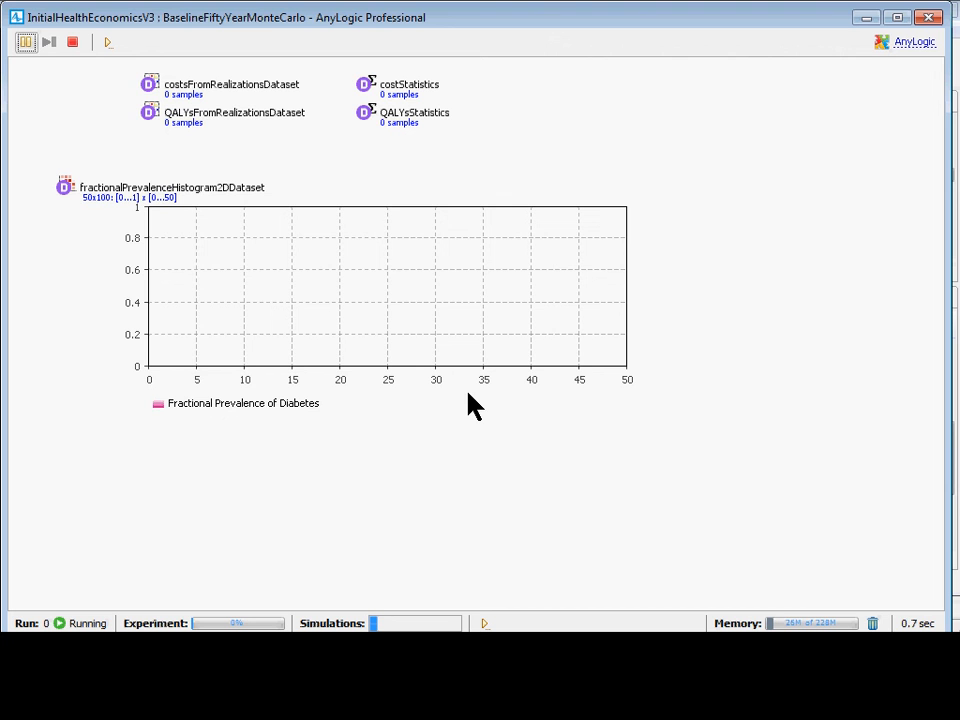
Zoom in on the prevalence histogram and examine years 16 to 50 as realizations accumulate, then close the run window.
scroll(476, 382, "up", 5)
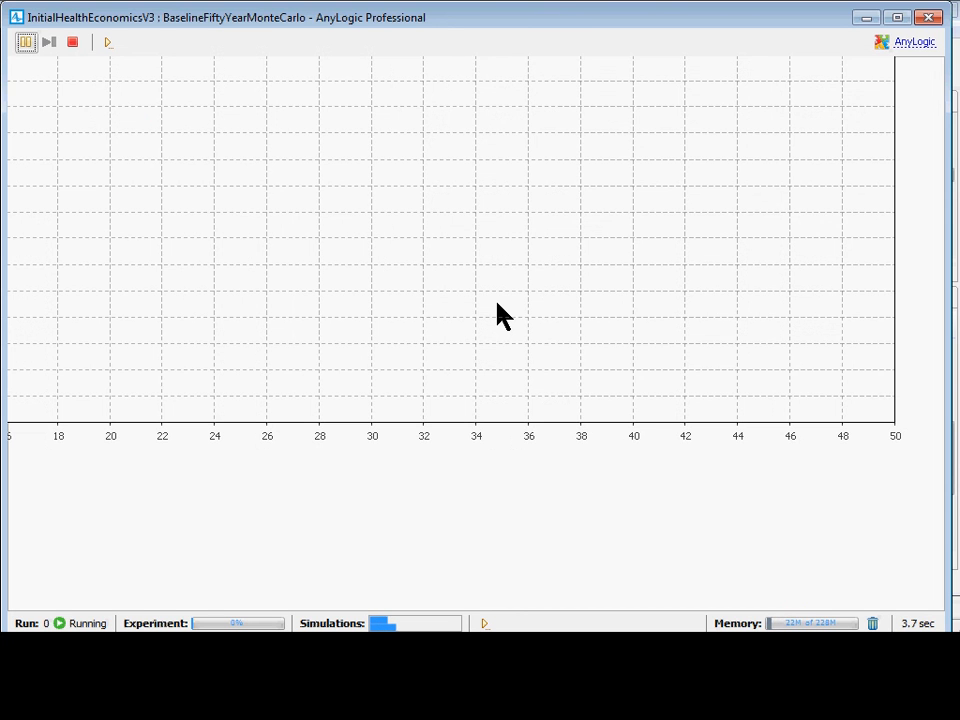
left_click_drag(500, 315, 574, 390)
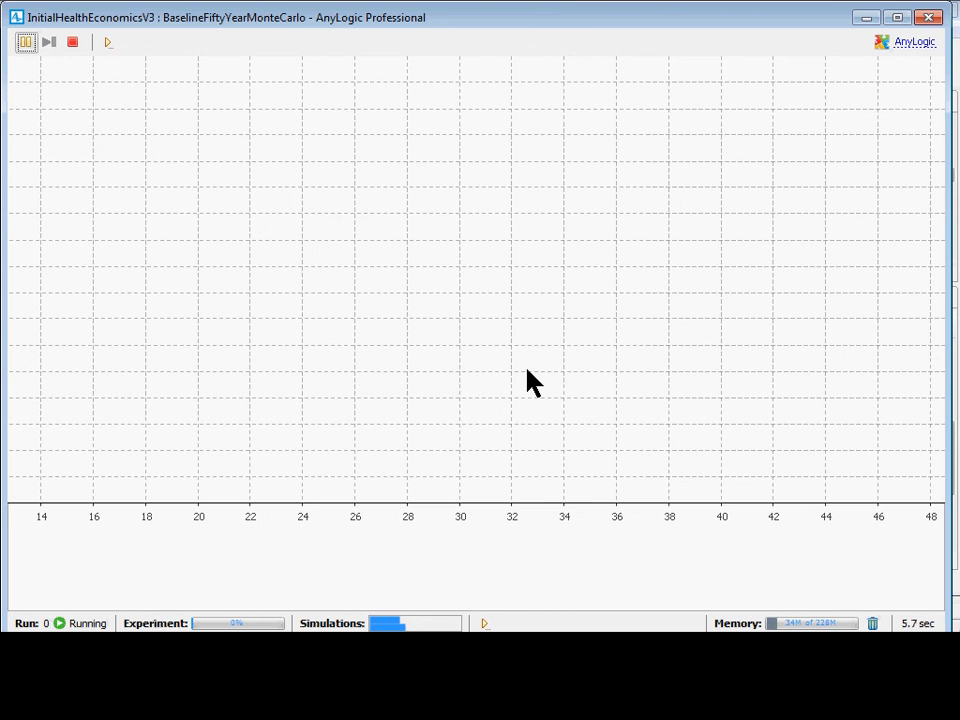
left_click_drag(524, 367, 415, 384)
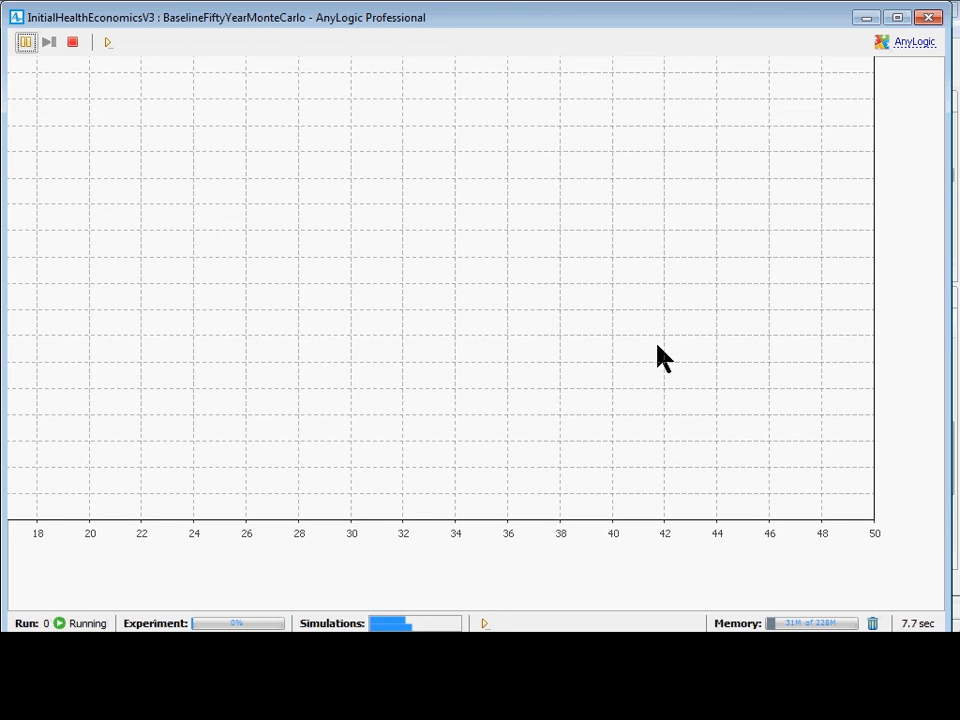
left_click_drag(657, 346, 660, 336)
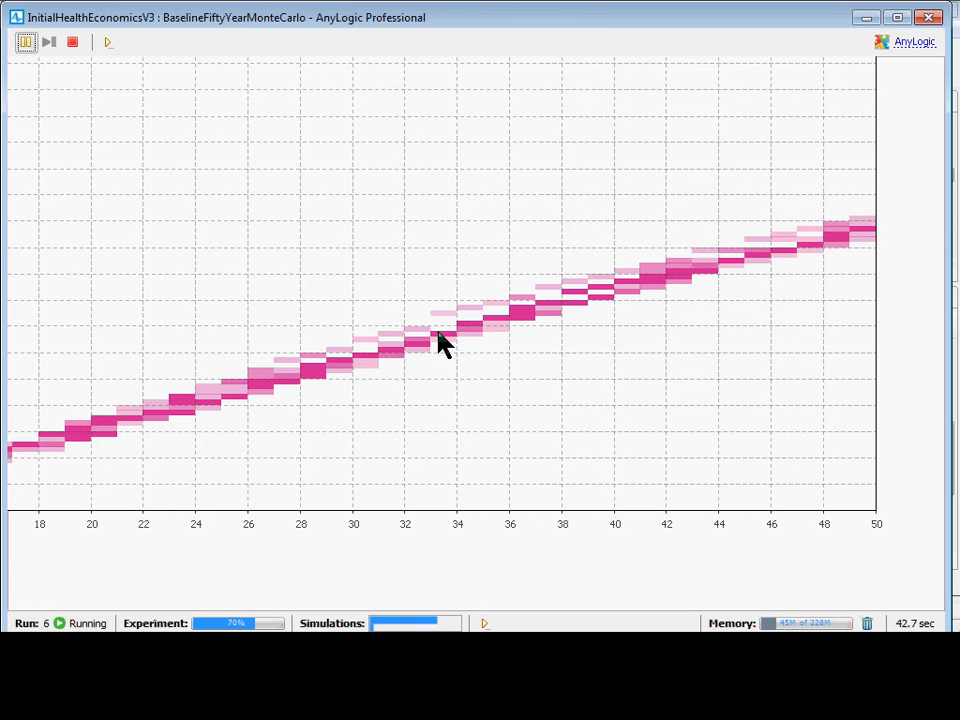
left_click_drag(364, 360, 296, 364)
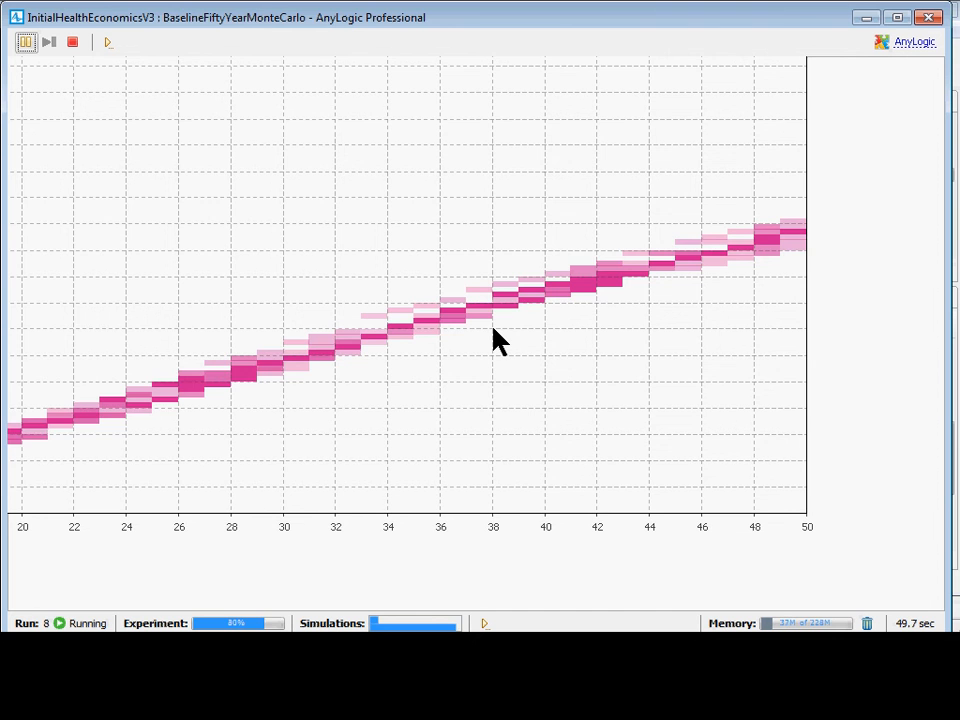
left_click_drag(493, 329, 589, 328)
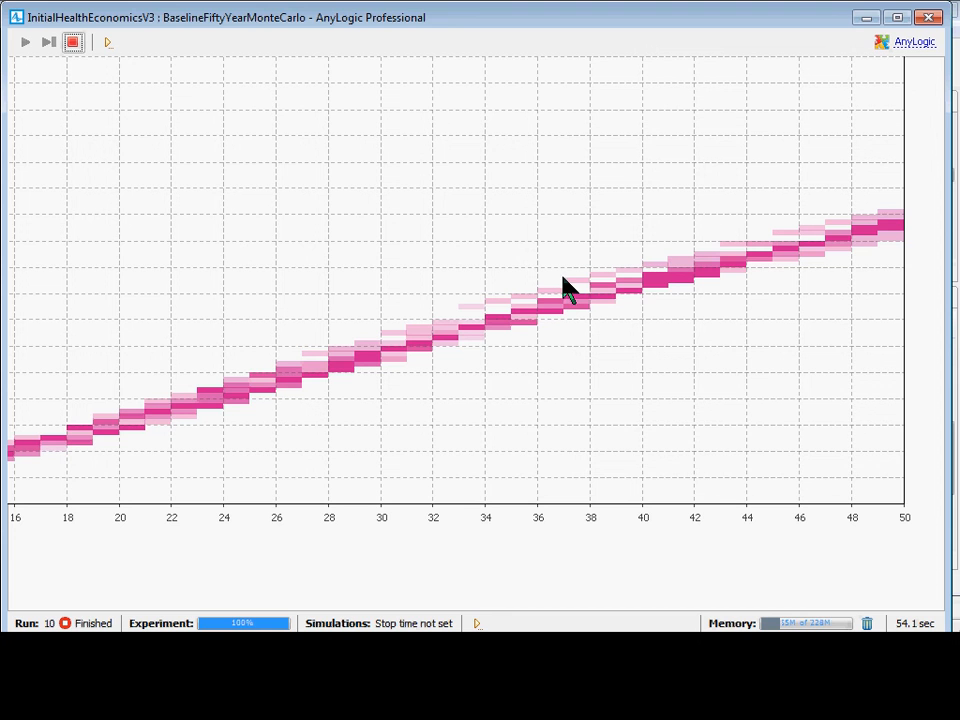
left_click(927, 16)
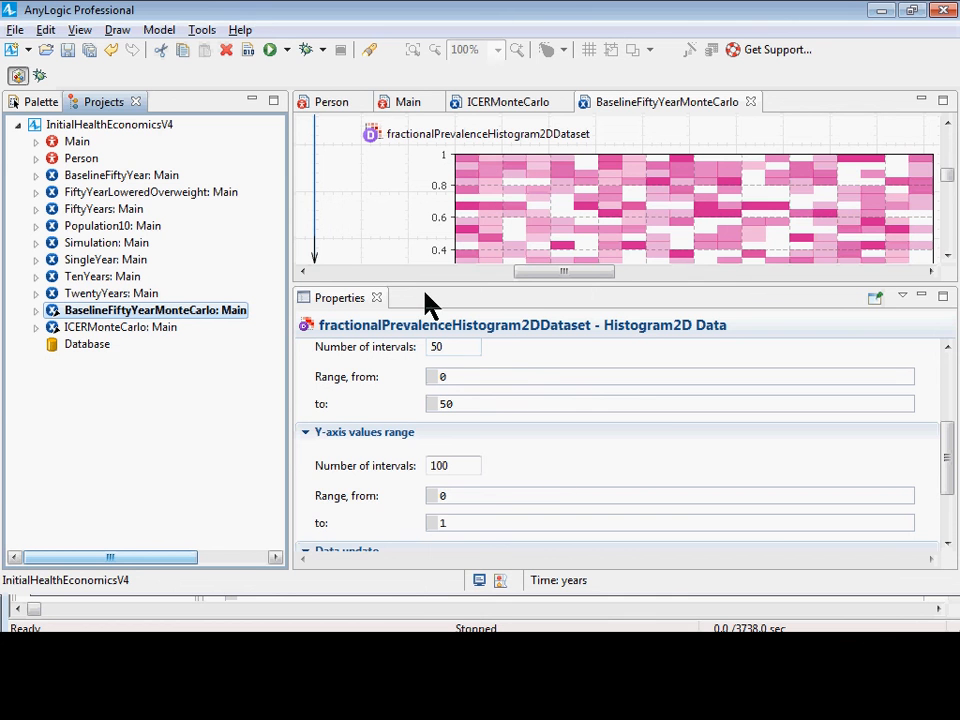
Duplicate the BaselineFiftyYearMonteCarlo experiment within the InitialHealthEconomicsV4 model and show the copy's properties.
left_click_drag(437, 291, 480, 421)
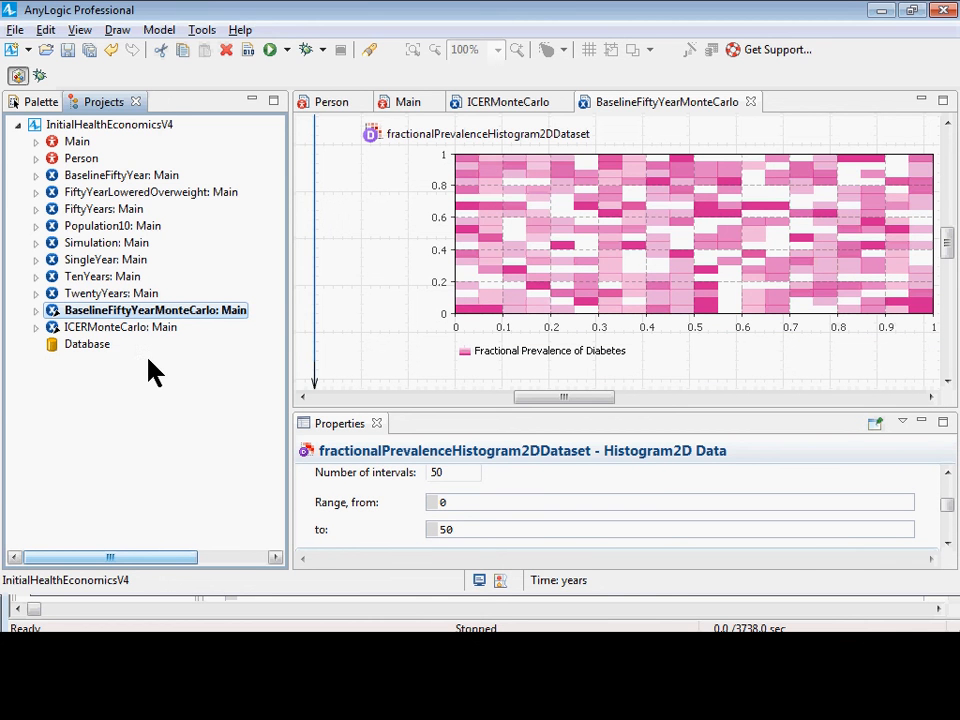
right_click(150, 315)
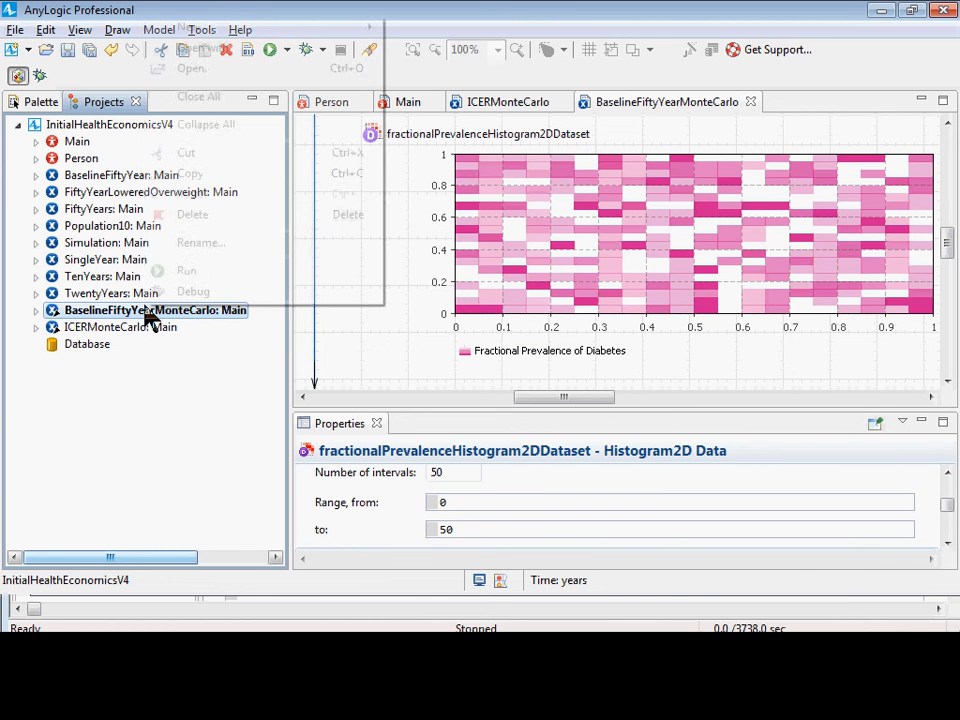
left_click(189, 176)
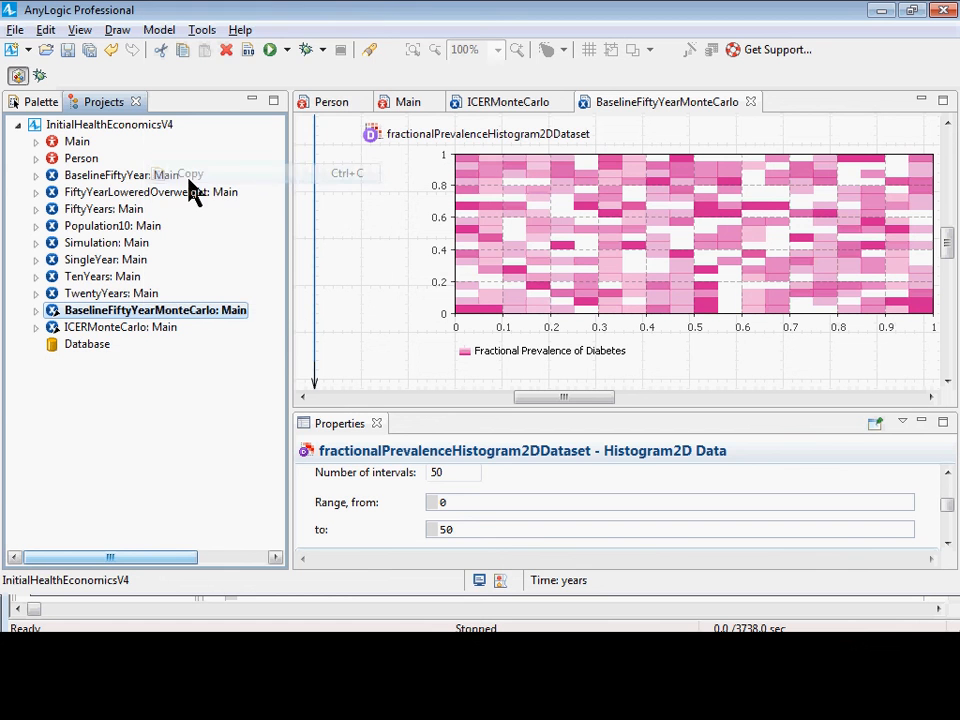
right_click(99, 133)
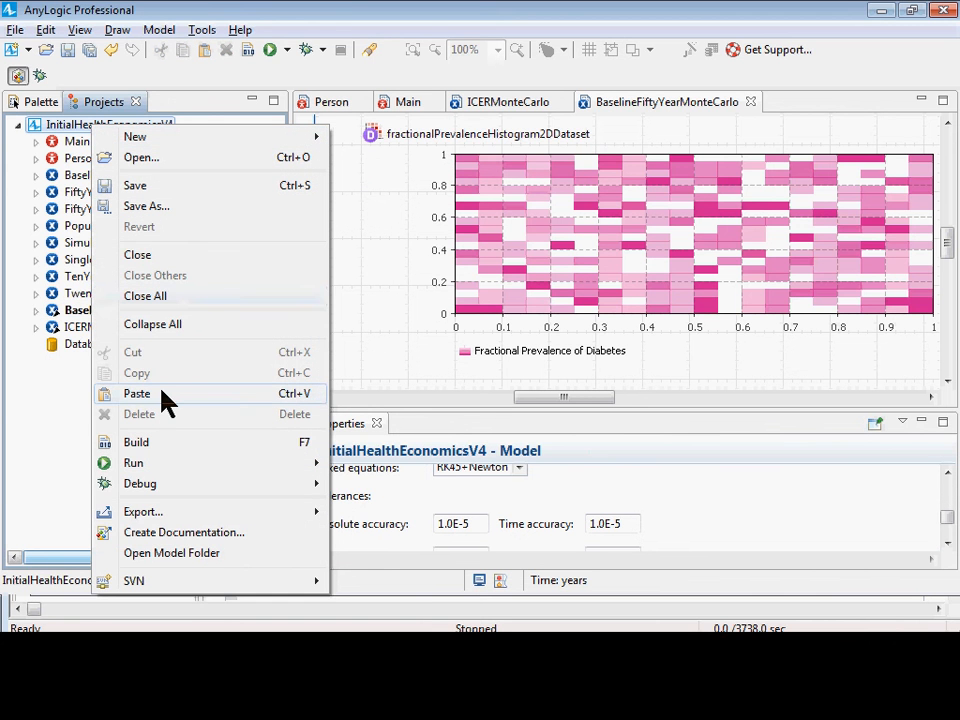
left_click(56, 403)
right_click(110, 295)
right_click(112, 312)
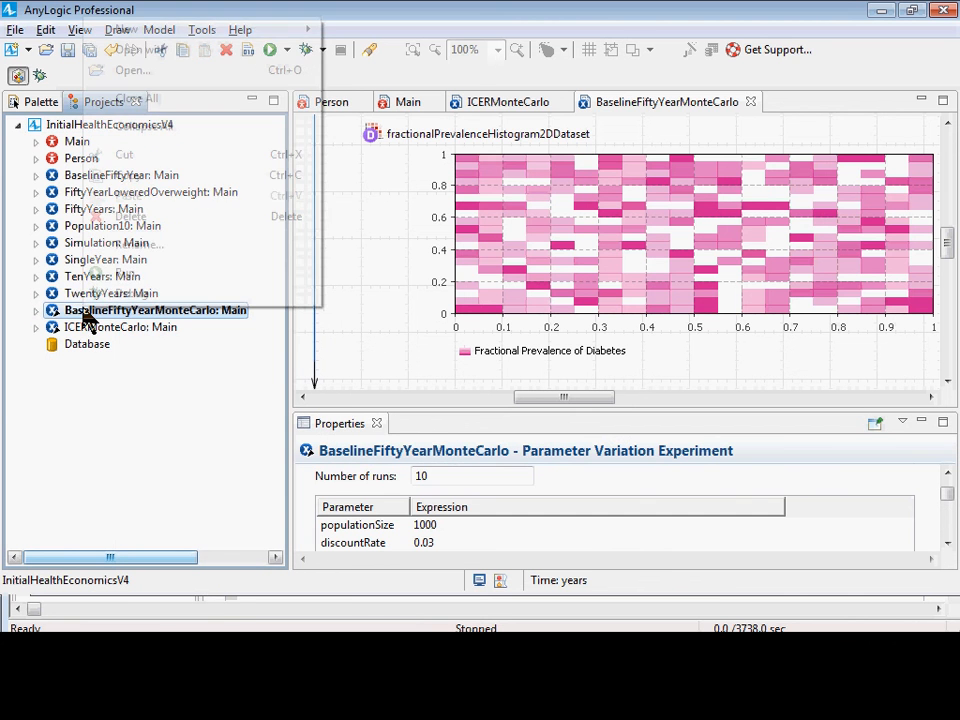
left_click(150, 175)
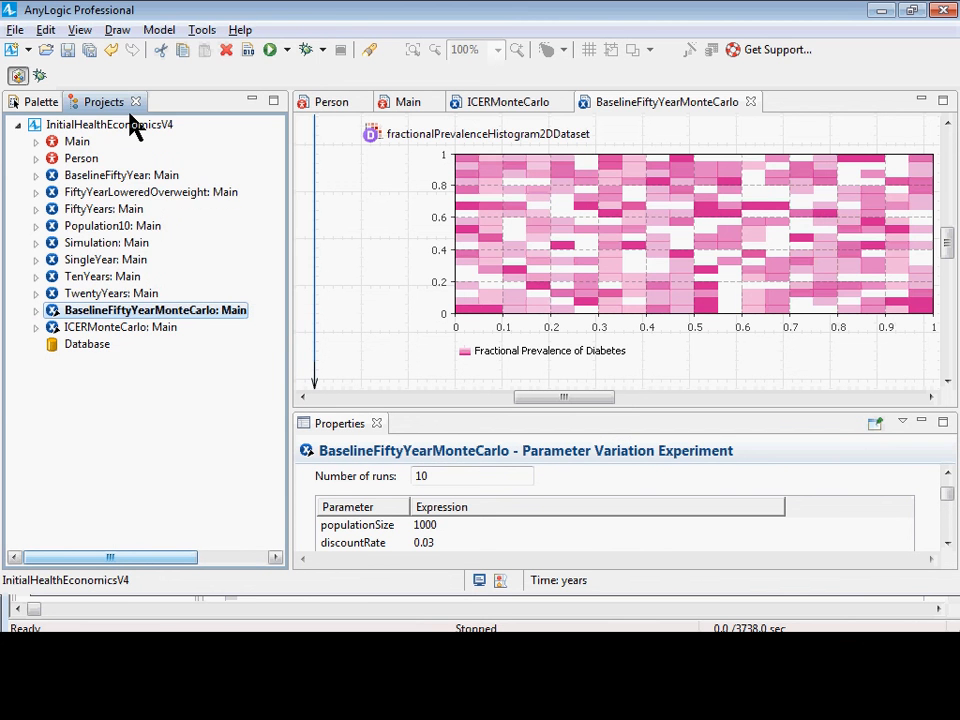
right_click(130, 125)
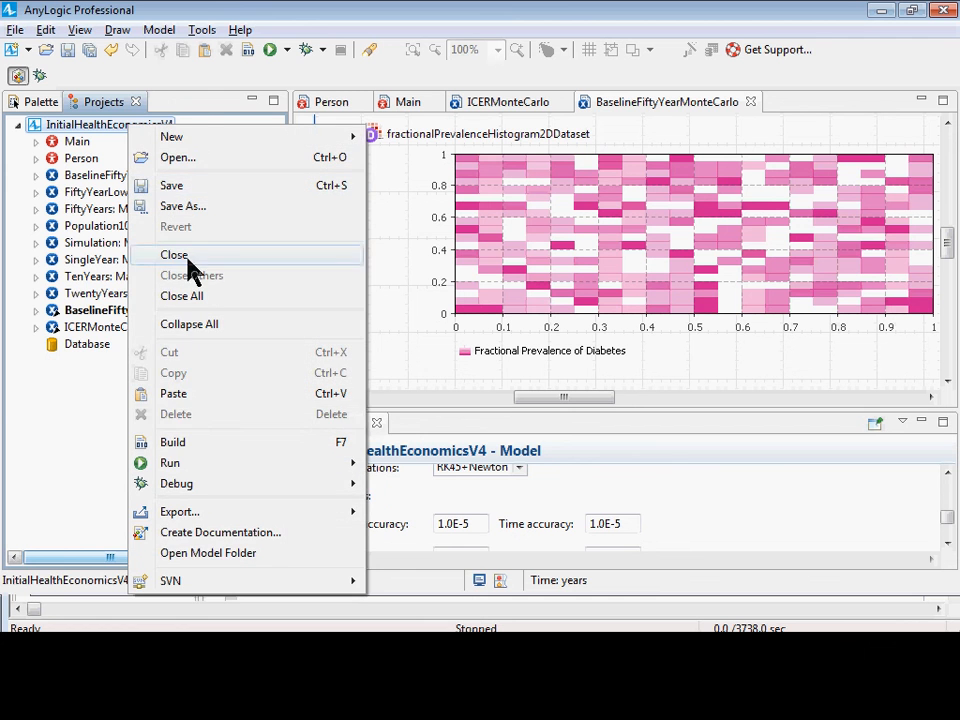
left_click(178, 395)
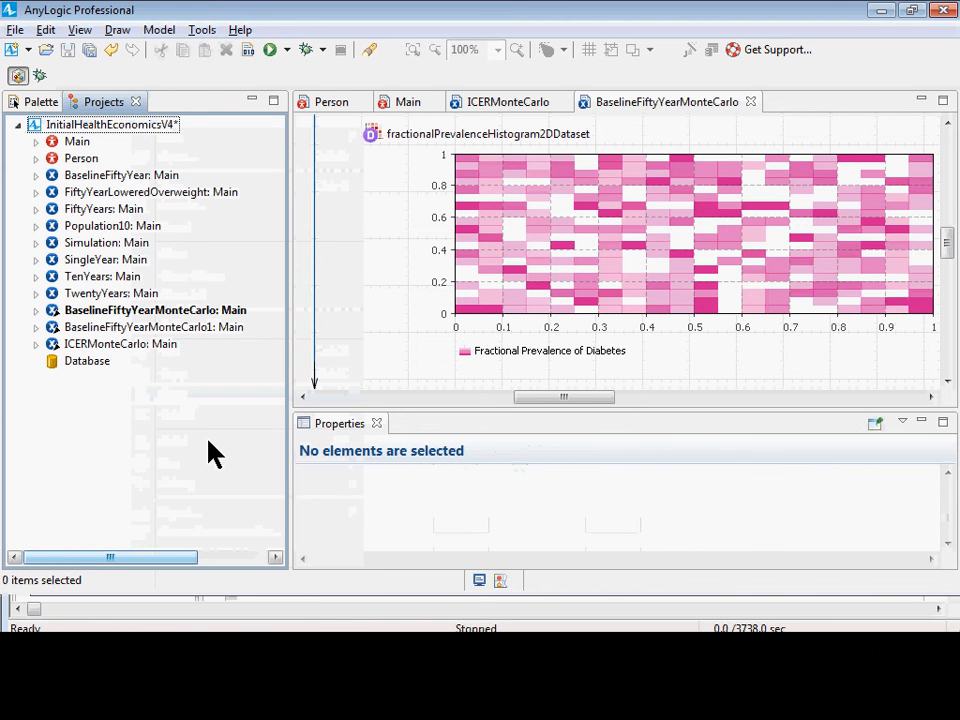
left_click(180, 330)
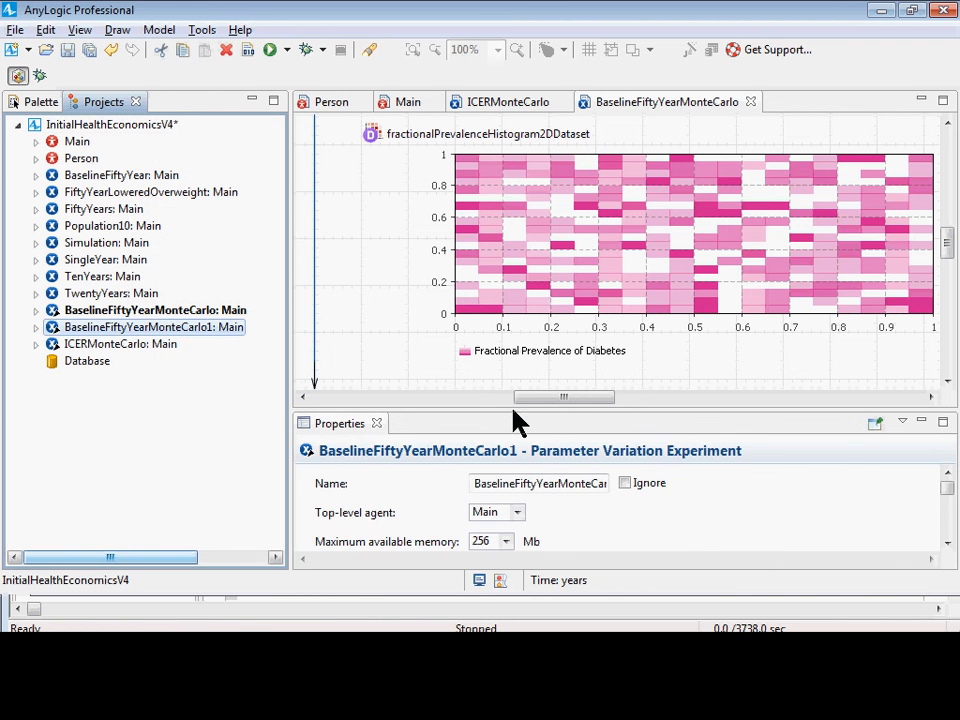
Rename the duplicated experiment as BaselineFiftyYearParameterVariation and save the model.
left_click_drag(513, 411, 513, 243)
left_click(562, 313)
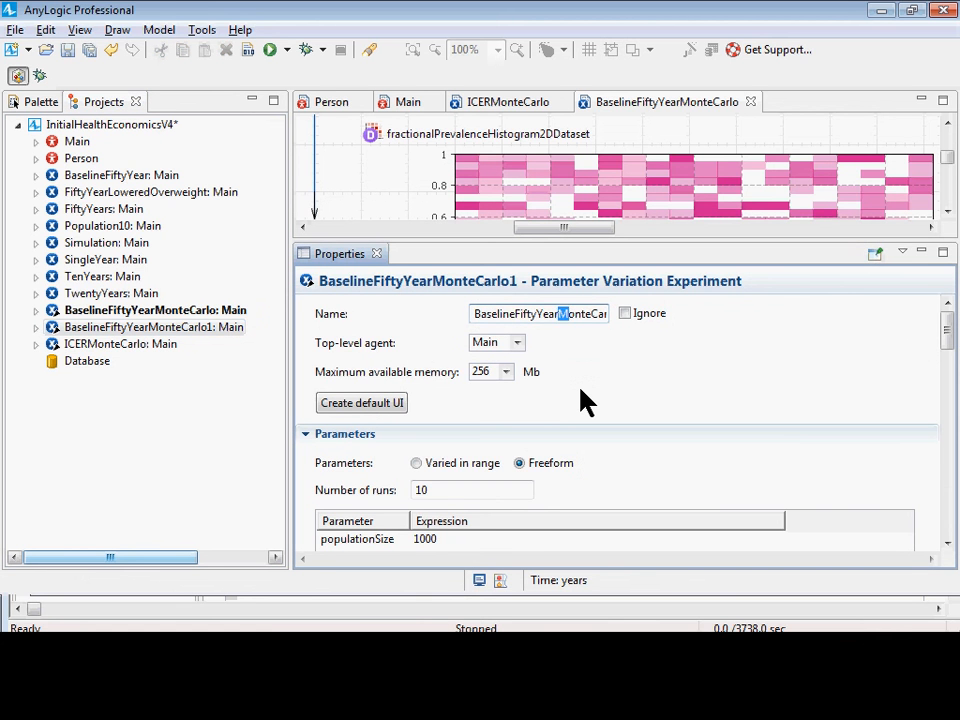
key("End")
key("Left")
key("Left")
key("Left")
key("Left")
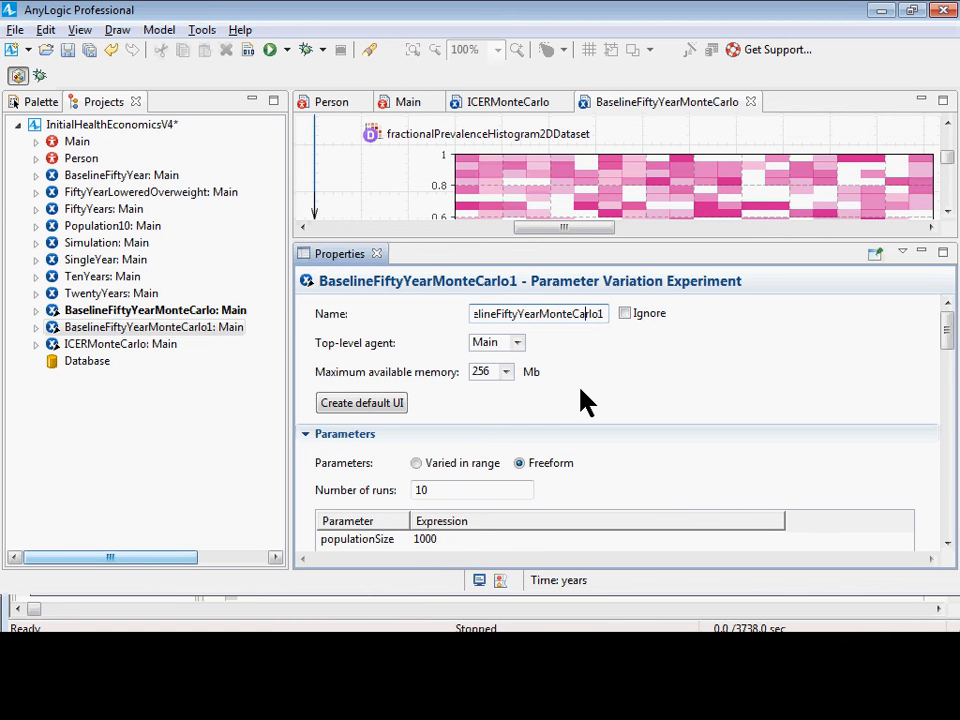
key("Left")
key("Left")
key("Left")
key("Left")
key("Left")
key("Left")
key("Left")
key("shift+End")
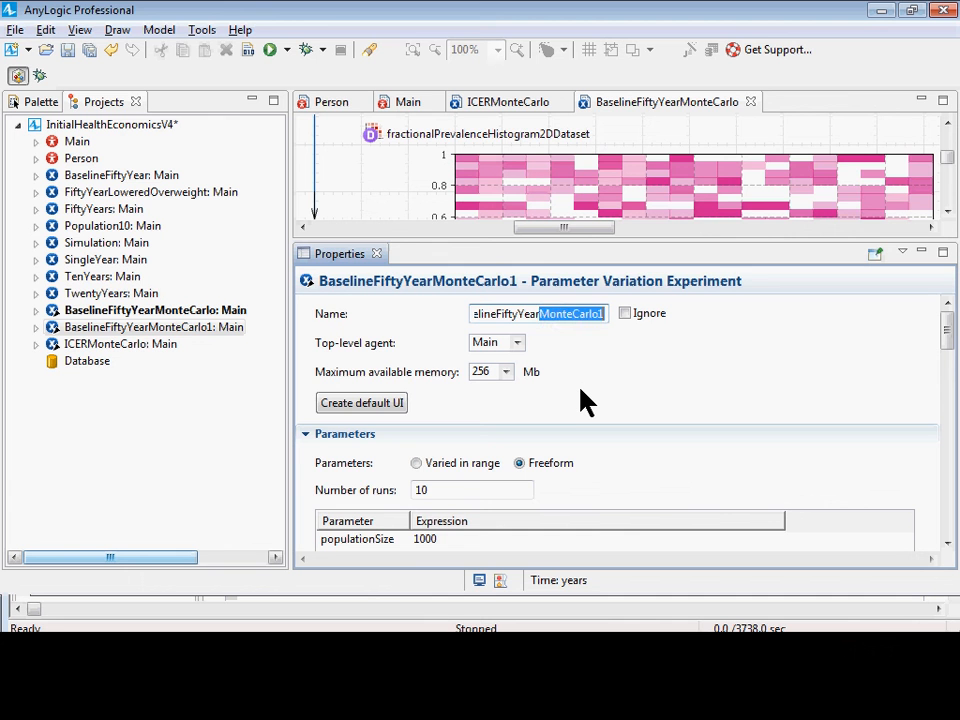
type("ParameterV")
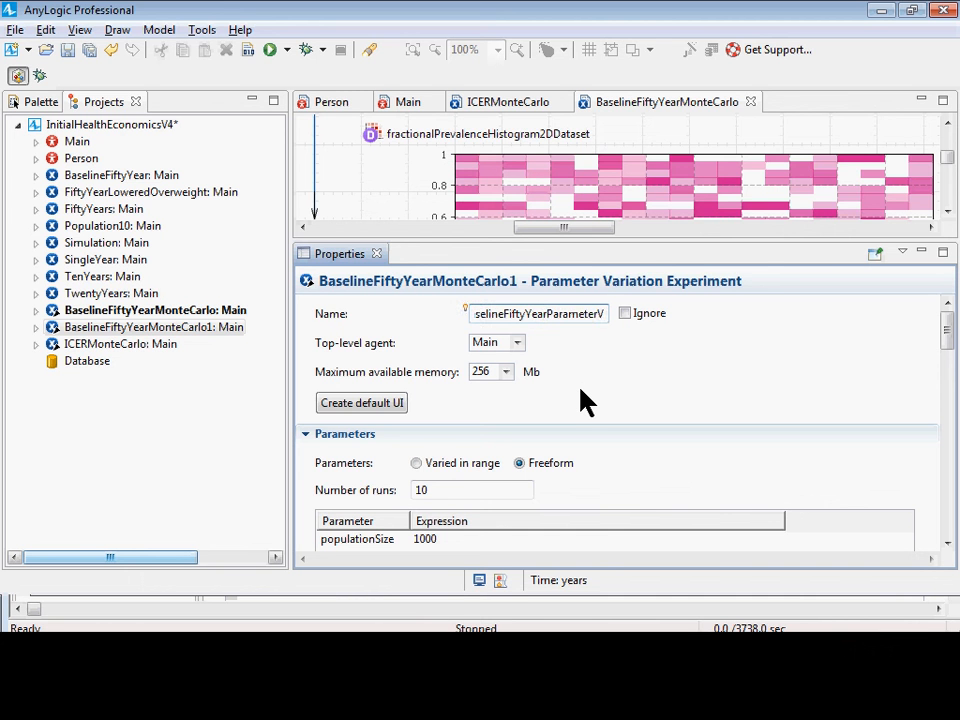
type("ariation")
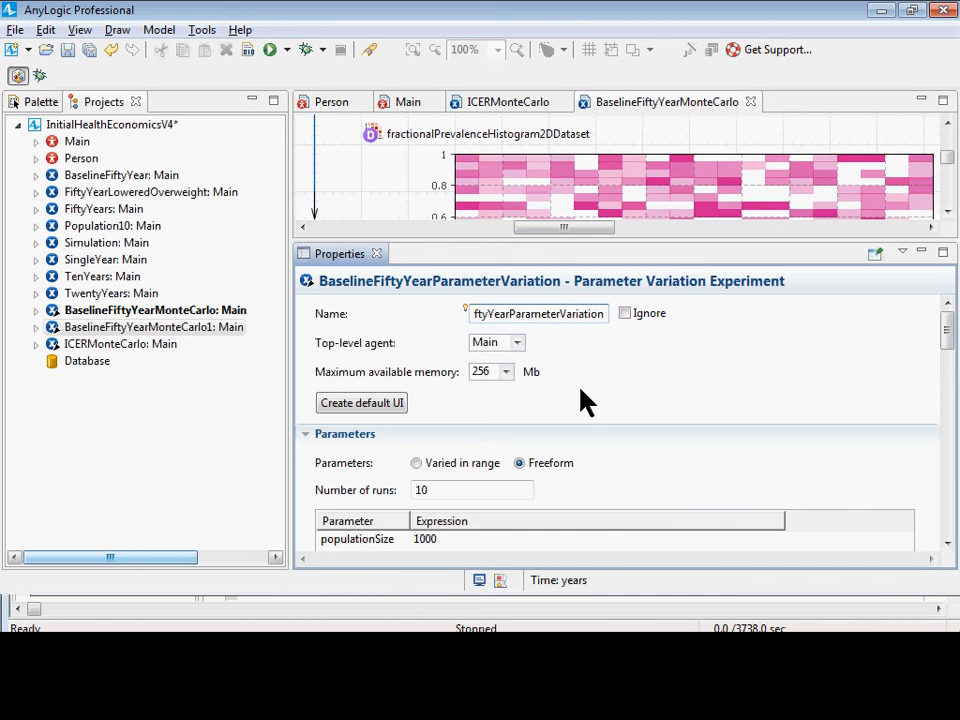
key("ctrl+s")
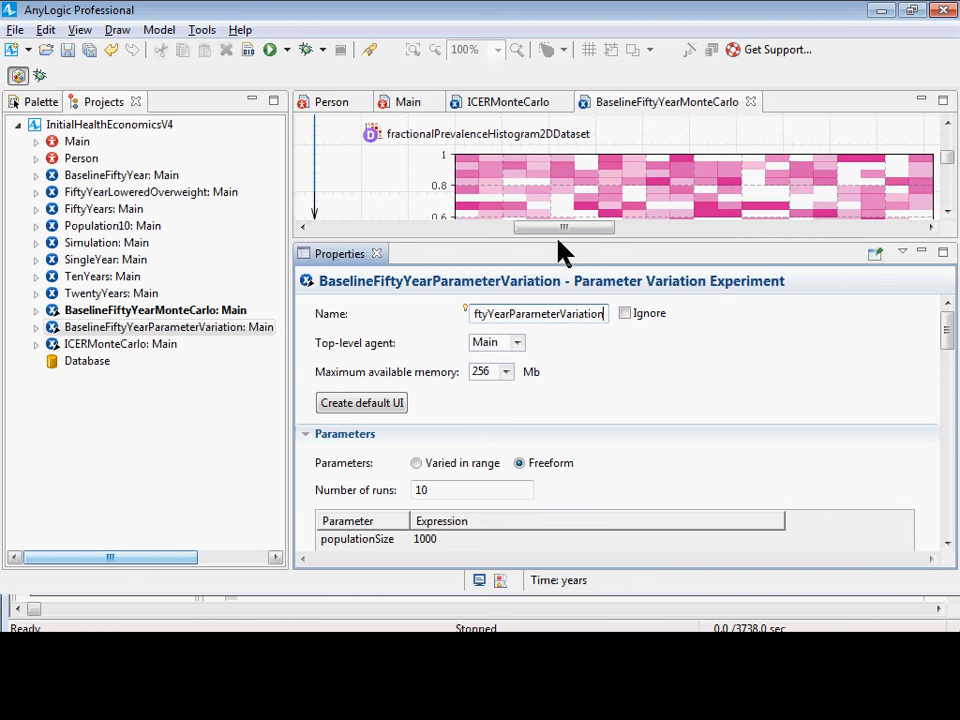
left_click_drag(560, 250, 560, 182)
scroll(628, 362, "down", 2)
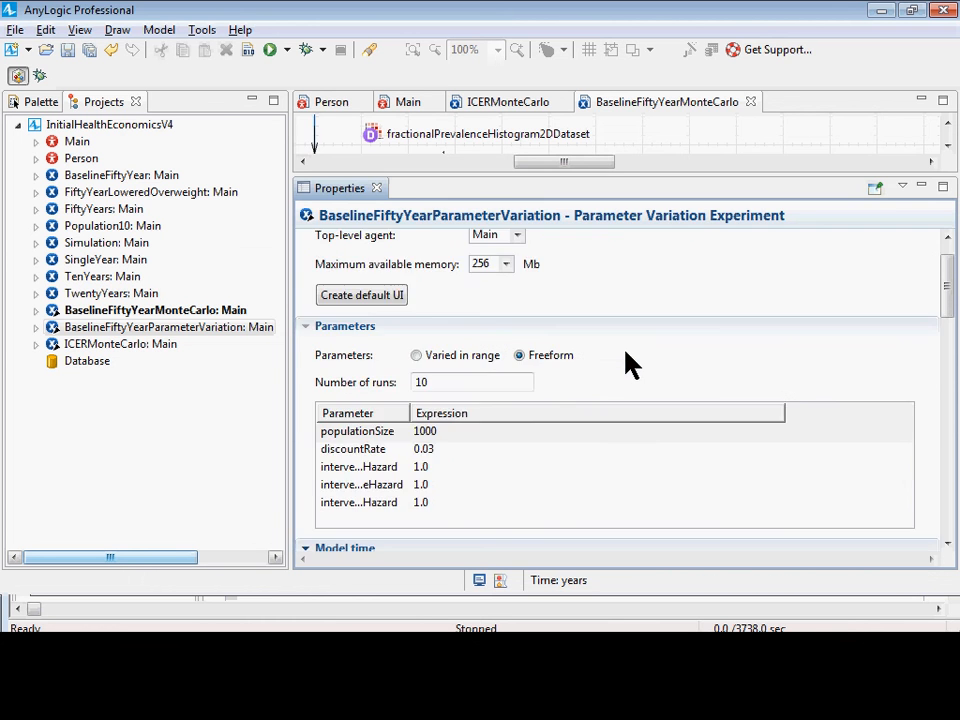
scroll(512, 356, "up", 2)
scroll(536, 275, "down", 1)
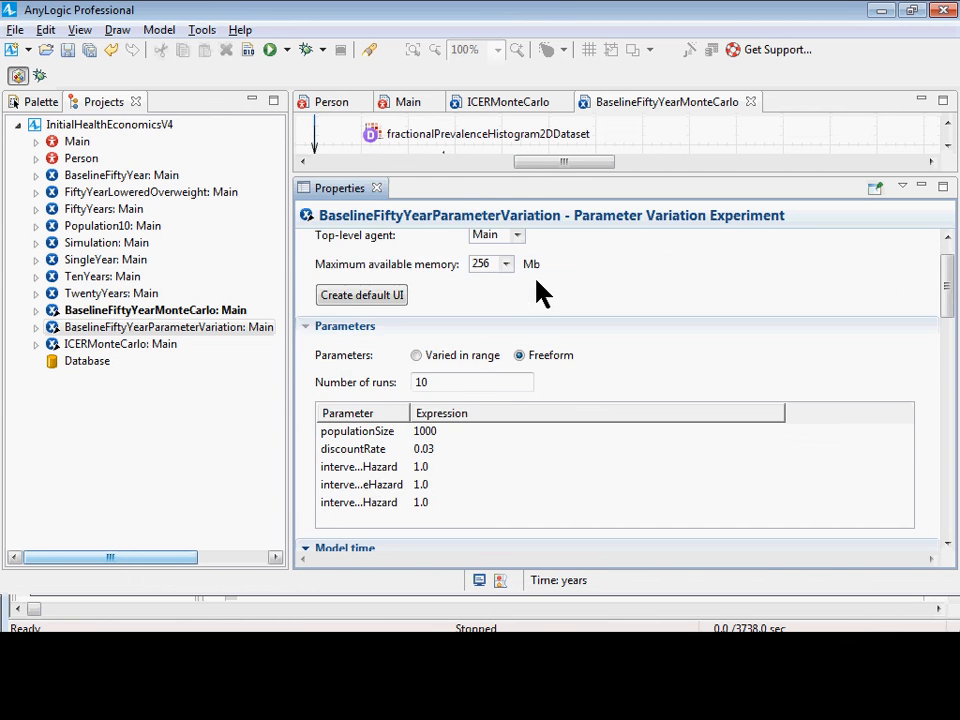
scroll(536, 275, "up", 1)
key("alt+Tab")
left_click(525, 250)
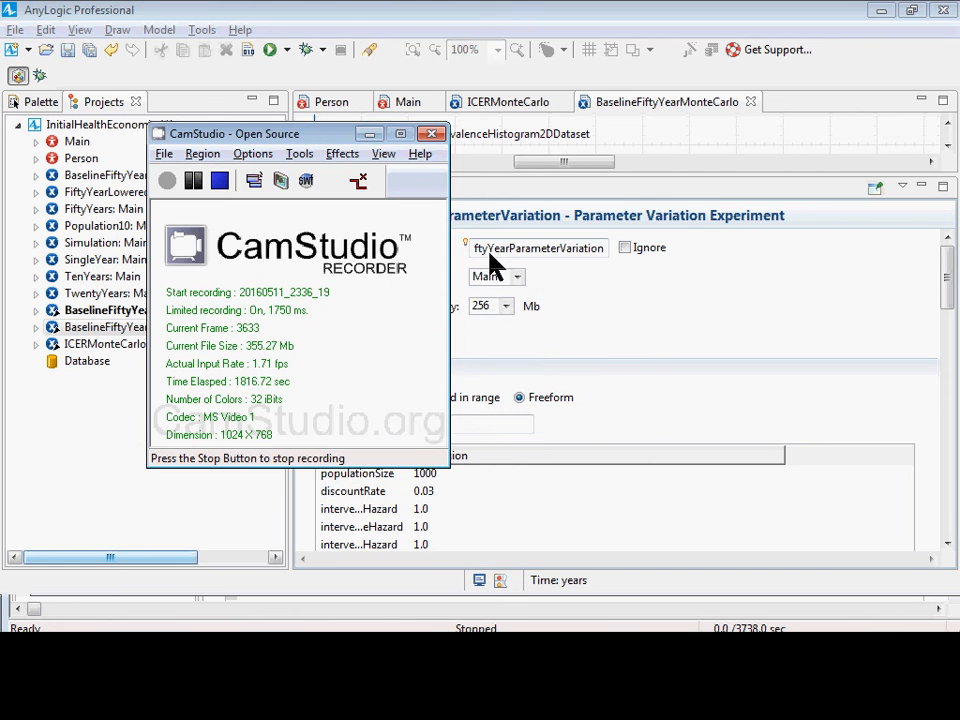